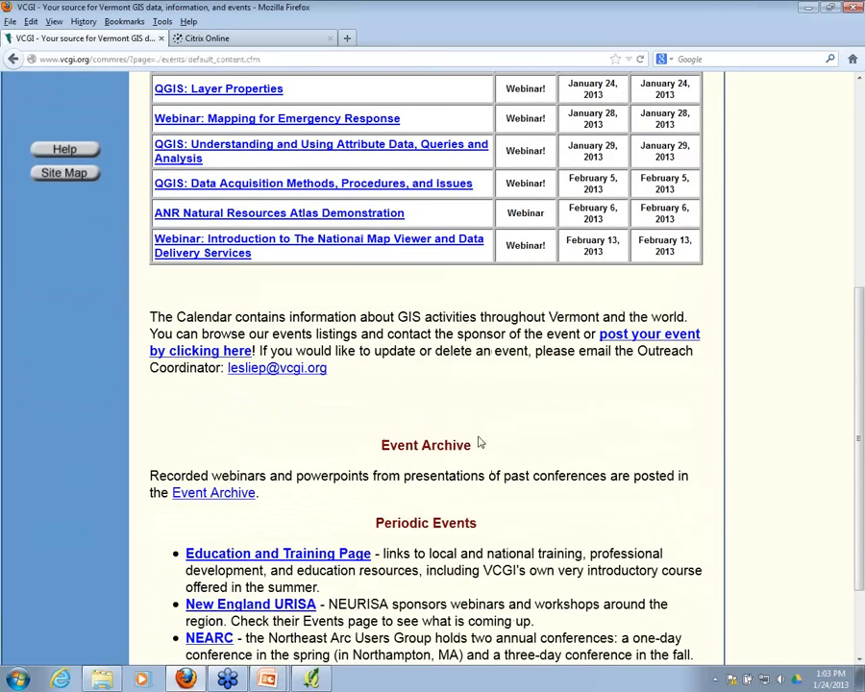
# - Open the Event Archive page and go to its Webinars section
pyautogui.click(204, 493)
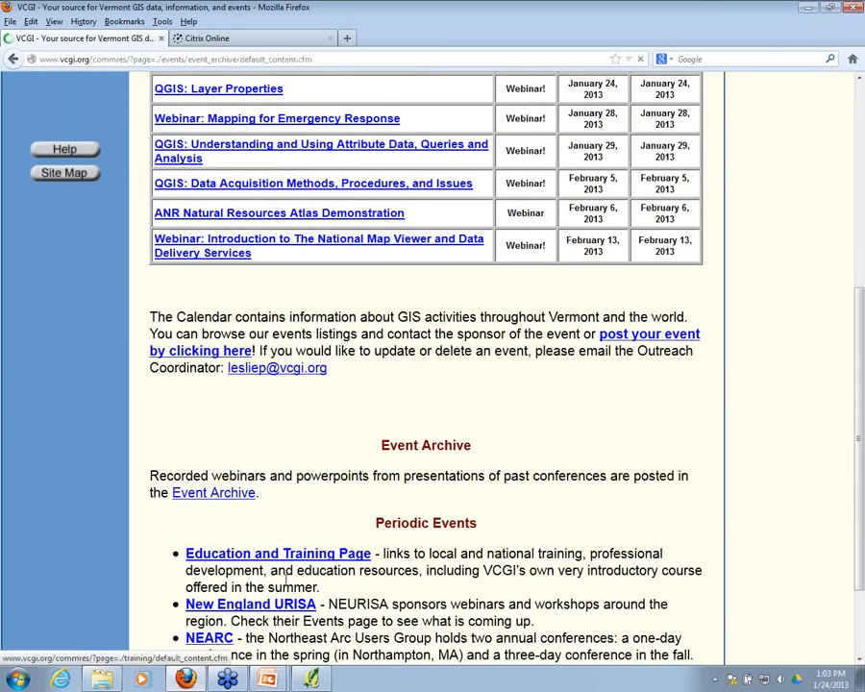
pyautogui.click(178, 498)
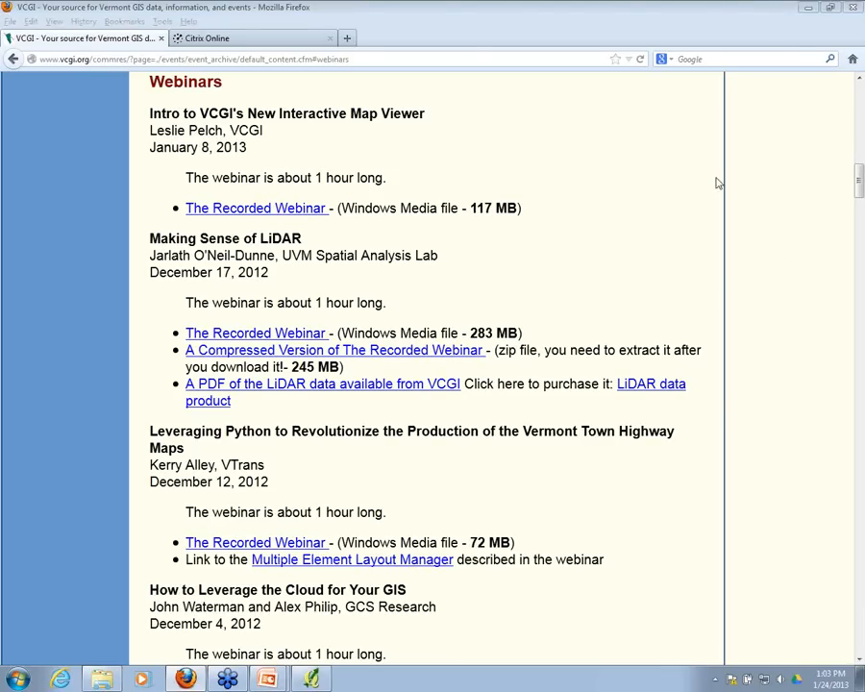
# - Open the Quantum GIS project website at qgis.org in Firefox
pyautogui.click(311, 680)
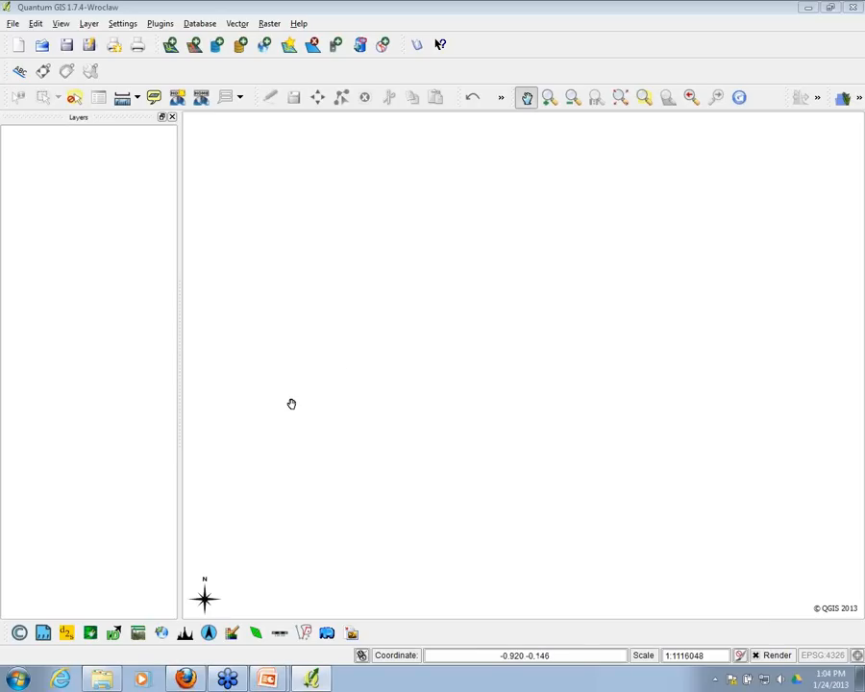
pyautogui.click(186, 678)
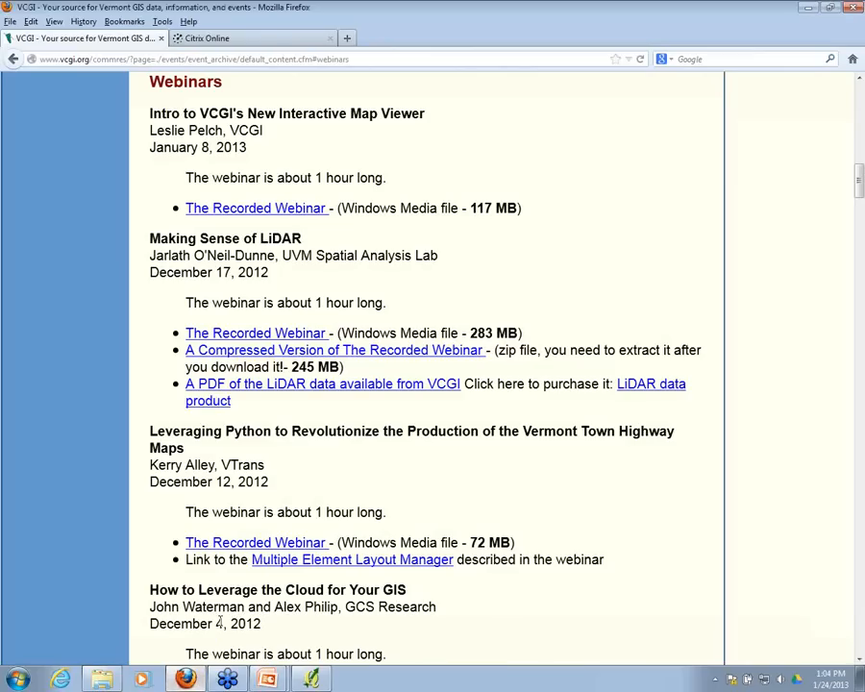
pyautogui.click(860, 80)
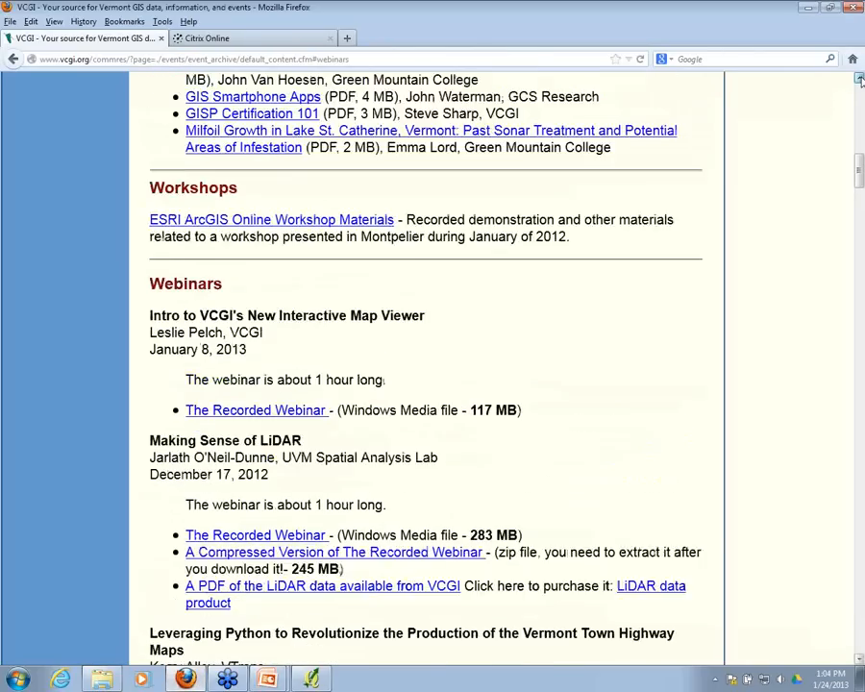
pyautogui.click(860, 80)
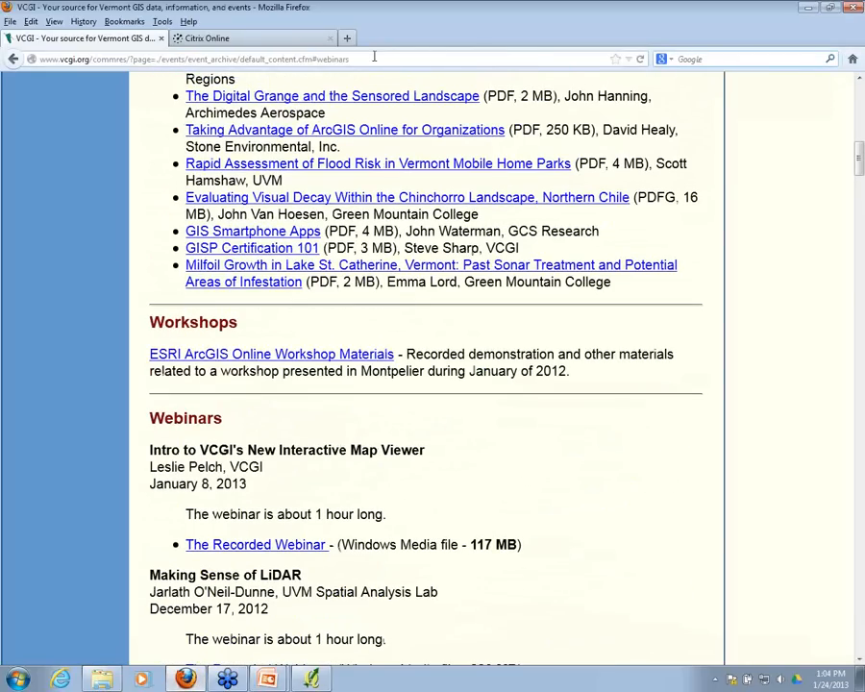
pyautogui.moveTo(407, 58); pyautogui.dragTo(3, 59)
pyautogui.write('qgi')
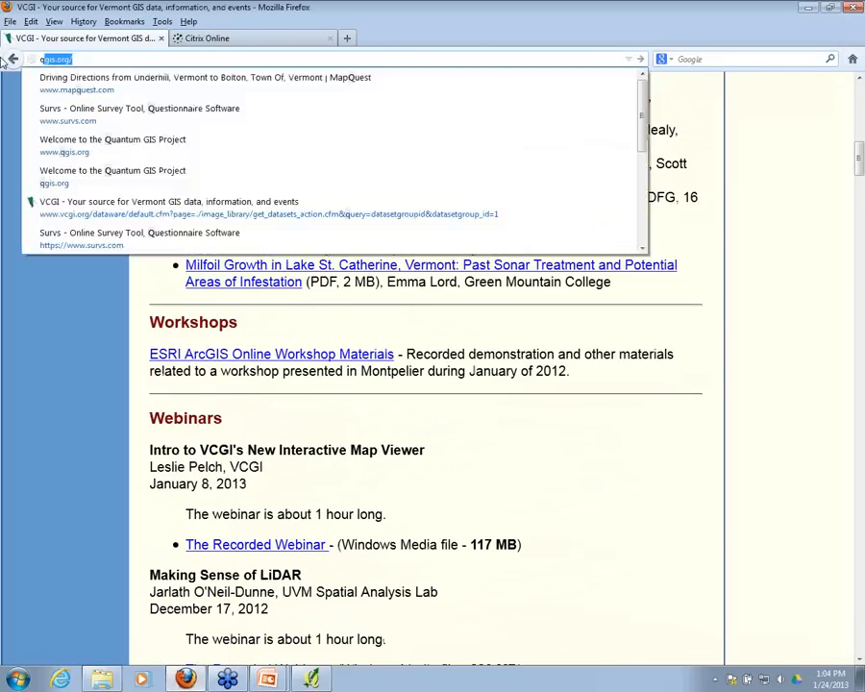
pyautogui.write('s.o')
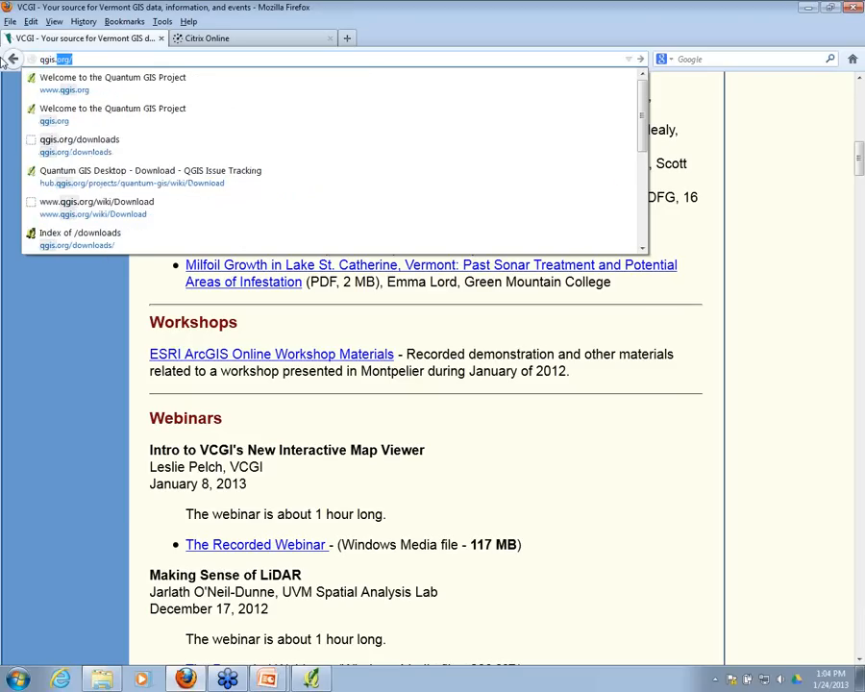
pyautogui.press('Return')
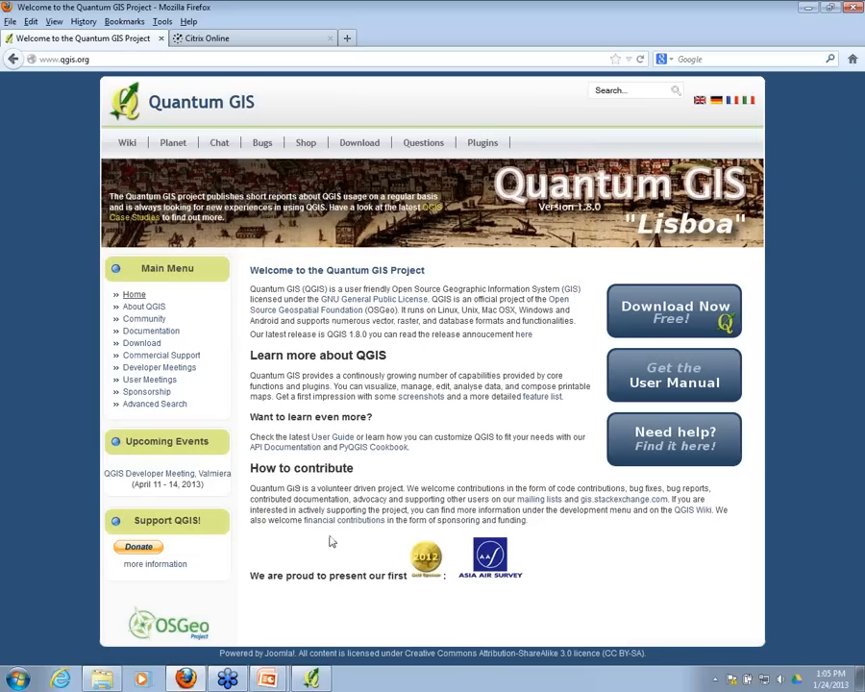
# - Switch to Quantum GIS, start adding a vector layer from file with UTF-8 encoding, and browse to C:\INTROGIS\DATA
pyautogui.click(313, 680)
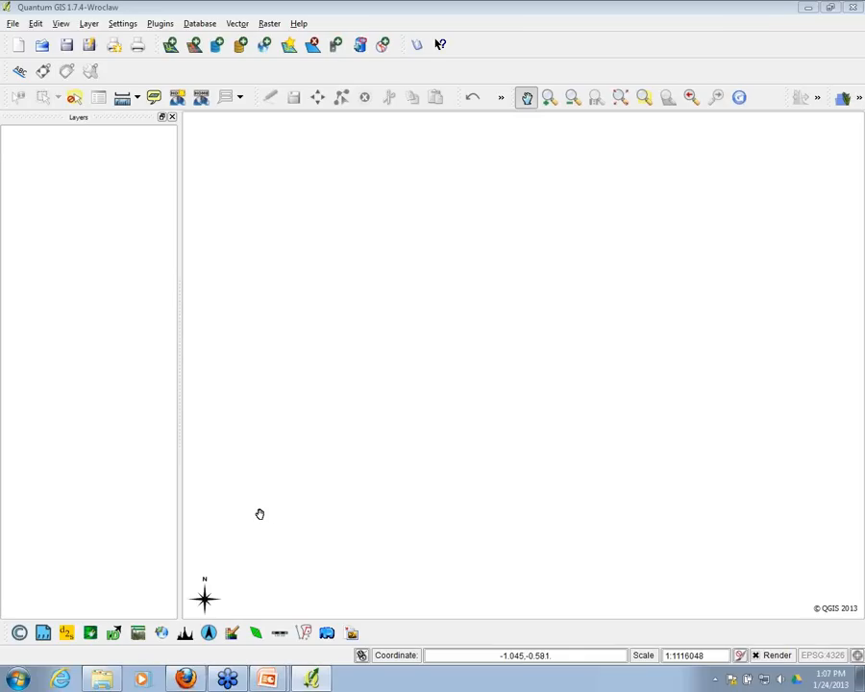
pyautogui.click(170, 44)
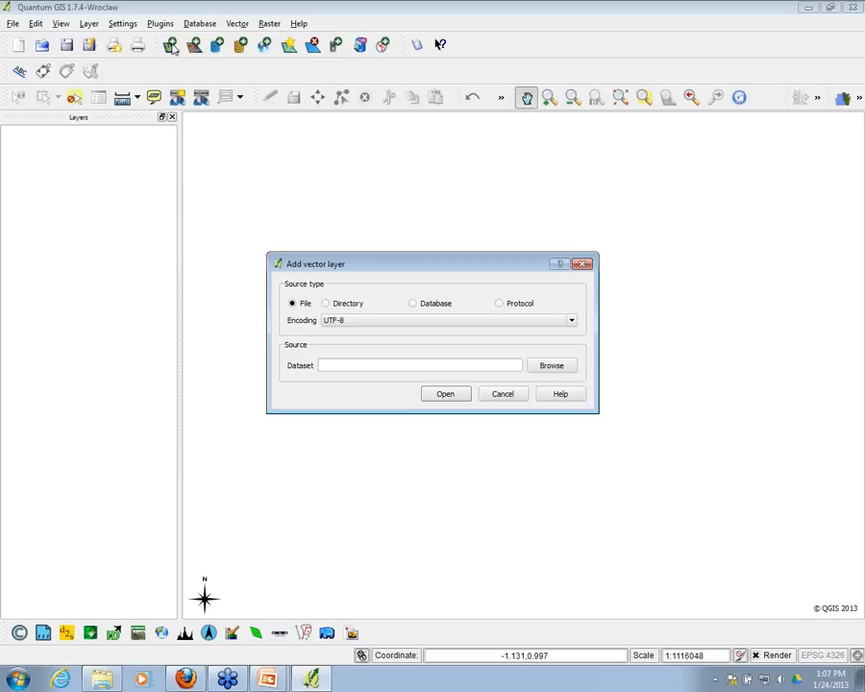
pyautogui.click(446, 395)
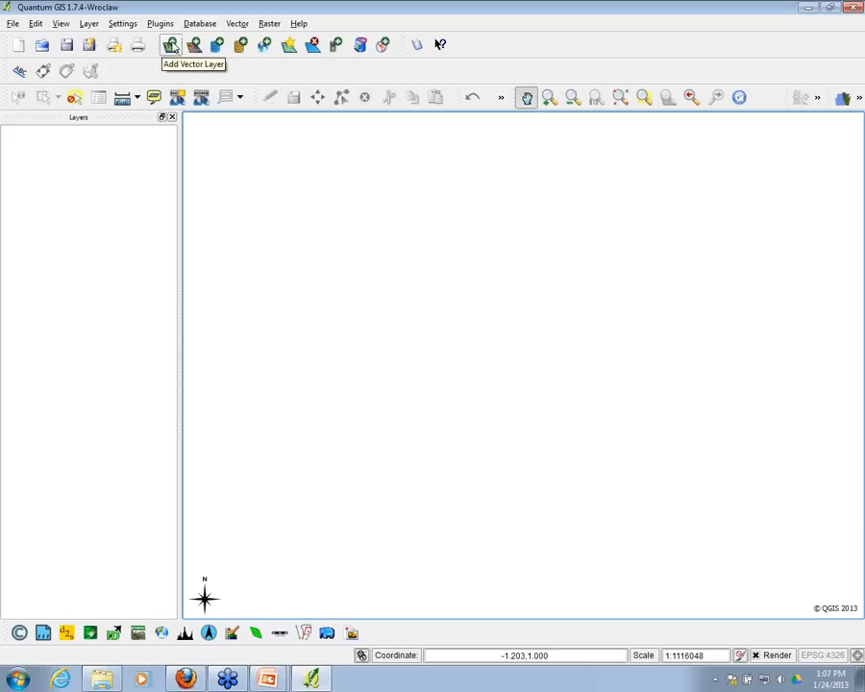
pyautogui.click(171, 46)
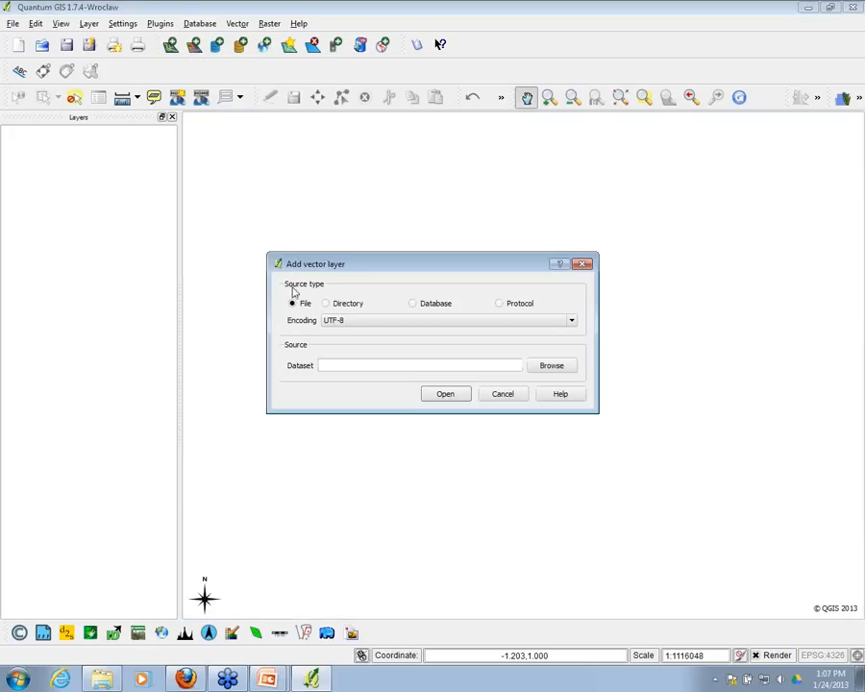
pyautogui.click(553, 366)
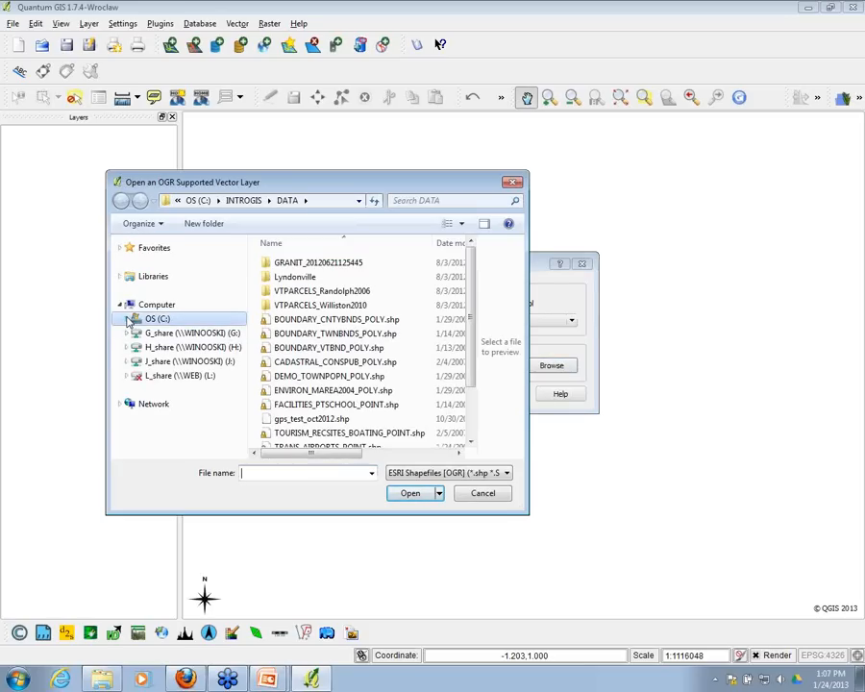
pyautogui.click(126, 320)
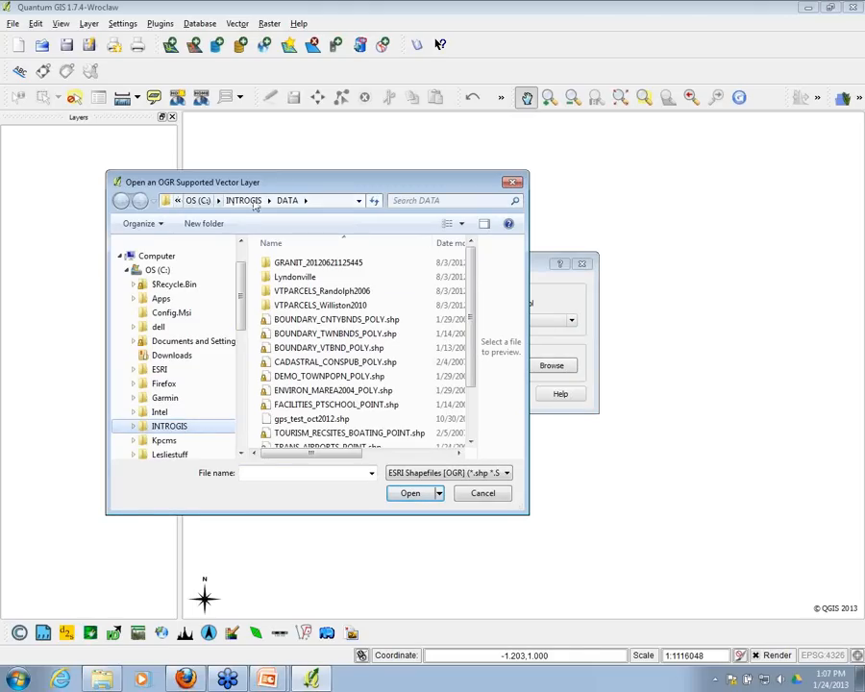
pyautogui.click(133, 426)
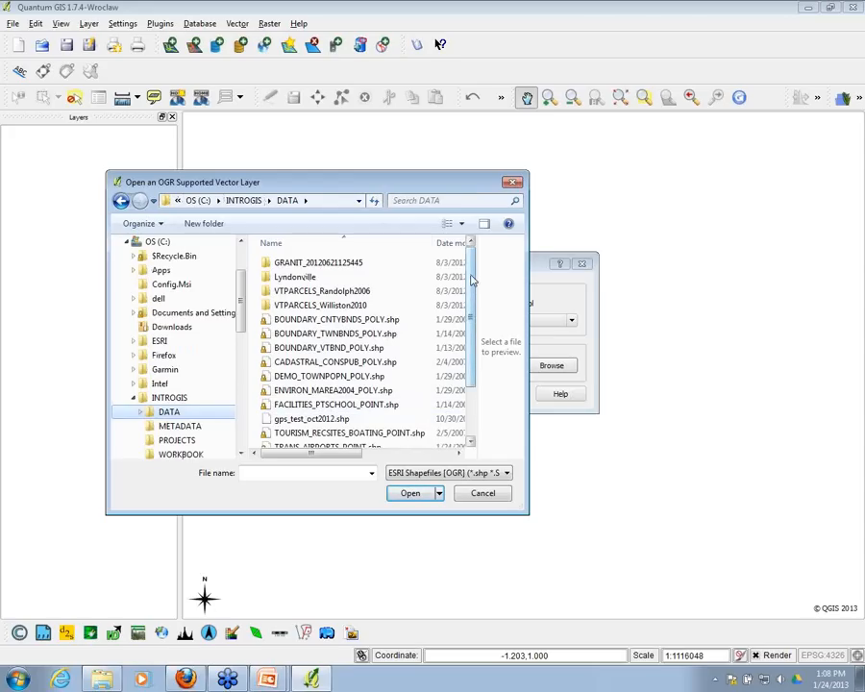
# - Add the shapefiles BOUNDARY_TWNBNDS_POLY, TRANS_AIRPORTS_POINT and TRANS_RDSMAJ1_LINE to the map together
pyautogui.moveTo(471, 280); pyautogui.dragTo(471, 288)
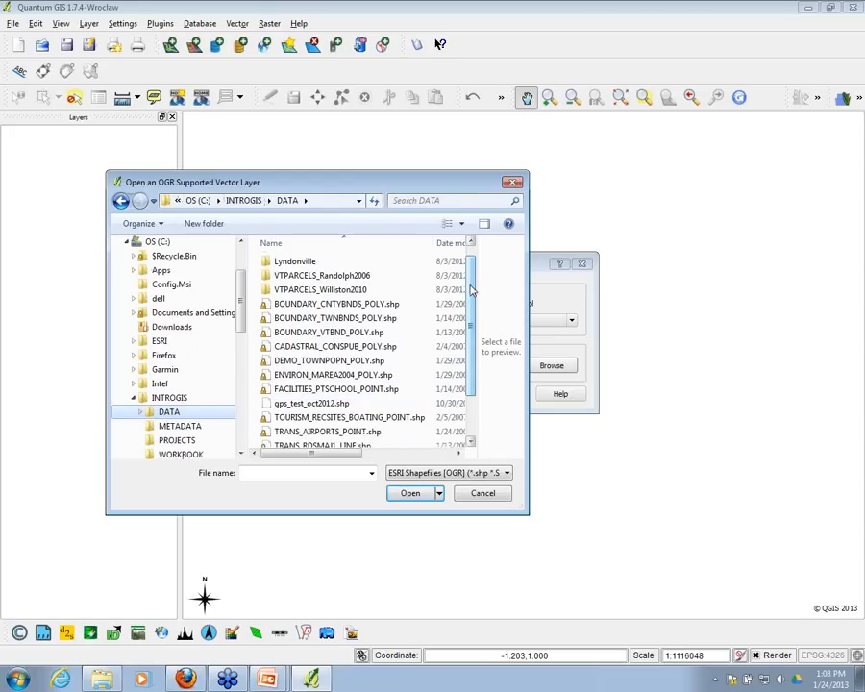
pyautogui.click(339, 322)
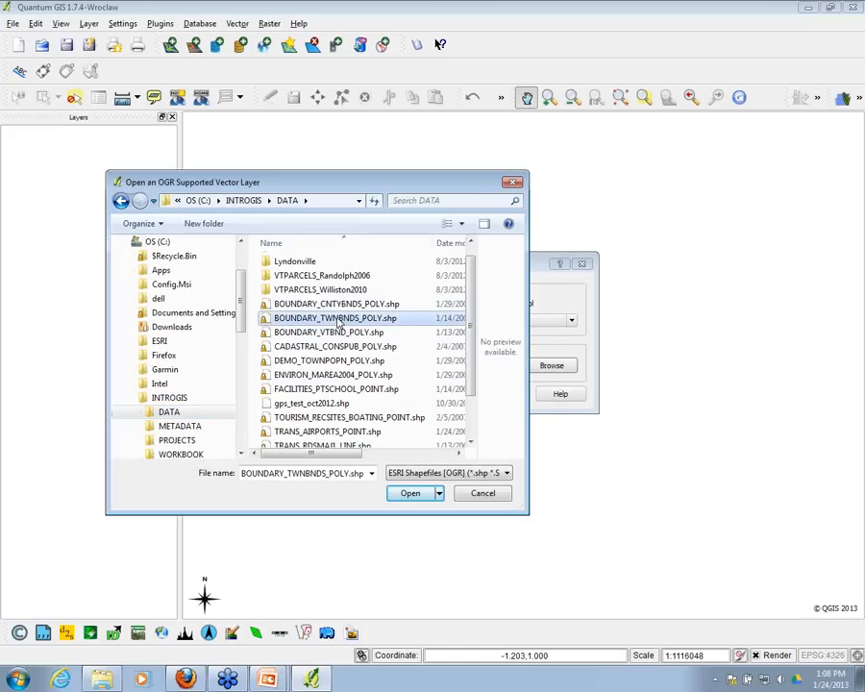
pyautogui.moveTo(470, 310); pyautogui.dragTo(472, 346)
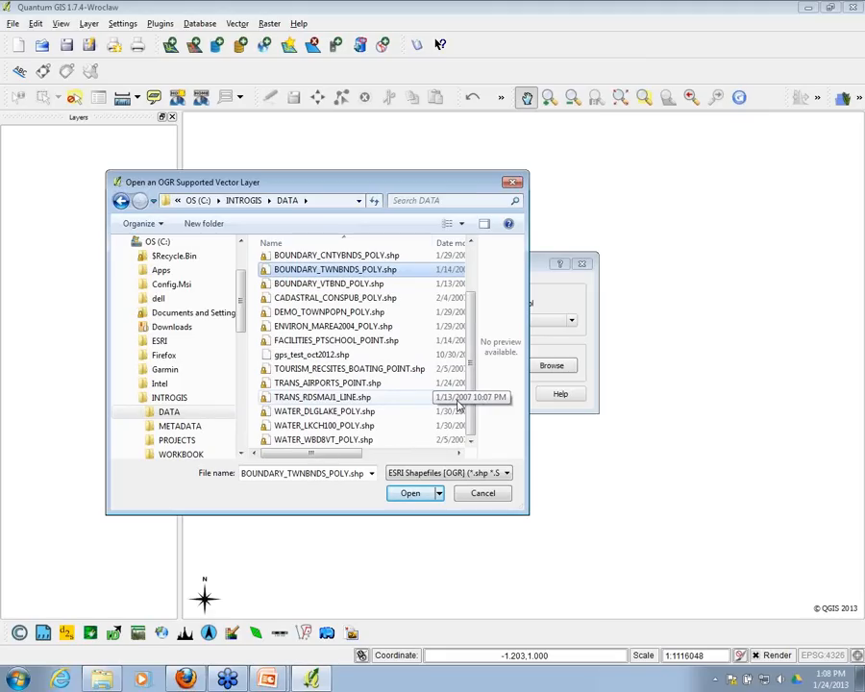
pyautogui.keyDown('ctrl'); pyautogui.click(313, 384); pyautogui.keyUp('ctrl')
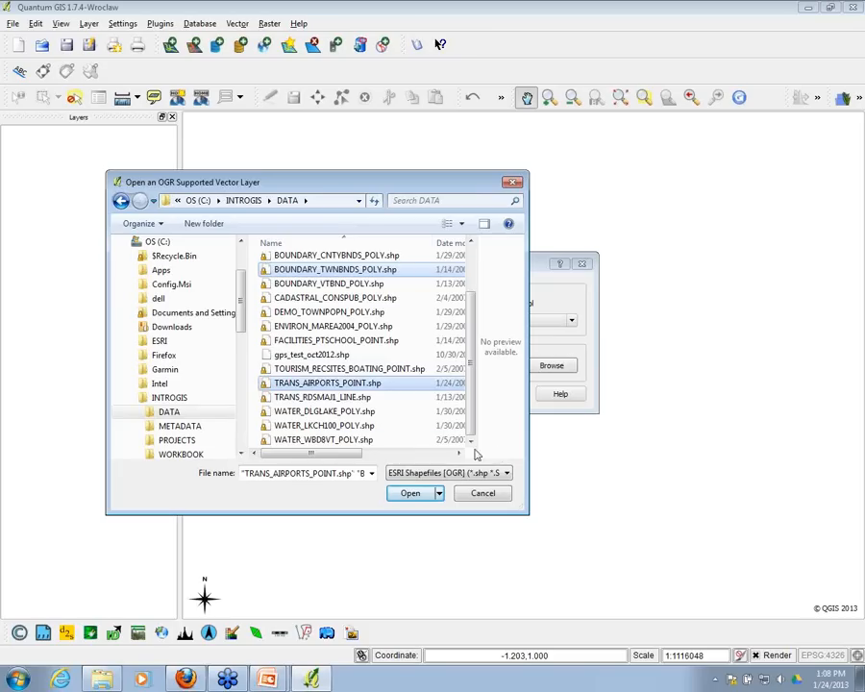
pyautogui.keyDown('ctrl'); pyautogui.click(322, 397); pyautogui.keyUp('ctrl')
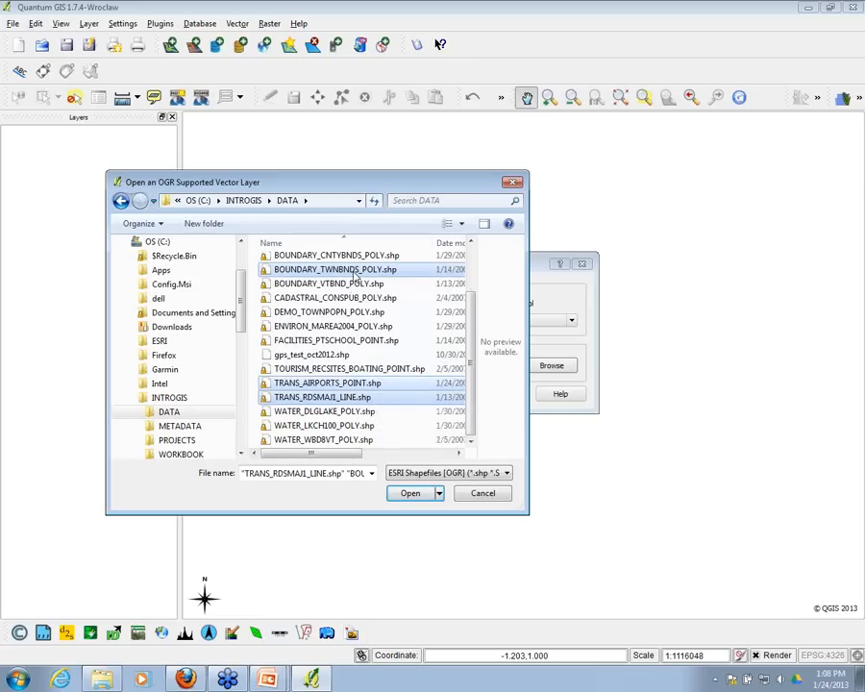
pyautogui.click(412, 494)
pyautogui.click(444, 394)
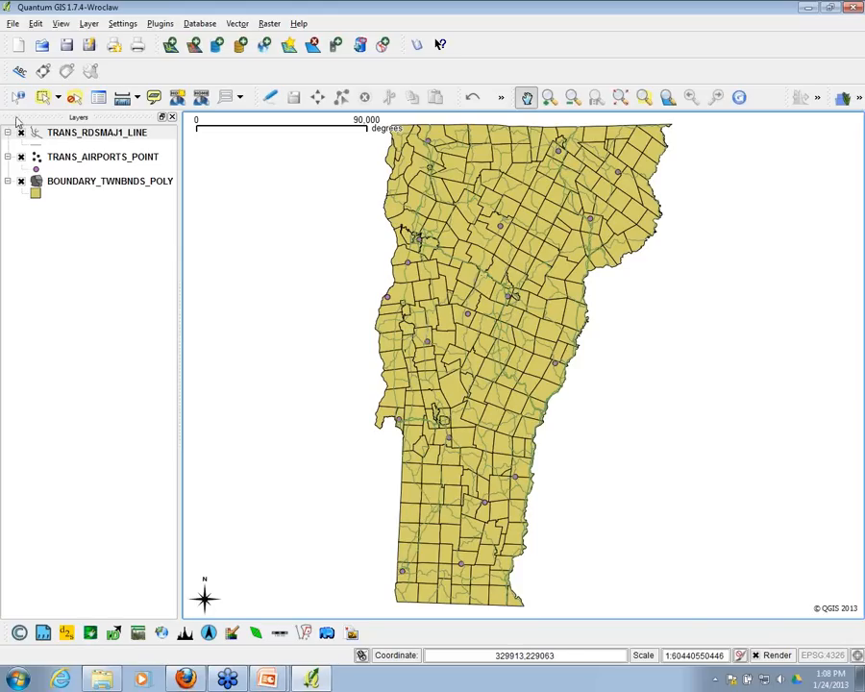
# - Move BOUNDARY_TWNBNDS_POLY to the top of the layer order and back to the bottom, and toggle its visibility off and on
pyautogui.click(98, 160)
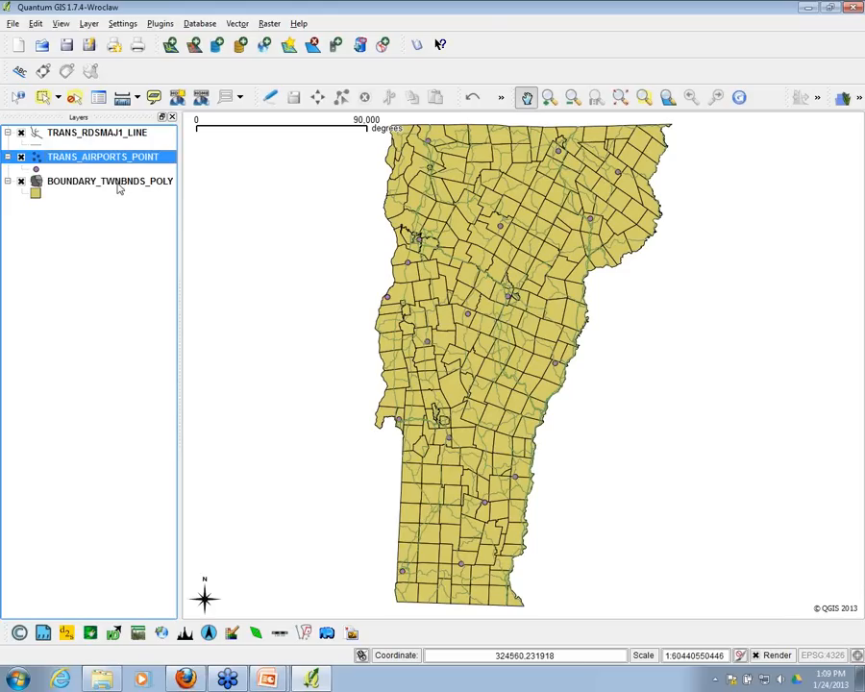
pyautogui.moveTo(116, 183); pyautogui.dragTo(106, 132)
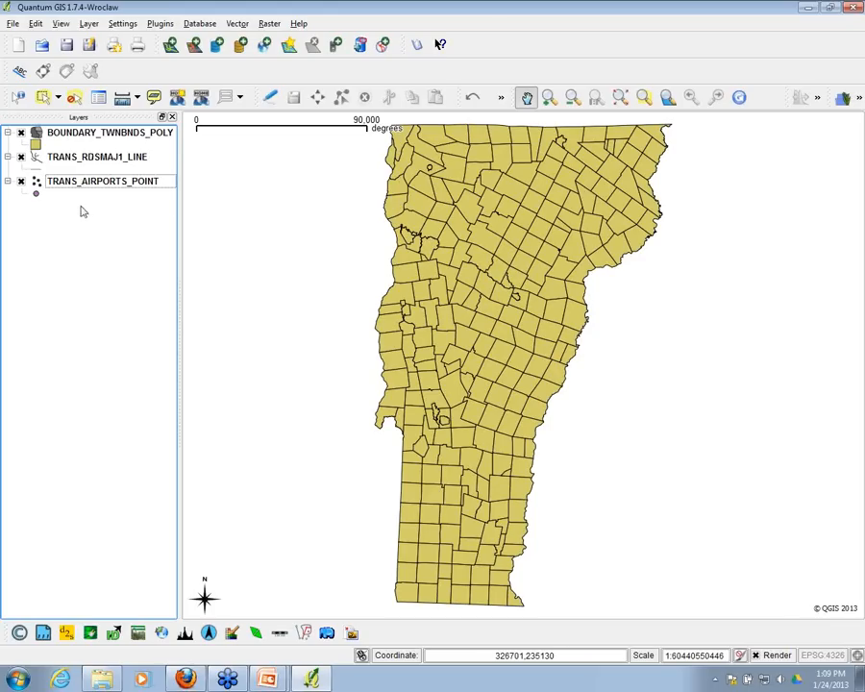
pyautogui.moveTo(89, 138); pyautogui.dragTo(92, 195)
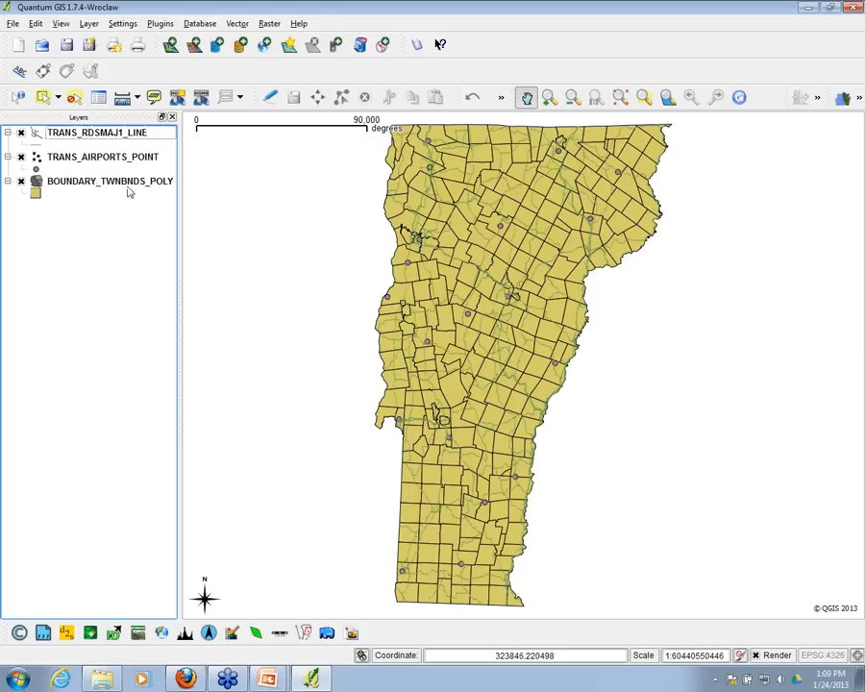
pyautogui.click(21, 181)
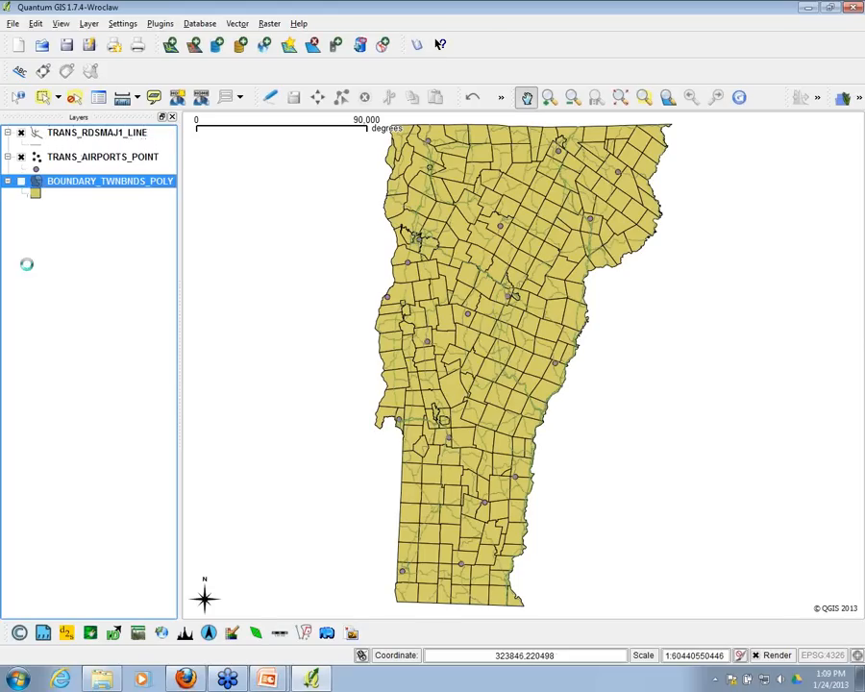
pyautogui.click(21, 181)
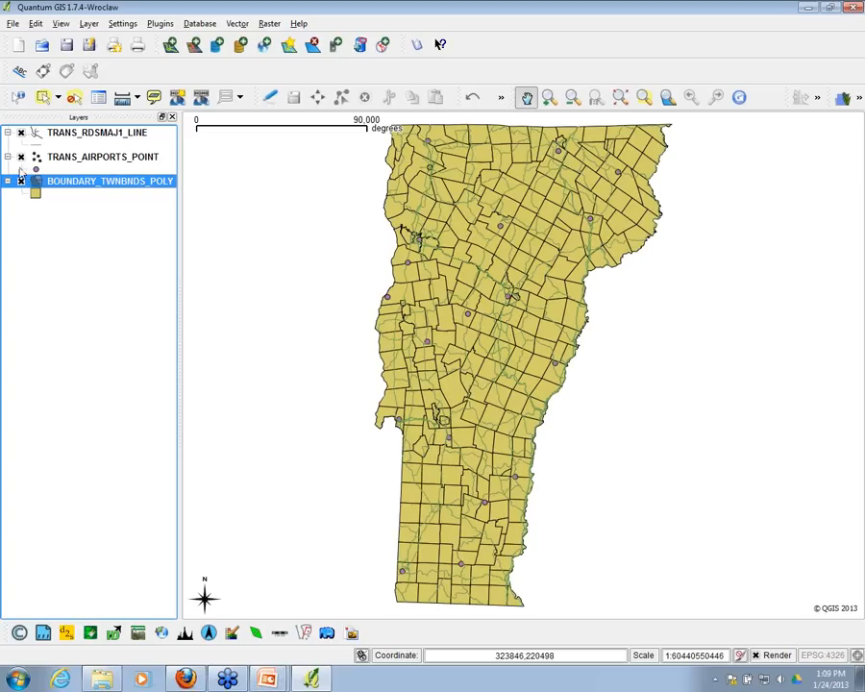
pyautogui.click(104, 158)
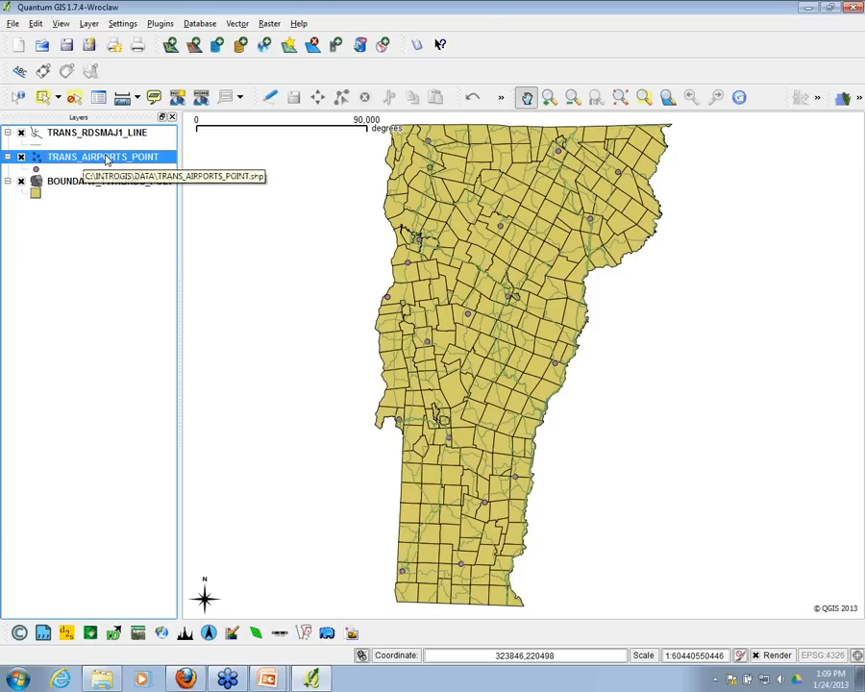
pyautogui.rightClick(107, 160)
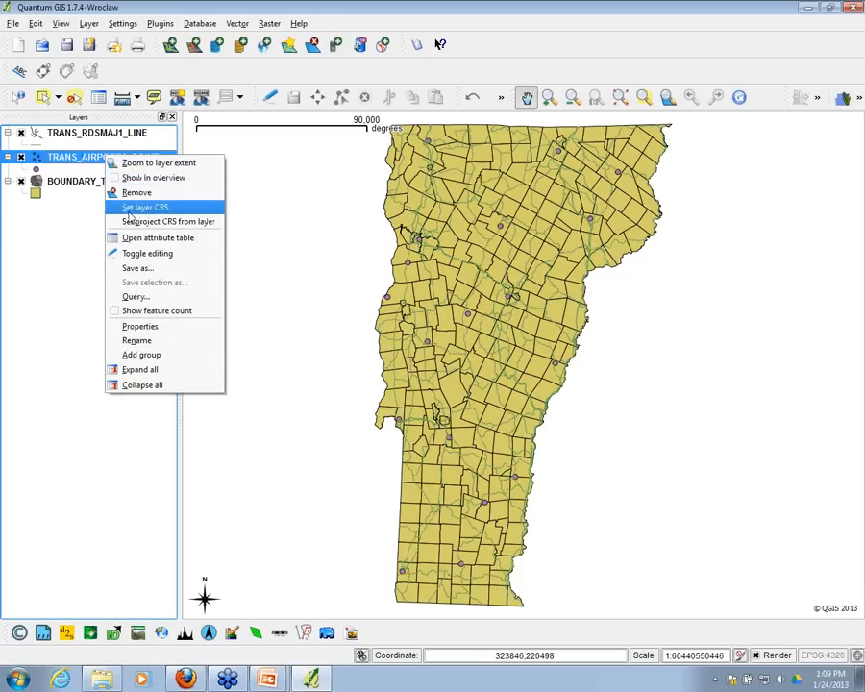
pyautogui.click(147, 330)
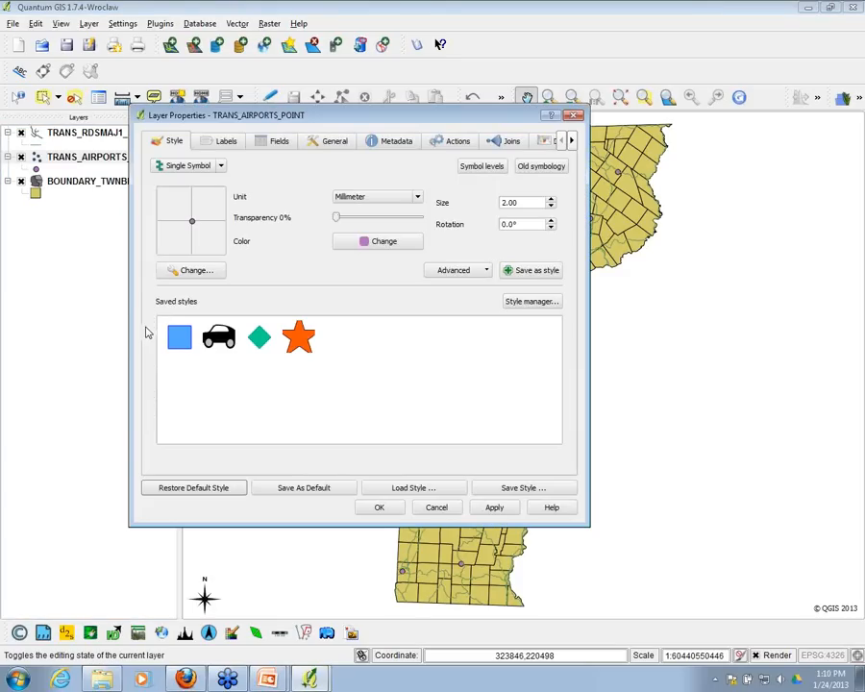
pyautogui.click(574, 116)
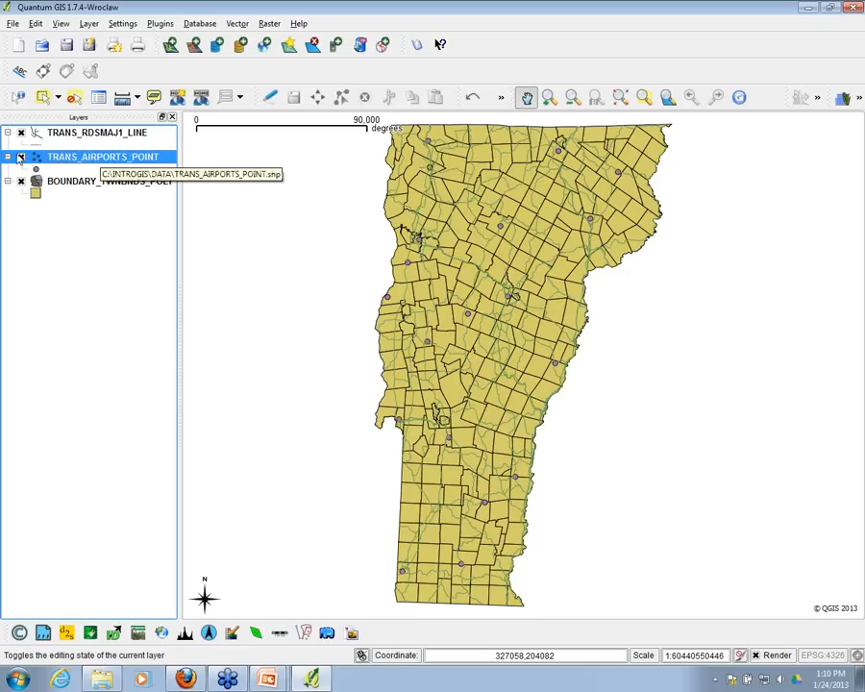
# - Open the style properties of the TRANS_AIRPORTS_POINT layer and review the available symbol renderer types, keeping Single Symbol
pyautogui.rightClick(88, 159)
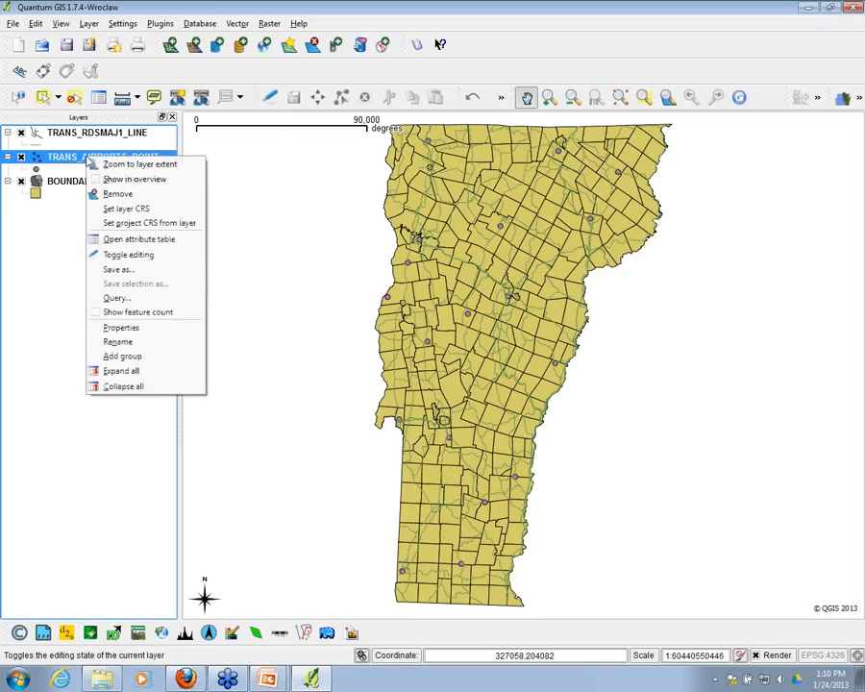
pyautogui.click(122, 332)
pyautogui.moveTo(327, 164); pyautogui.dragTo(391, 81)
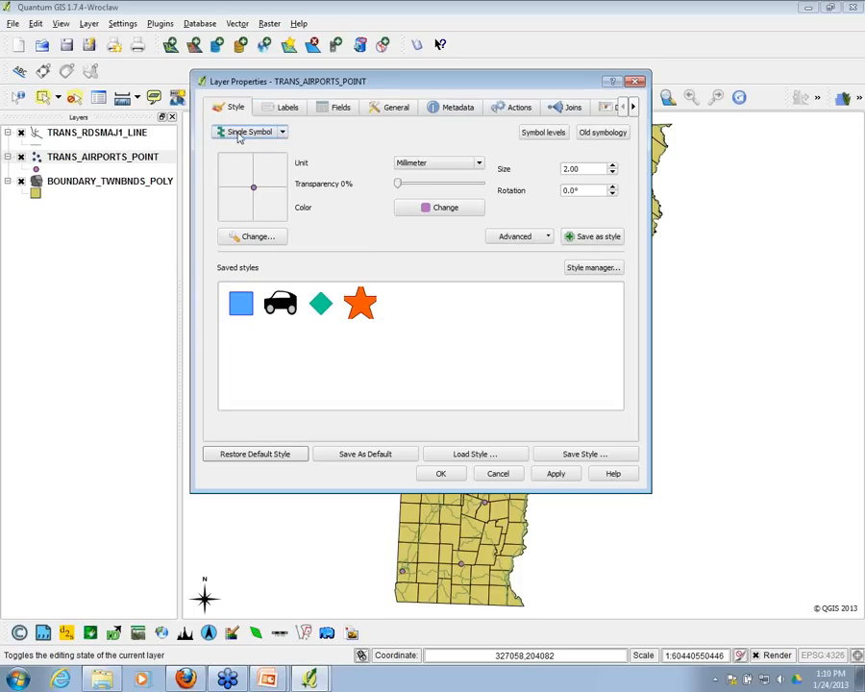
pyautogui.click(283, 133)
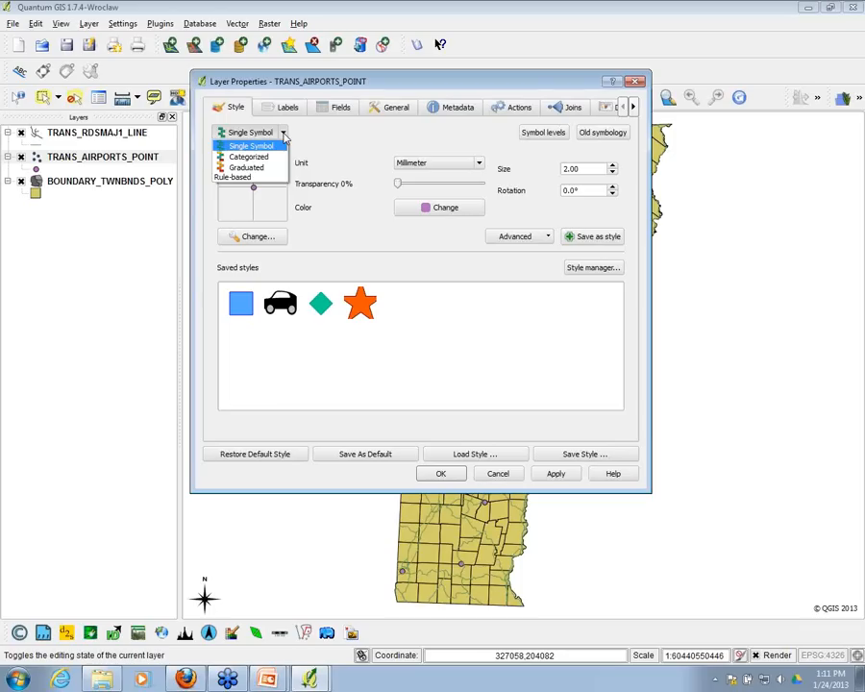
pyautogui.click(282, 135)
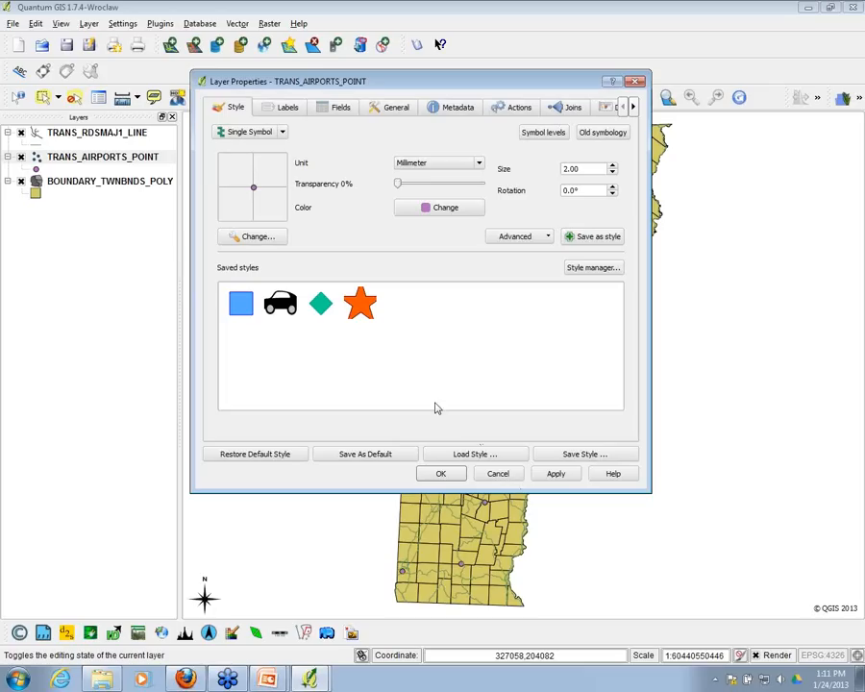
# - Apply the saved orange star style to the airport points and set the symbol size to 6 mm
pyautogui.click(364, 310)
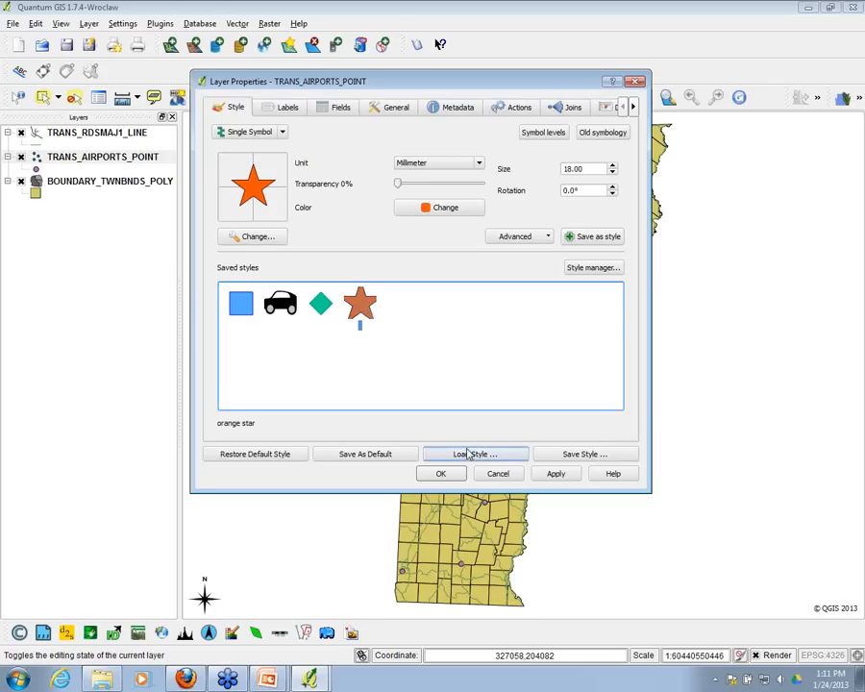
pyautogui.doubleClick(592, 169)
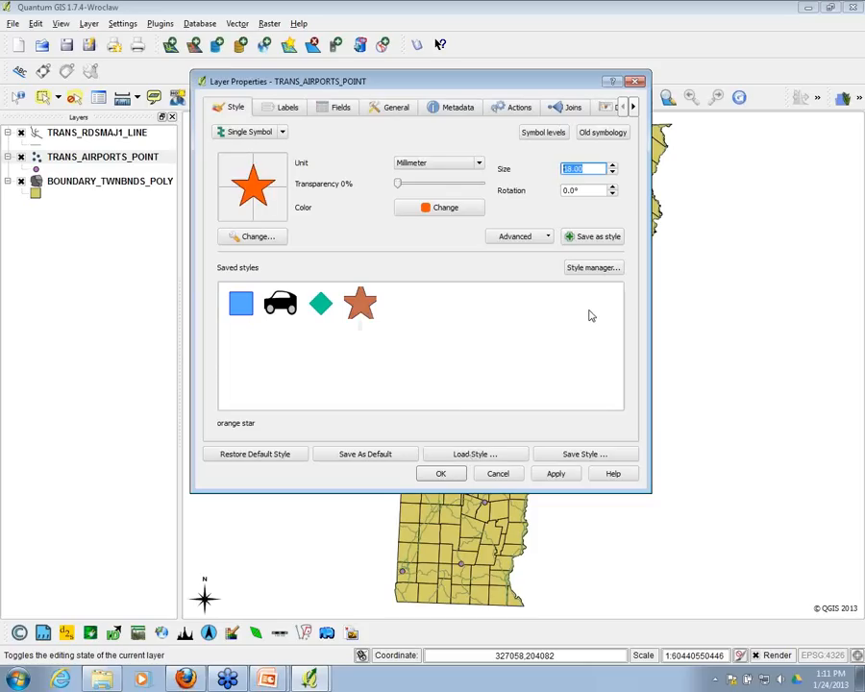
pyautogui.write('6')
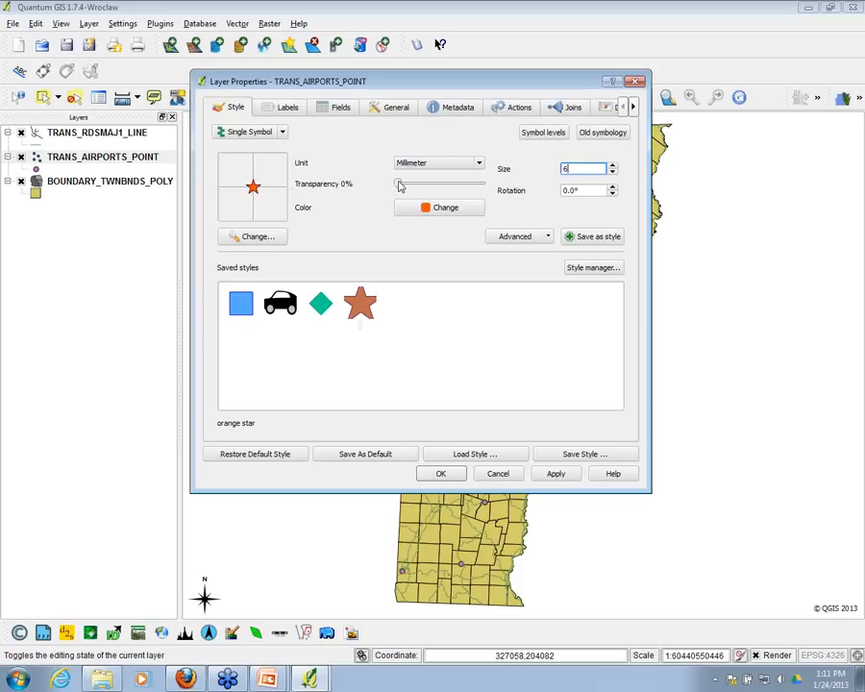
pyautogui.moveTo(397, 183)
pyautogui.mouseDown()
pyautogui.moveTo(480, 186)
pyautogui.moveTo(396, 187)
pyautogui.mouseUp()
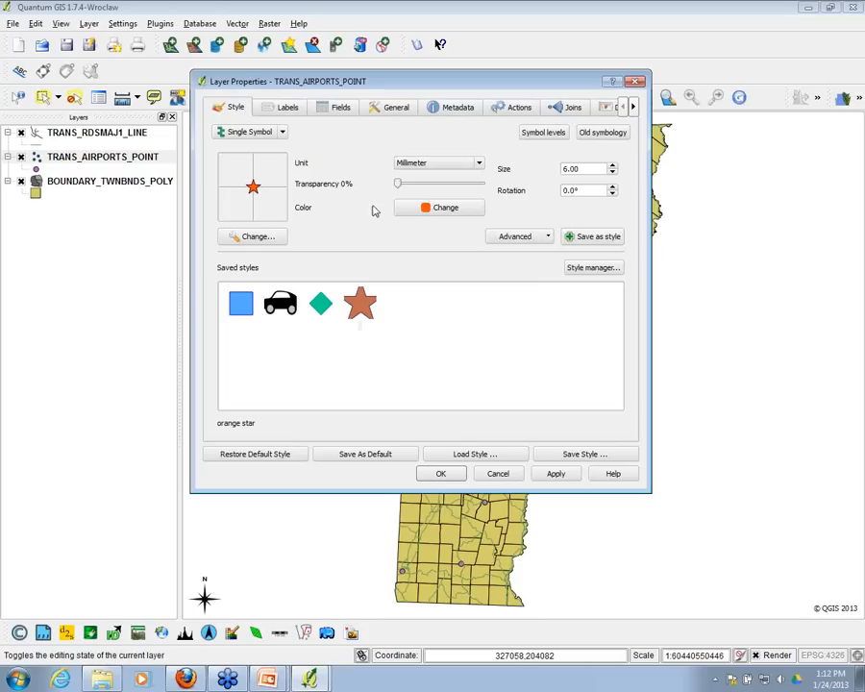
# - Recolour the airport stars, trying several basic and spectrum colours before choosing red (255, 0, 0), and accept the layer style
pyautogui.click(447, 210)
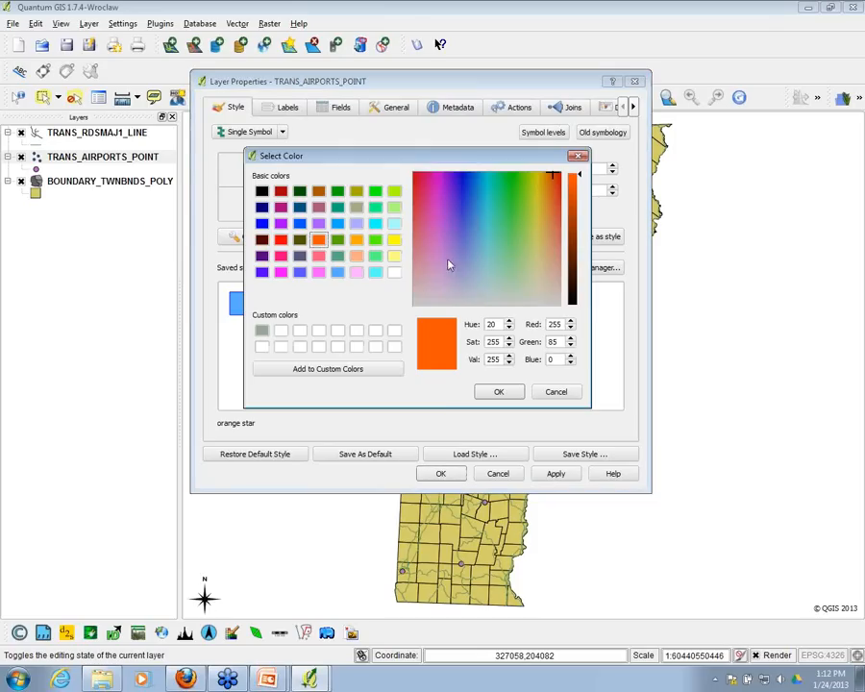
pyautogui.click(299, 223)
pyautogui.click(262, 223)
pyautogui.click(281, 240)
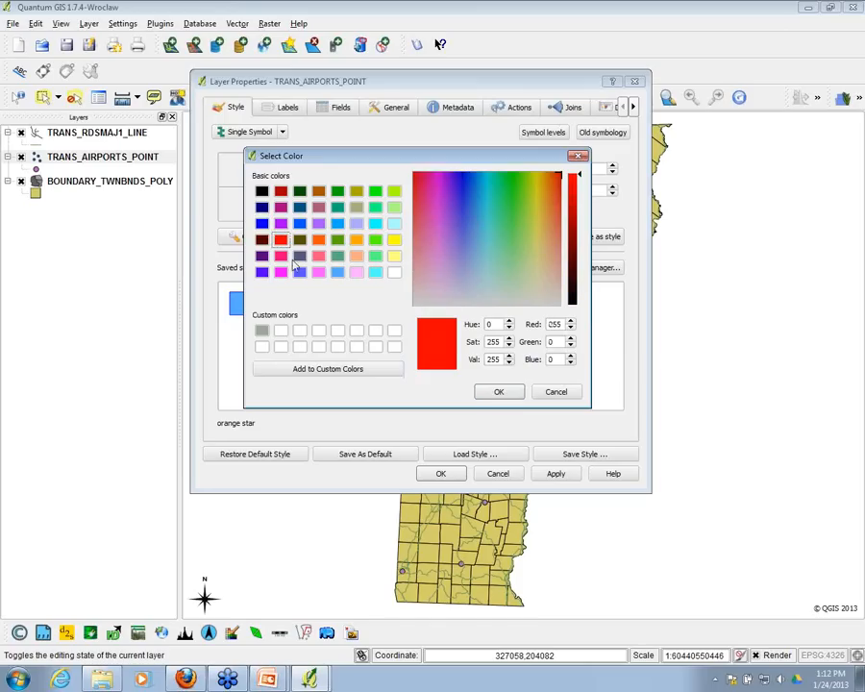
pyautogui.click(476, 239)
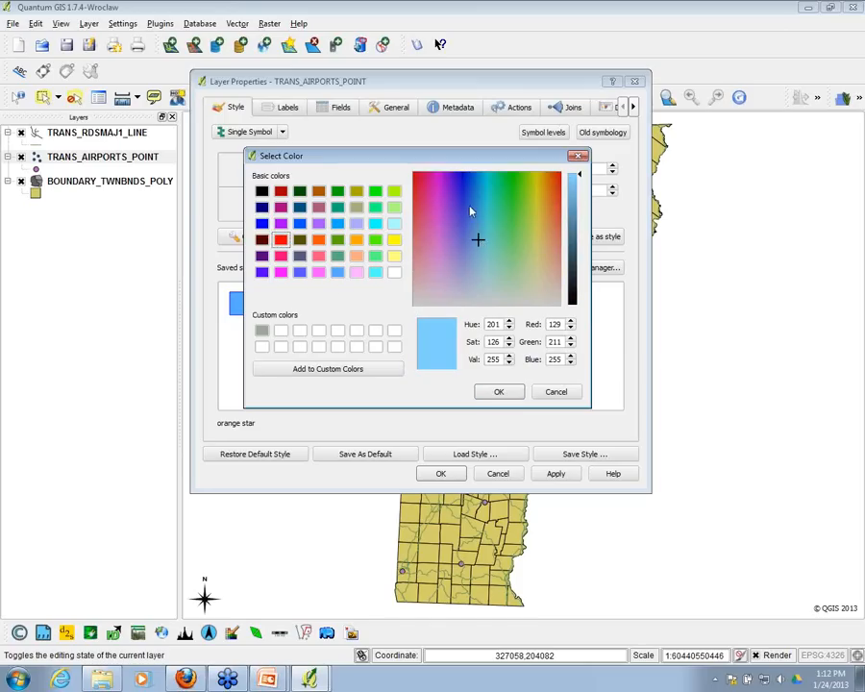
pyautogui.click(421, 209)
pyautogui.click(460, 256)
pyautogui.click(512, 224)
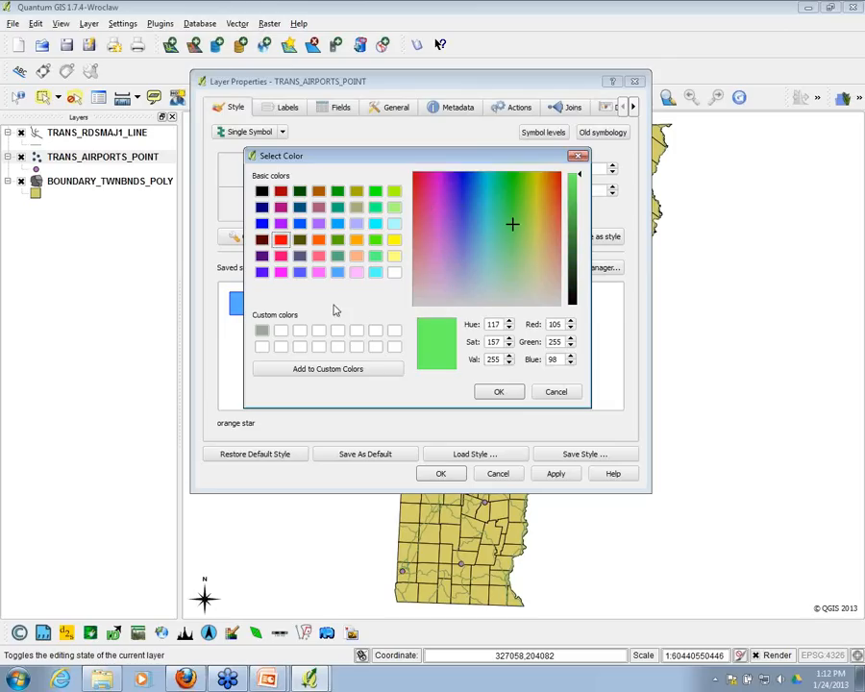
pyautogui.click(280, 239)
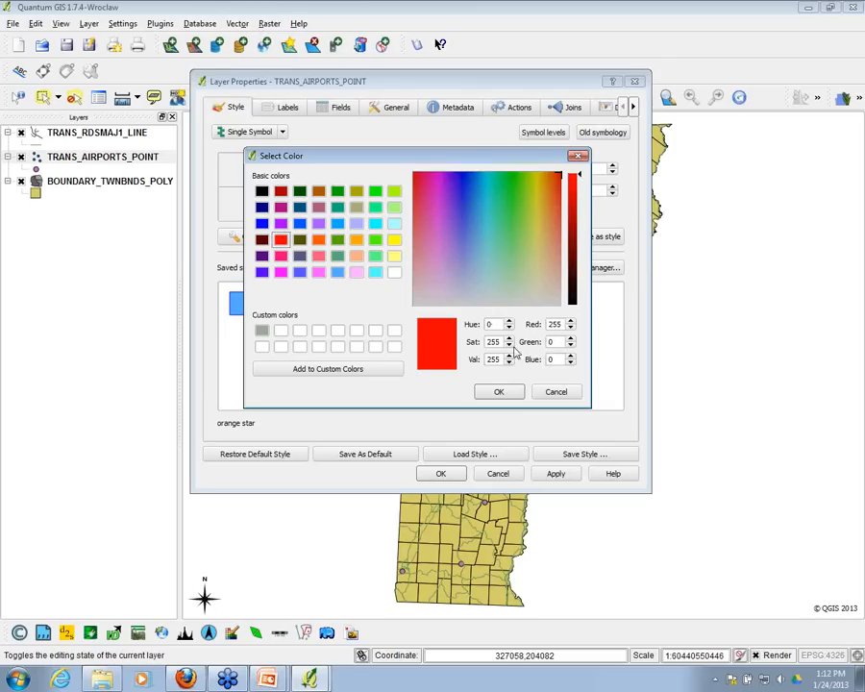
pyautogui.click(495, 393)
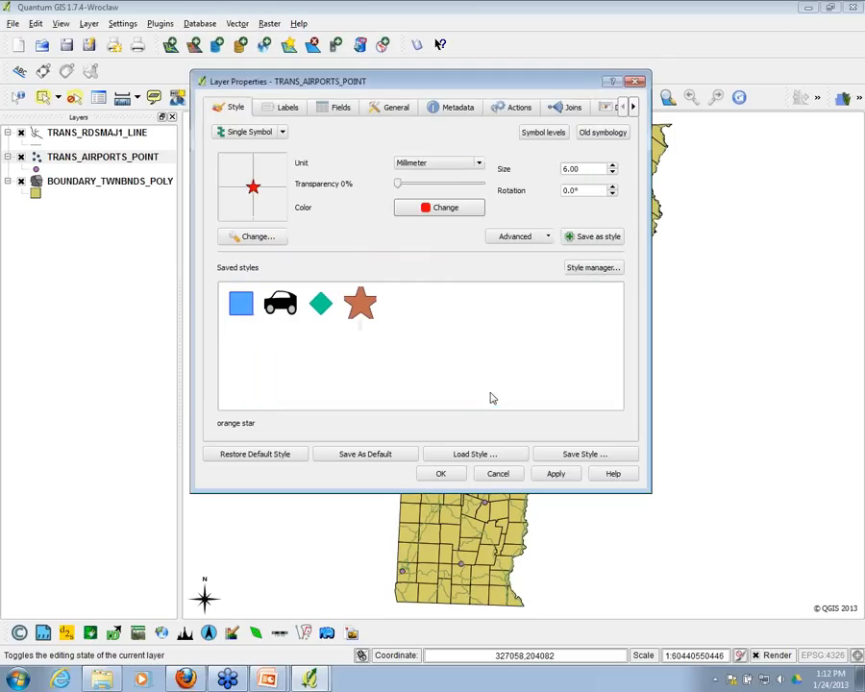
pyautogui.click(440, 475)
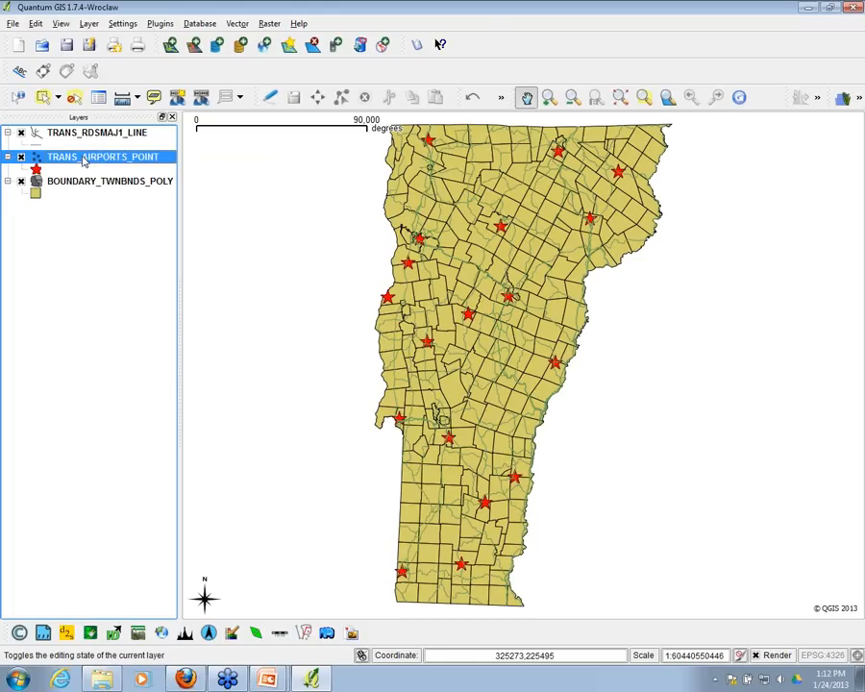
# - Move TRANS_AIRPORTS_POINT to the top of the layer order and open the properties of TRANS_RDSMAJ1_LINE
pyautogui.moveTo(84, 160); pyautogui.dragTo(83, 132)
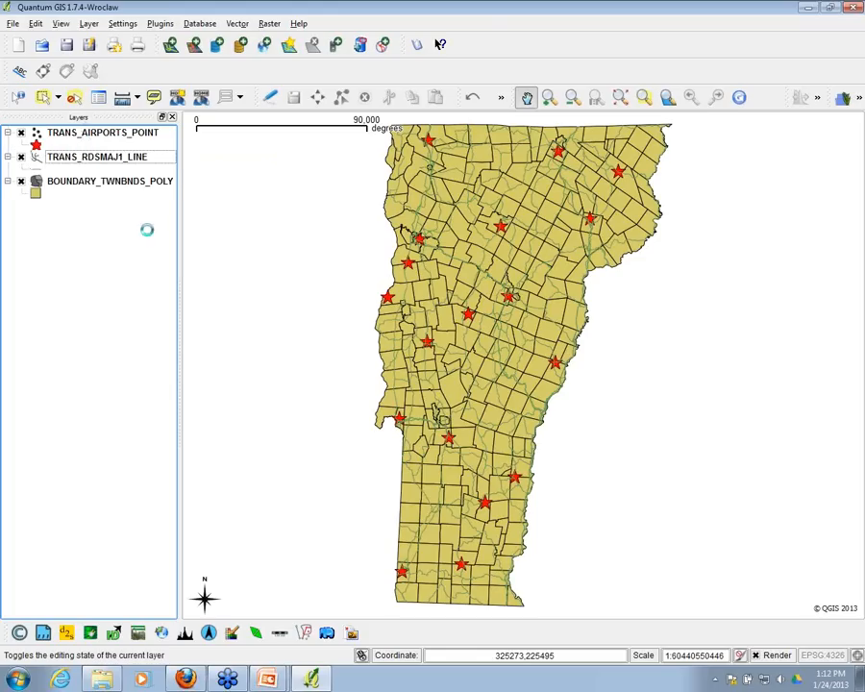
pyautogui.rightClick(90, 158)
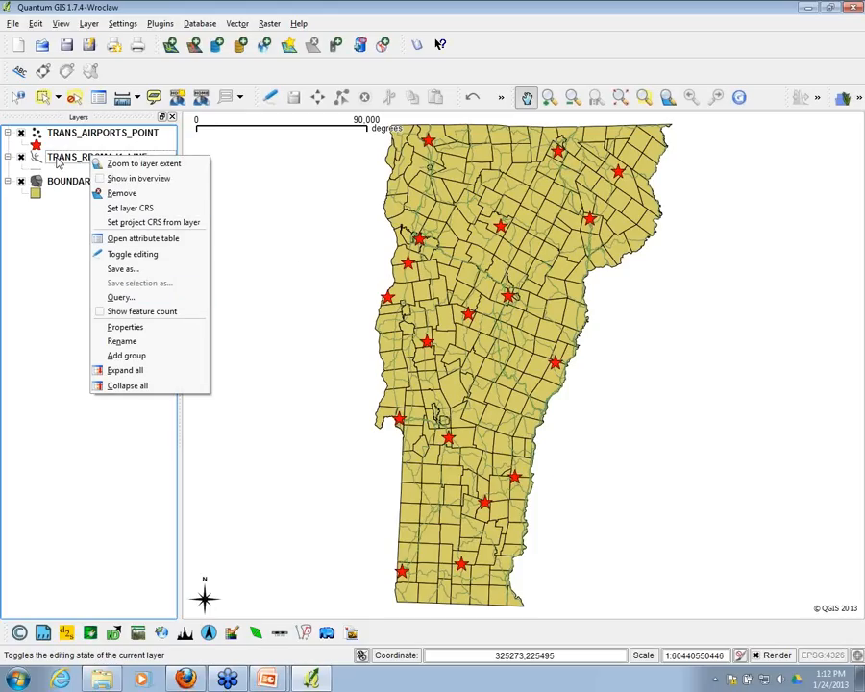
pyautogui.click(63, 158)
pyautogui.rightClick(63, 158)
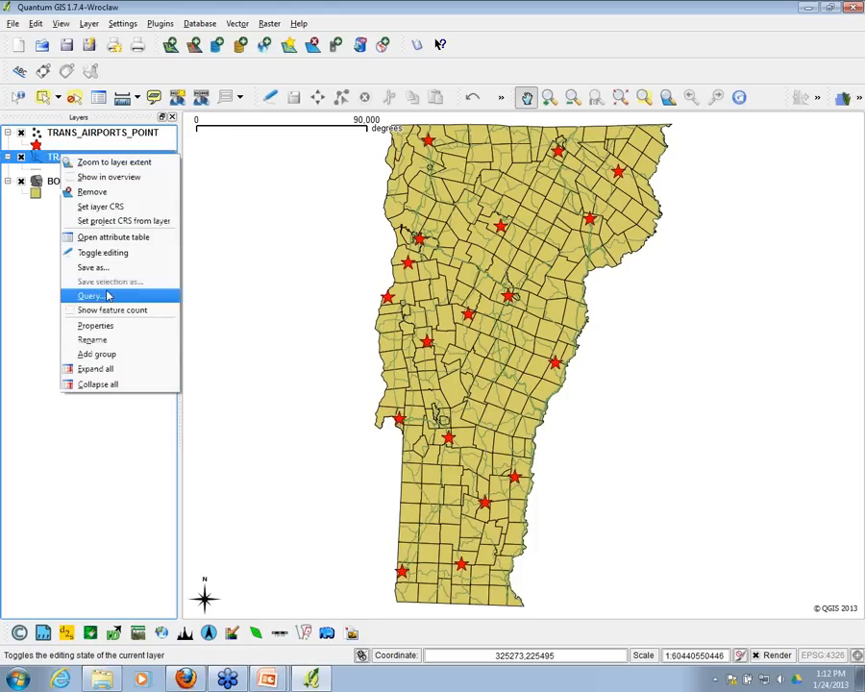
pyautogui.click(94, 325)
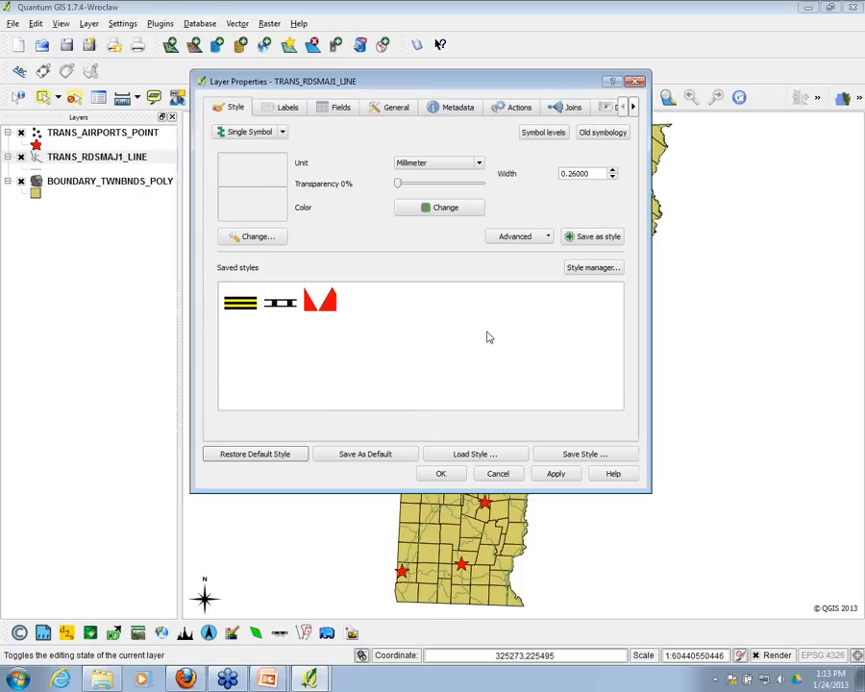
# - Set the road line colour to a grey by picking black and lightening it
pyautogui.click(429, 209)
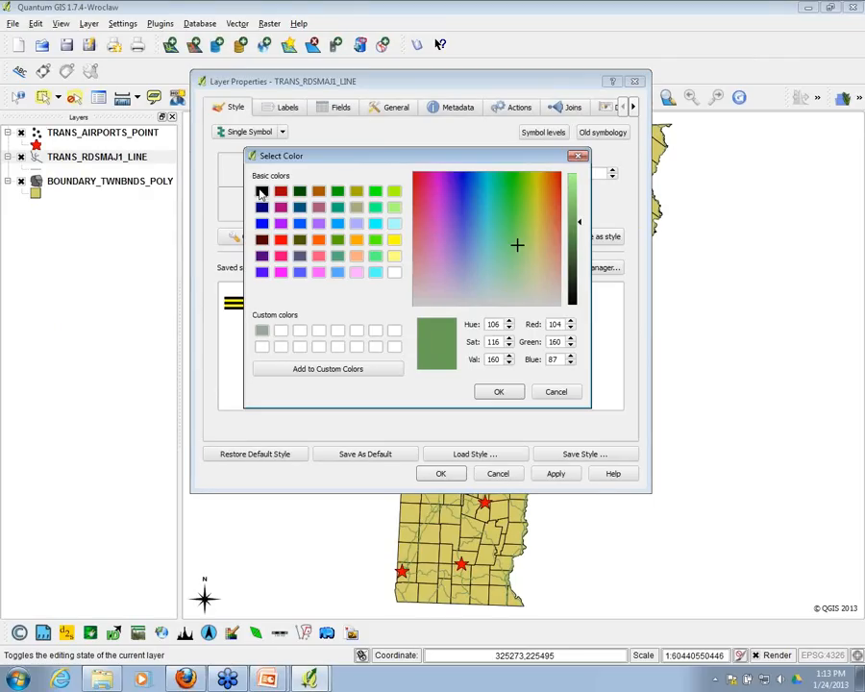
pyautogui.click(262, 191)
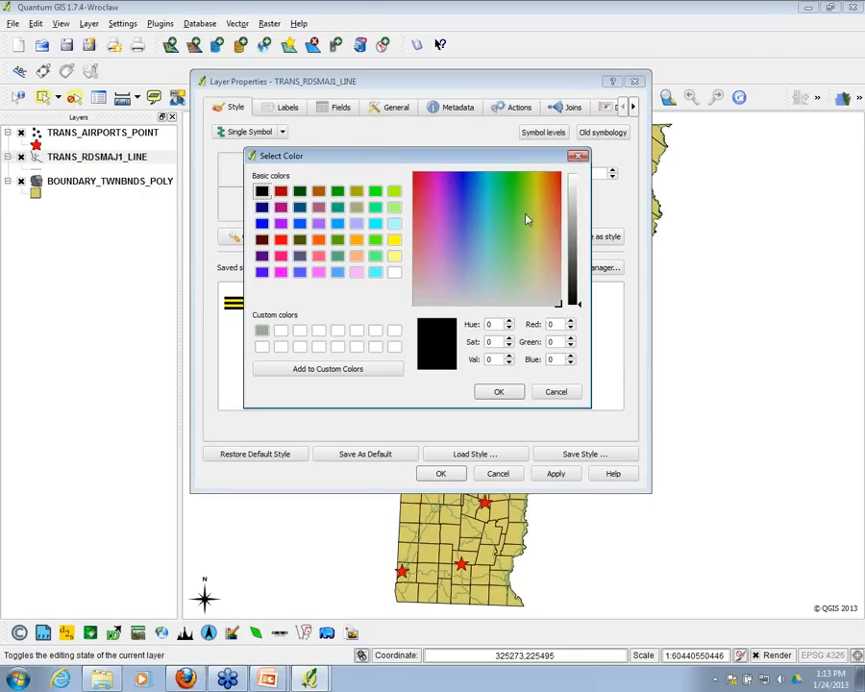
pyautogui.moveTo(581, 300); pyautogui.dragTo(581, 220)
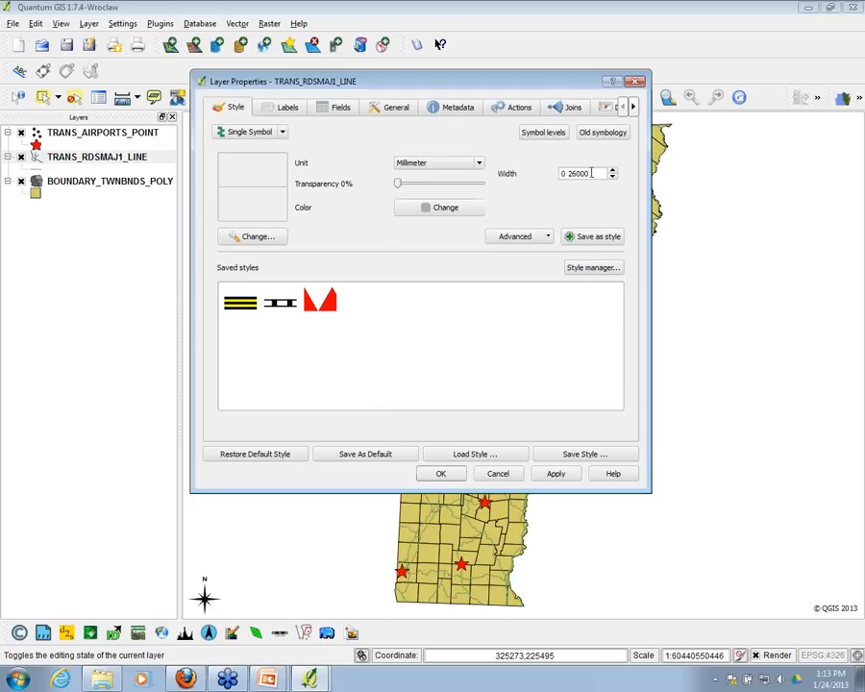
# - Try road line widths of 0.5 mm and 0.4 mm, applying each to compare them on the map
pyautogui.moveTo(592, 173); pyautogui.dragTo(538, 177)
pyautogui.press('BackSpace')
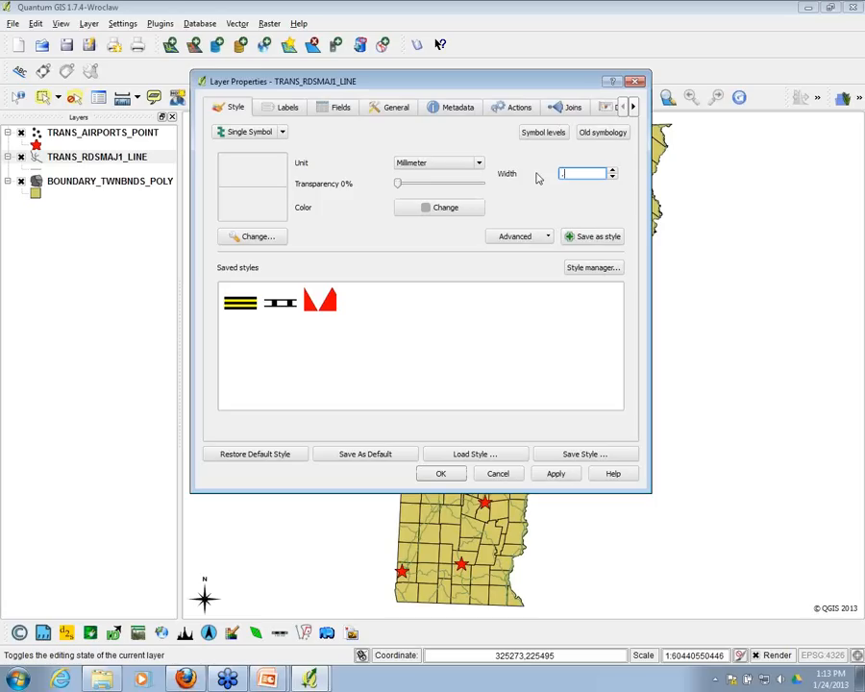
pyautogui.write('.5')
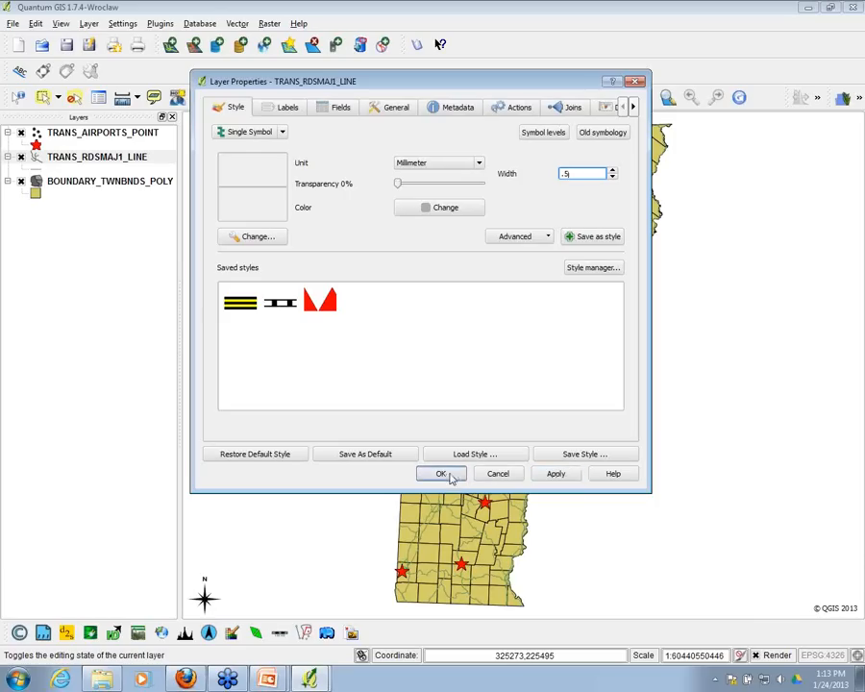
pyautogui.click(556, 474)
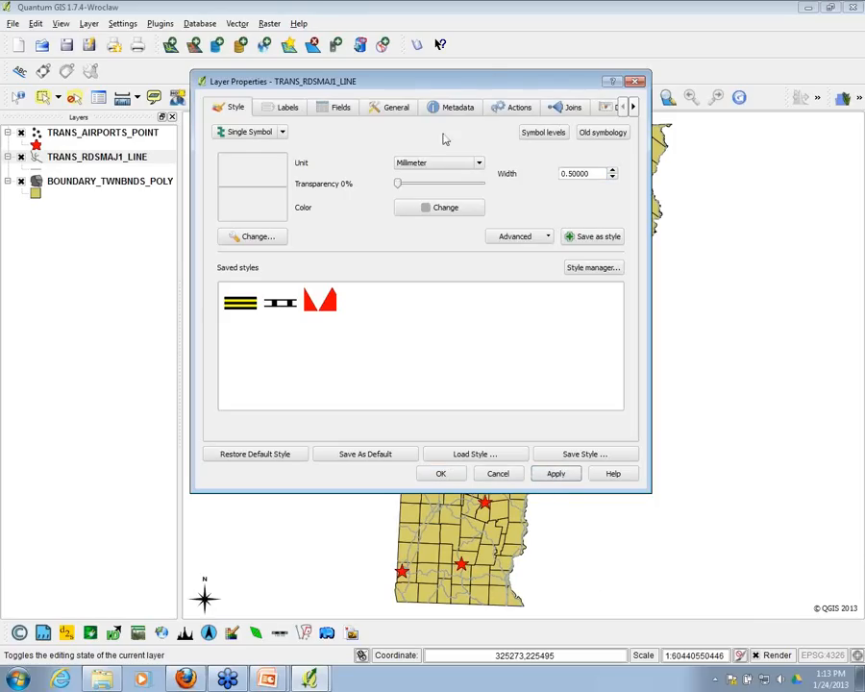
pyautogui.moveTo(492, 80); pyautogui.dragTo(240, 152)
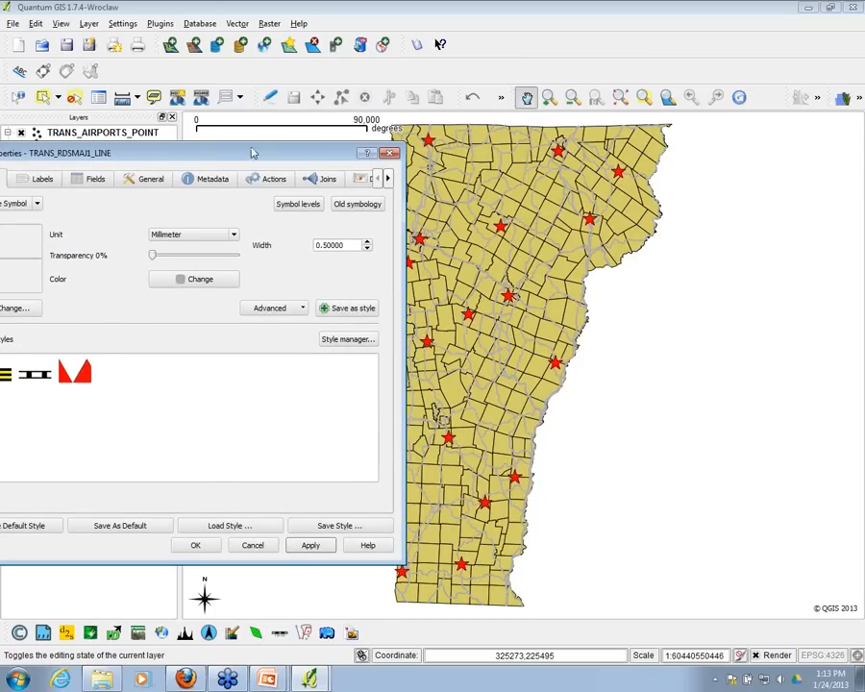
pyautogui.moveTo(210, 156); pyautogui.dragTo(321, 120)
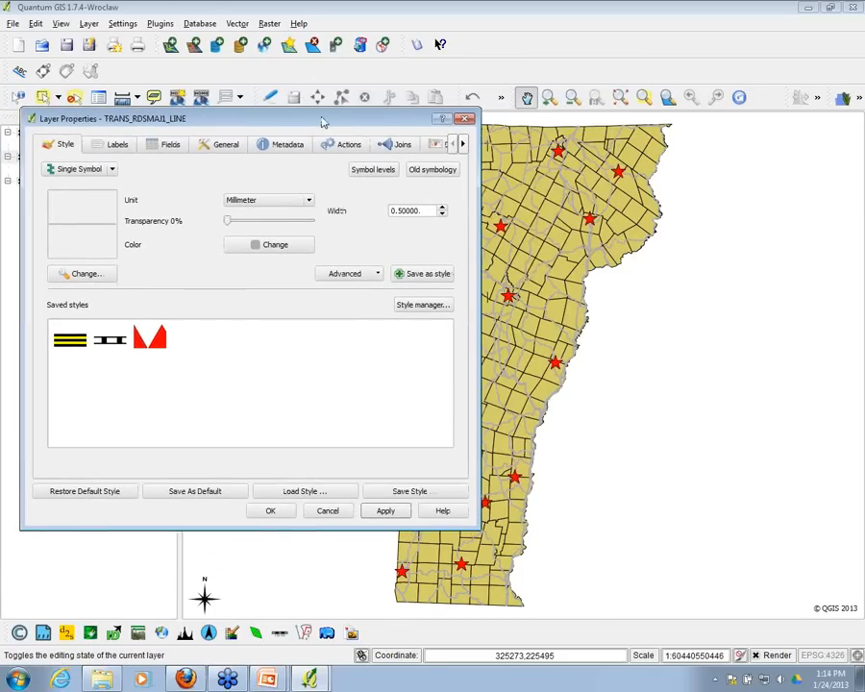
pyautogui.doubleClick(423, 211)
pyautogui.write('.4')
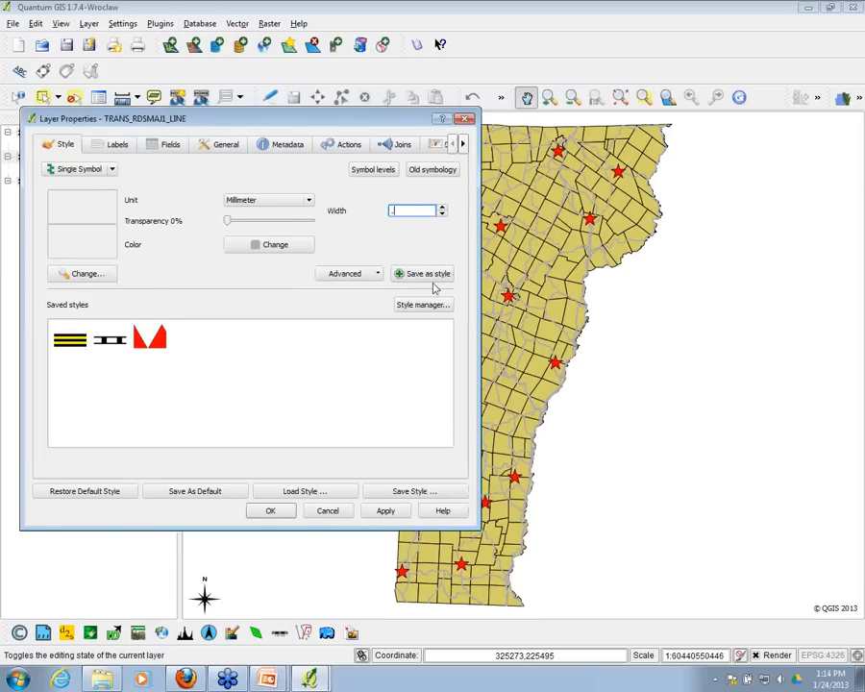
pyautogui.click(377, 512)
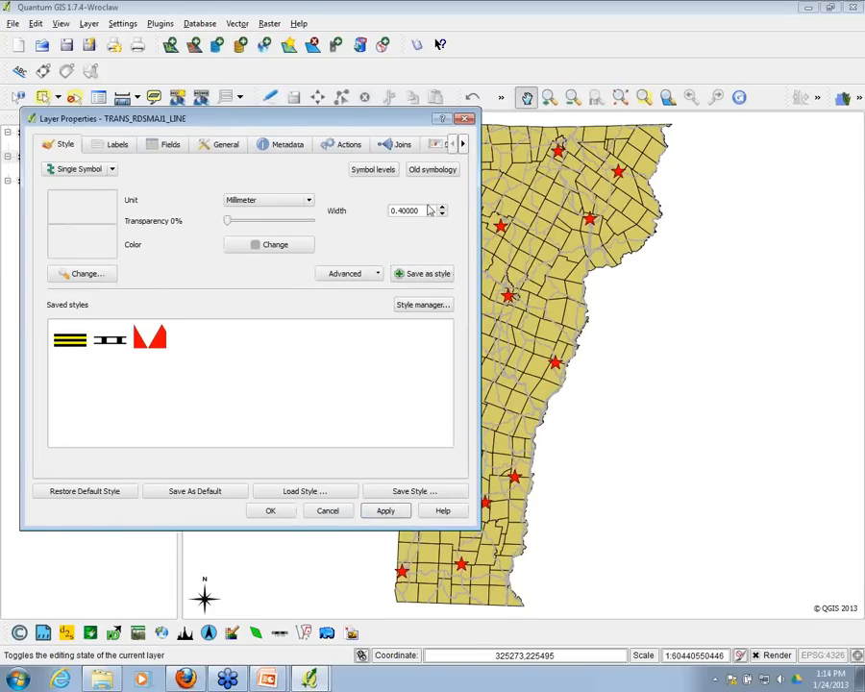
# - Set the road line width to 0.3 mm, apply it and close the layer properties
pyautogui.moveTo(427, 209); pyautogui.dragTo(339, 213)
pyautogui.press('BackSpace')
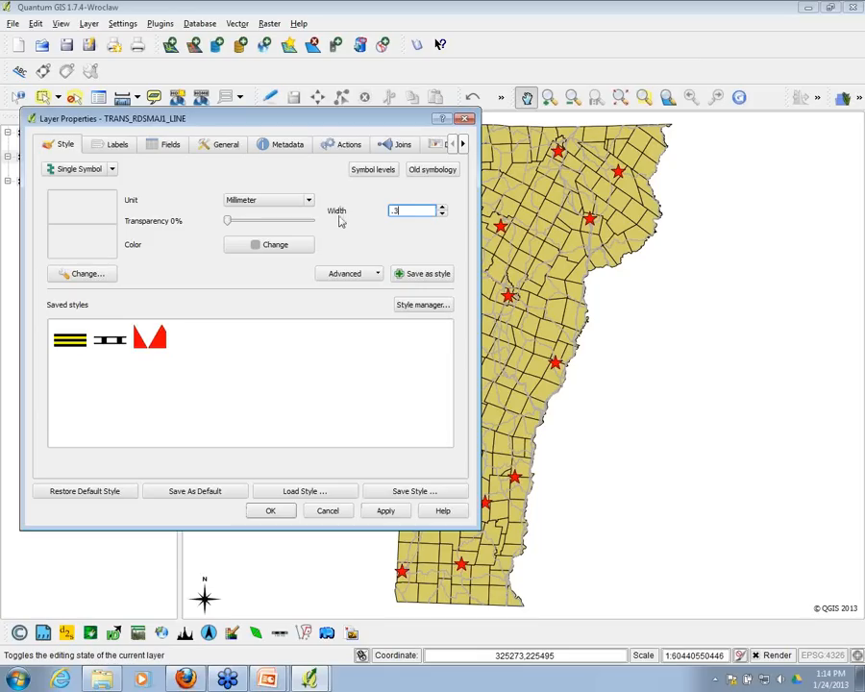
pyautogui.click(385, 510)
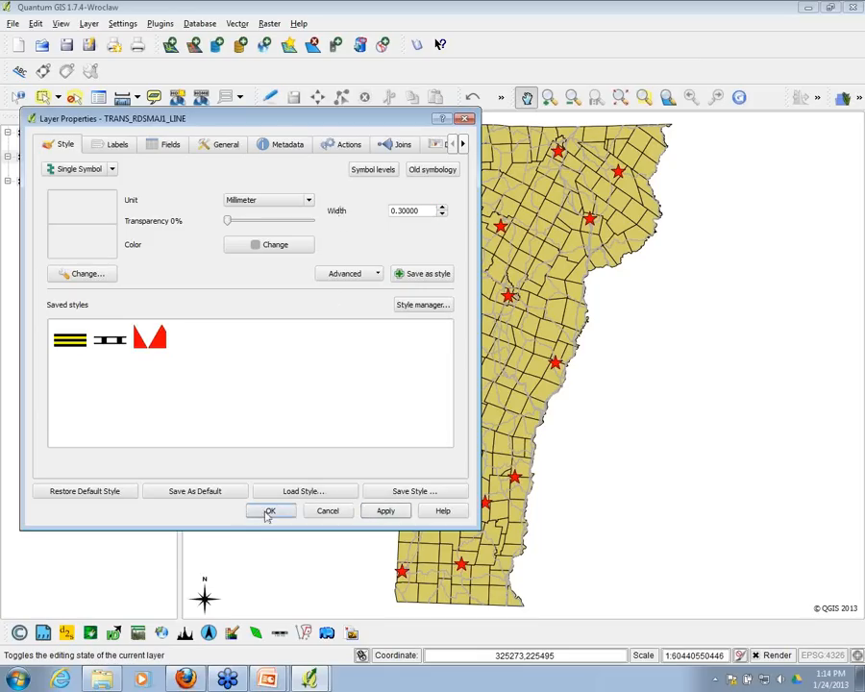
pyautogui.click(269, 511)
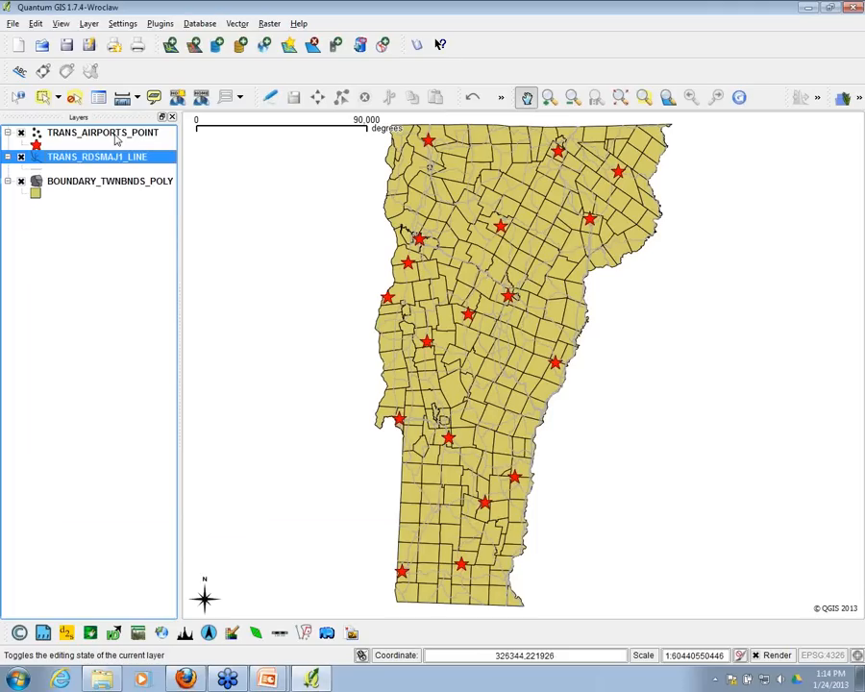
pyautogui.click(851, 151)
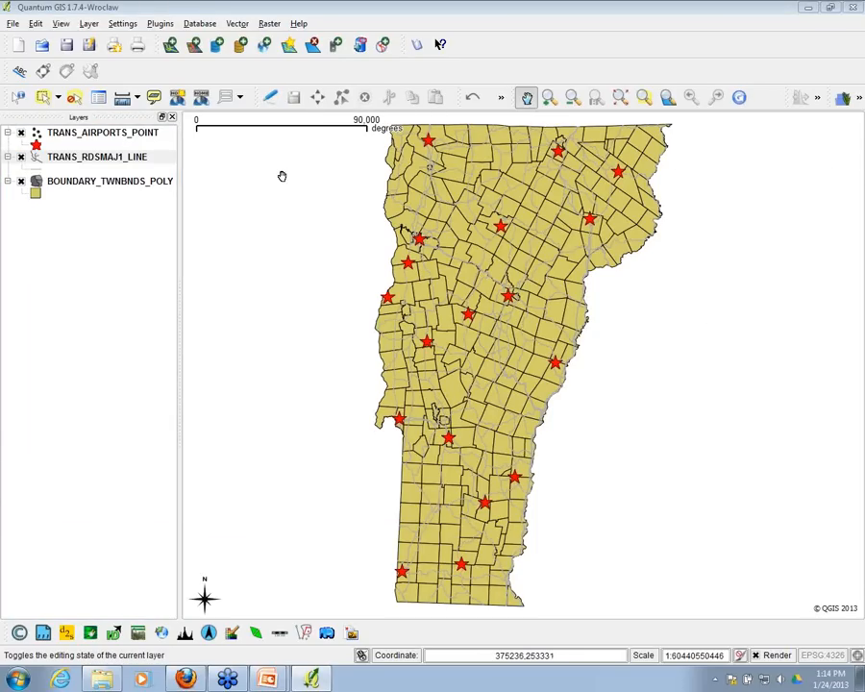
# - Open the style properties of the BOUNDARY_TWNBNDS_POLY layer and move the dialog clear of the layer list
pyautogui.click(101, 182)
pyautogui.rightClick(100, 184)
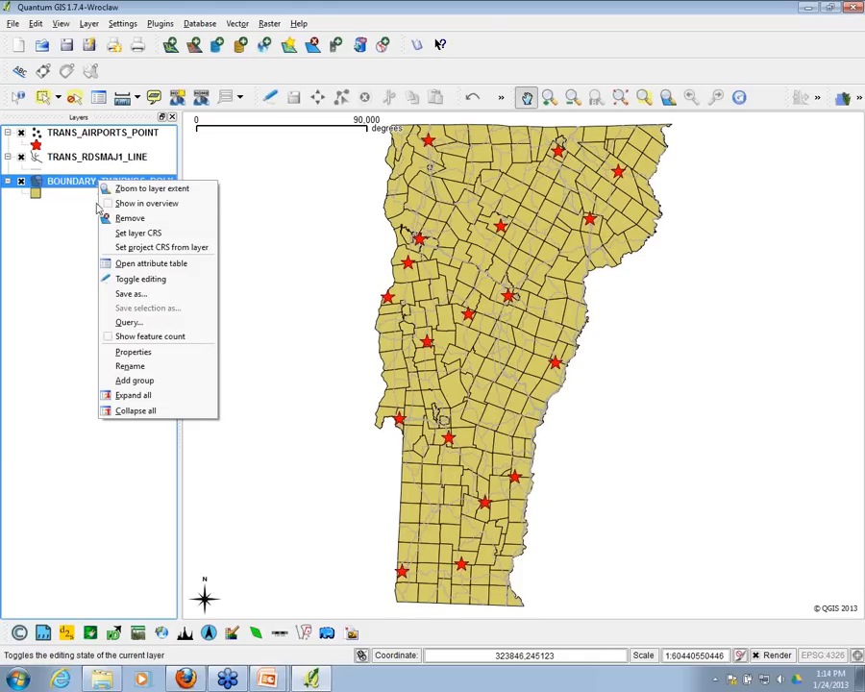
pyautogui.click(134, 354)
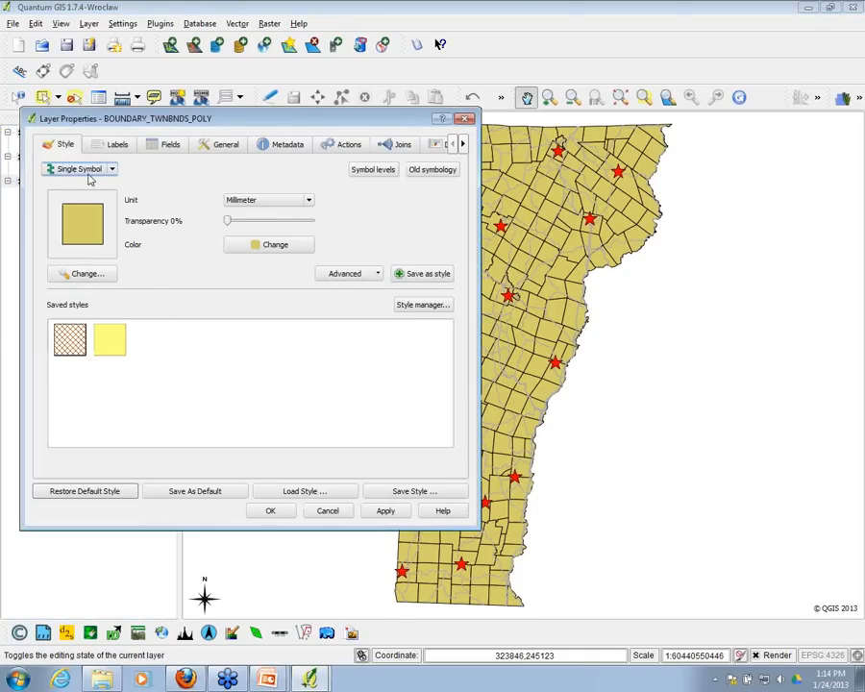
pyautogui.moveTo(247, 120); pyautogui.dragTo(413, 108)
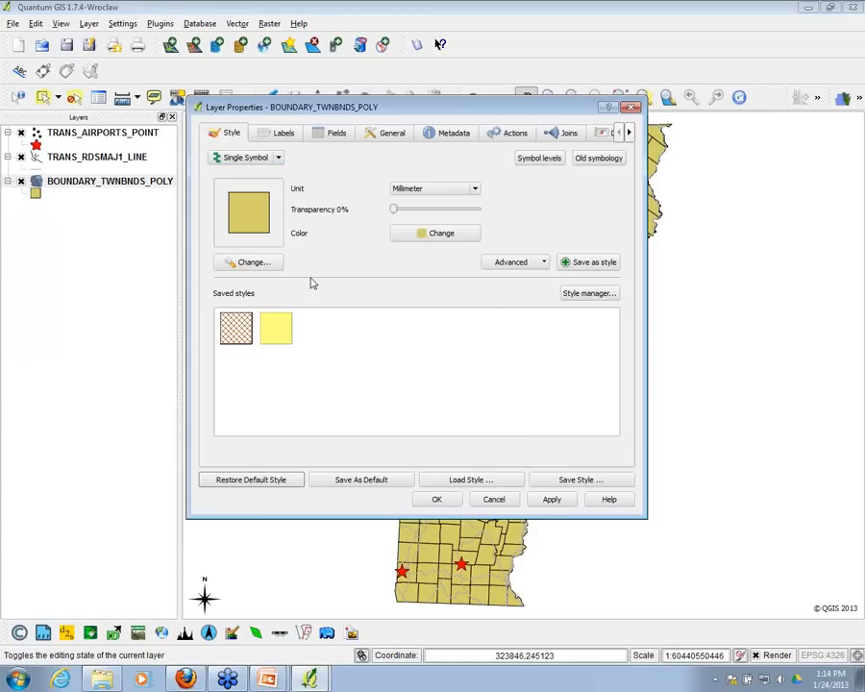
# - Set the BOUNDARY_TWNBNDS_POLY fill colour to red 255, green 255, blue 225 and accept the layer properties
pyautogui.click(421, 235)
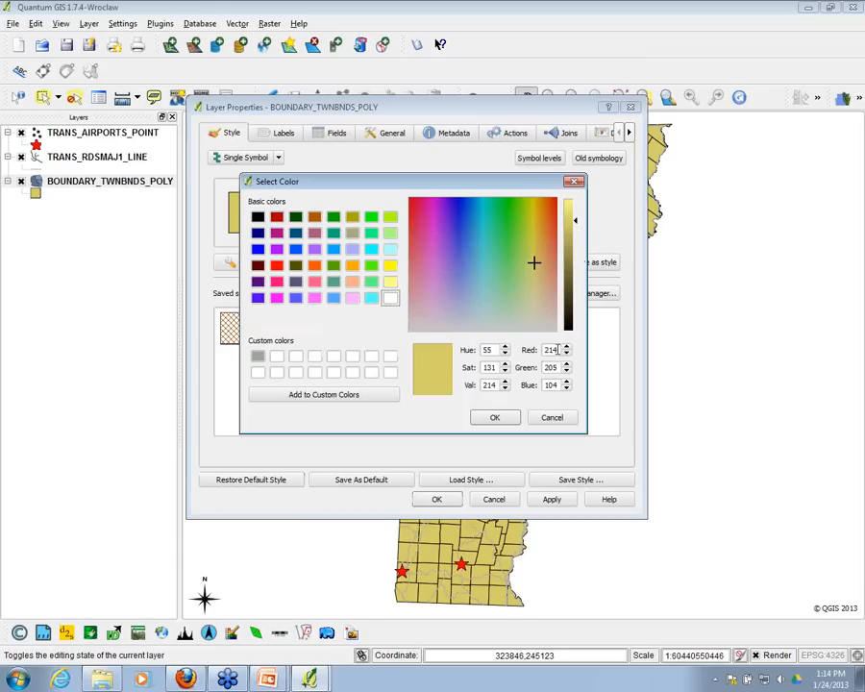
pyautogui.press('Tab')
pyautogui.press('Tab')
pyautogui.press('Tab')
pyautogui.press('Tab')
pyautogui.press('Tab')
pyautogui.press('Tab')
pyautogui.write('255')
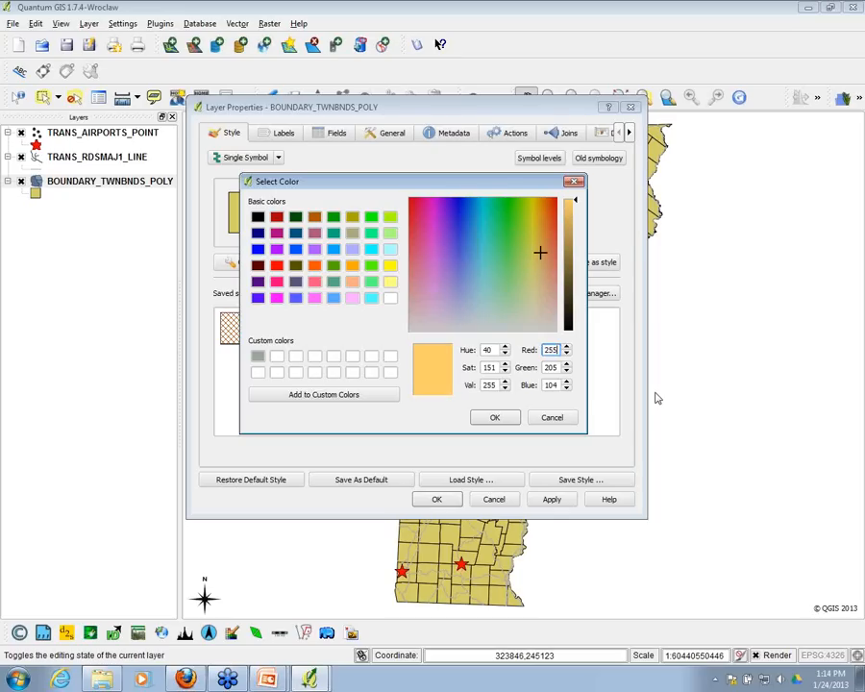
pyautogui.press('Tab')
pyautogui.write('255')
pyautogui.press('Tab')
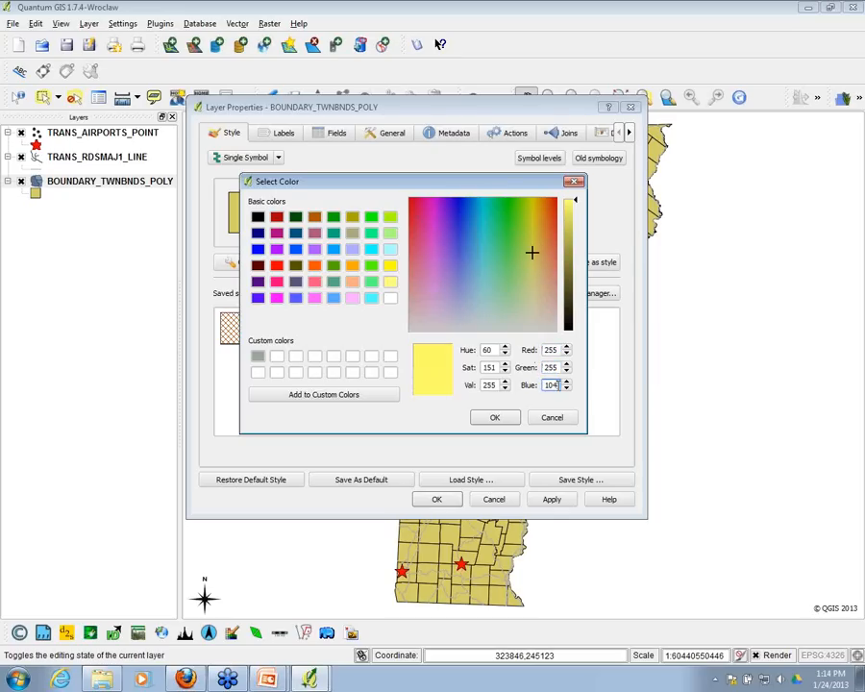
pyautogui.write('225')
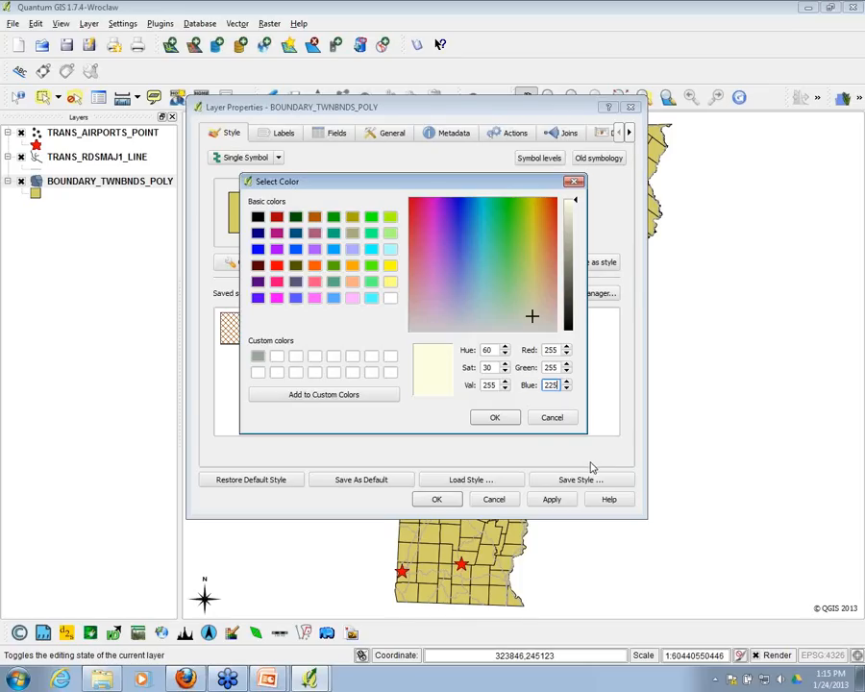
pyautogui.click(494, 417)
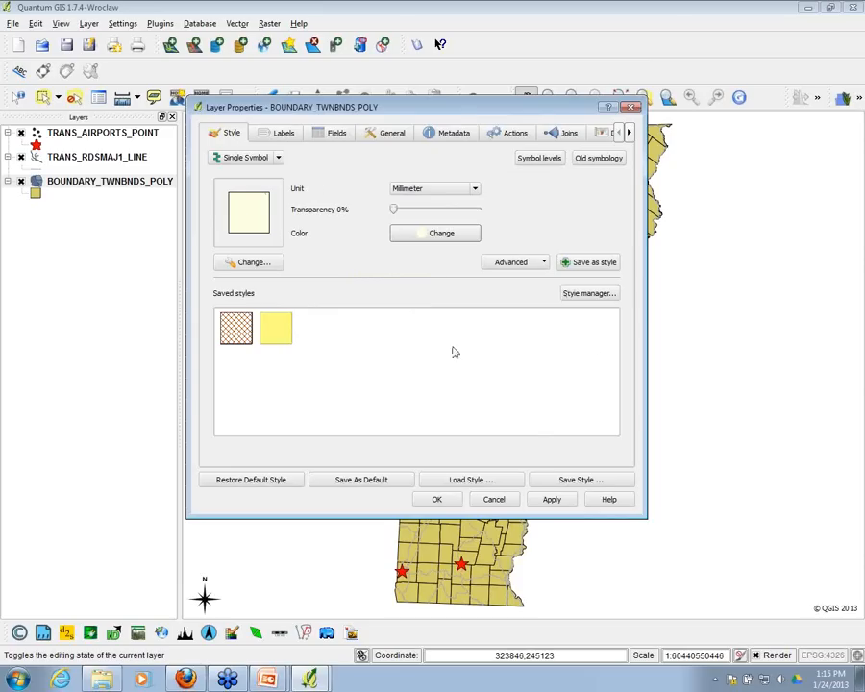
pyautogui.click(437, 500)
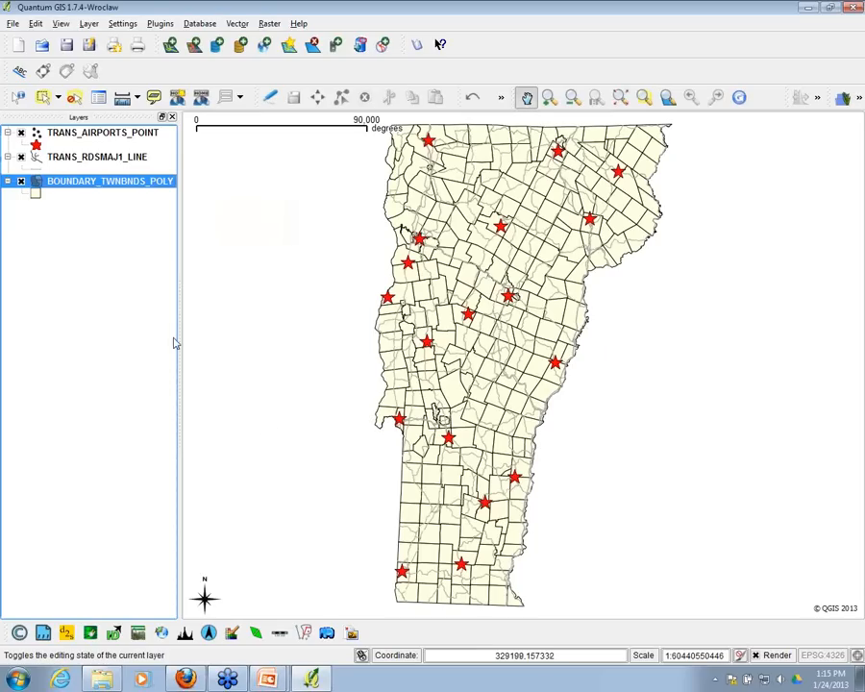
# - Darken the TRANS_RDSMAJ1_LINE road colour to a grey with value 152 and accept the layer properties
pyautogui.rightClick(81, 158)
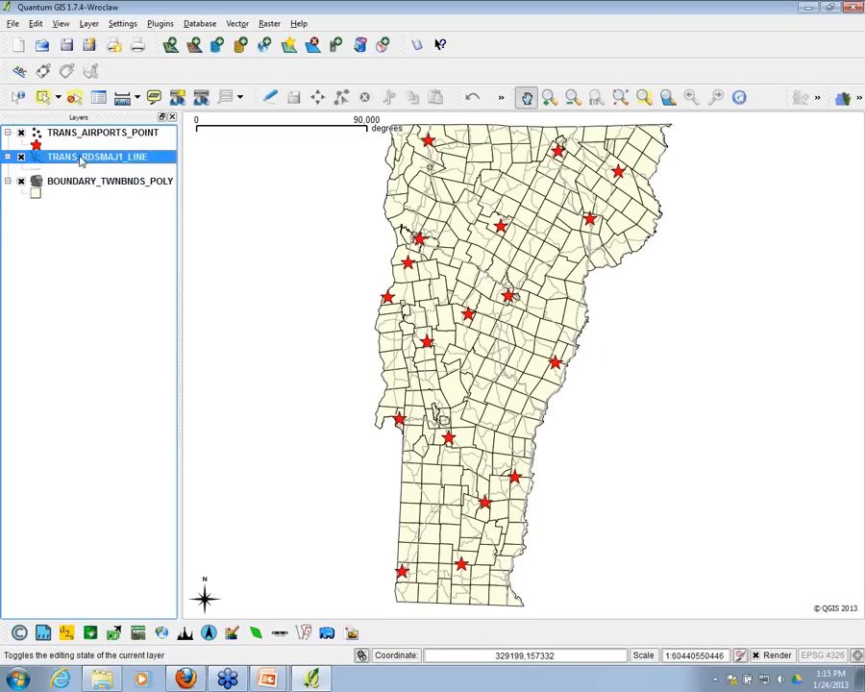
pyautogui.click(125, 328)
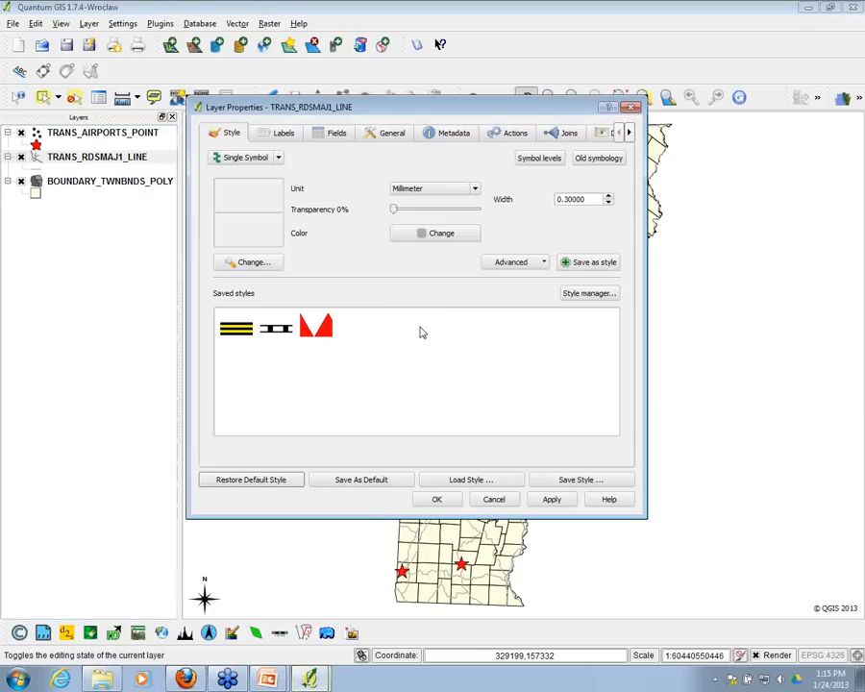
pyautogui.click(435, 234)
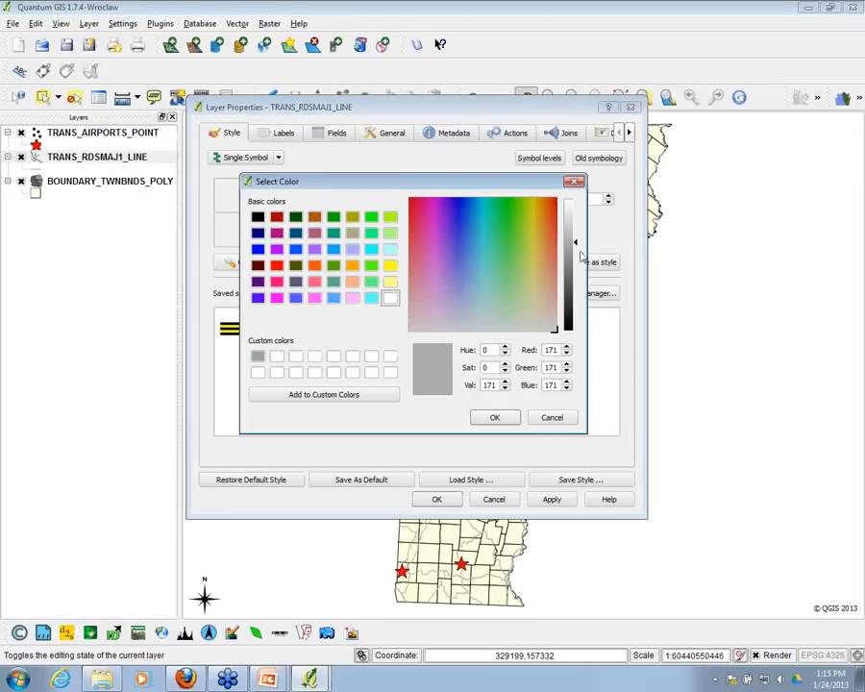
pyautogui.moveTo(576, 246); pyautogui.dragTo(576, 251)
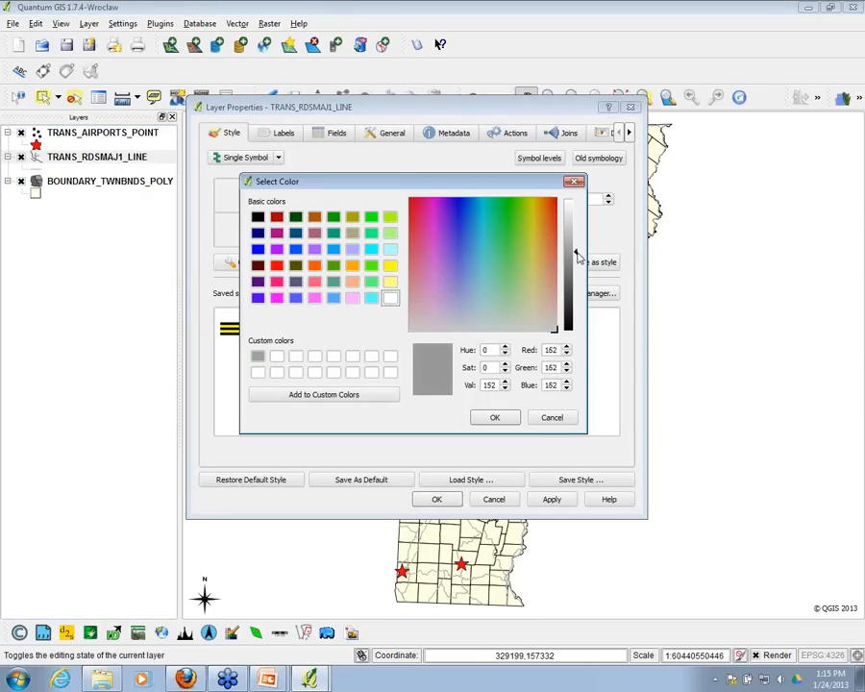
pyautogui.click(495, 418)
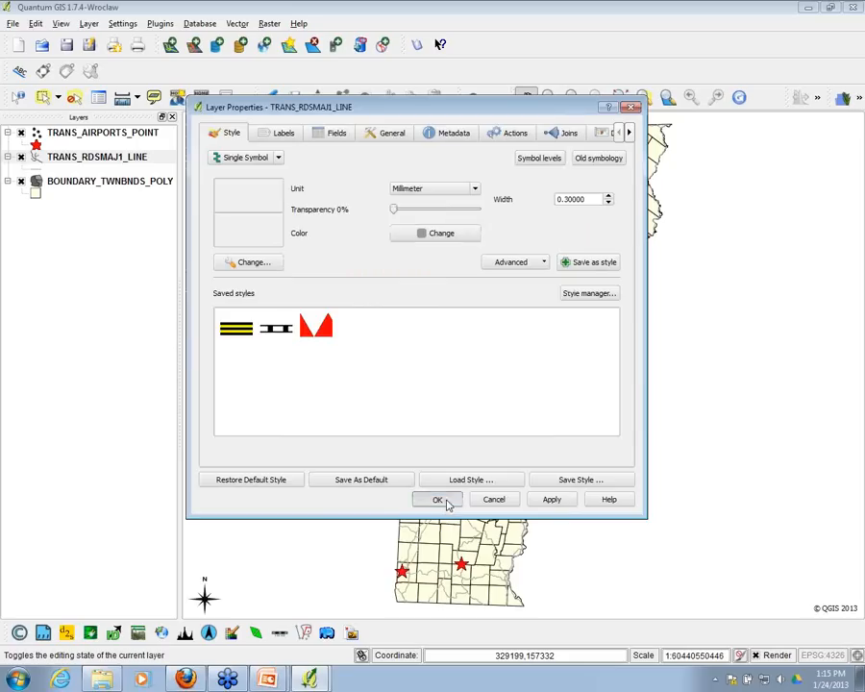
pyautogui.click(441, 499)
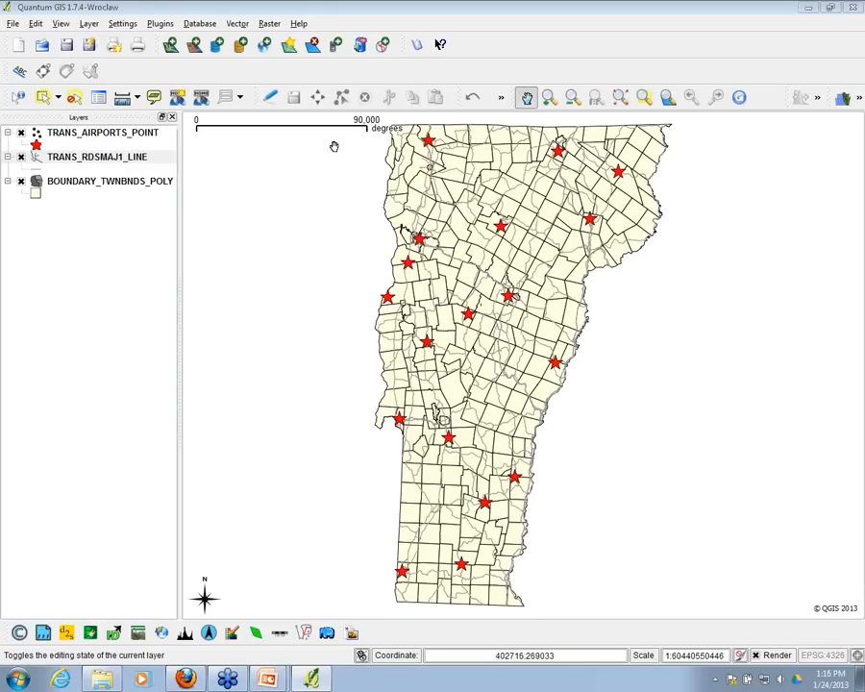
pyautogui.click(100, 135)
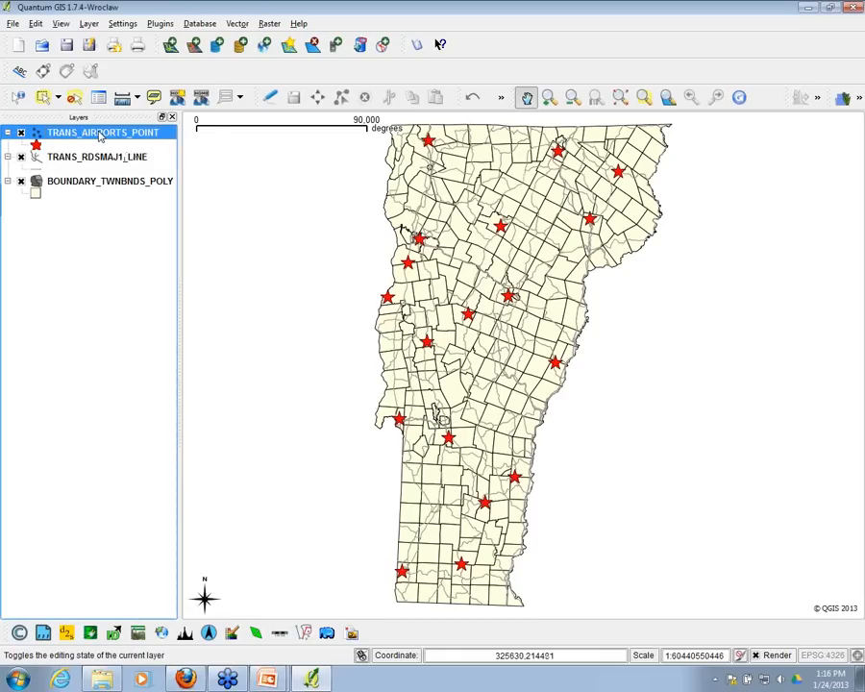
pyautogui.rightClick(100, 134)
pyautogui.click(111, 300)
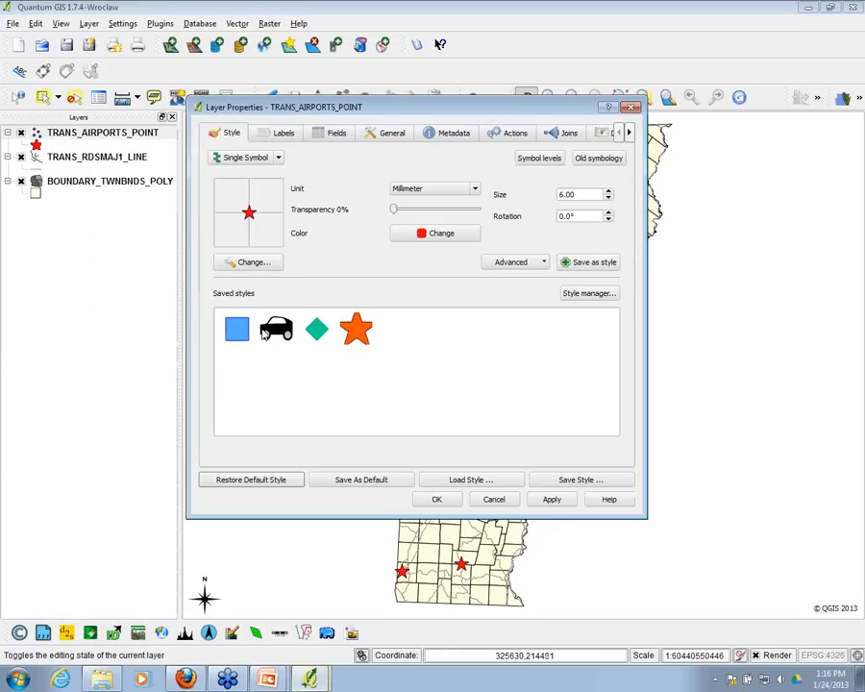
pyautogui.click(279, 157)
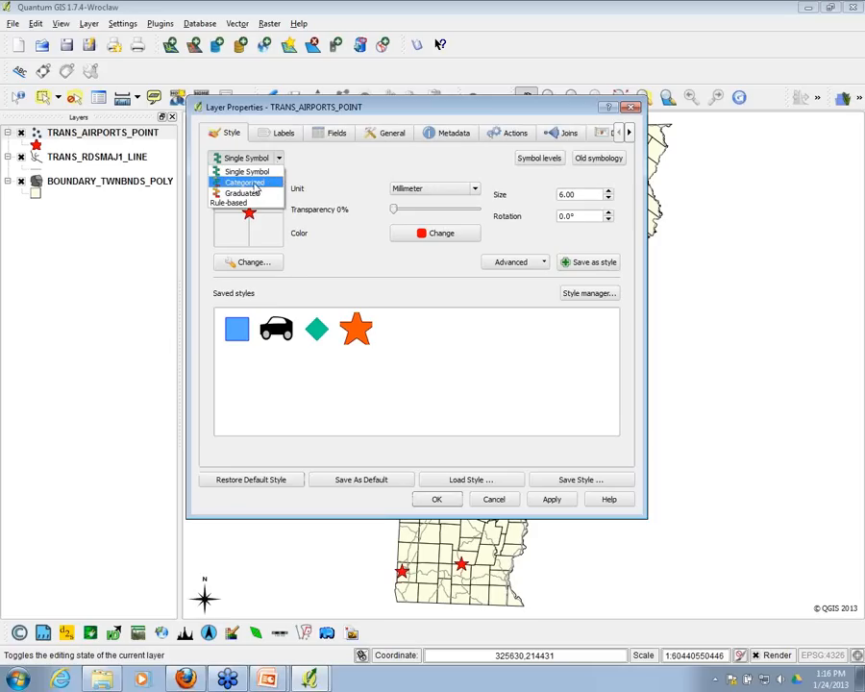
pyautogui.click(252, 183)
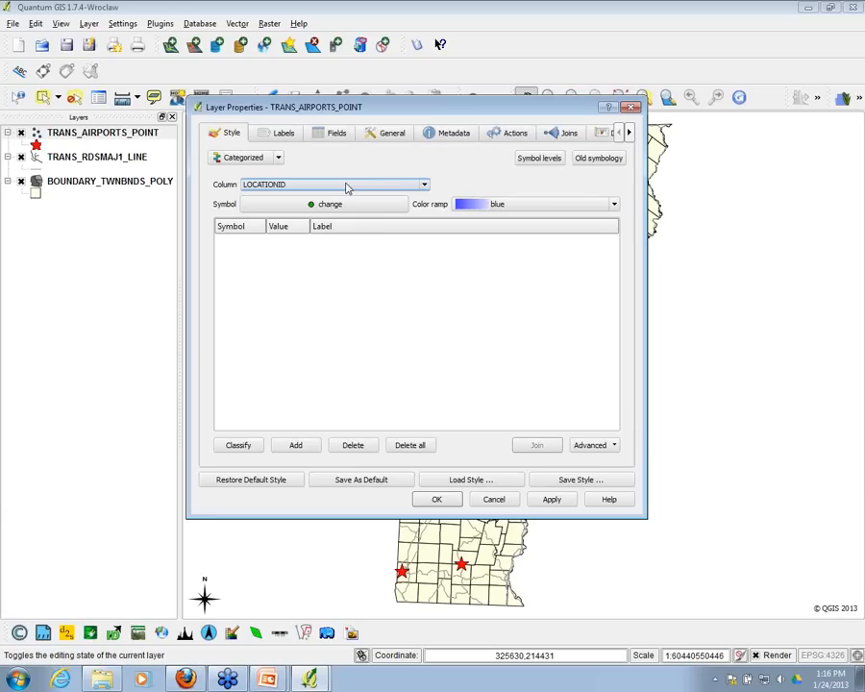
pyautogui.click(346, 189)
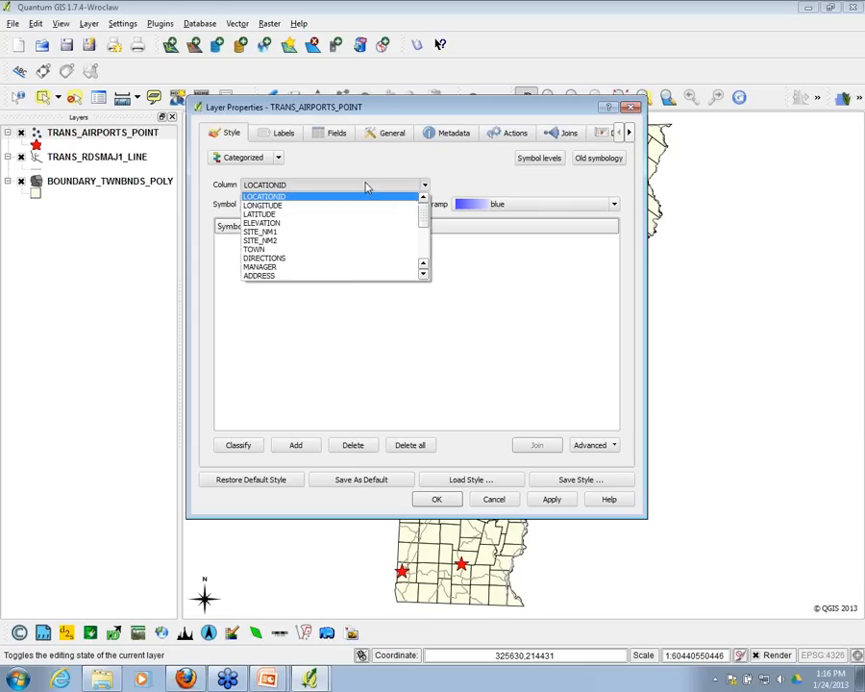
pyautogui.click(495, 500)
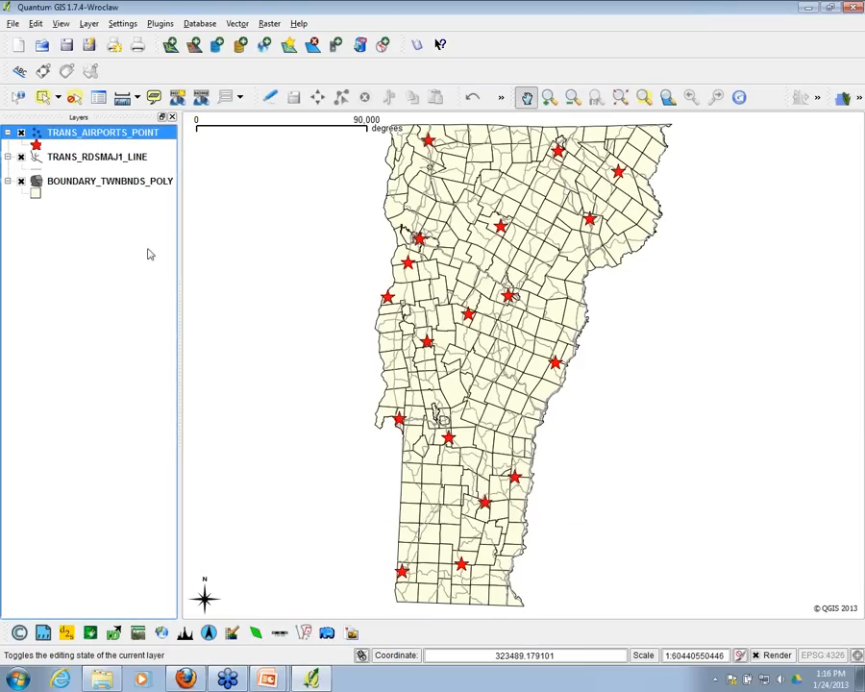
# - Open the attribute table of TRANS_AIRPORTS_POINT, select the MPV record and move the table clear of that airport on the map
pyautogui.rightClick(85, 133)
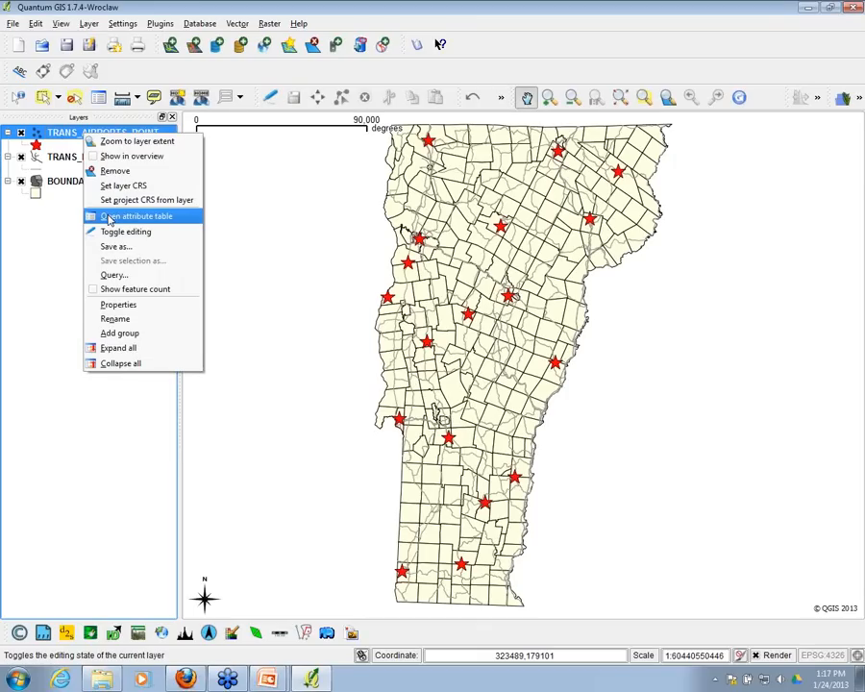
pyautogui.click(102, 221)
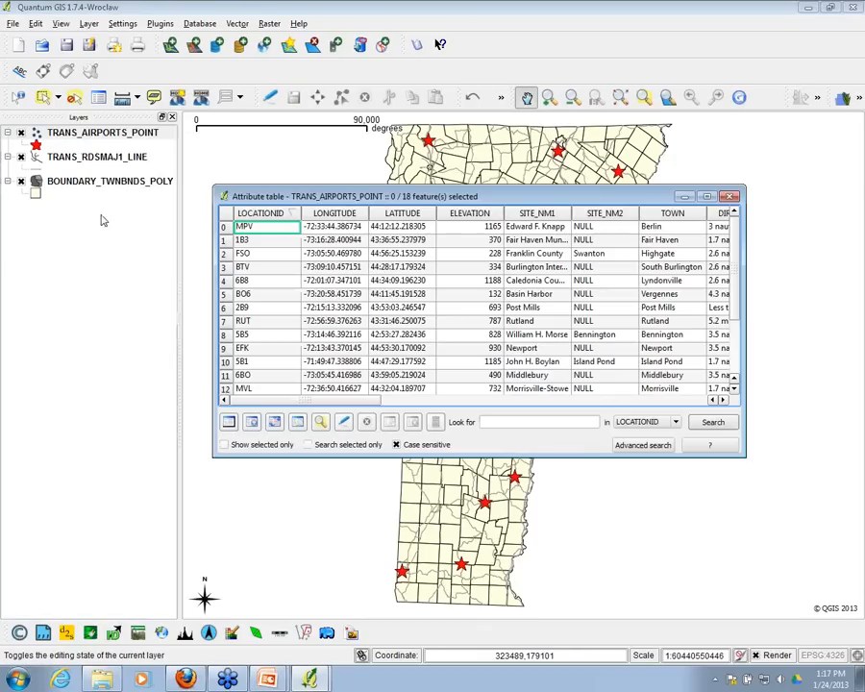
pyautogui.moveTo(557, 197)
pyautogui.mouseDown()
pyautogui.moveTo(554, 264)
pyautogui.moveTo(551, 207)
pyautogui.mouseUp()
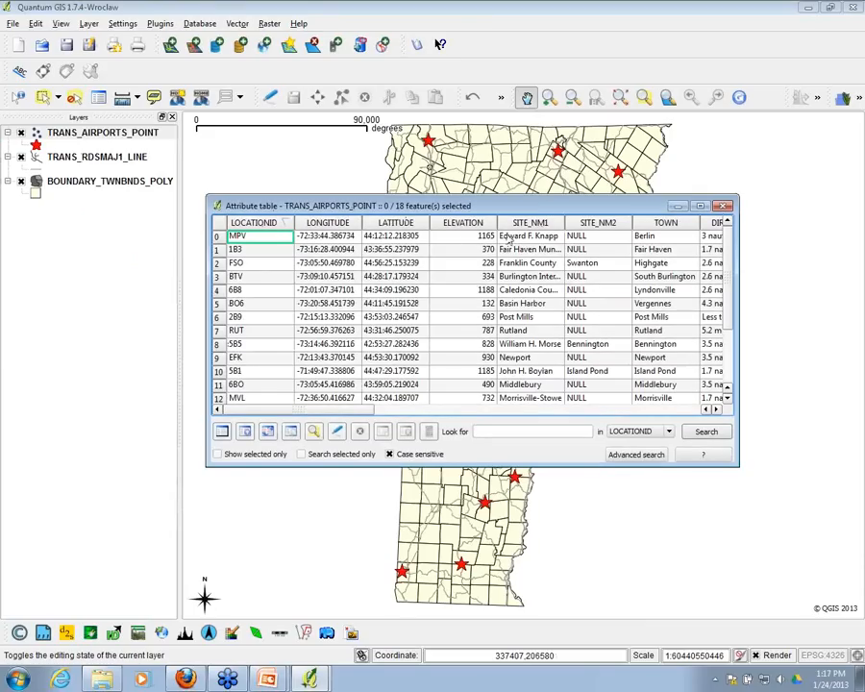
pyautogui.click(217, 236)
pyautogui.moveTo(383, 207); pyautogui.dragTo(395, 350)
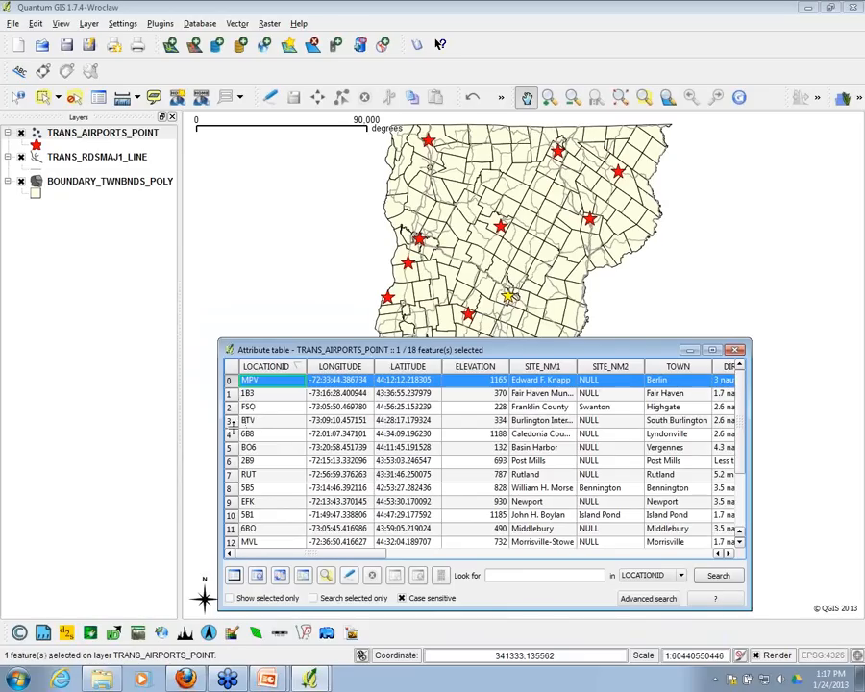
# - Select the BTV and 5B5 airport records one after the other to locate them on the map, and close the attribute table
pyautogui.click(230, 422)
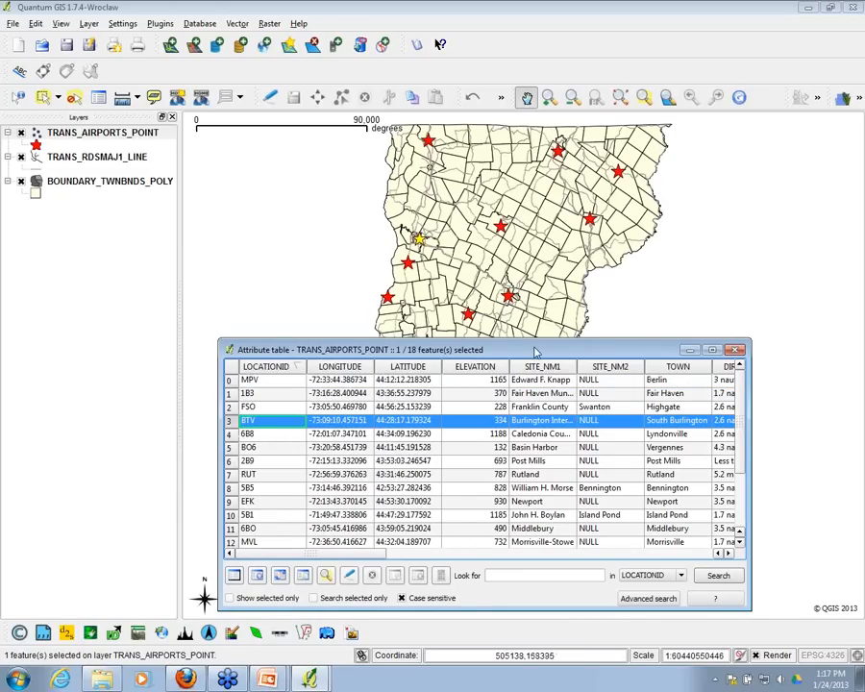
pyautogui.moveTo(535, 354); pyautogui.dragTo(589, 317)
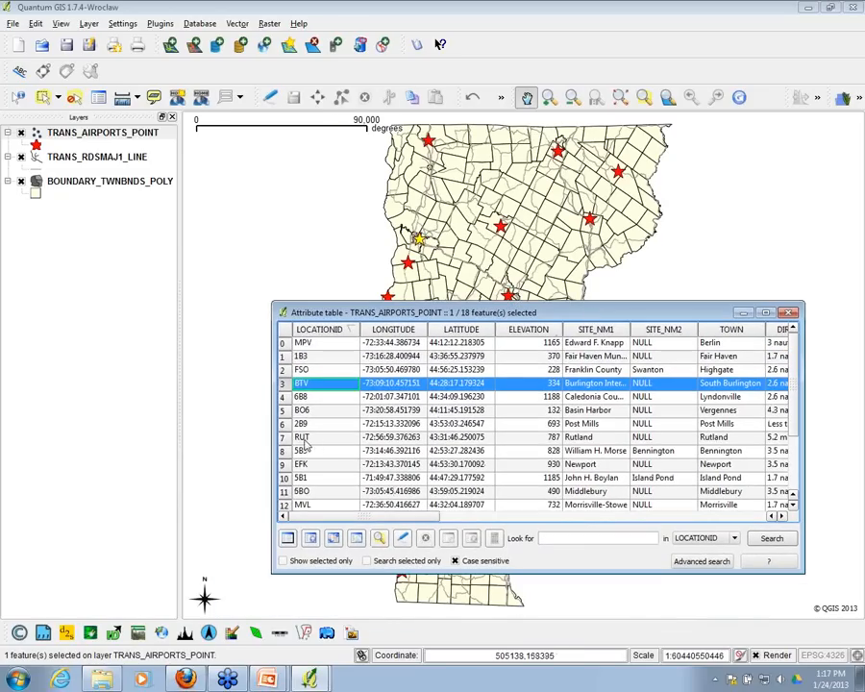
pyautogui.click(284, 452)
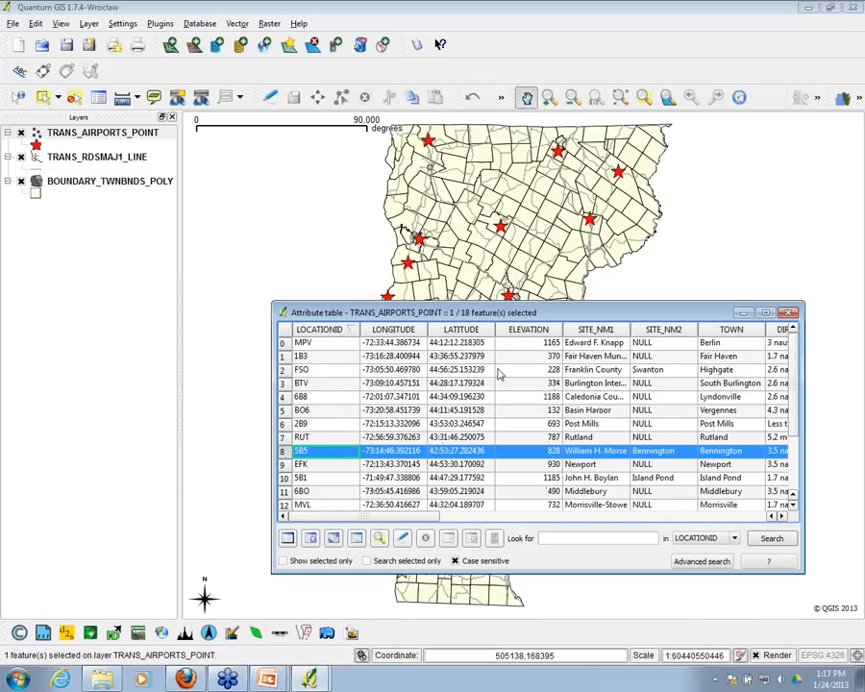
pyautogui.click(788, 312)
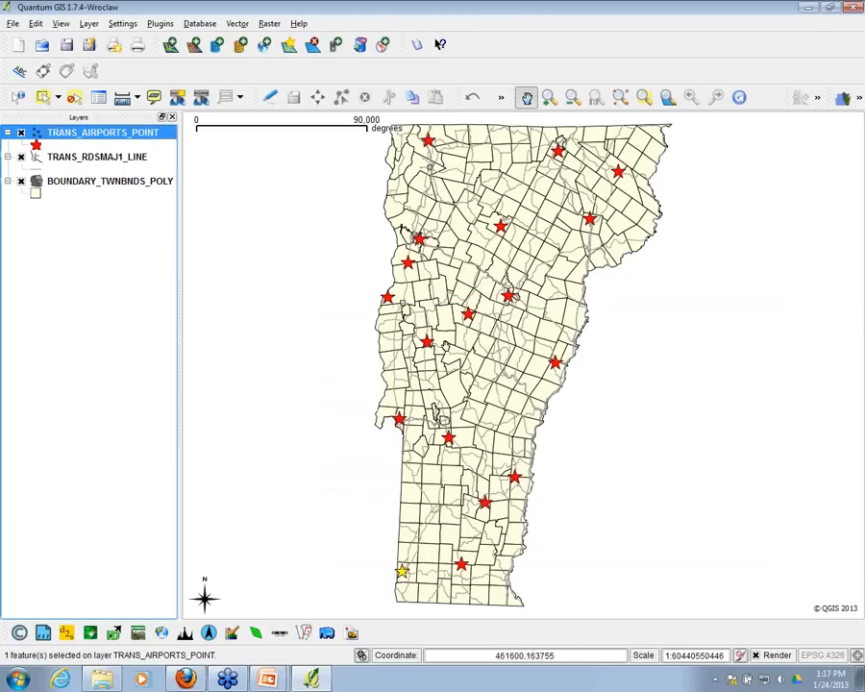
# - Switch the TRANS_AIRPORTS_POINT style to Categorized, using the MISC column as the classification field
pyautogui.rightClick(95, 136)
pyautogui.click(117, 305)
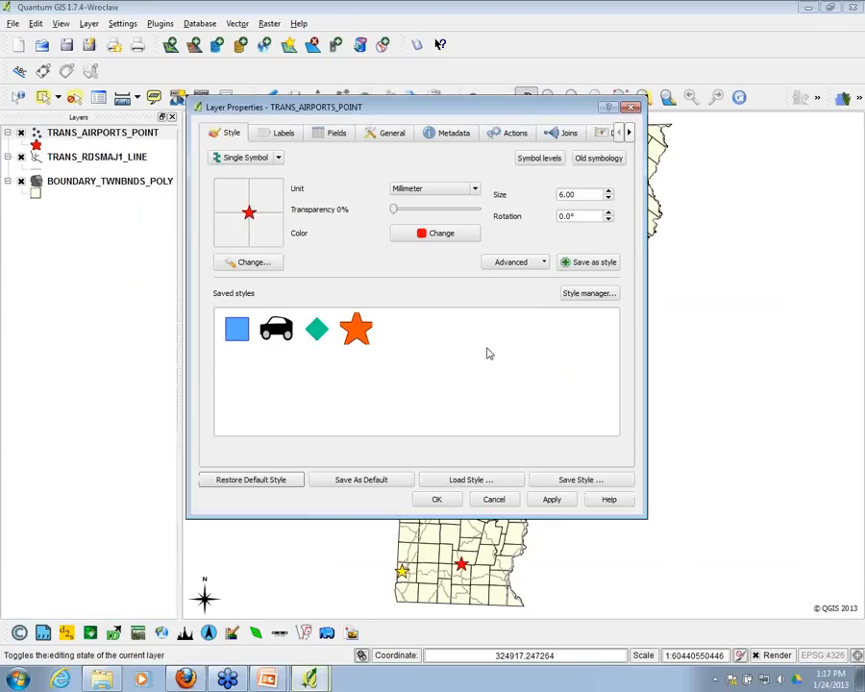
pyautogui.click(247, 158)
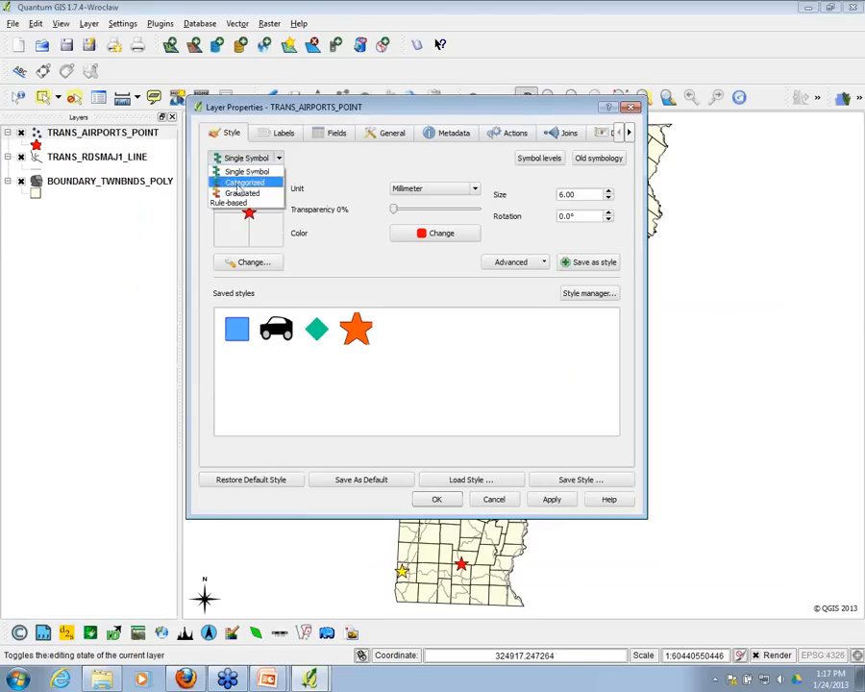
pyautogui.click(241, 182)
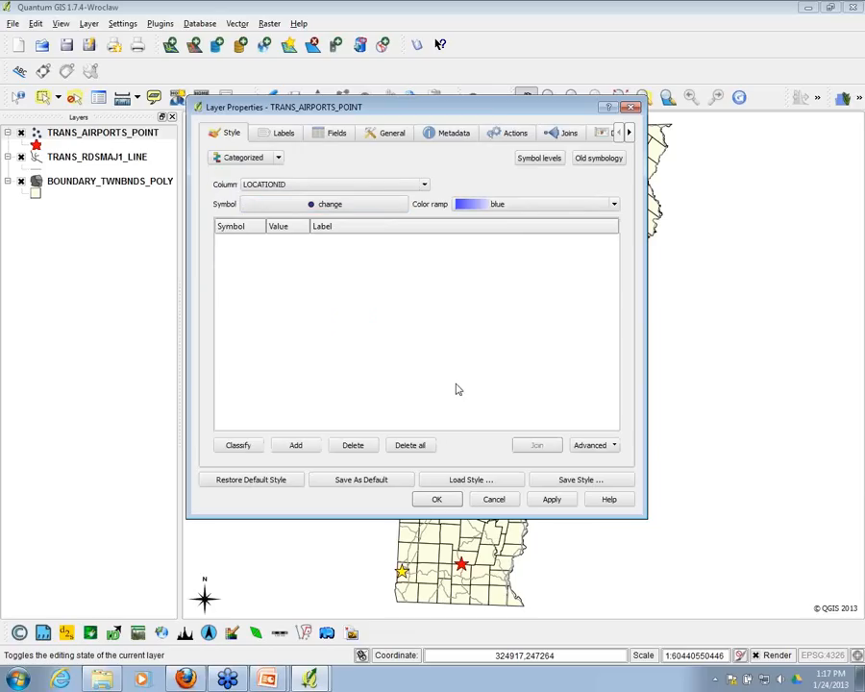
pyautogui.click(424, 189)
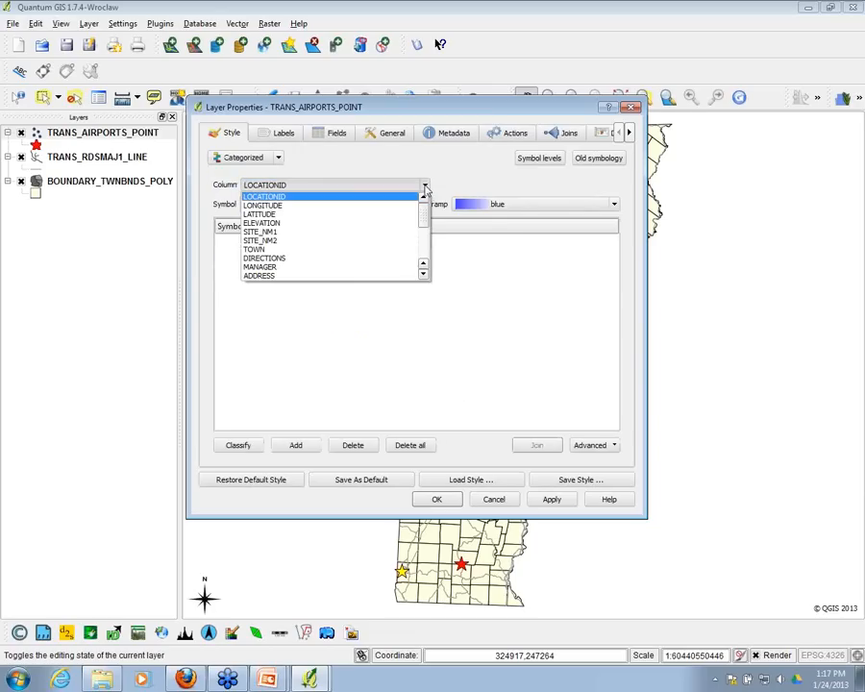
pyautogui.moveTo(422, 215); pyautogui.dragTo(423, 250)
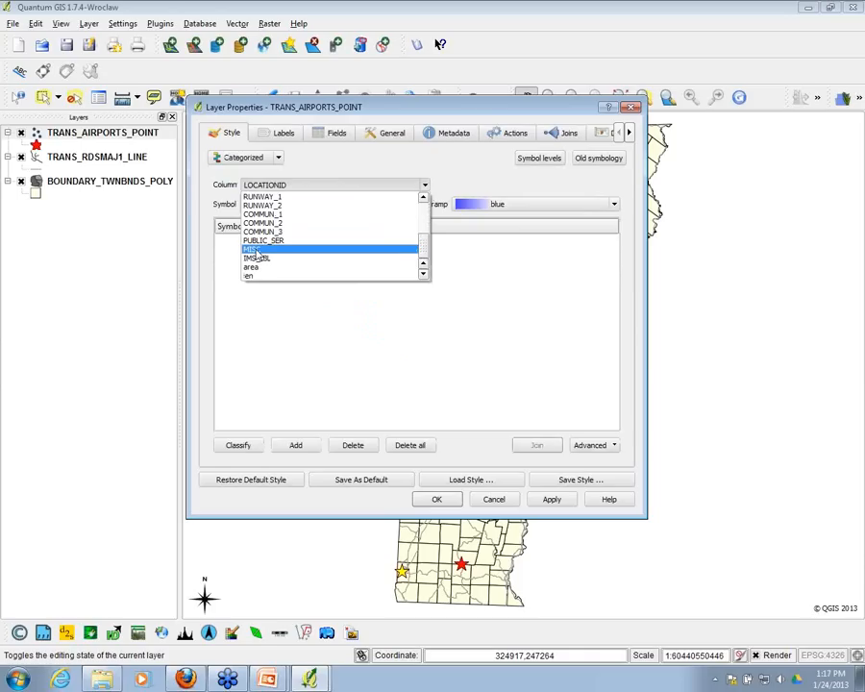
pyautogui.click(430, 247)
pyautogui.click(425, 187)
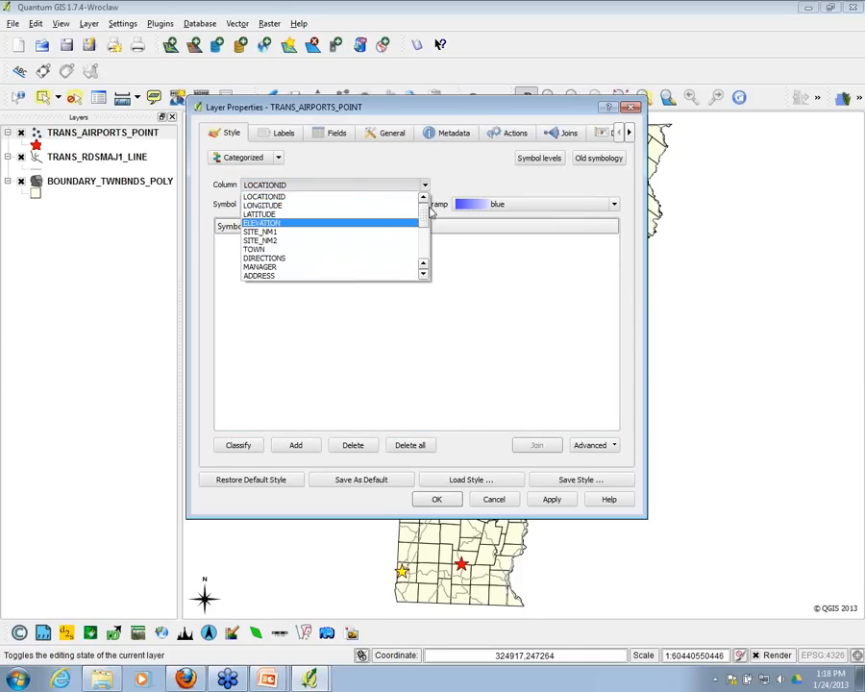
pyautogui.moveTo(429, 207); pyautogui.dragTo(425, 247)
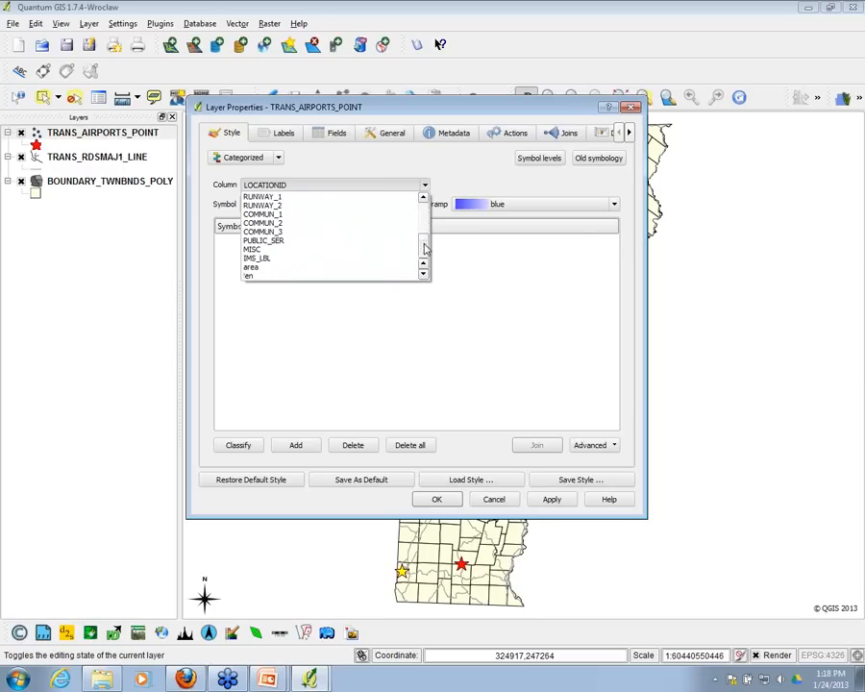
pyautogui.click(250, 252)
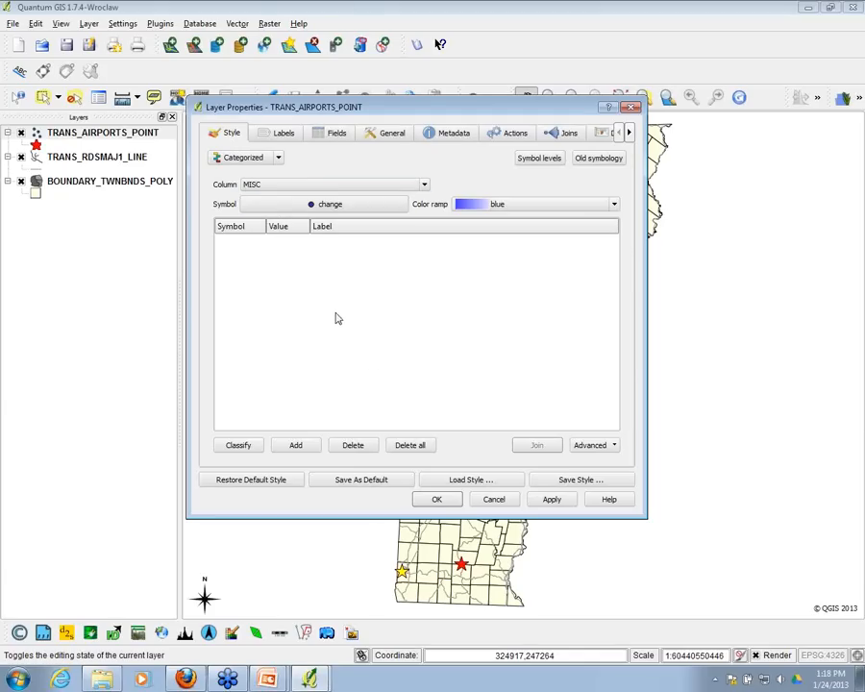
# - Set the category symbol of the airports layer to the saved orange star with a size of 6.00 millimetres
pyautogui.click(329, 207)
pyautogui.click(402, 330)
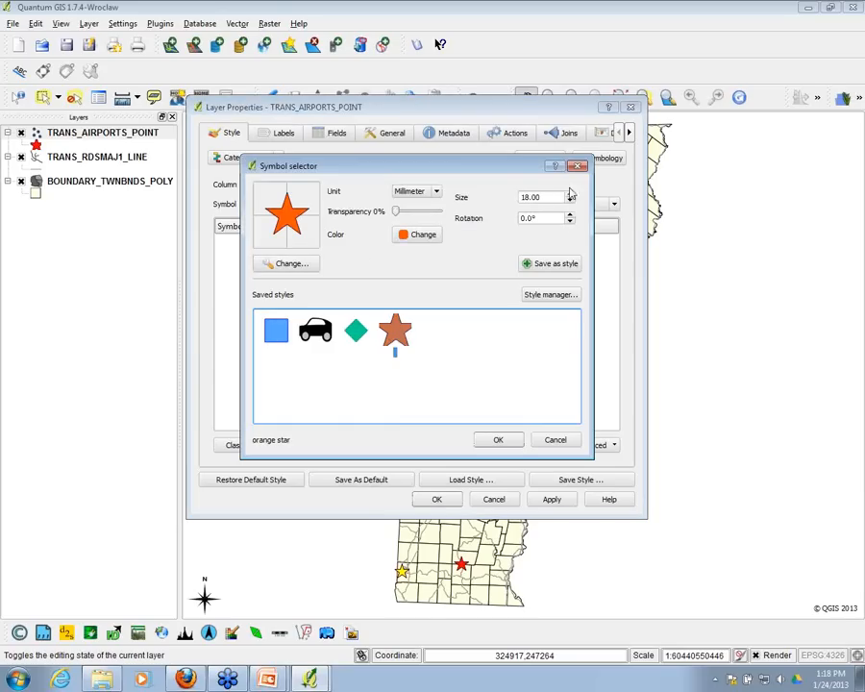
pyautogui.moveTo(562, 196); pyautogui.dragTo(467, 198)
pyautogui.write('6')
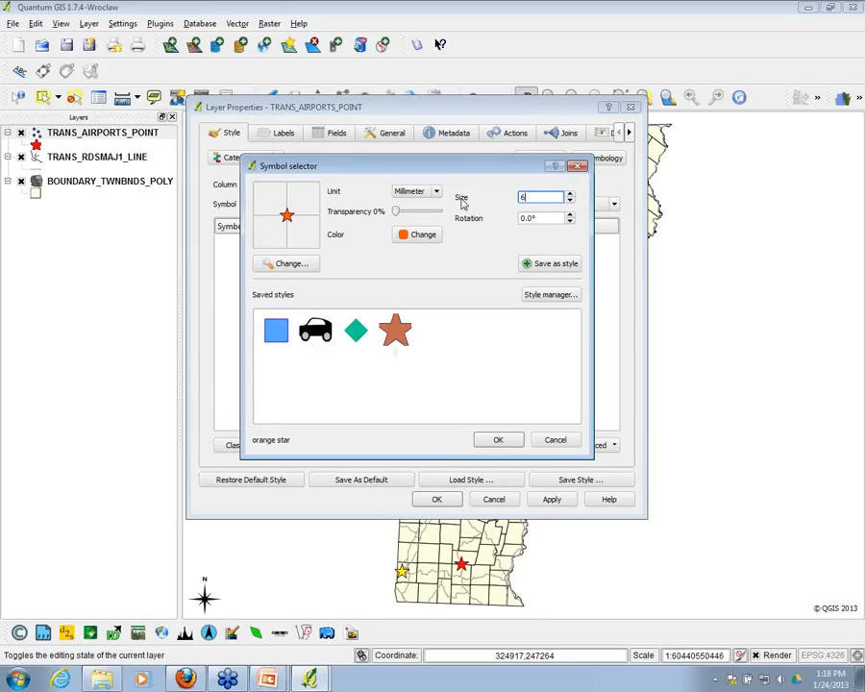
pyautogui.doubleClick(533, 195)
pyautogui.moveTo(396, 214)
pyautogui.mouseDown()
pyautogui.moveTo(438, 215)
pyautogui.moveTo(396, 215)
pyautogui.mouseUp()
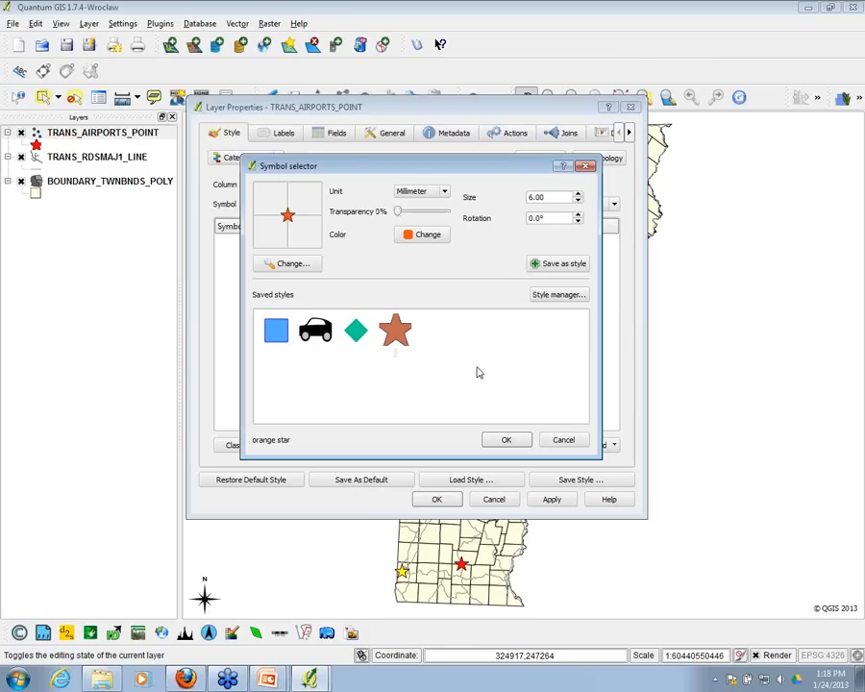
pyautogui.click(505, 441)
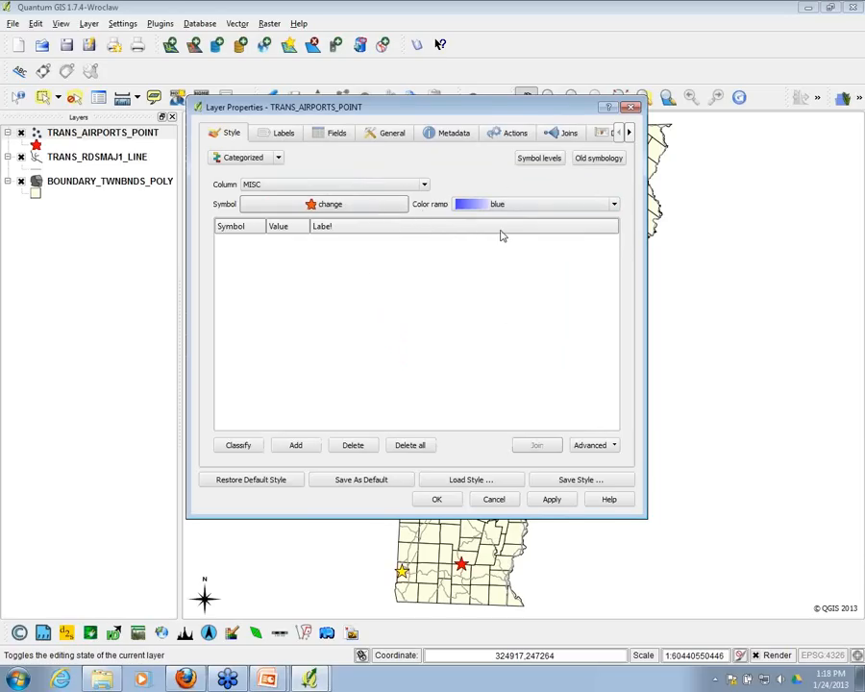
# - Review the available color ramps, keep the blue ramp and classify the airports by their MISC values
pyautogui.click(570, 208)
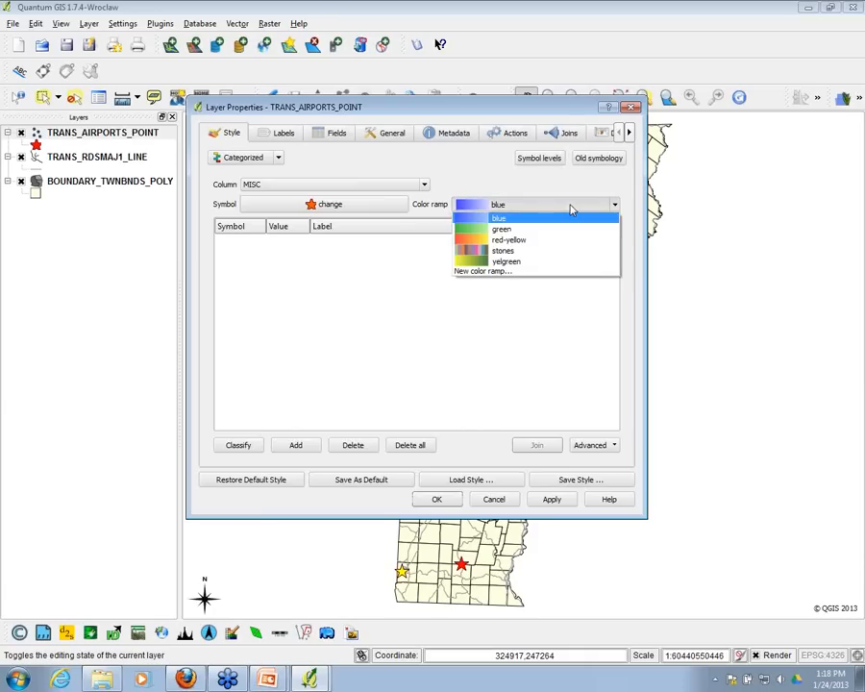
pyautogui.click(567, 208)
pyautogui.click(567, 208)
pyautogui.click(524, 209)
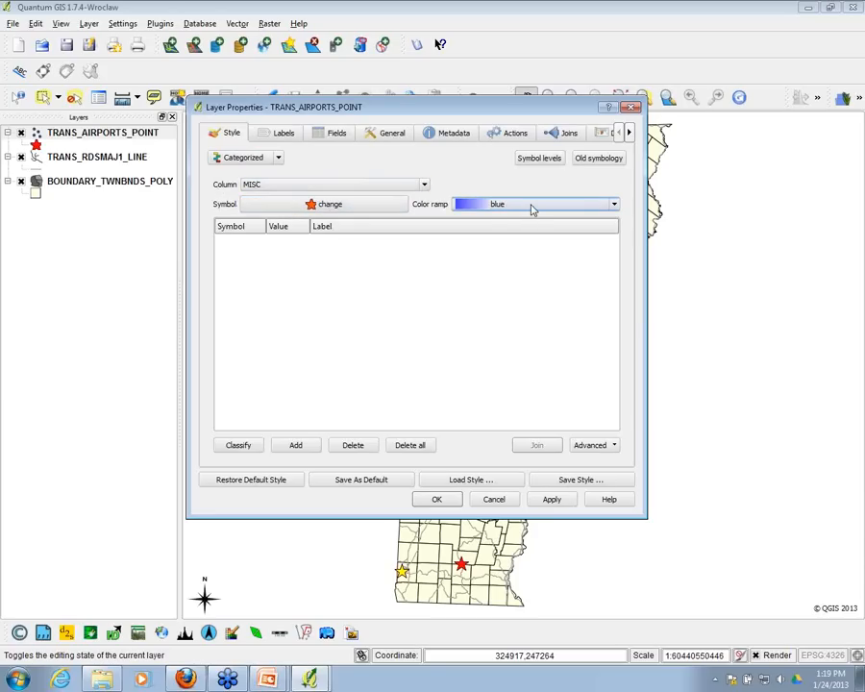
pyautogui.click(241, 444)
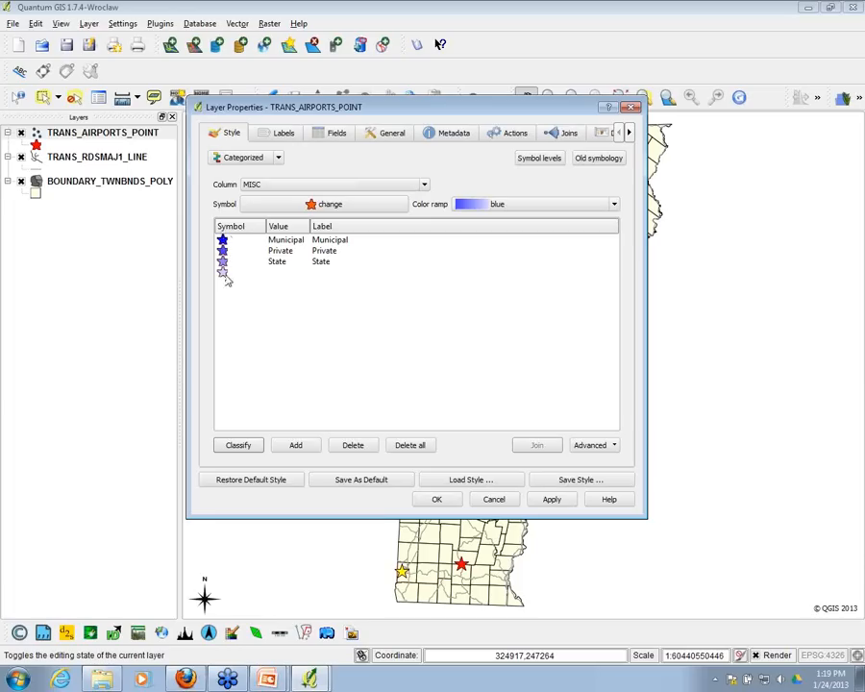
# - Keep the Municipal category's blue star and change the Private category's star colour to bright red
pyautogui.doubleClick(224, 241)
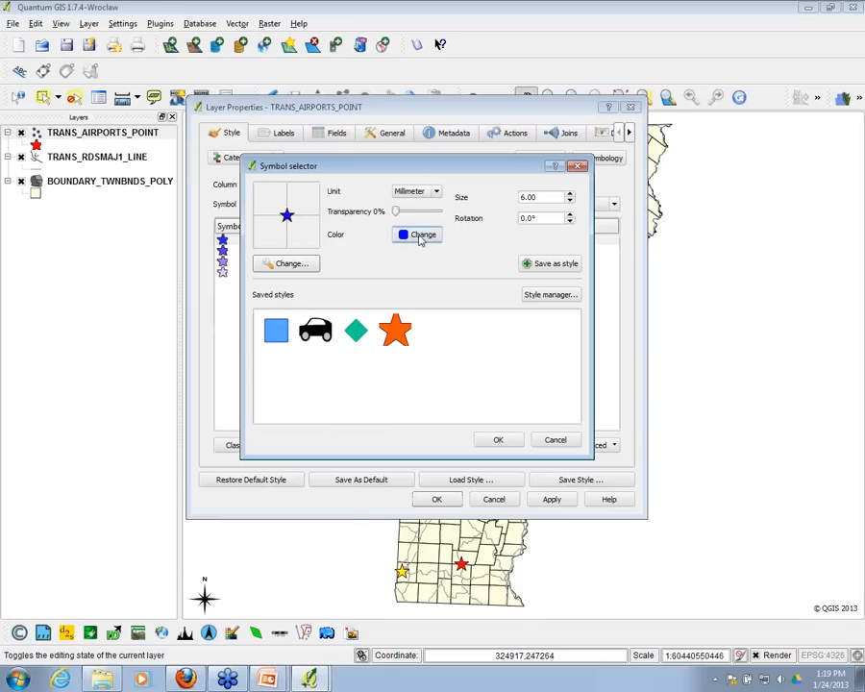
pyautogui.click(498, 439)
pyautogui.doubleClick(223, 240)
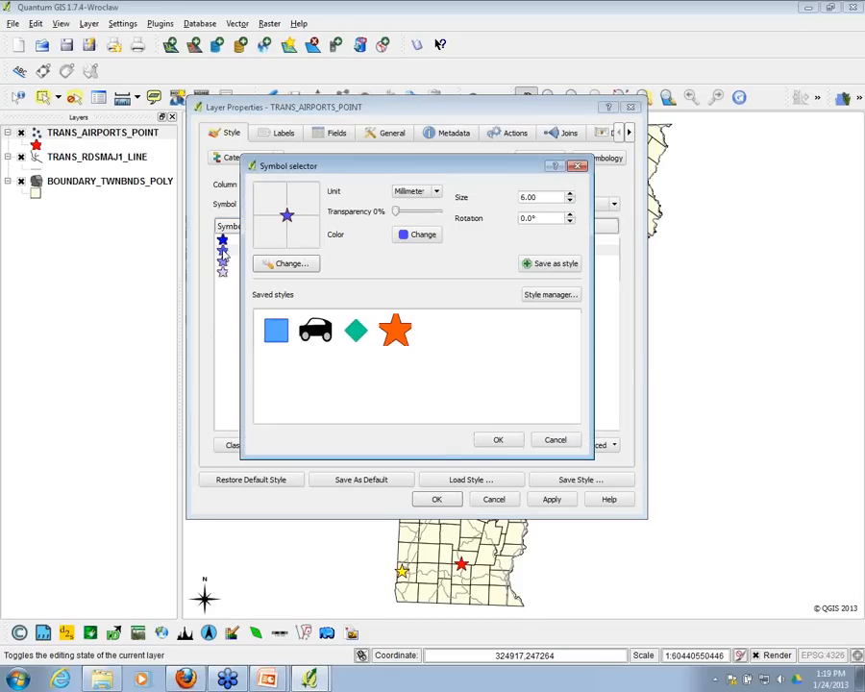
pyautogui.click(418, 238)
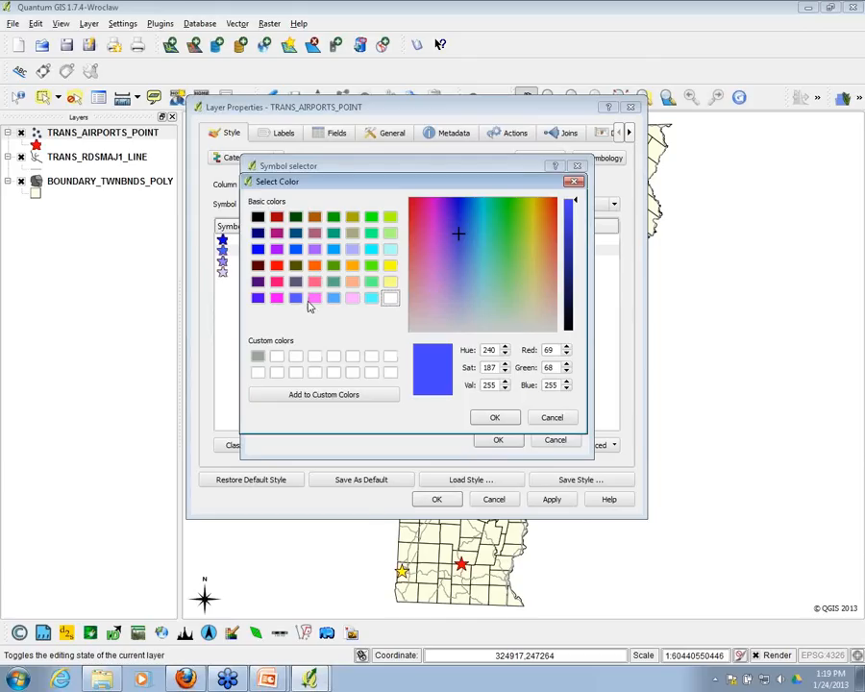
pyautogui.click(276, 265)
pyautogui.click(492, 419)
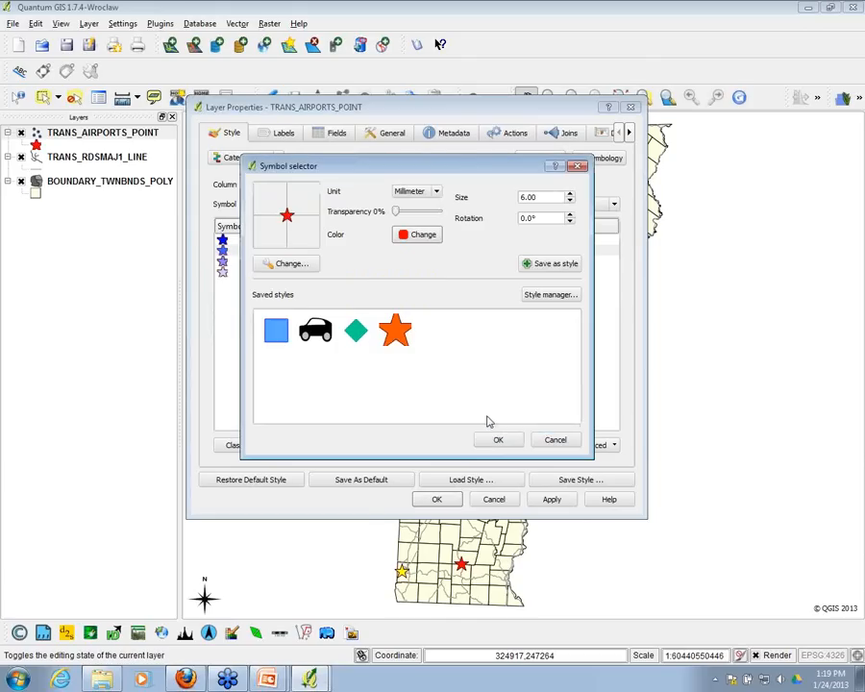
pyautogui.click(498, 439)
# - Change the State category's star colour to green with RGB values 0, 170, 0
pyautogui.doubleClick(223, 261)
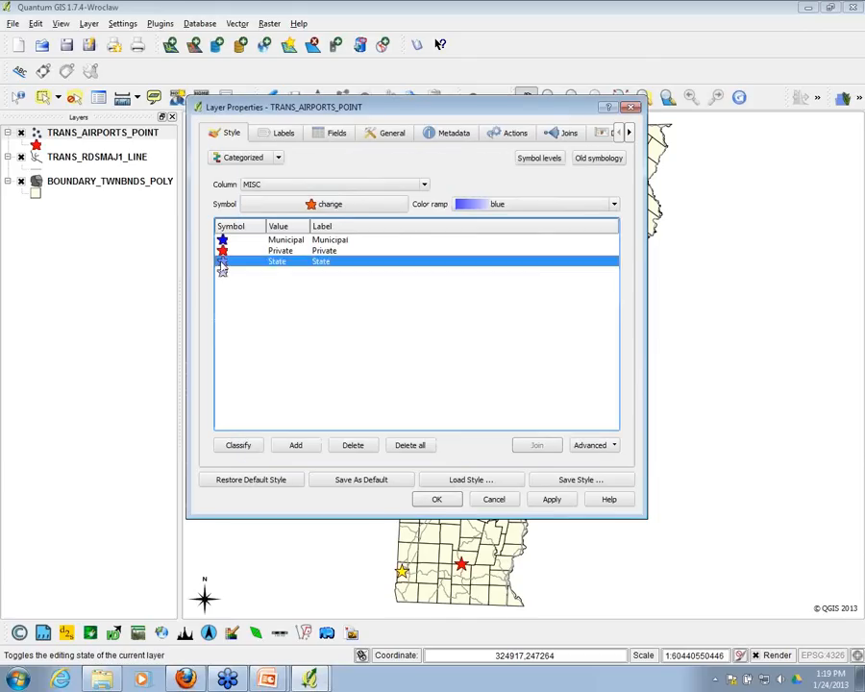
pyautogui.click(415, 235)
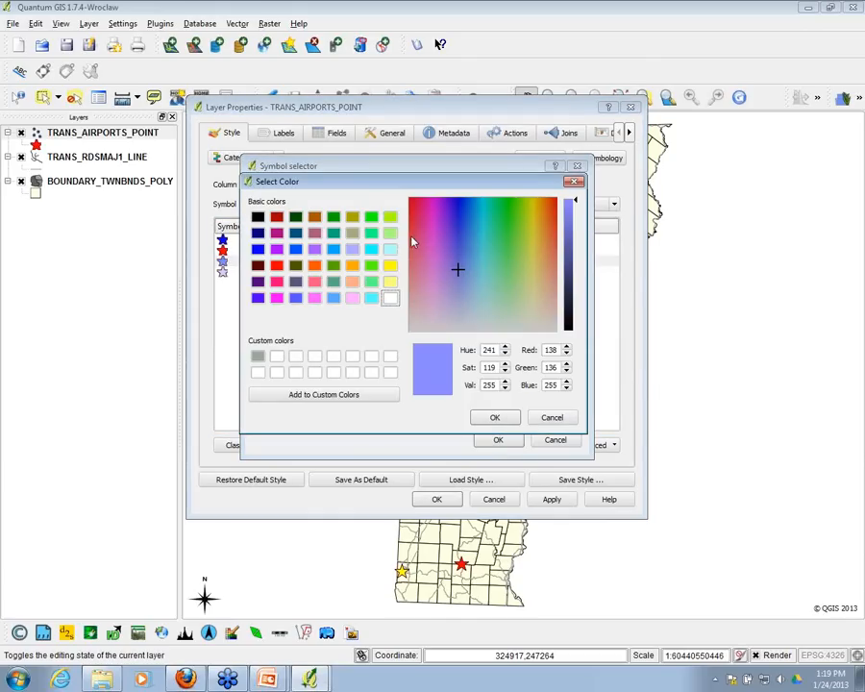
pyautogui.click(333, 217)
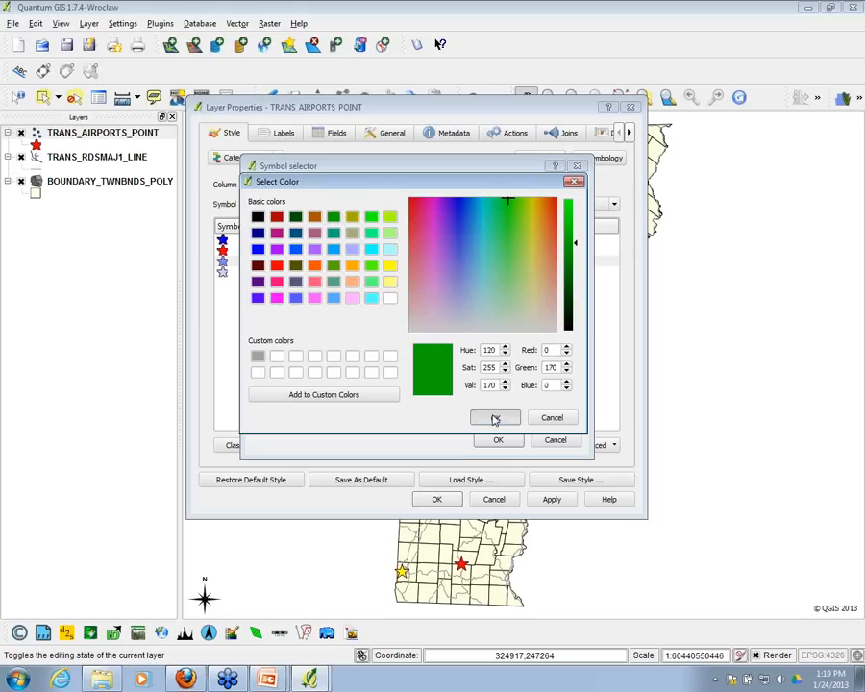
pyautogui.click(494, 417)
pyautogui.click(497, 440)
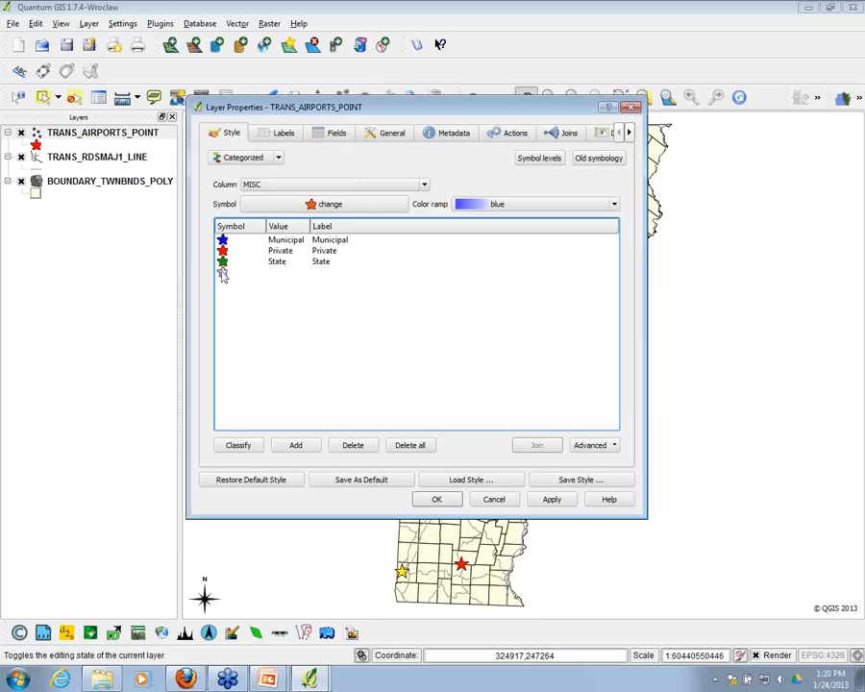
# - Make the blank category's symbol 100% transparent and accept the airport layer properties
pyautogui.doubleClick(222, 274)
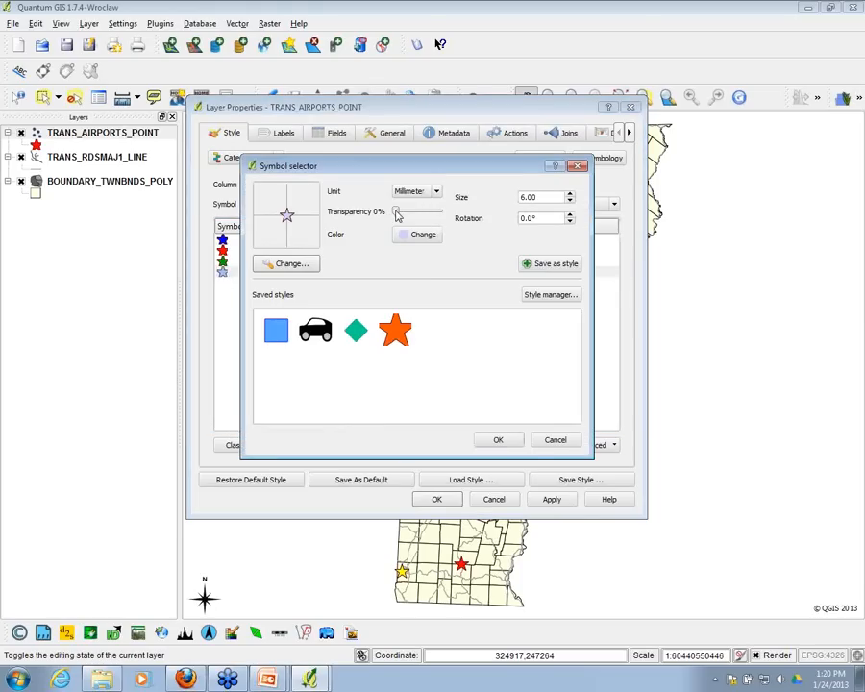
pyautogui.moveTo(395, 211); pyautogui.dragTo(448, 210)
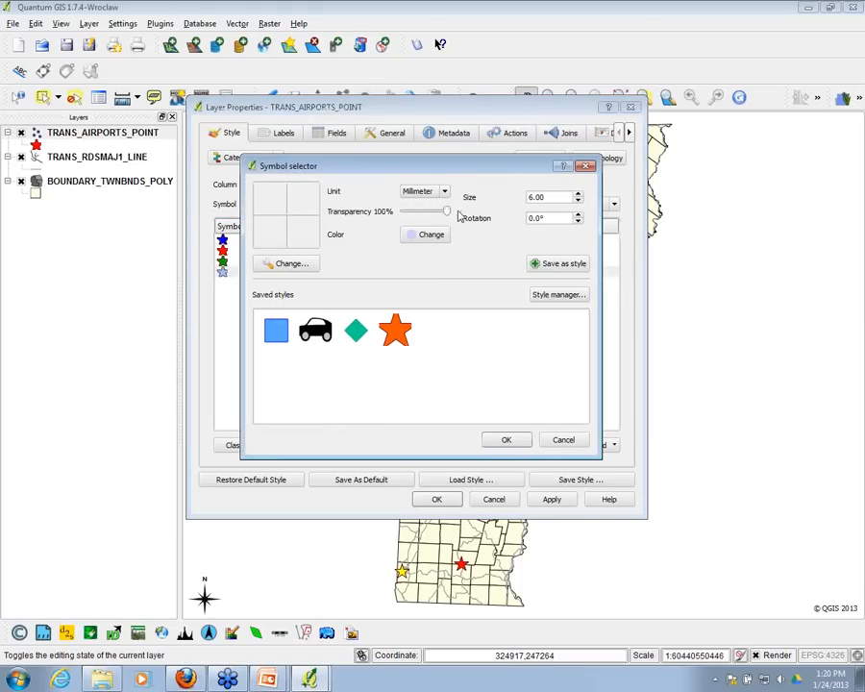
pyautogui.click(505, 439)
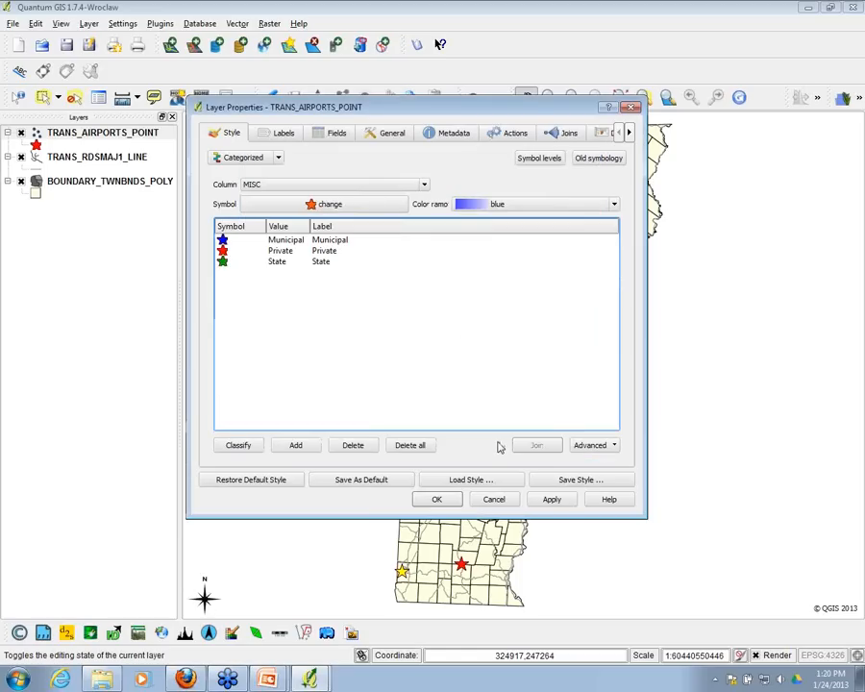
pyautogui.click(438, 500)
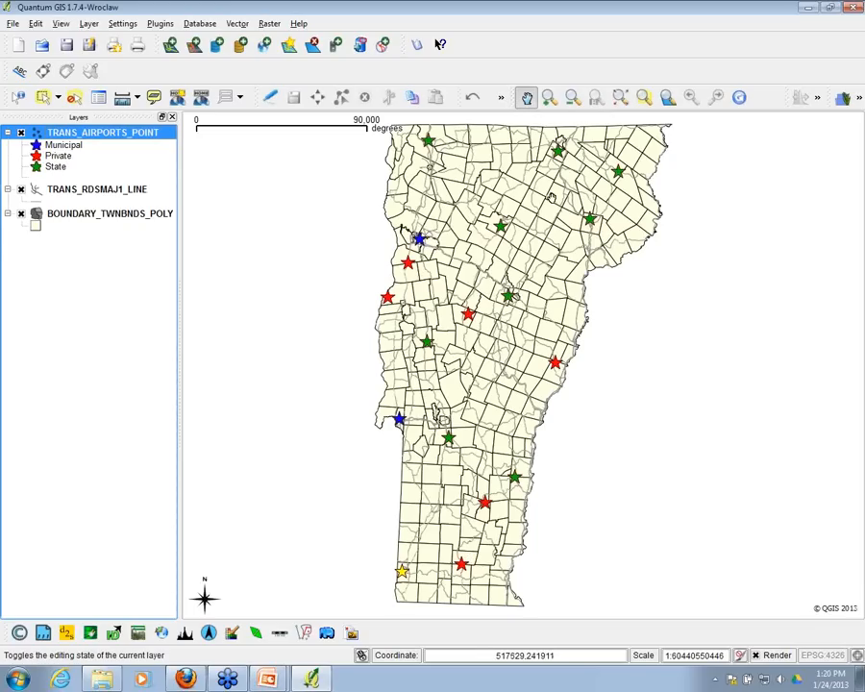
# - Check the selected 5B5 record in the TRANS_AIRPORTS_POINT attribute table, close the table and deselect all features
pyautogui.rightClick(88, 134)
pyautogui.click(129, 217)
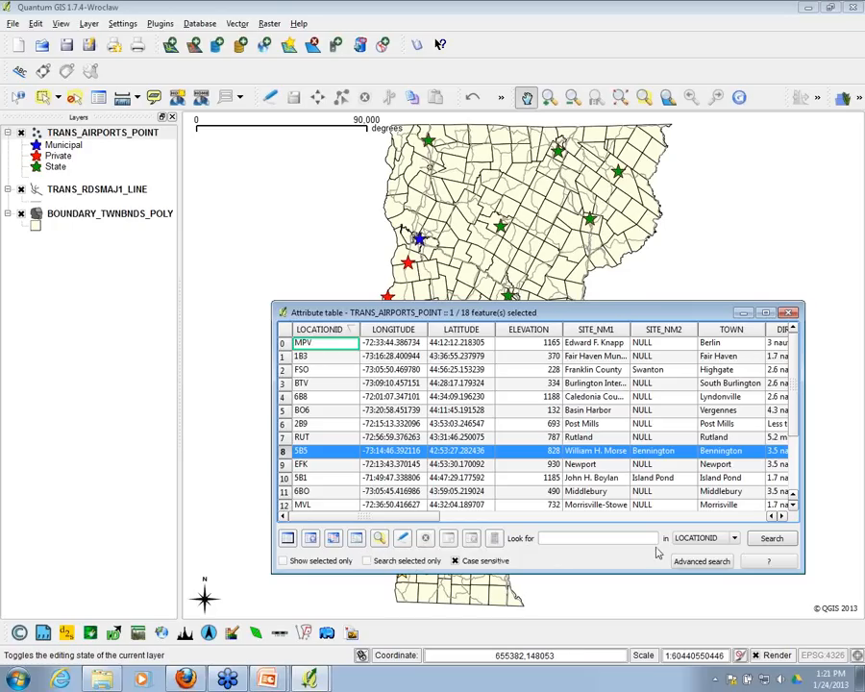
pyautogui.click(283, 451)
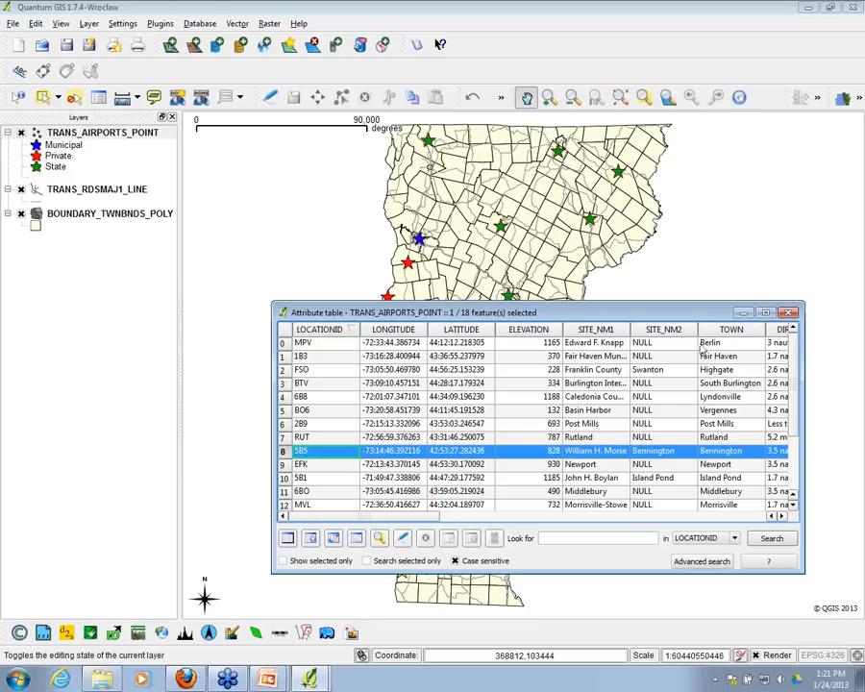
pyautogui.click(789, 313)
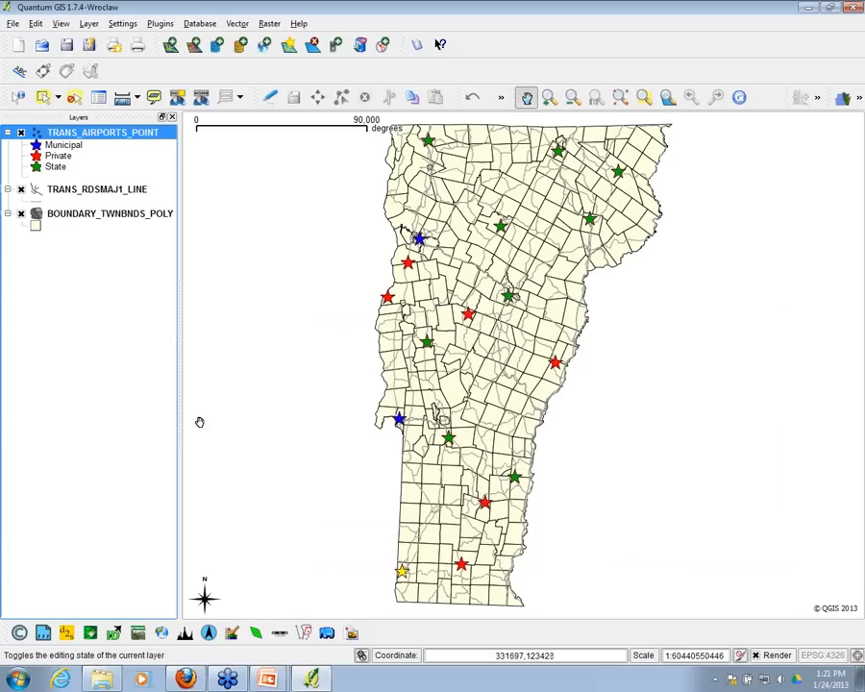
pyautogui.click(75, 100)
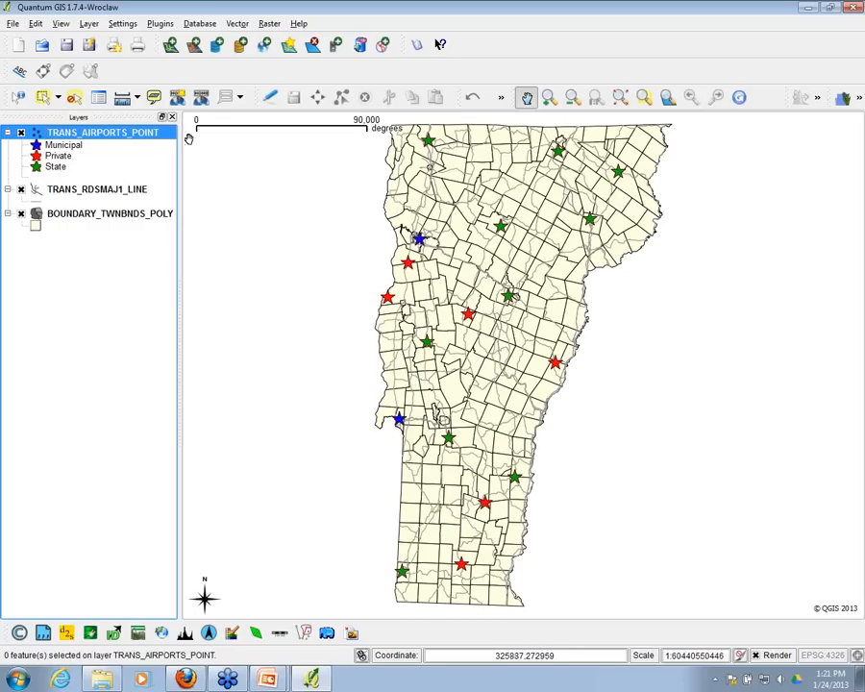
# - Add BOUNDARY_CNTYBNDS_POLY.shp as a vector layer and place it between the roads and the town boundaries in the layer order
pyautogui.click(172, 45)
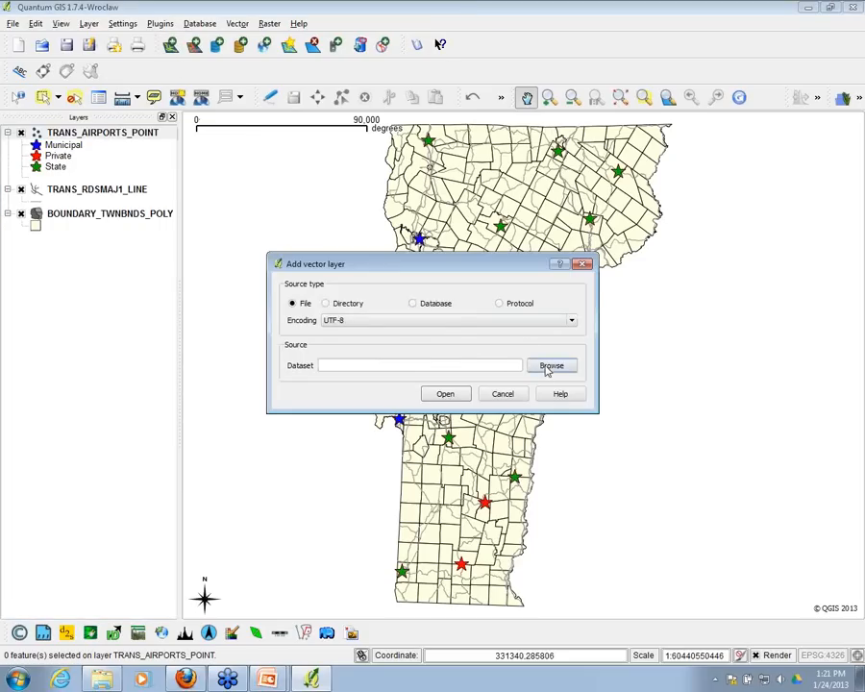
pyautogui.click(544, 366)
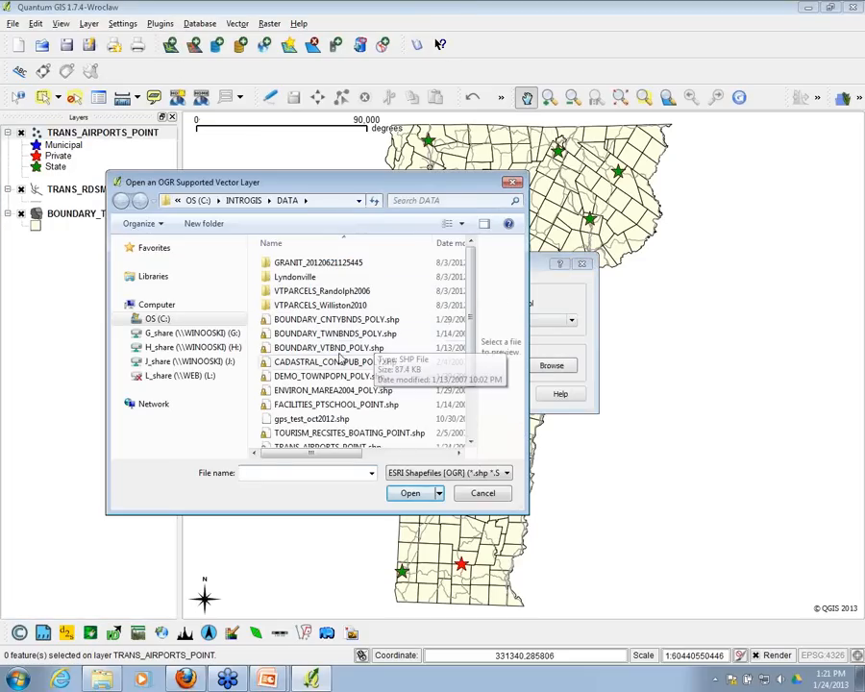
pyautogui.click(336, 320)
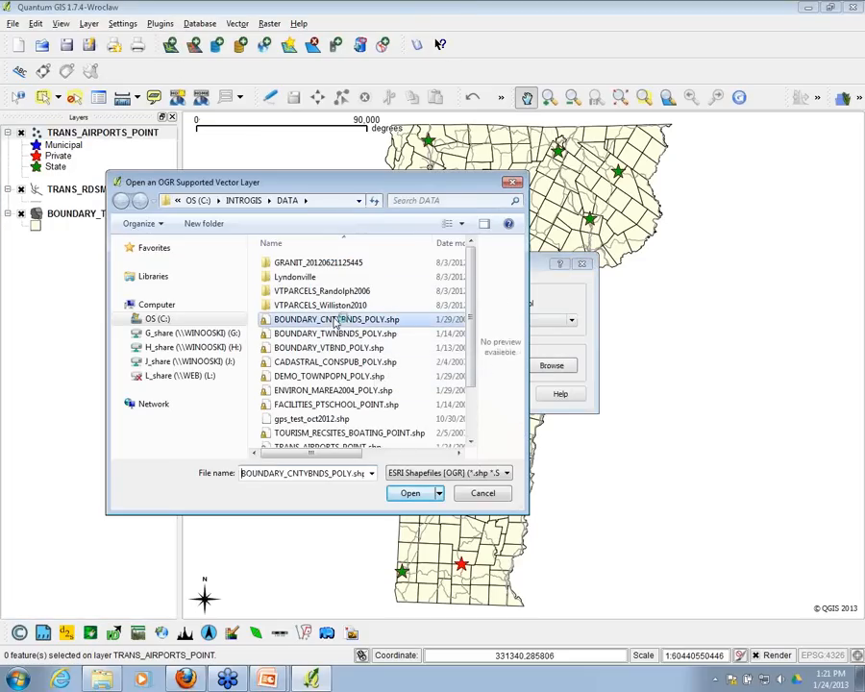
pyautogui.click(409, 494)
pyautogui.click(446, 395)
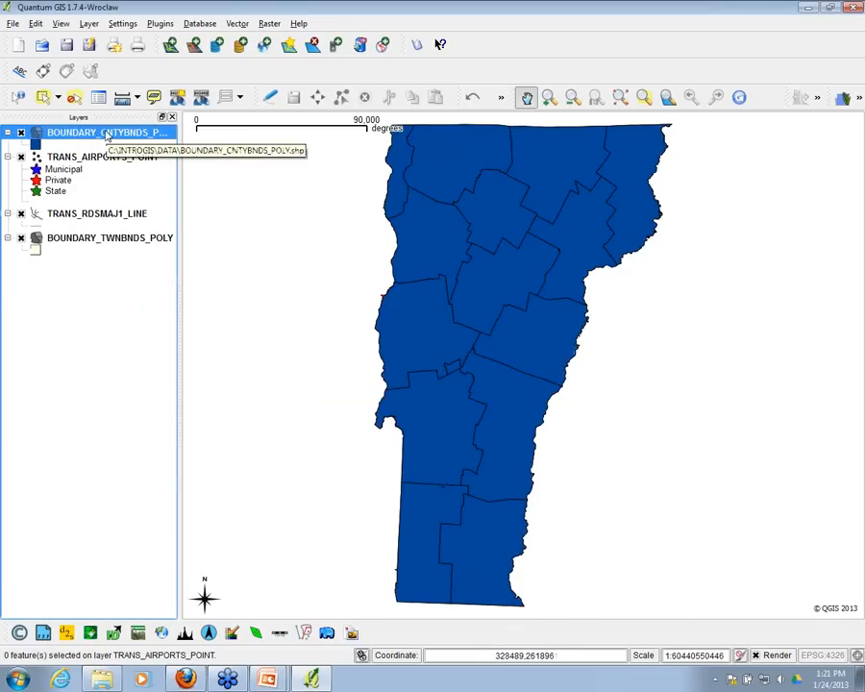
pyautogui.moveTo(107, 136); pyautogui.dragTo(99, 206)
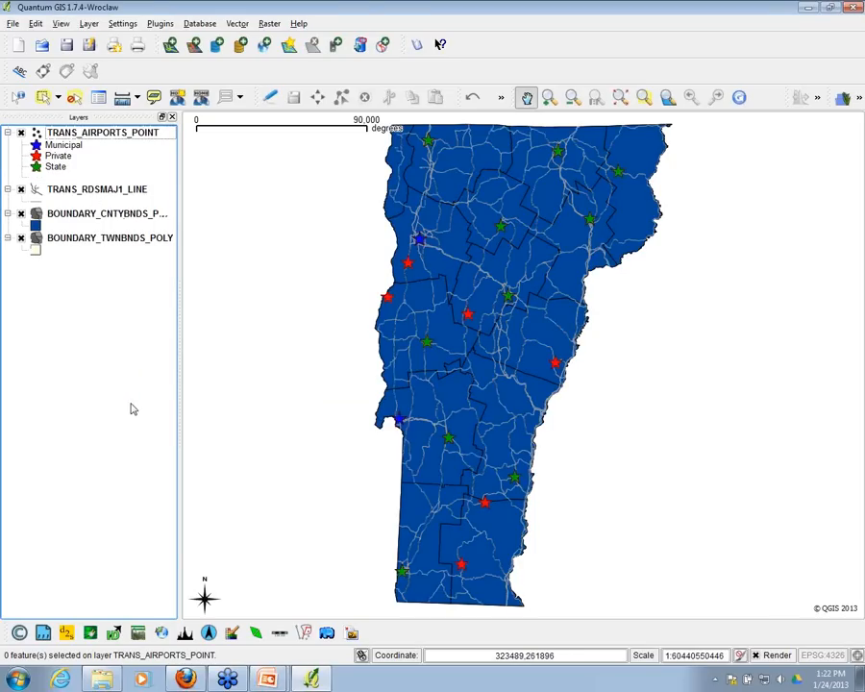
# - Set the BOUNDARY_CNTYBNDS_POLY layer's style to Categorized using the CNTYNAME column
pyautogui.click(116, 218)
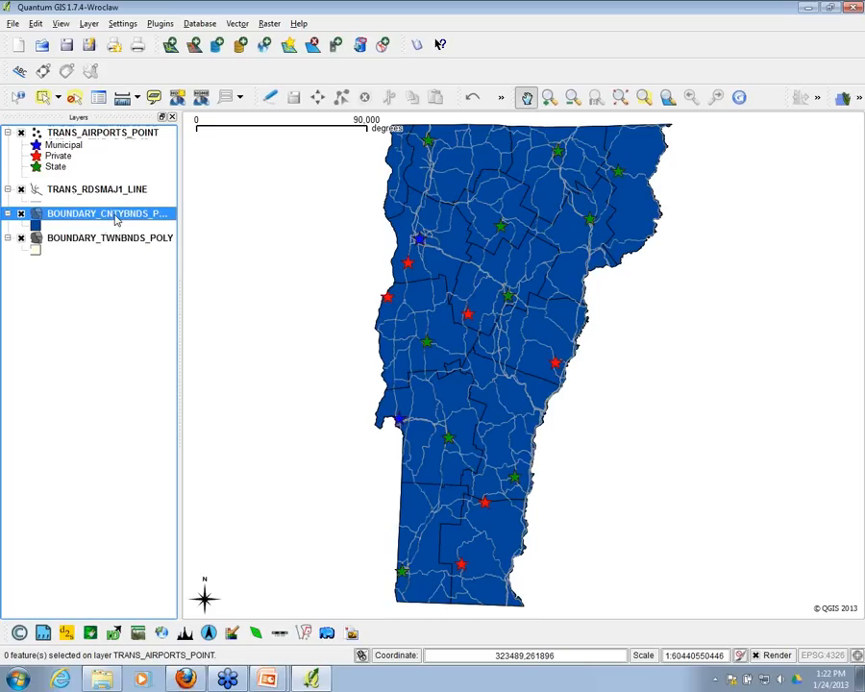
pyautogui.rightClick(115, 218)
pyautogui.click(165, 385)
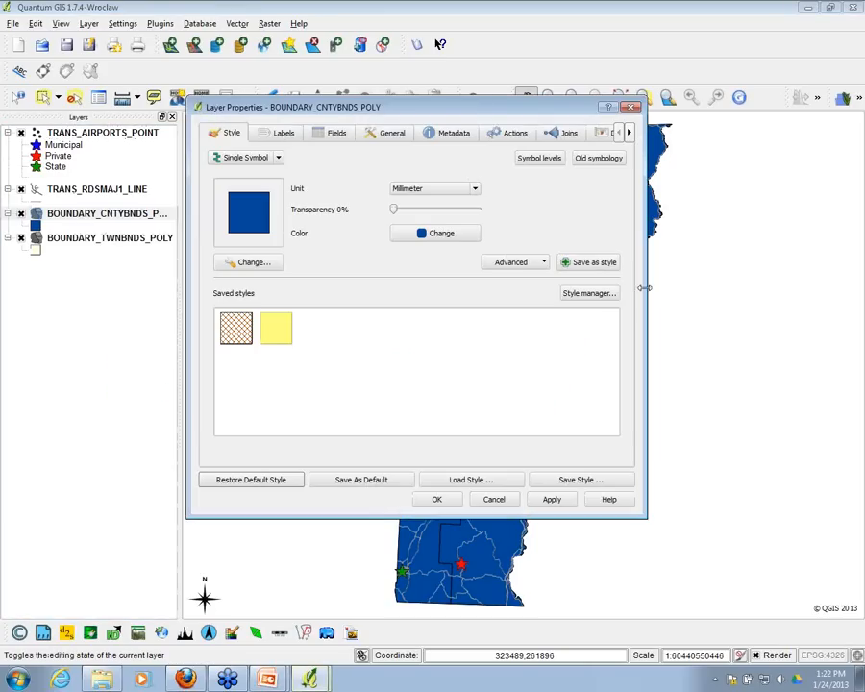
pyautogui.click(277, 159)
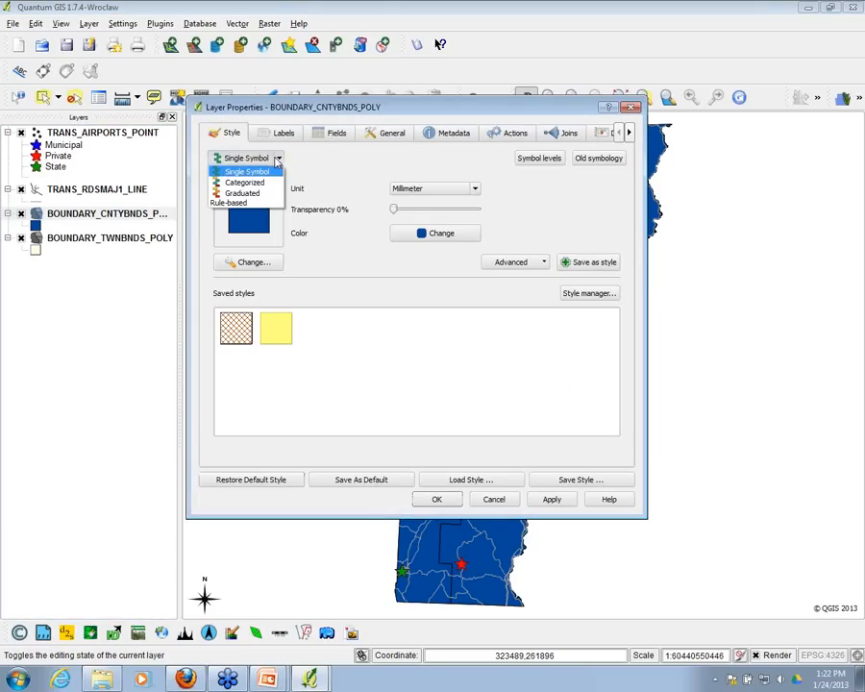
pyautogui.click(245, 183)
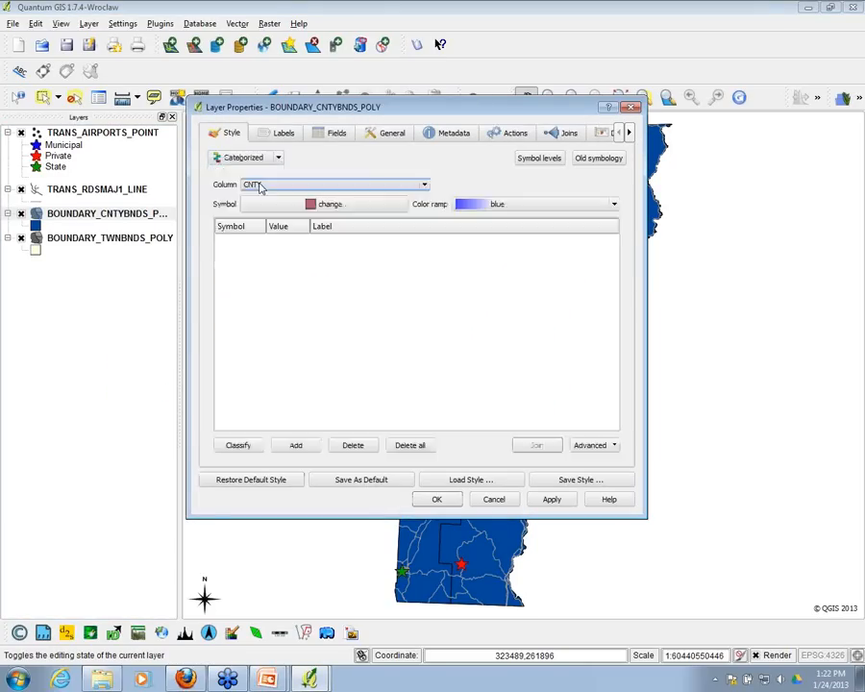
pyautogui.click(424, 187)
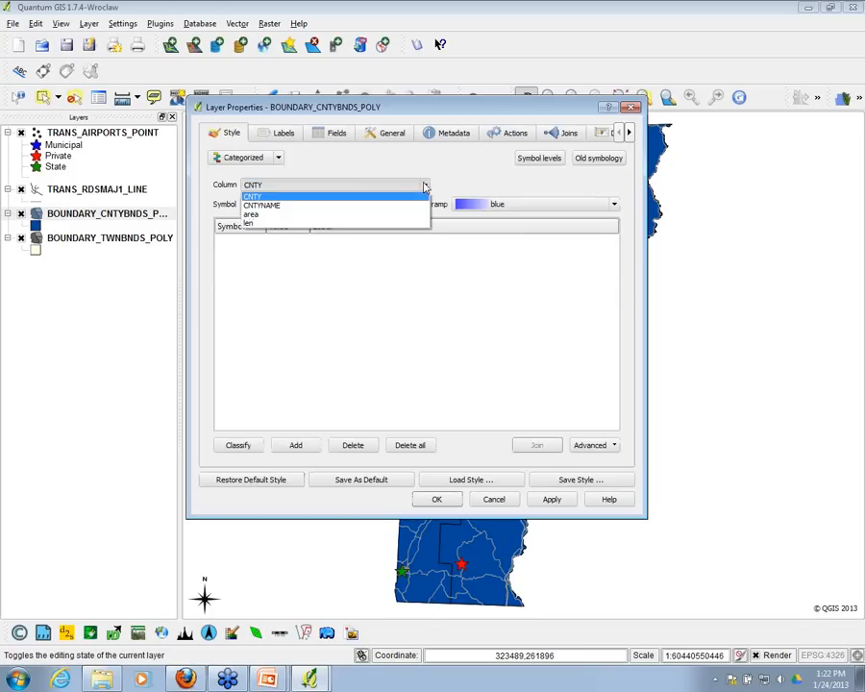
pyautogui.click(263, 205)
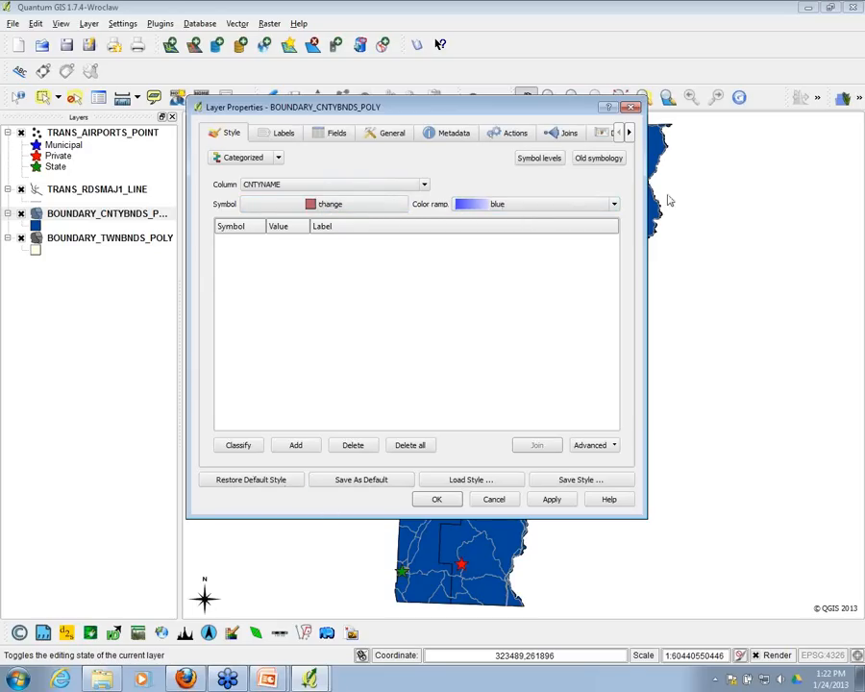
pyautogui.click(614, 205)
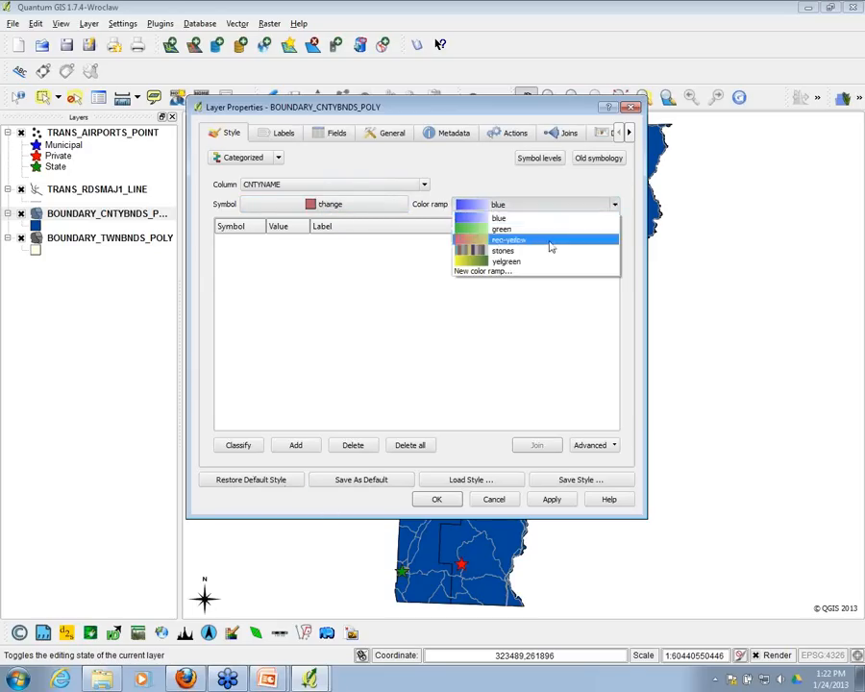
pyautogui.click(514, 272)
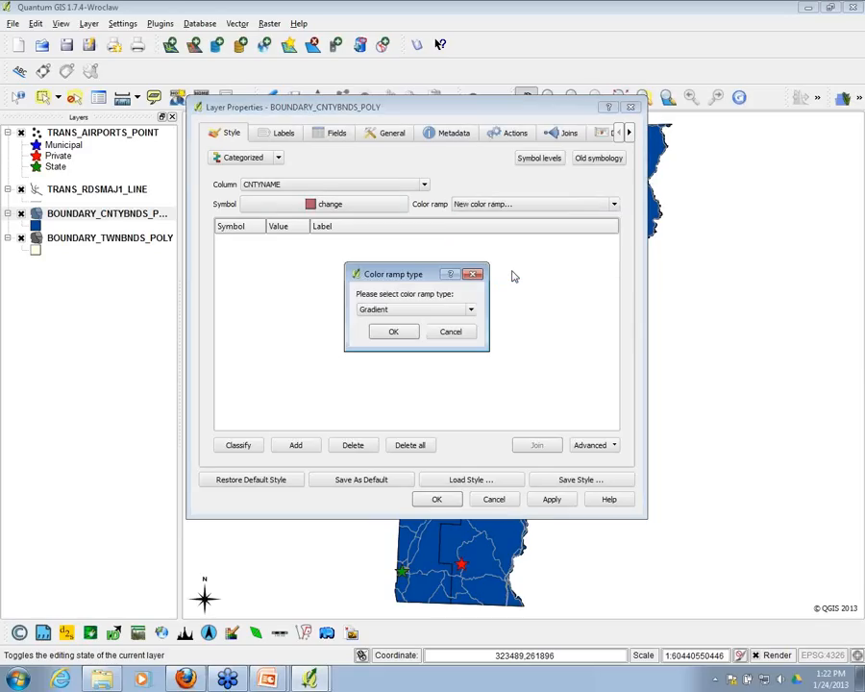
pyautogui.click(470, 309)
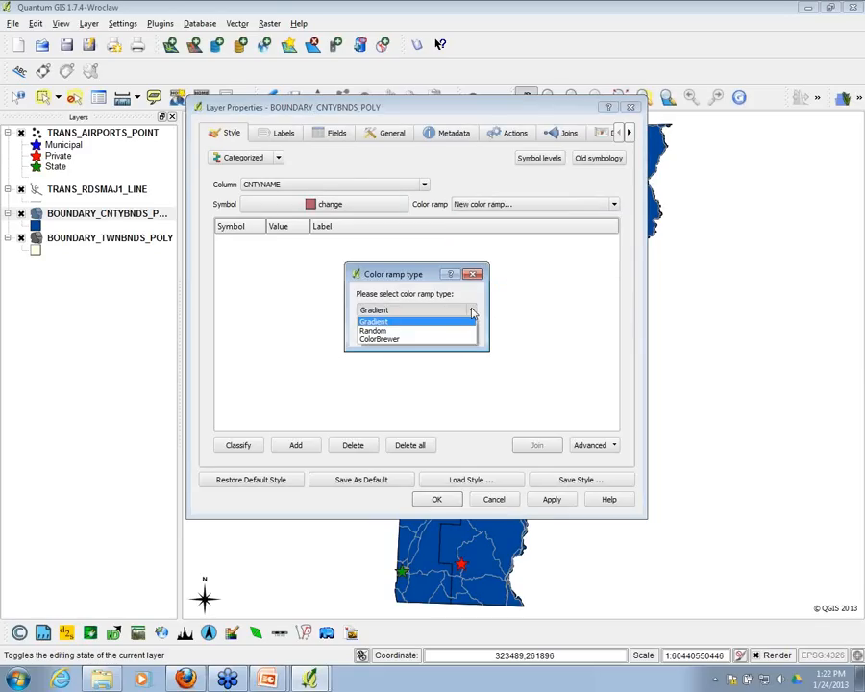
pyautogui.click(375, 330)
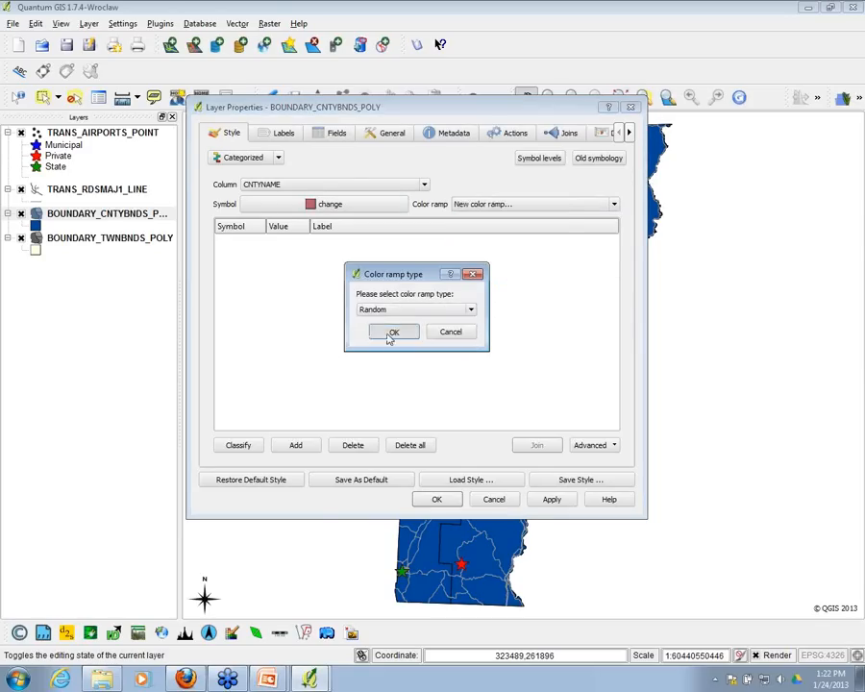
pyautogui.click(389, 332)
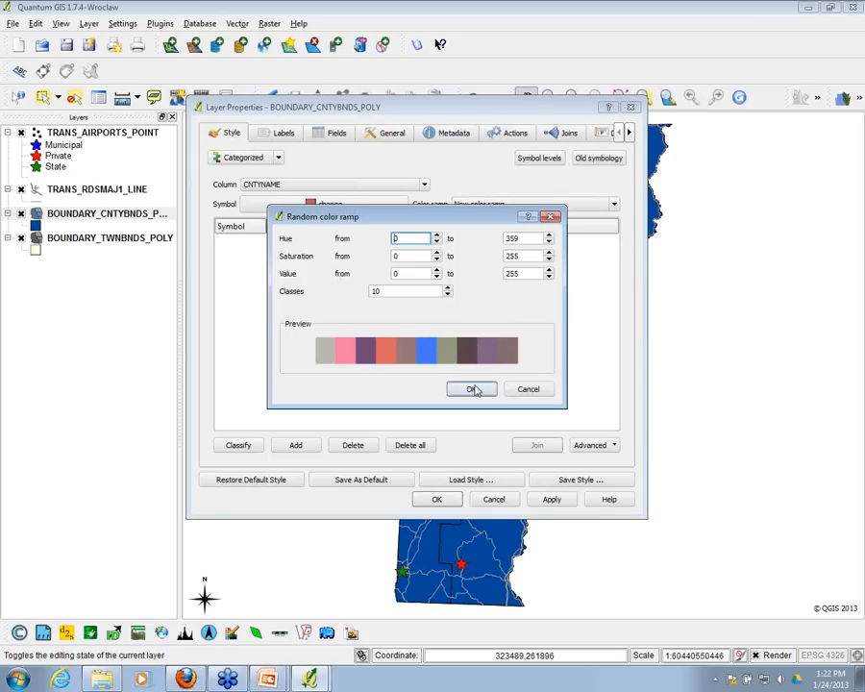
pyautogui.click(534, 390)
# - Create a Random color ramp with 10 classes named "new color ramp", classify the counties with it and apply the style
pyautogui.click(517, 205)
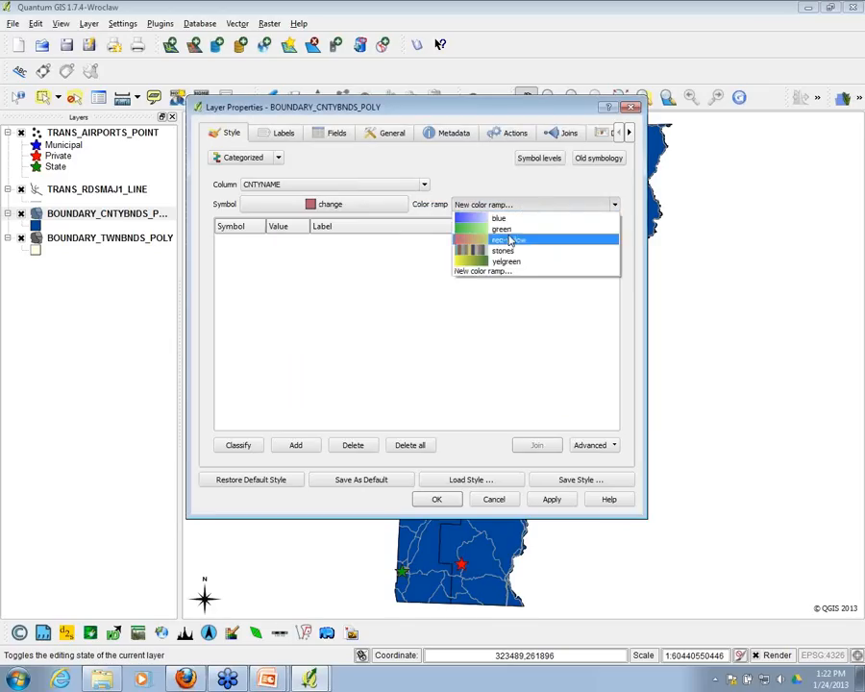
pyautogui.click(496, 270)
pyautogui.click(413, 309)
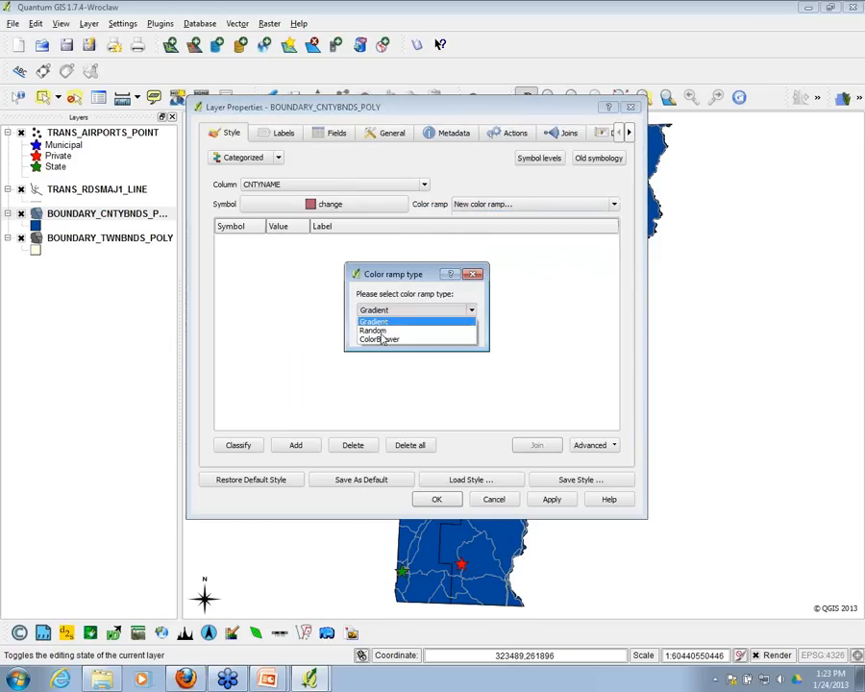
pyautogui.click(385, 327)
pyautogui.click(394, 333)
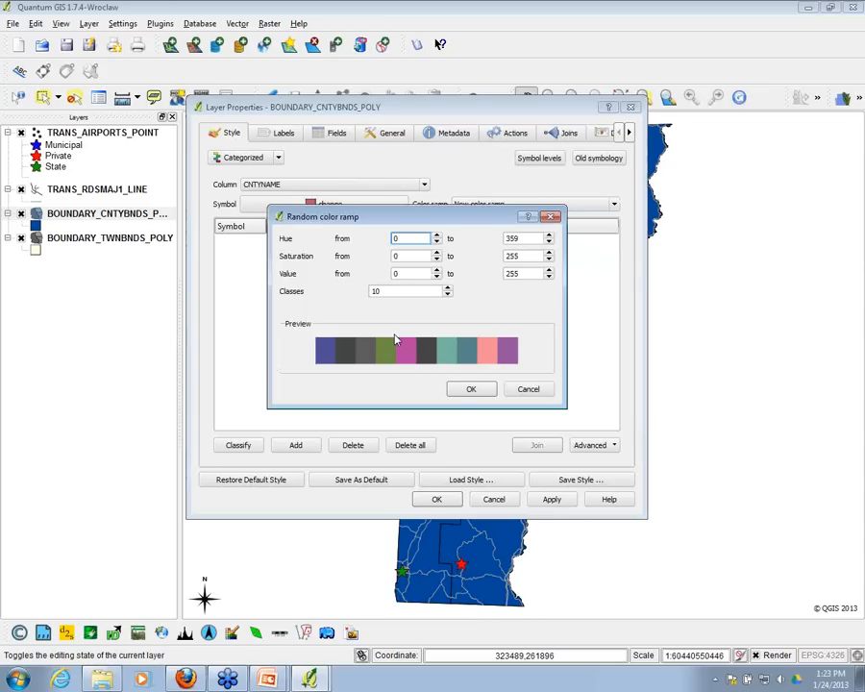
pyautogui.click(470, 392)
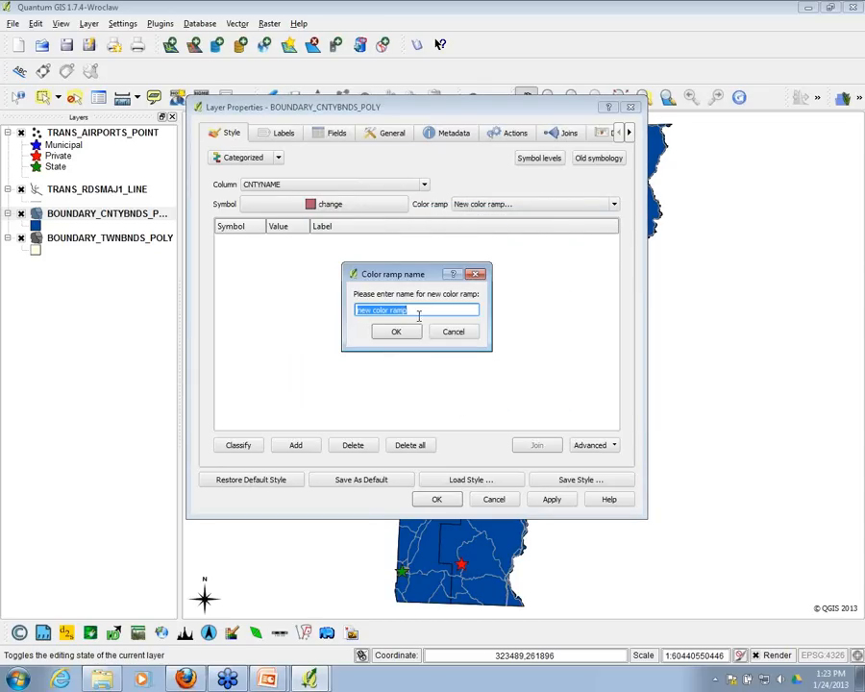
pyautogui.click(395, 331)
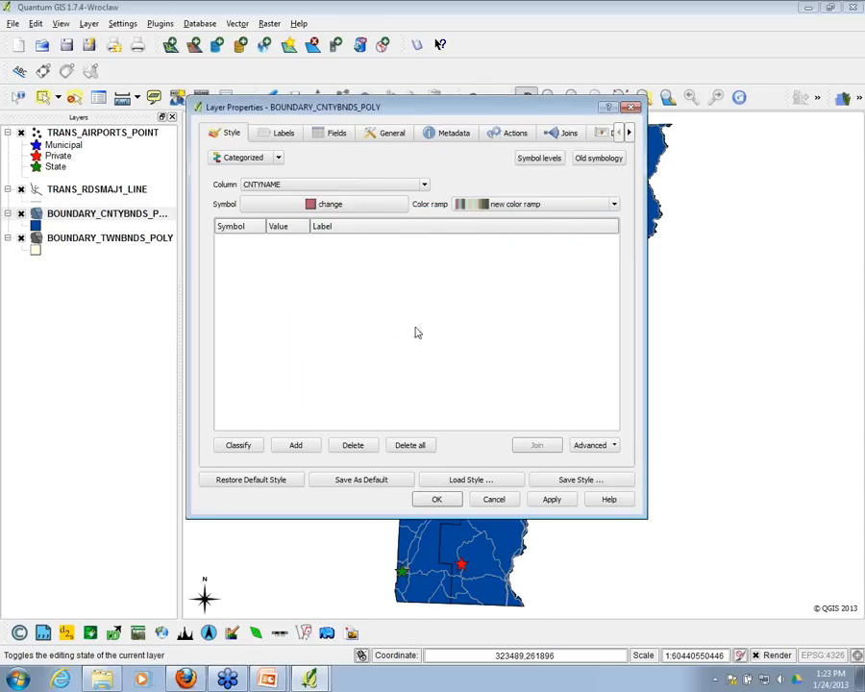
pyautogui.click(506, 205)
pyautogui.click(505, 207)
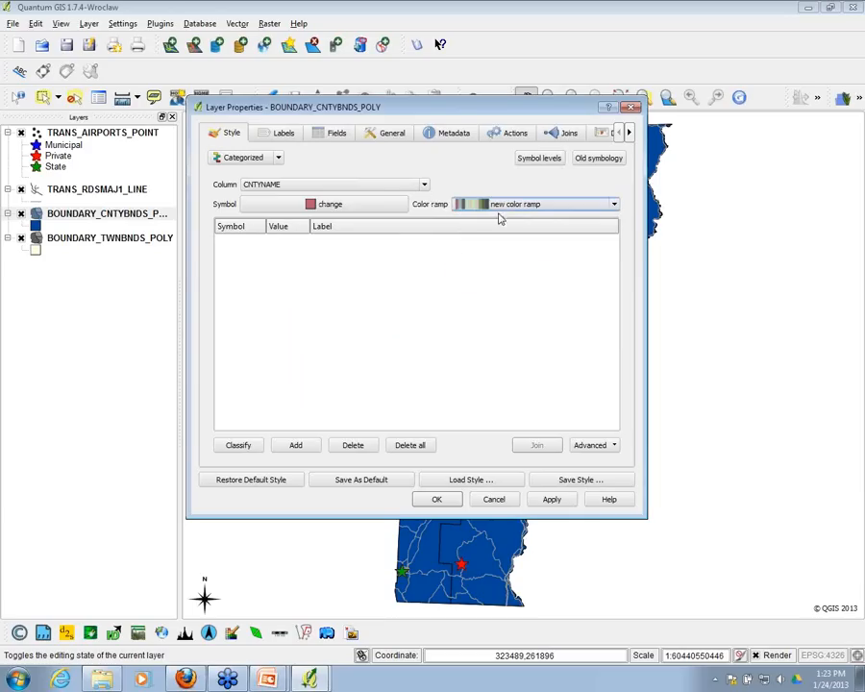
pyautogui.click(241, 447)
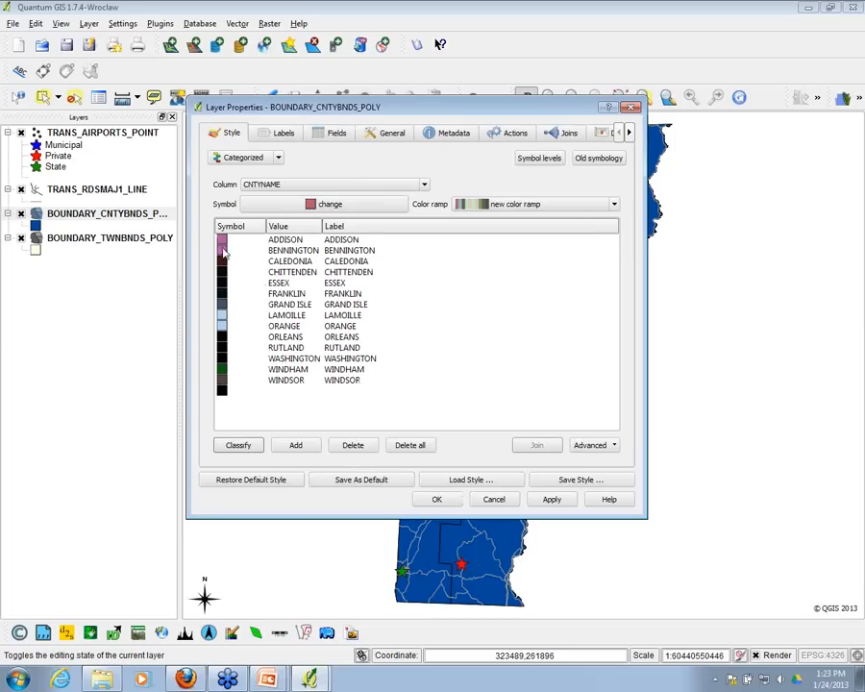
pyautogui.click(550, 499)
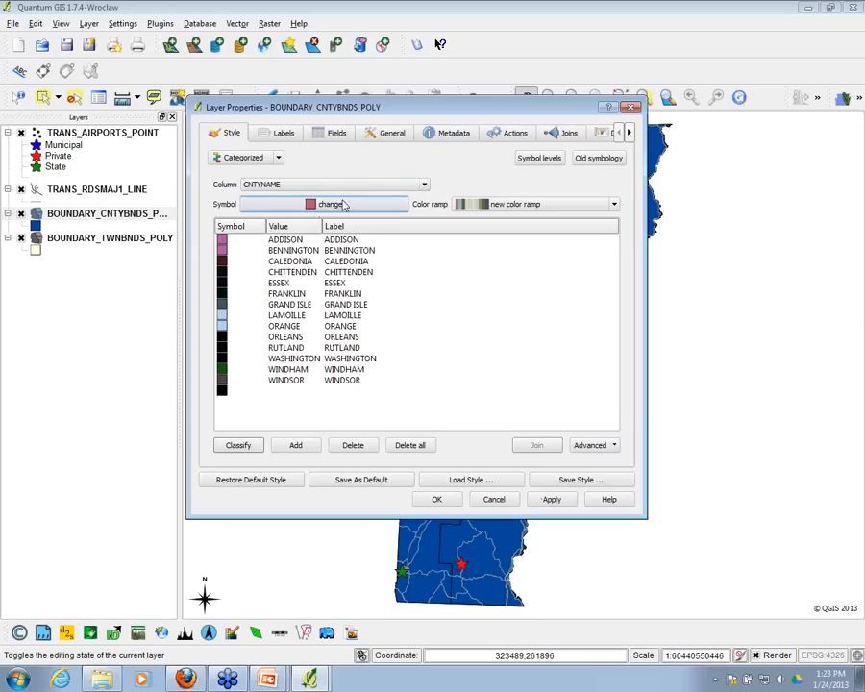
# - Set the transparency of the county categories' base symbol to 85%
pyautogui.click(310, 207)
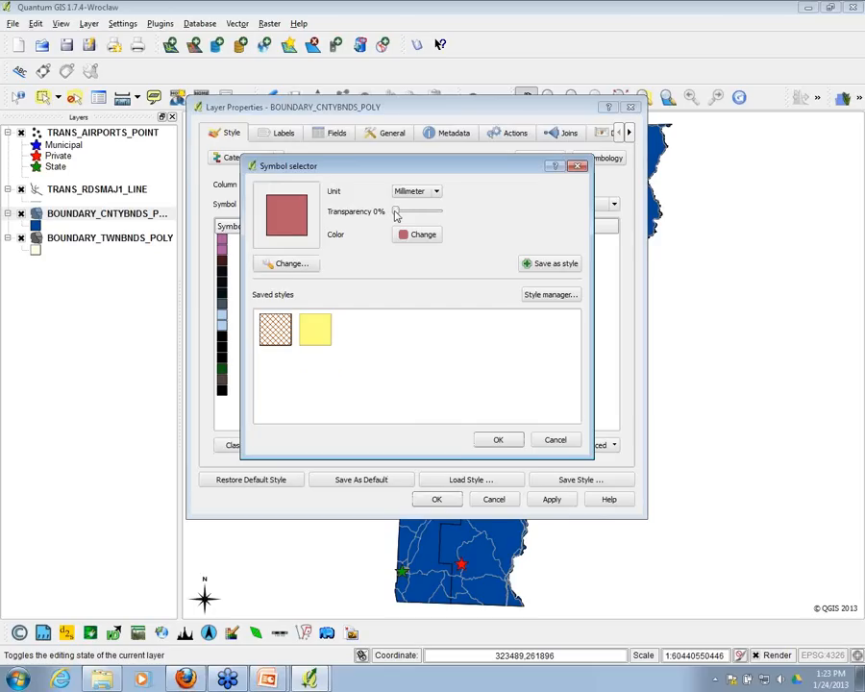
pyautogui.moveTo(397, 216); pyautogui.dragTo(436, 217)
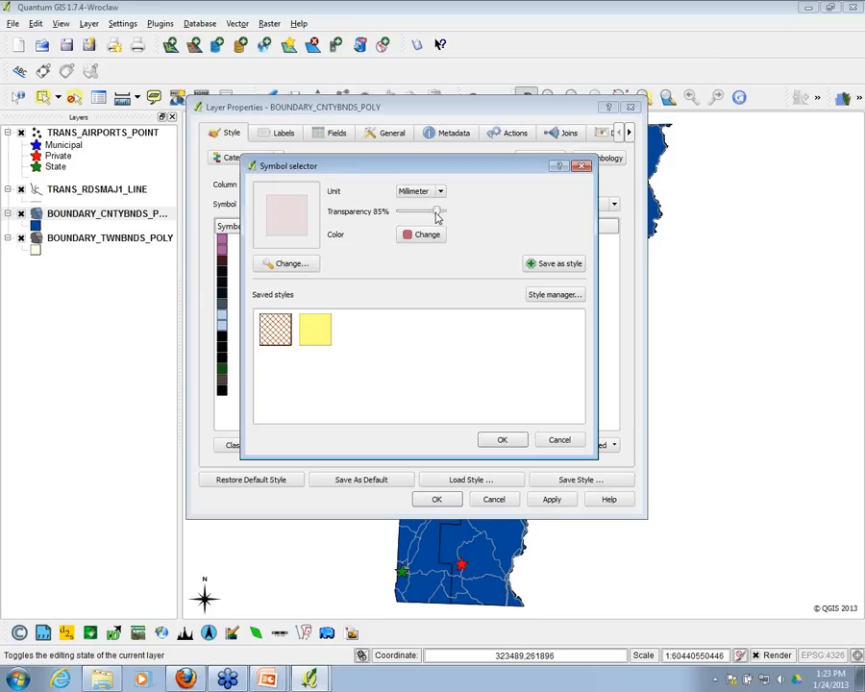
pyautogui.click(496, 440)
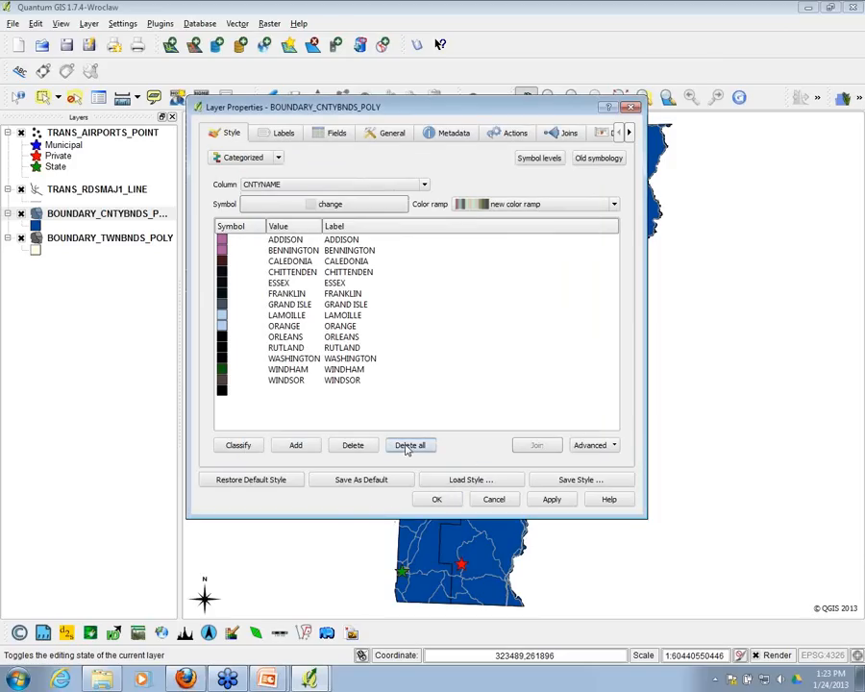
# - Delete all county categories, classify them again with the transparent base symbol and apply the style to the map
pyautogui.click(411, 446)
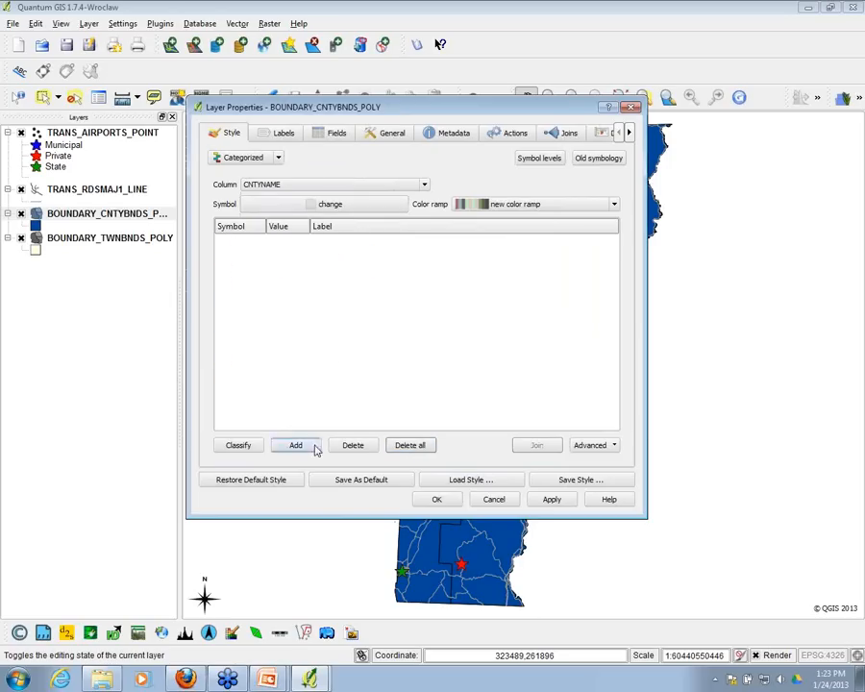
pyautogui.click(239, 446)
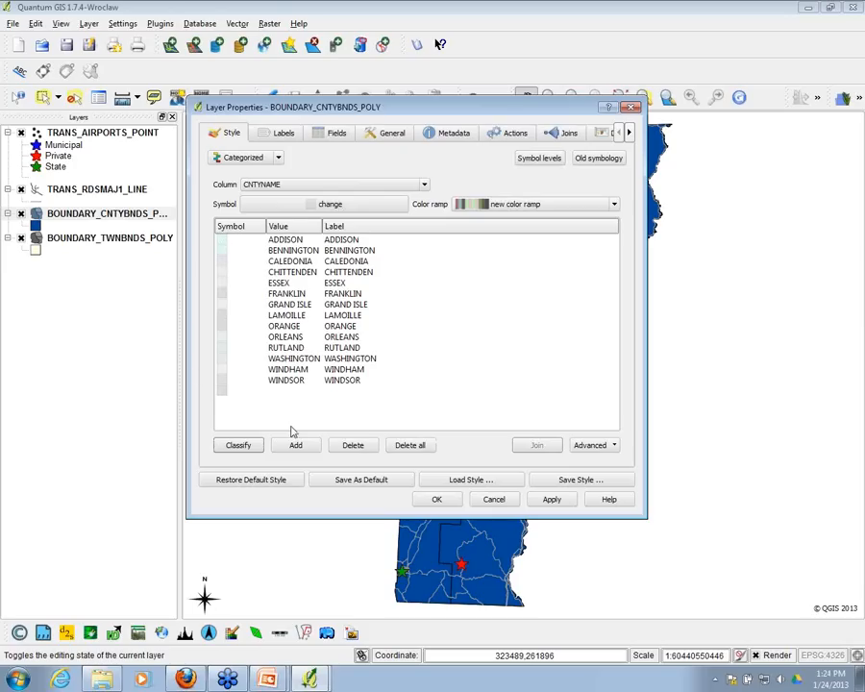
pyautogui.click(554, 500)
pyautogui.moveTo(498, 111); pyautogui.dragTo(481, 119)
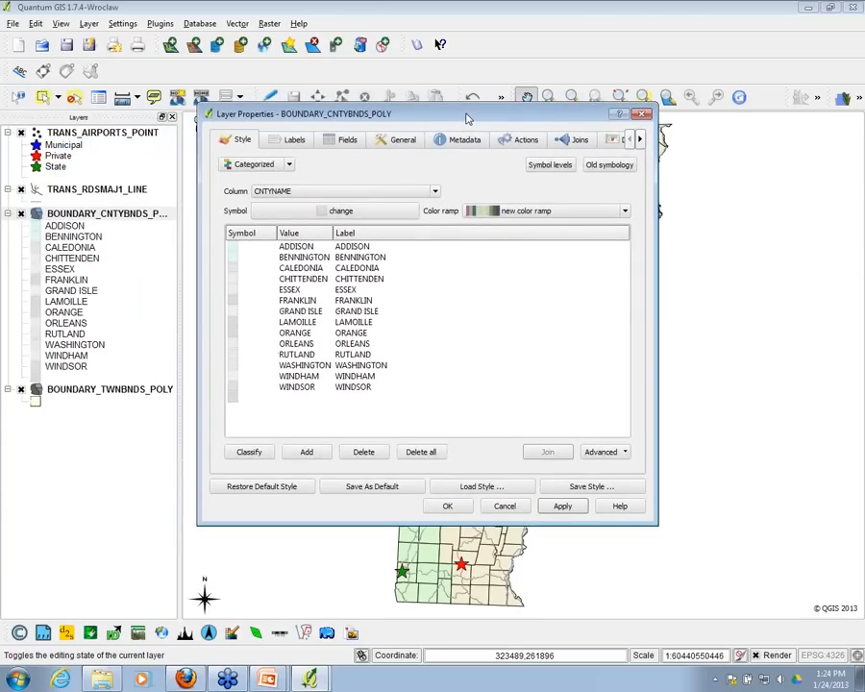
pyautogui.moveTo(465, 116); pyautogui.dragTo(389, 149)
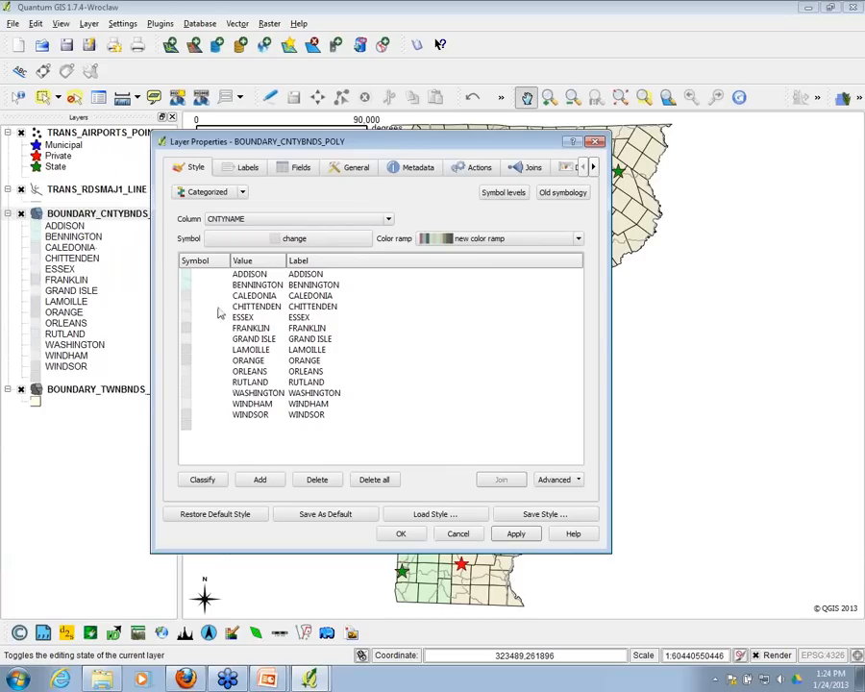
# - Change the ORANGE county symbol's colour to red with RGB values 255, 0, 0 and apply it to the map
pyautogui.doubleClick(189, 363)
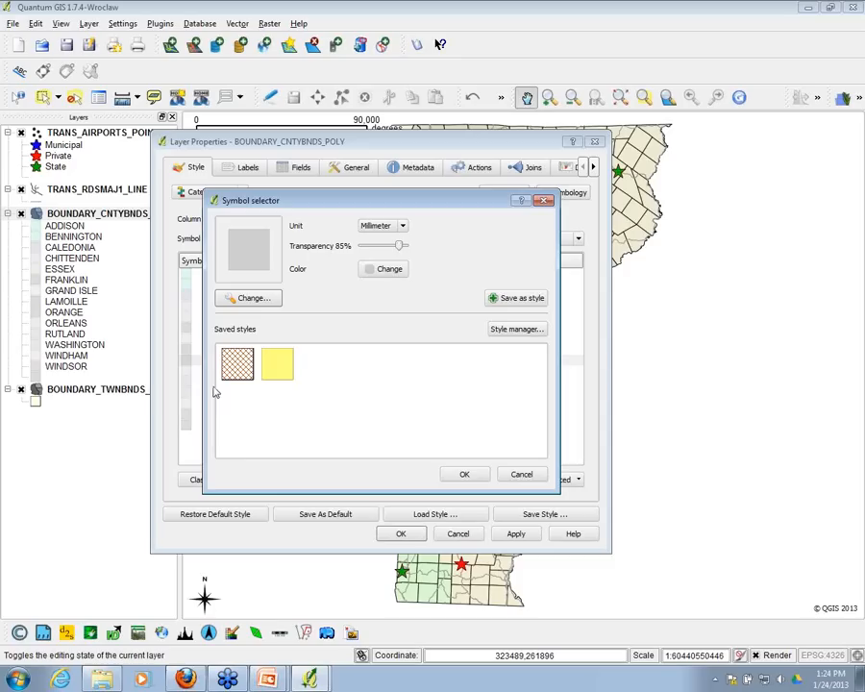
pyautogui.click(381, 273)
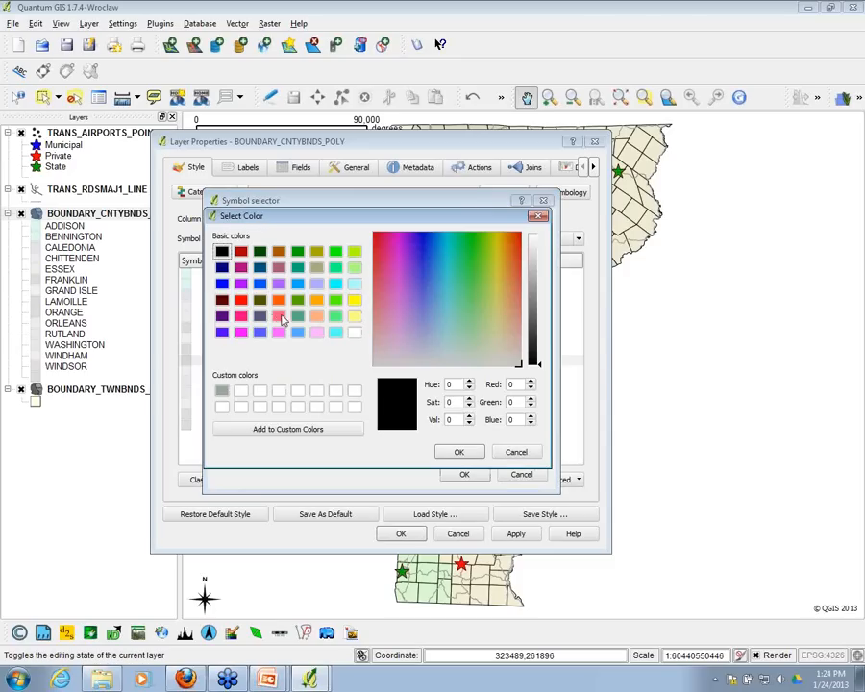
pyautogui.click(240, 301)
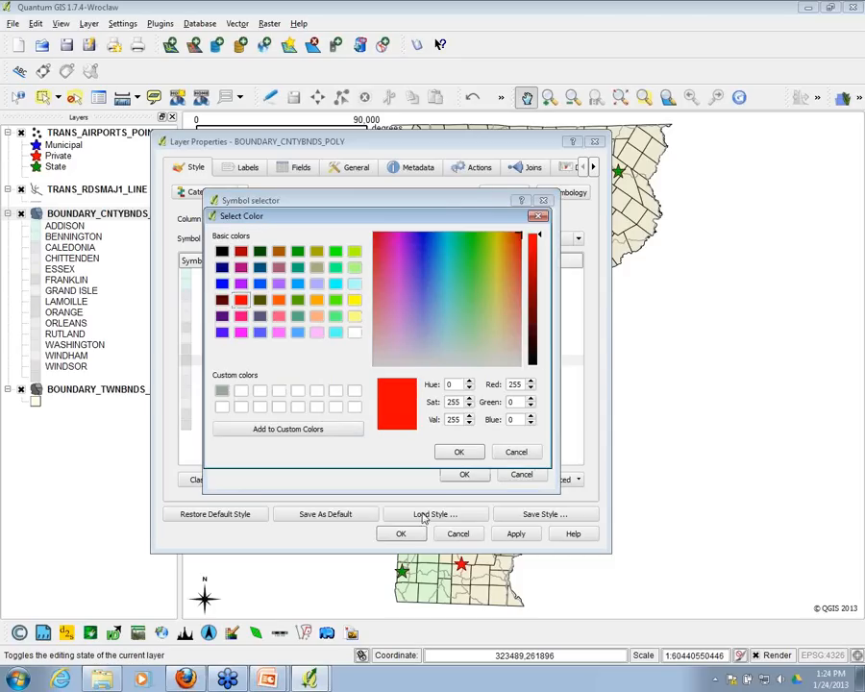
pyautogui.click(458, 451)
pyautogui.click(463, 474)
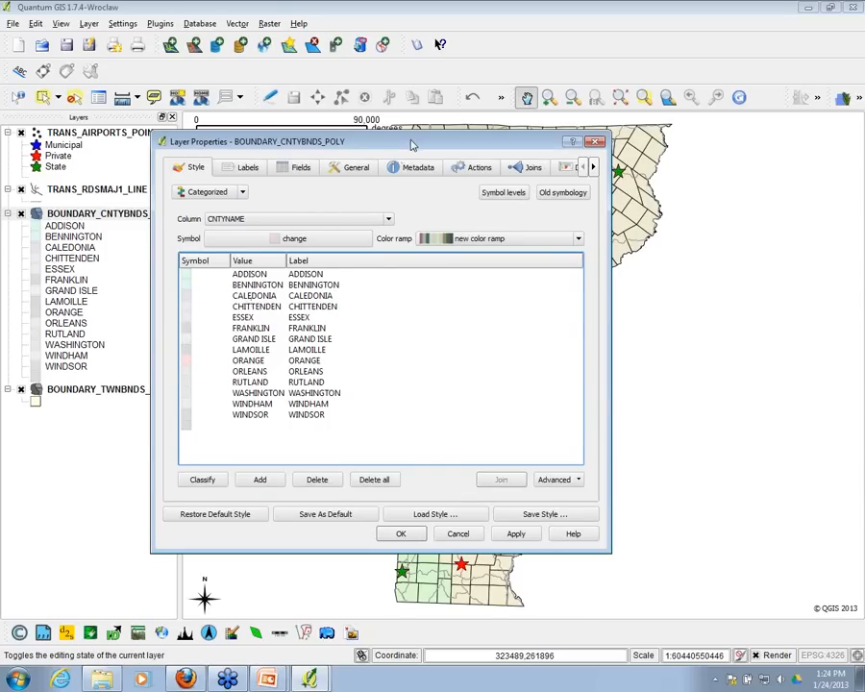
pyautogui.moveTo(411, 144); pyautogui.dragTo(397, 121)
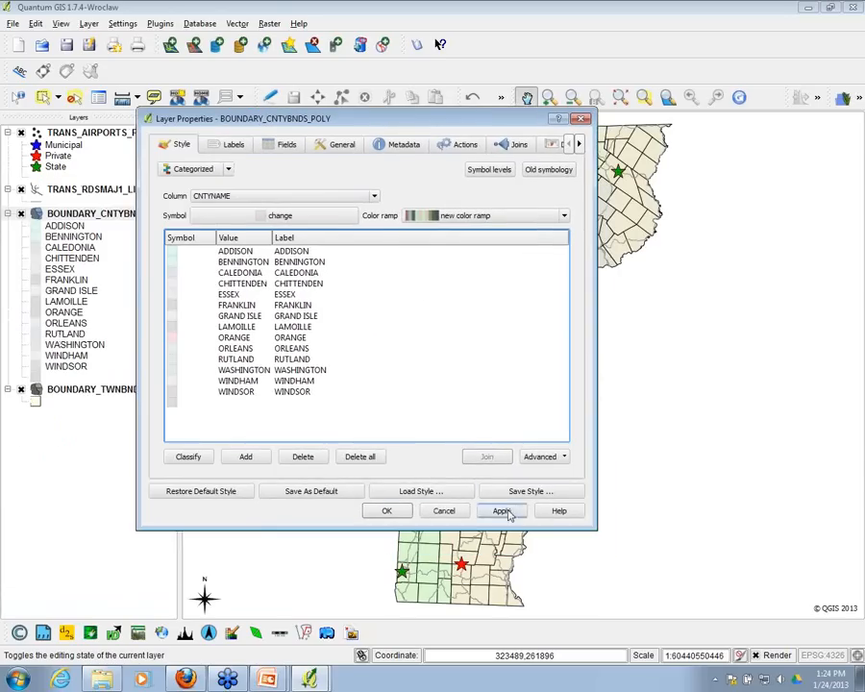
pyautogui.click(502, 511)
pyautogui.moveTo(471, 119); pyautogui.dragTo(245, 216)
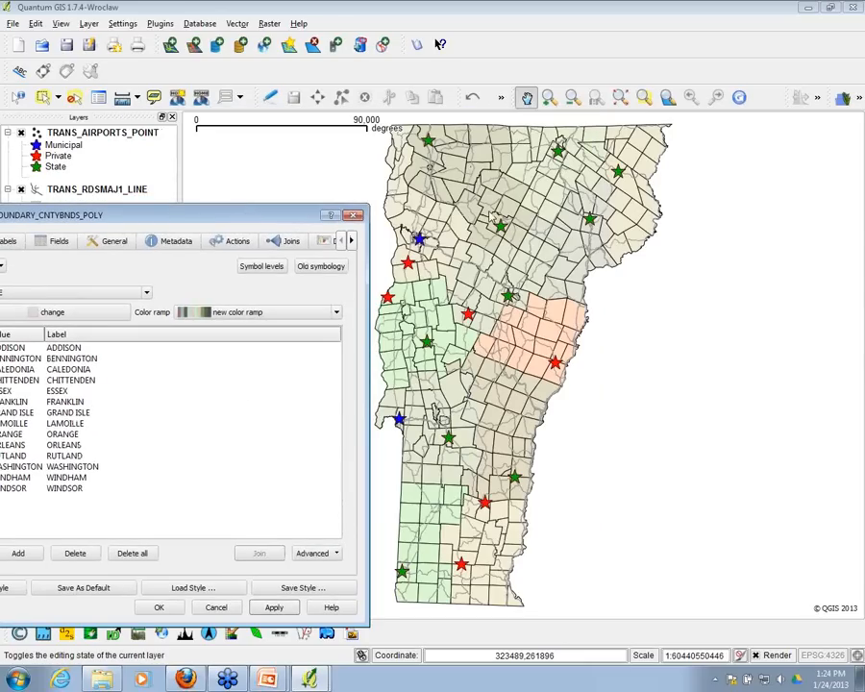
# - Change the LAMOILLE county symbol's colour to yellow with RGB values 255, 255, 0 and apply it to the map
pyautogui.moveTo(182, 215); pyautogui.dragTo(484, 186)
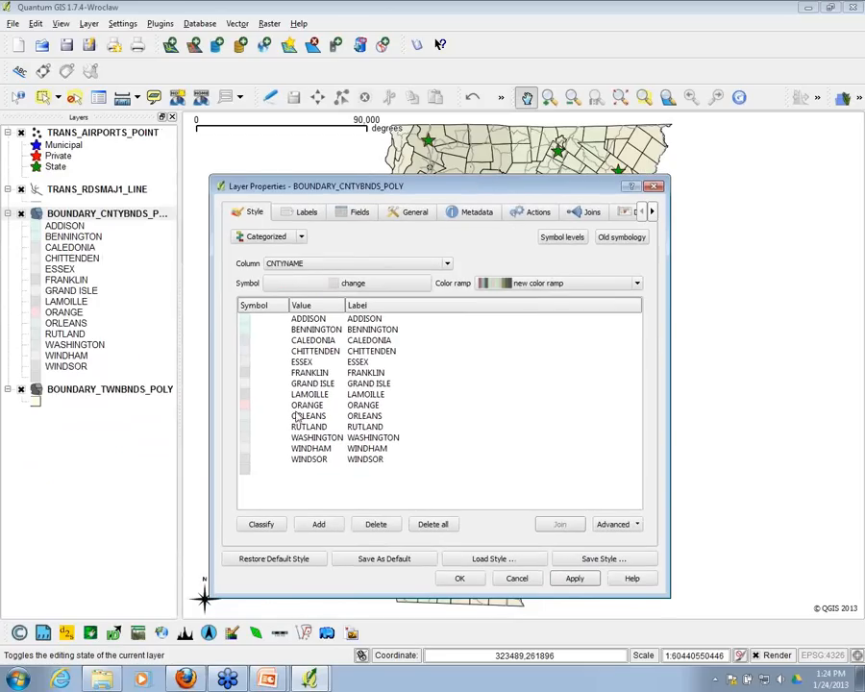
pyautogui.click(248, 396)
pyautogui.doubleClick(248, 396)
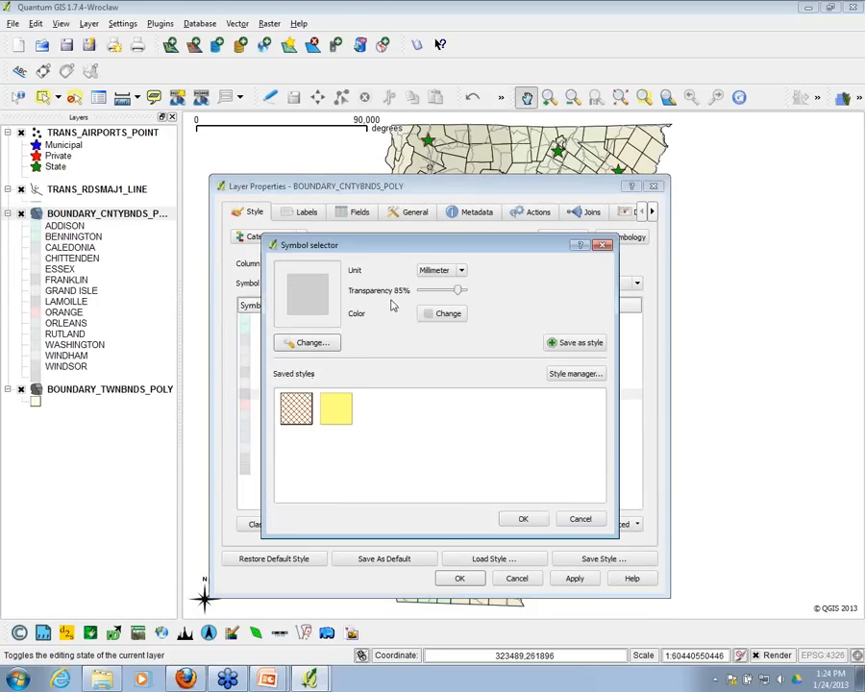
pyautogui.click(442, 315)
pyautogui.click(414, 348)
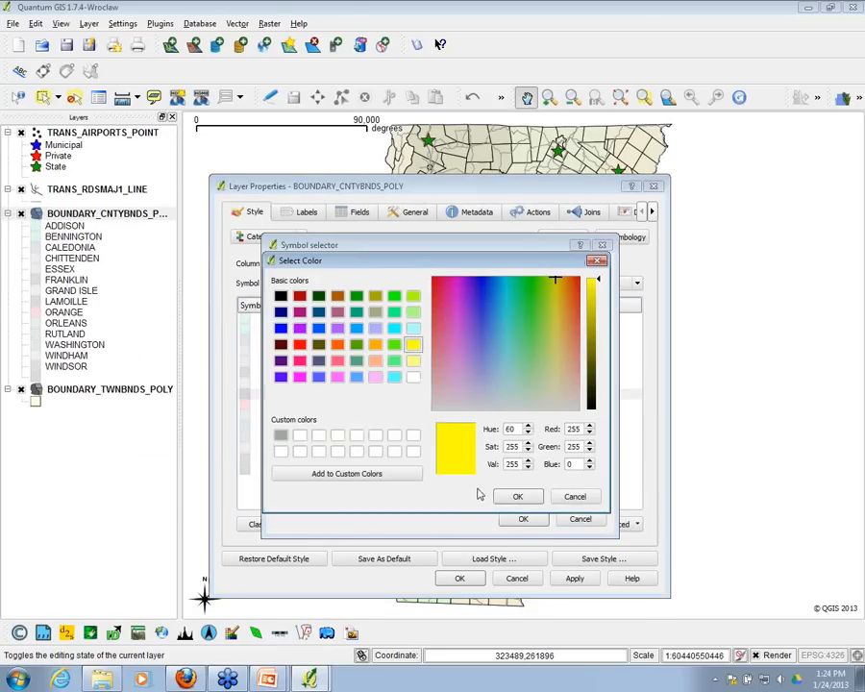
pyautogui.click(517, 497)
pyautogui.click(522, 519)
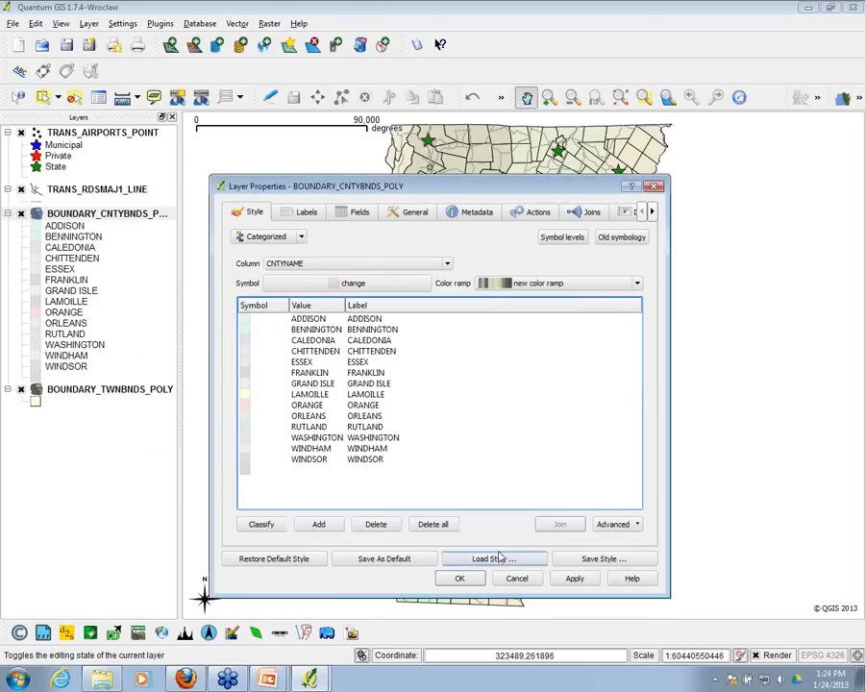
pyautogui.click(573, 577)
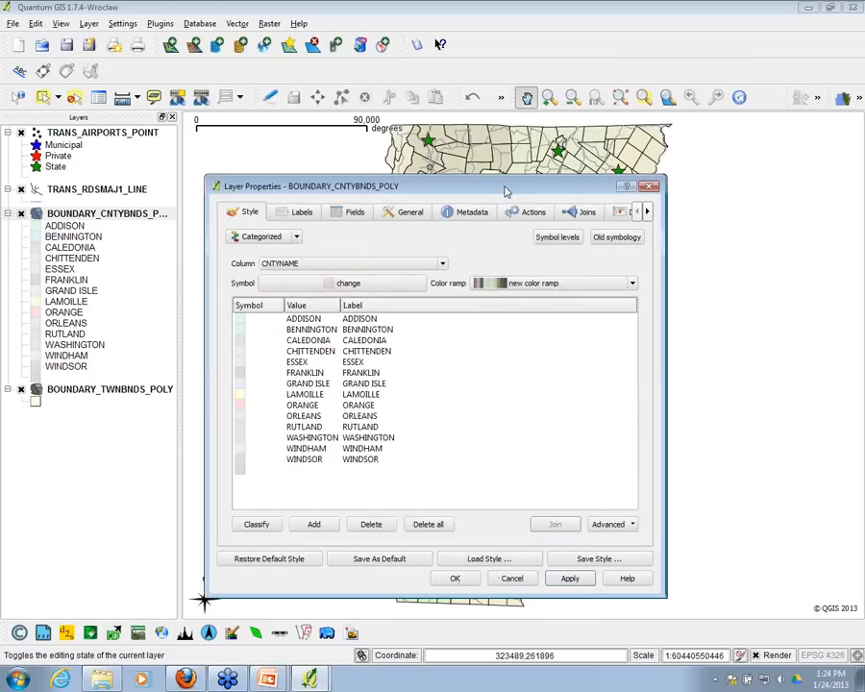
pyautogui.moveTo(504, 186); pyautogui.dragTo(197, 195)
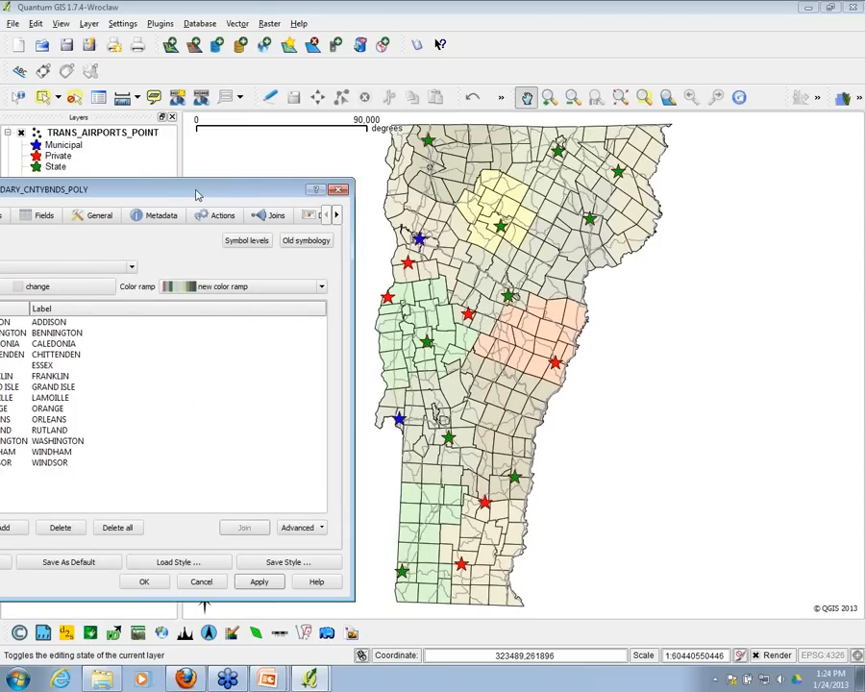
# - Change the CALEDONIA county symbol's colour to green with RGB values 0, 170, 0 and apply it to the map
pyautogui.moveTo(197, 195); pyautogui.dragTo(441, 162)
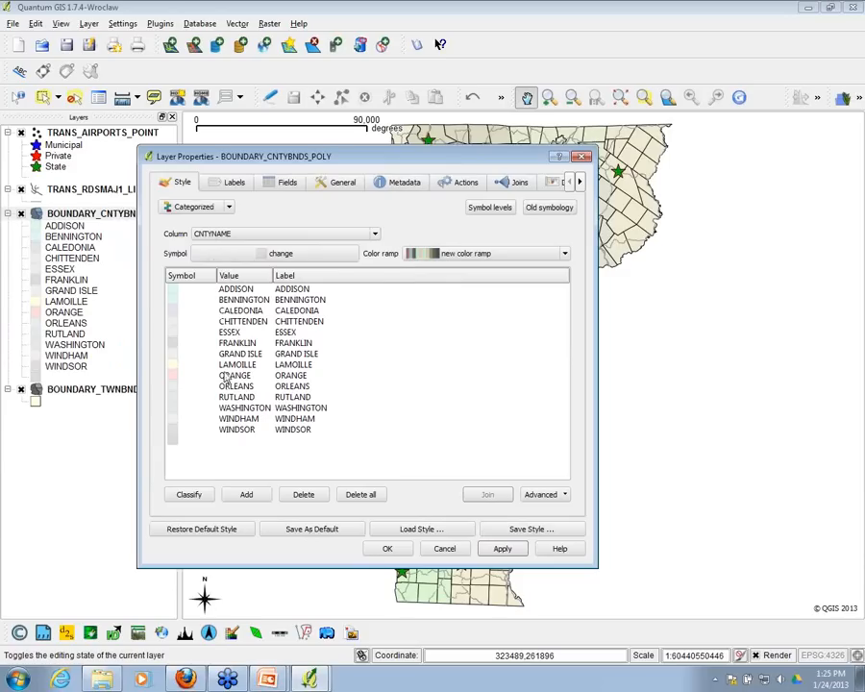
pyautogui.click(174, 334)
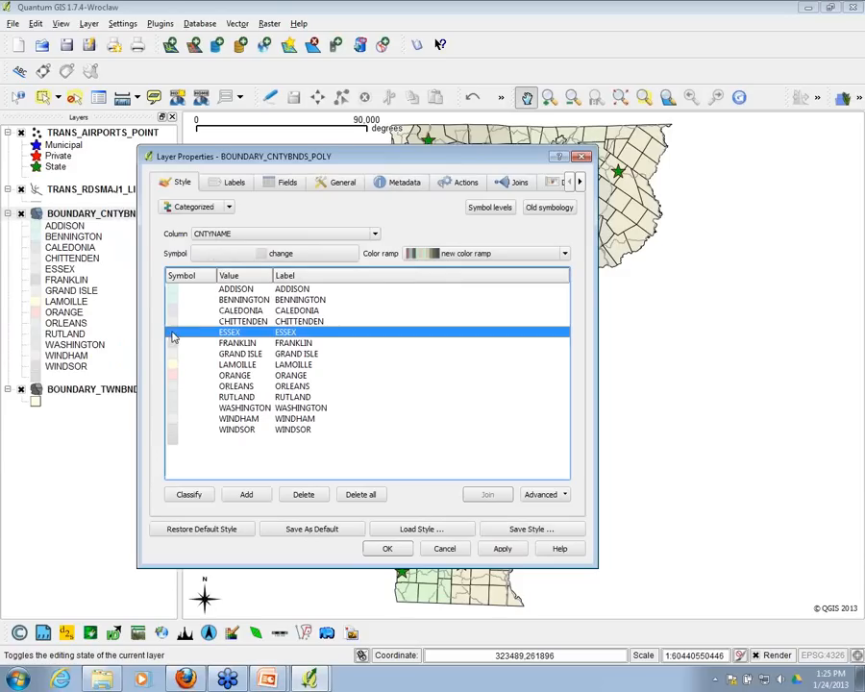
pyautogui.click(247, 312)
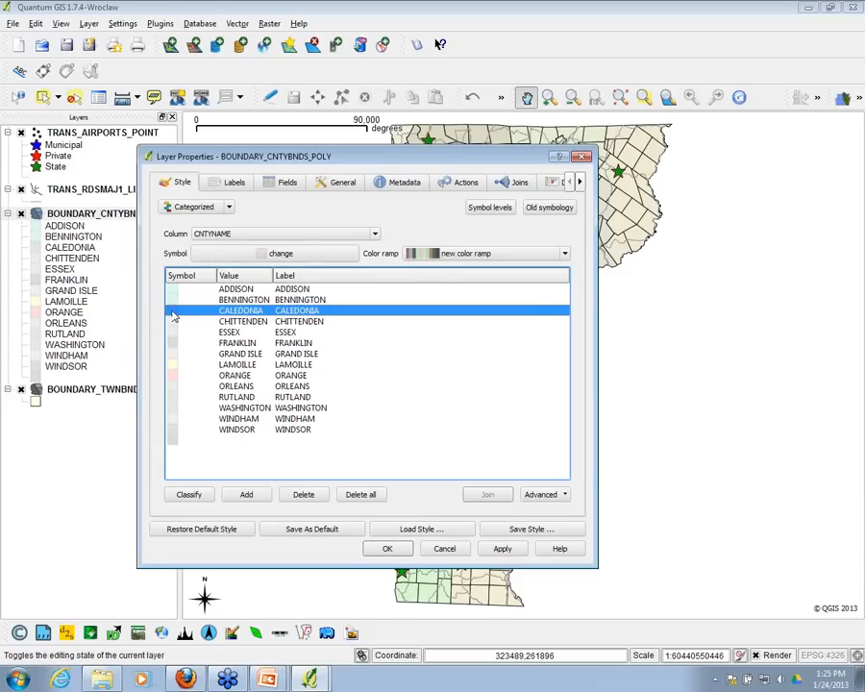
pyautogui.doubleClick(174, 311)
pyautogui.click(374, 283)
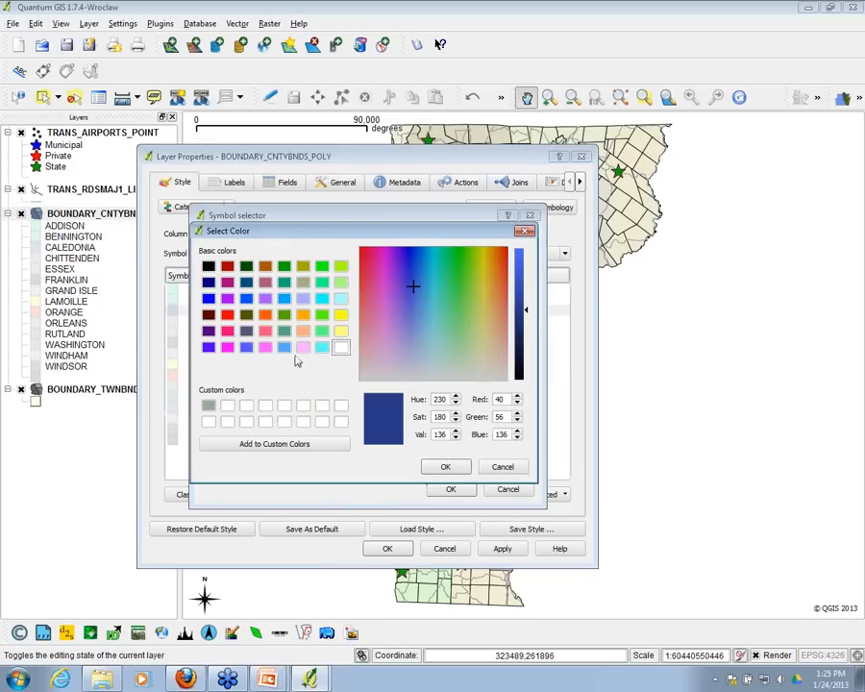
pyautogui.click(284, 266)
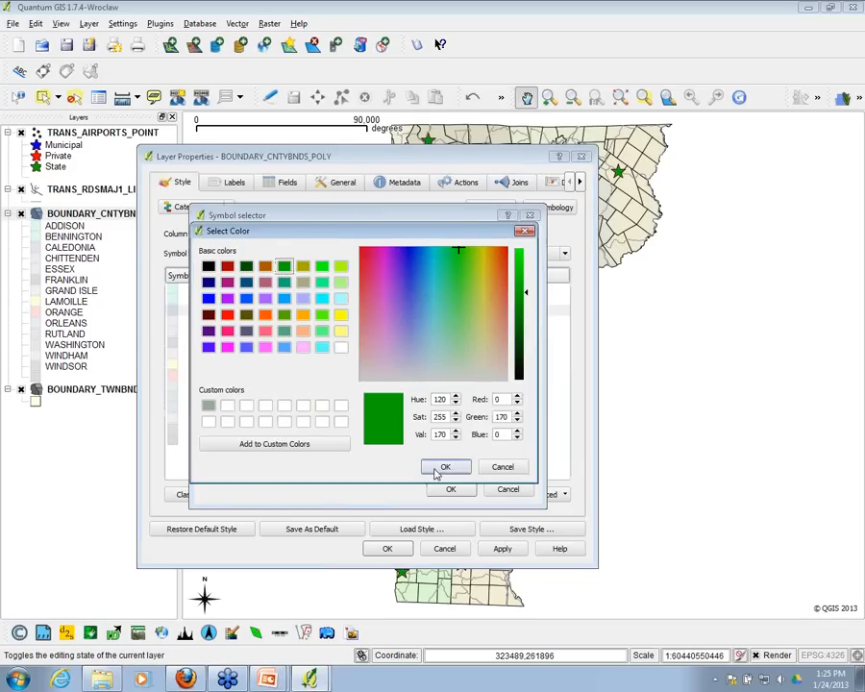
pyautogui.click(442, 468)
pyautogui.click(451, 491)
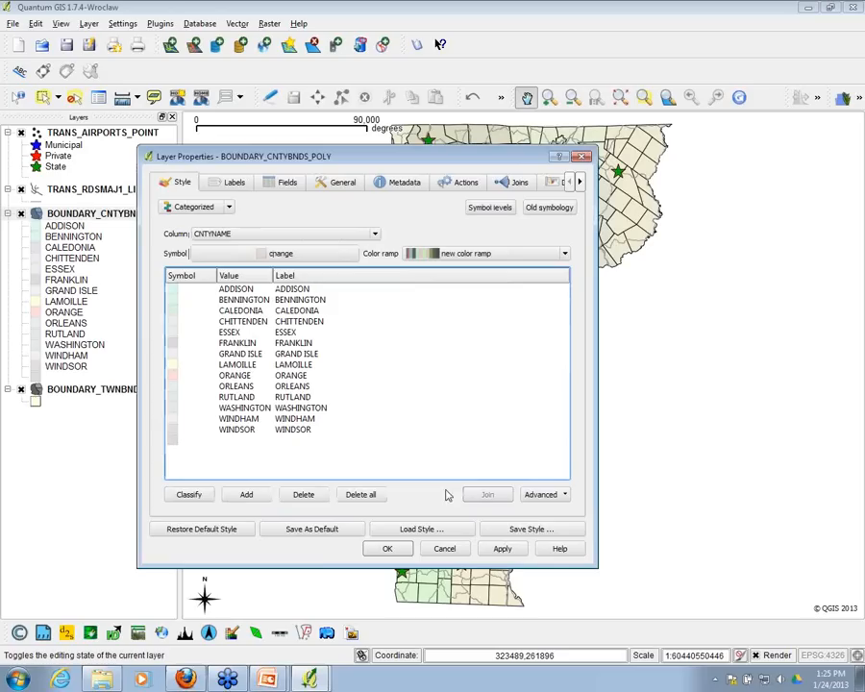
pyautogui.click(499, 548)
pyautogui.moveTo(450, 155); pyautogui.dragTo(171, 156)
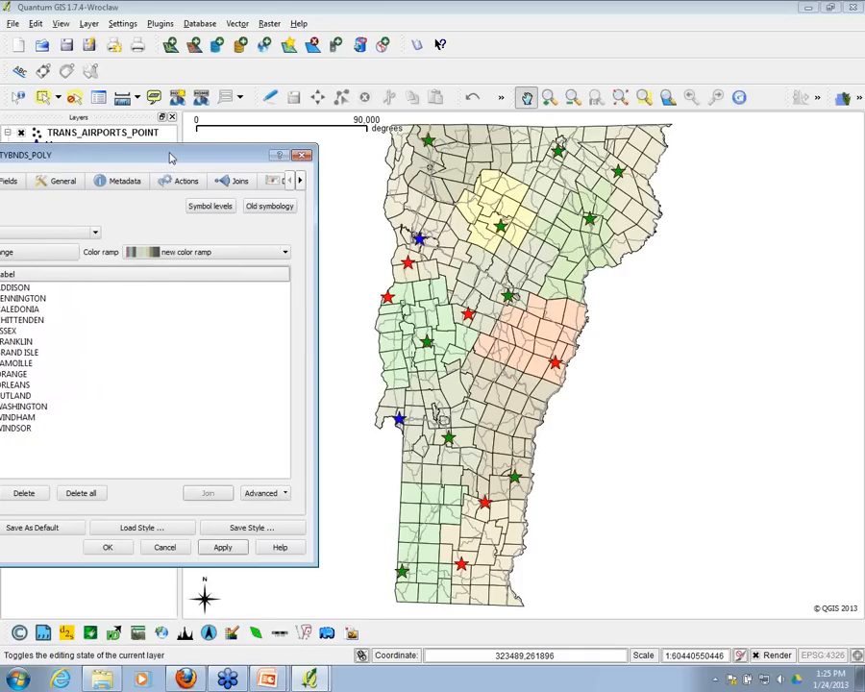
# - Change the WINDSOR county symbol's colour to the light purple basic colour and apply it to the map
pyautogui.moveTo(171, 157); pyautogui.dragTo(452, 157)
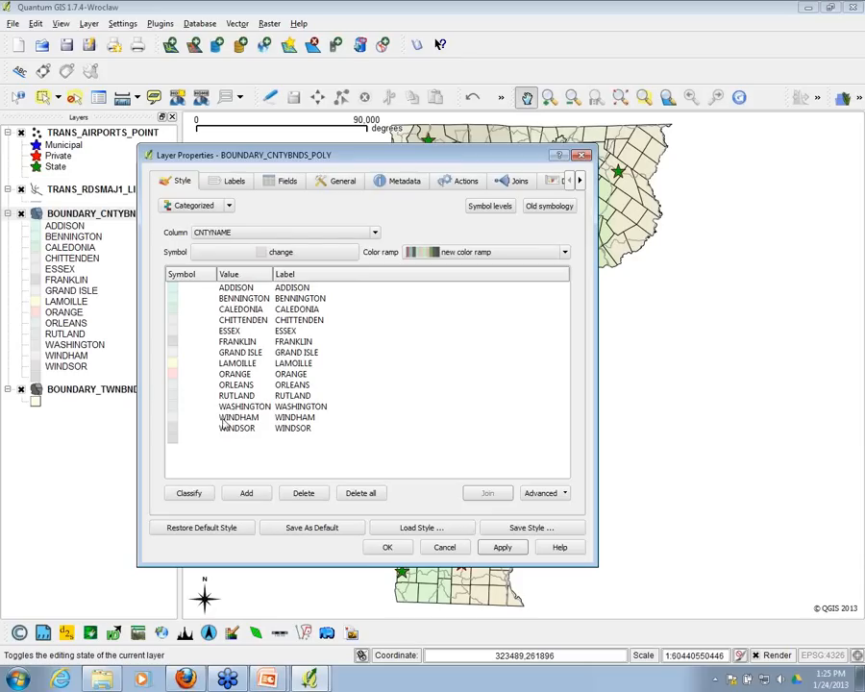
pyautogui.doubleClick(171, 429)
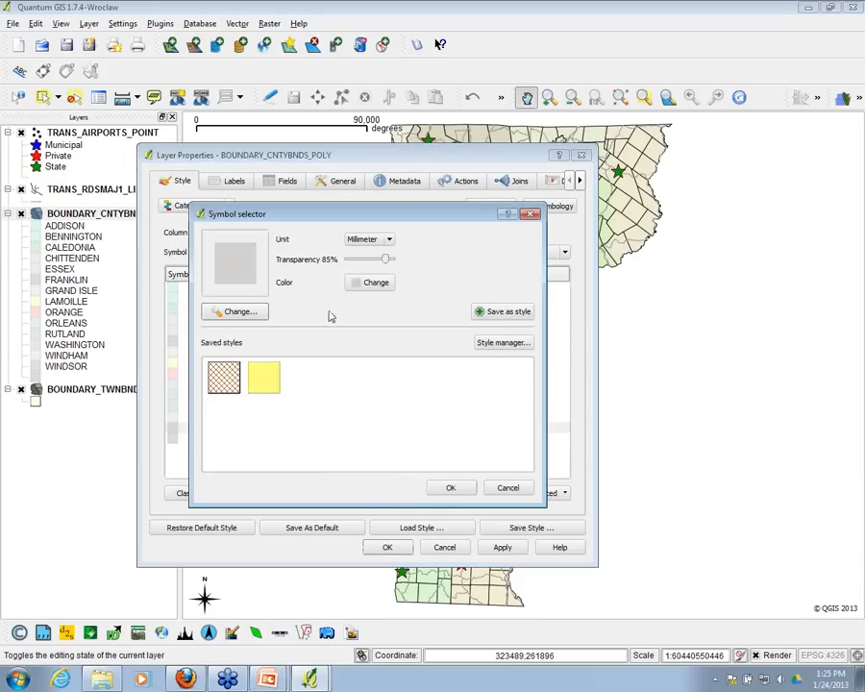
pyautogui.click(374, 283)
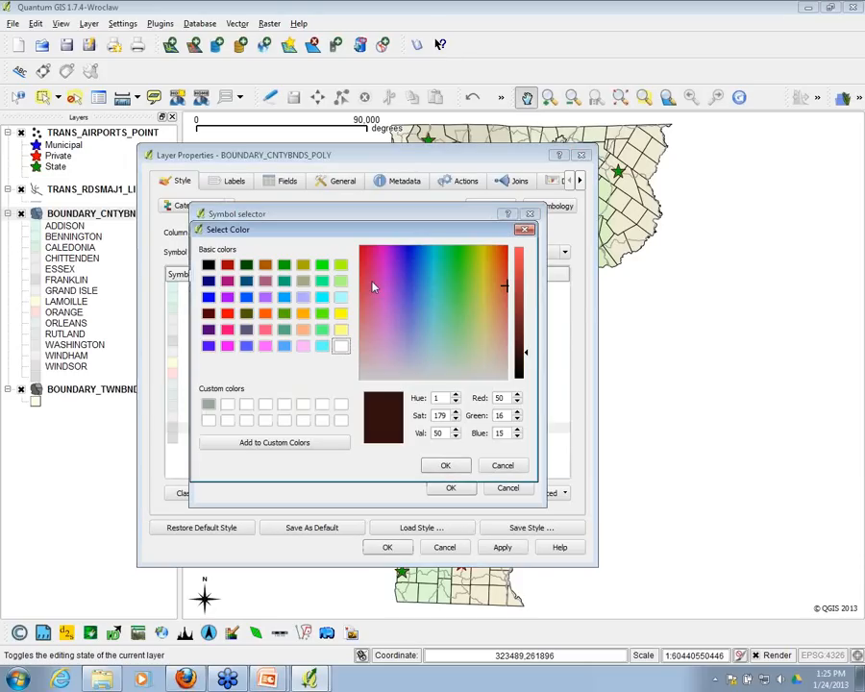
pyautogui.click(266, 298)
pyautogui.click(445, 465)
pyautogui.click(448, 487)
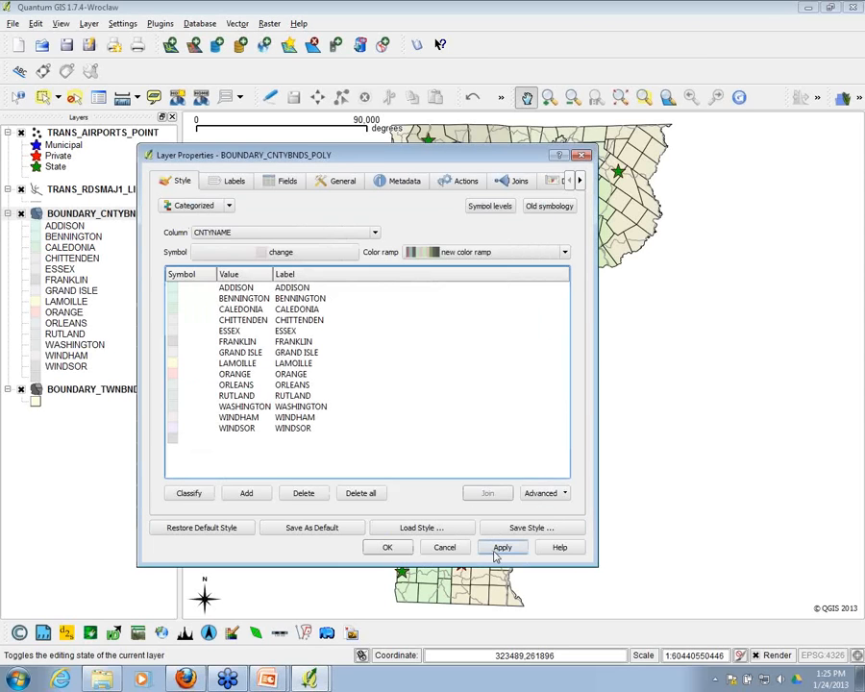
pyautogui.click(496, 551)
# - Change the FRANKLIN county symbol's colour to the orange basic colour and accept the county layer's properties
pyautogui.moveTo(496, 161); pyautogui.dragTo(511, 131)
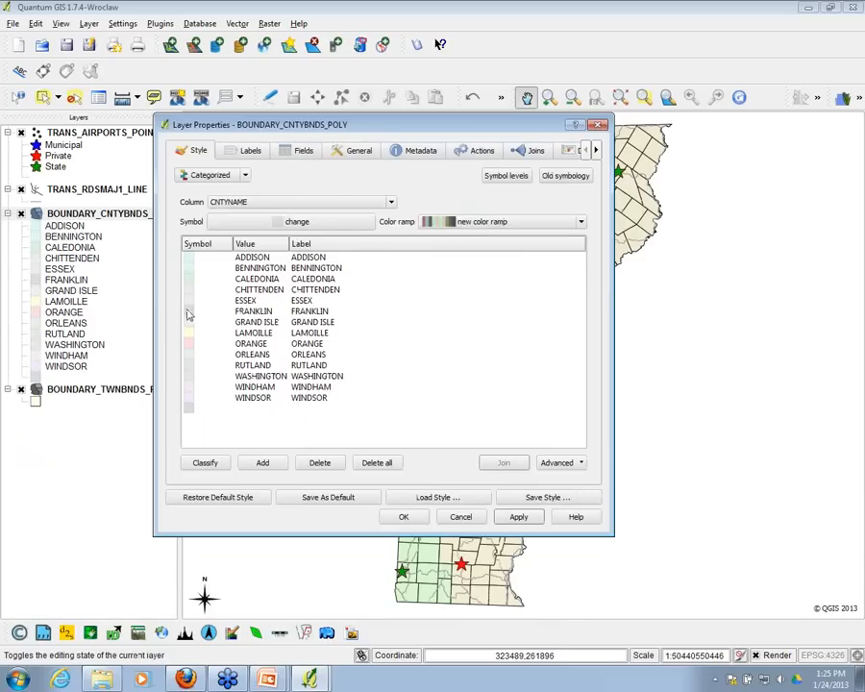
pyautogui.doubleClick(187, 310)
pyautogui.click(384, 253)
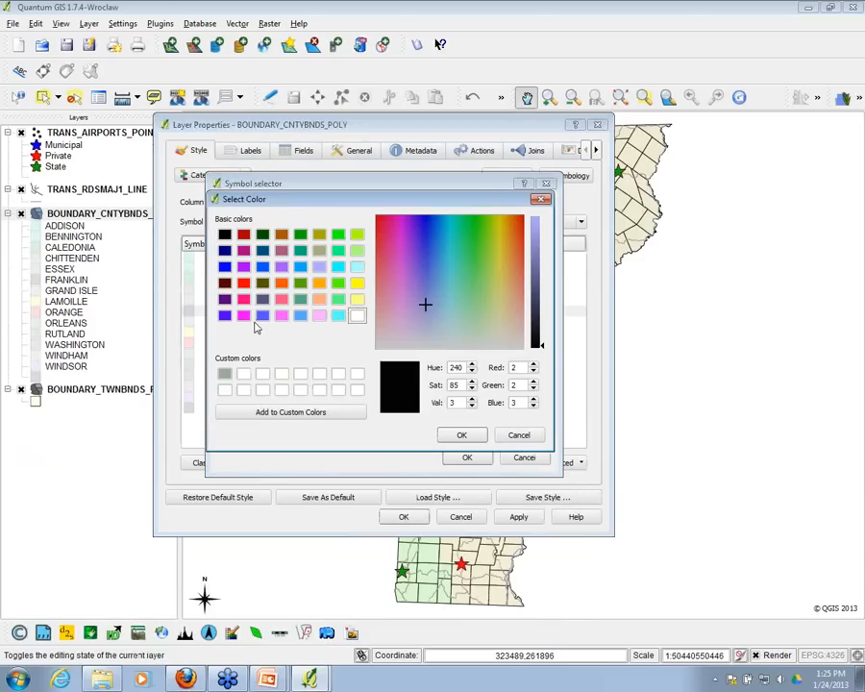
pyautogui.click(319, 283)
pyautogui.click(461, 437)
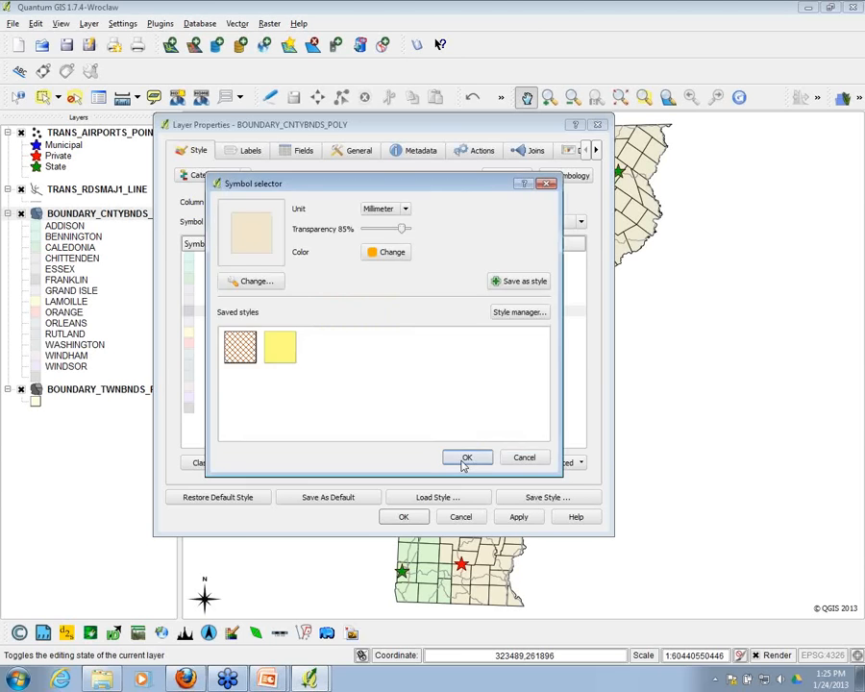
pyautogui.click(466, 457)
pyautogui.moveTo(488, 132); pyautogui.dragTo(565, 154)
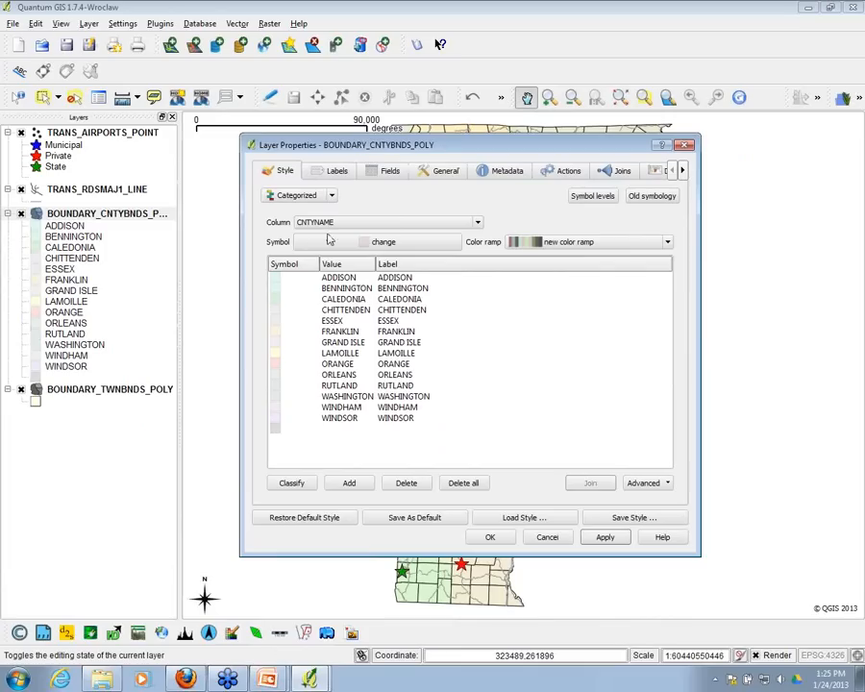
pyautogui.click(492, 539)
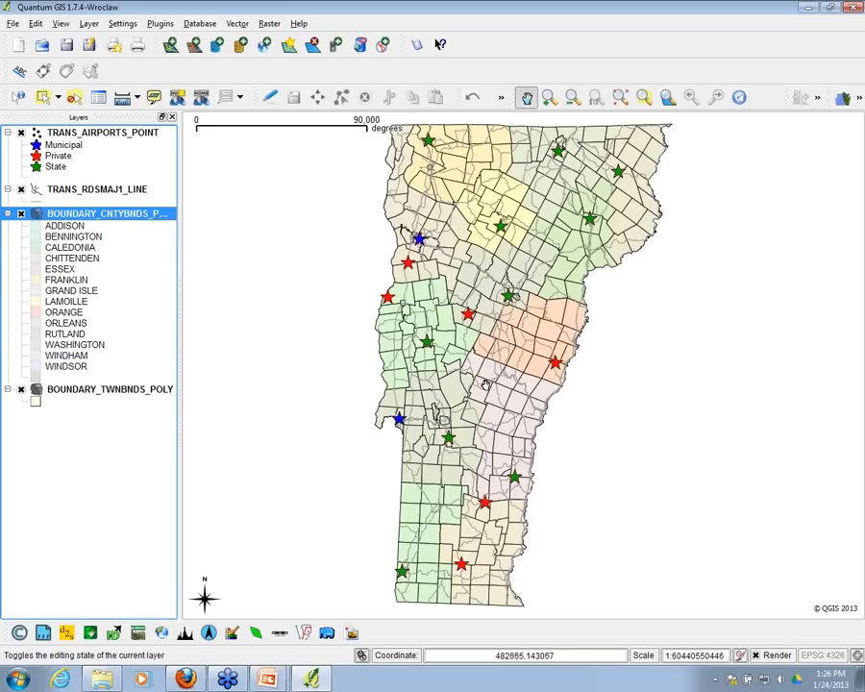
# - Review which property categories are available for the TRANS_AIRPORTS_POINT layer, from Style through Overlay, and close its properties without changes
pyautogui.click(858, 146)
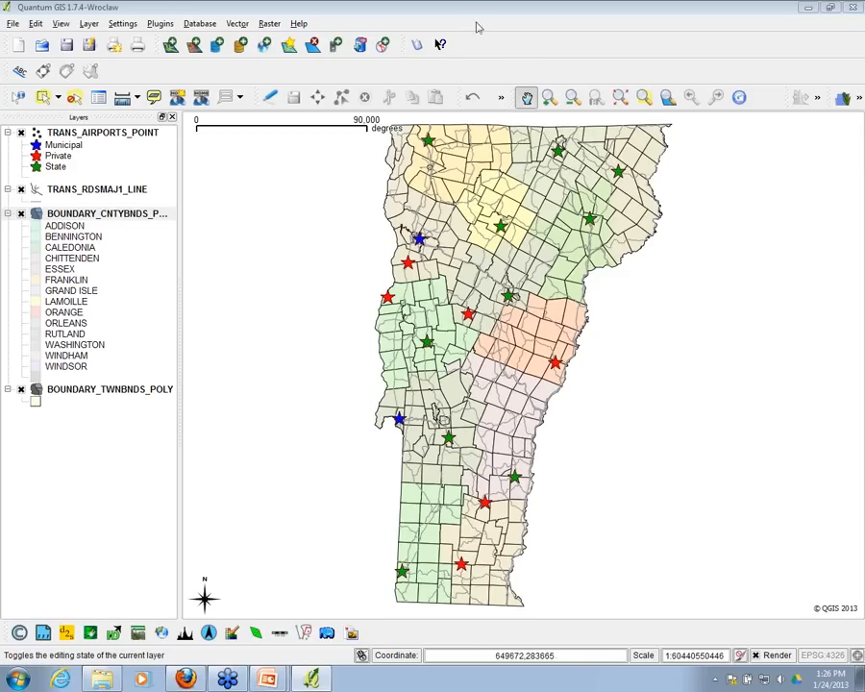
pyautogui.click(106, 135)
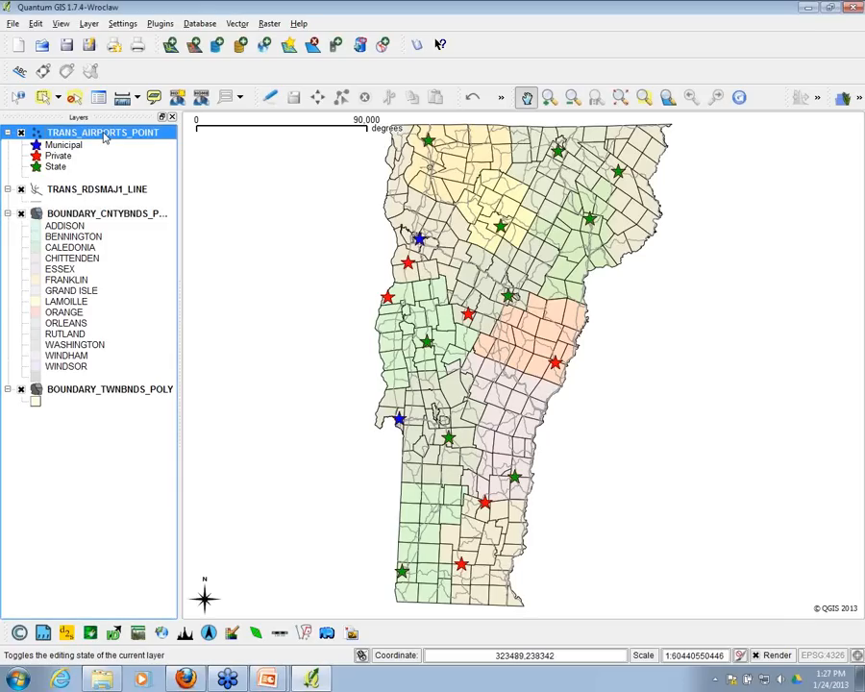
pyautogui.rightClick(106, 136)
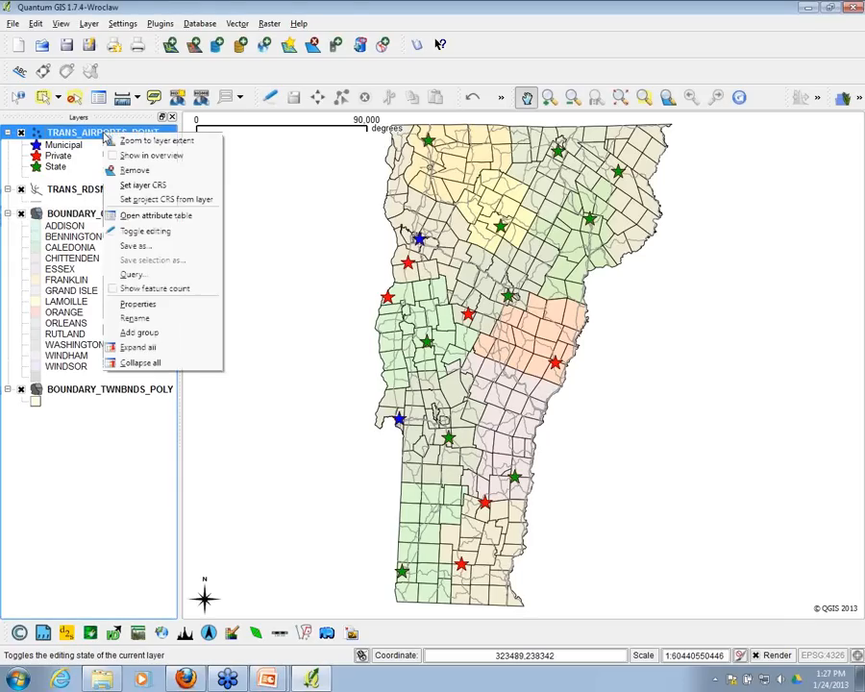
pyautogui.click(127, 304)
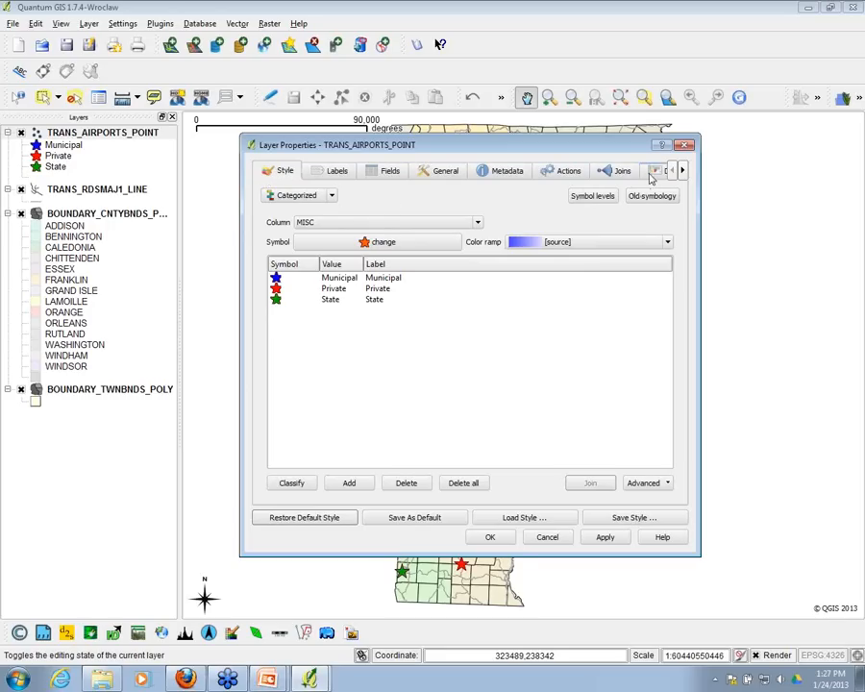
pyautogui.click(684, 170)
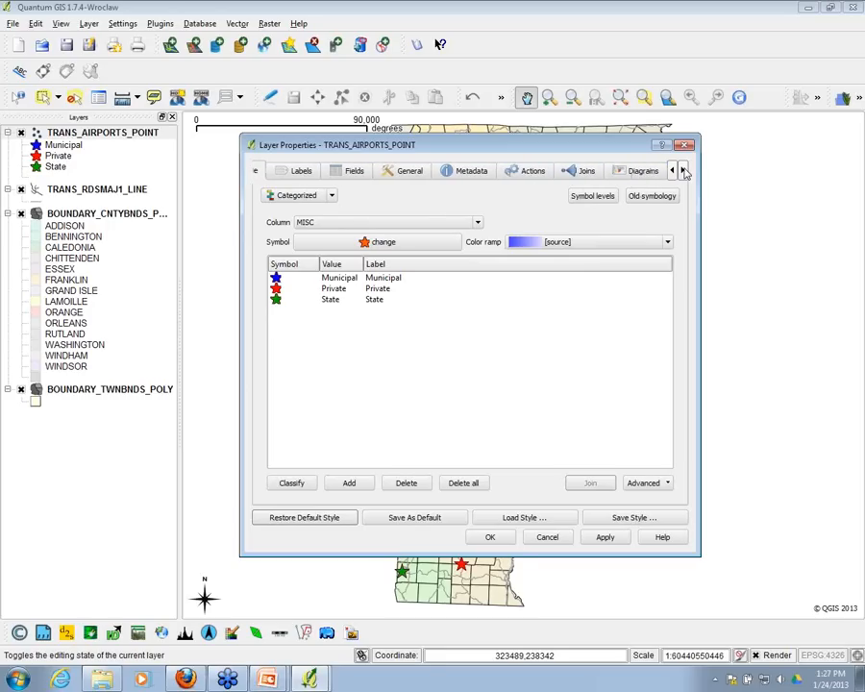
pyautogui.click(683, 170)
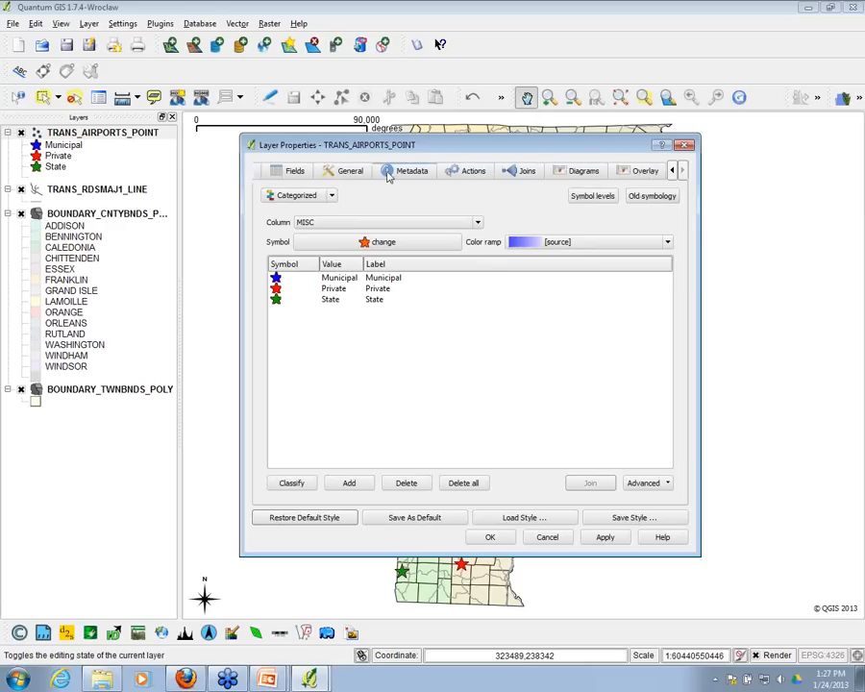
pyautogui.click(672, 171)
pyautogui.click(672, 171)
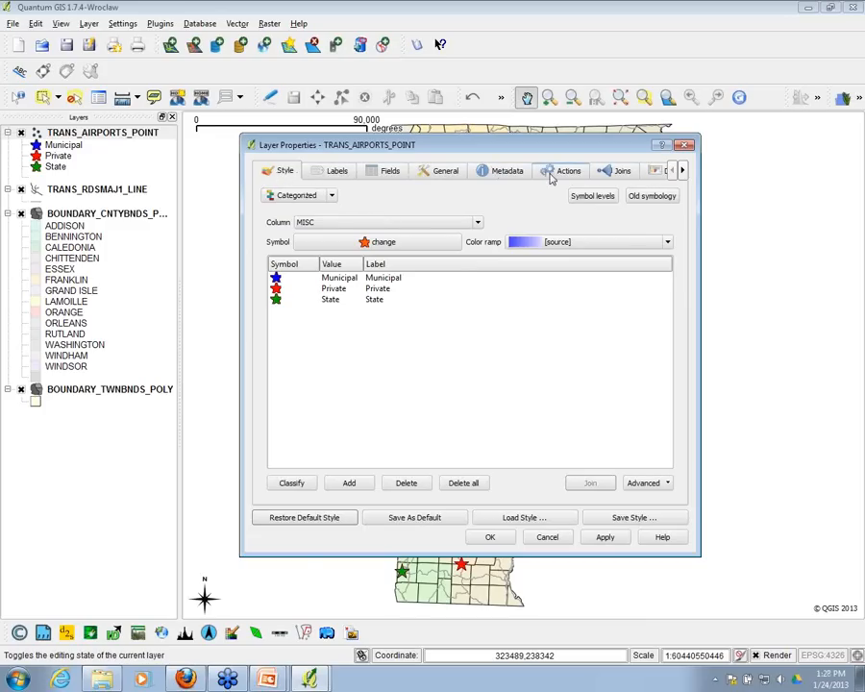
pyautogui.click(686, 146)
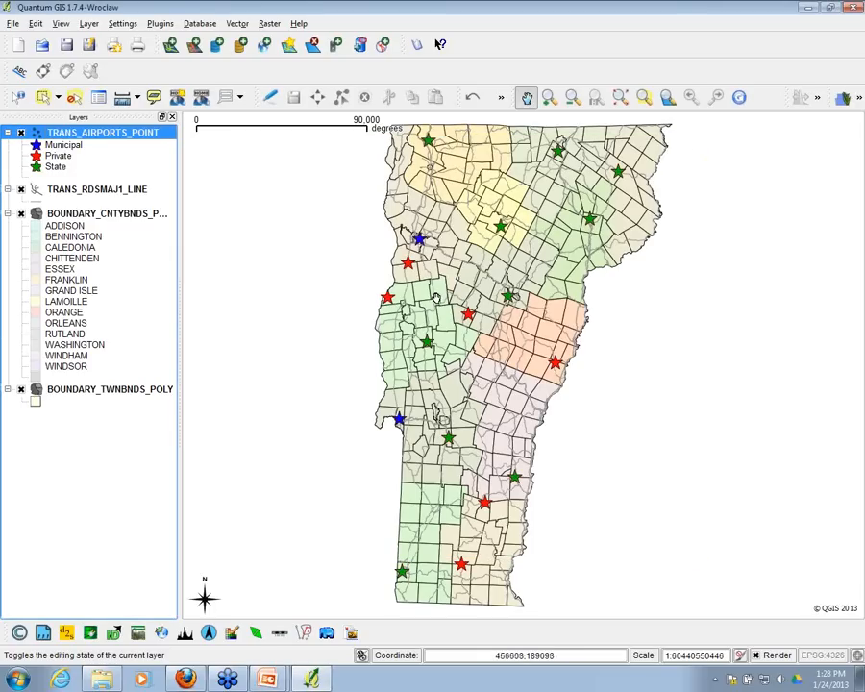
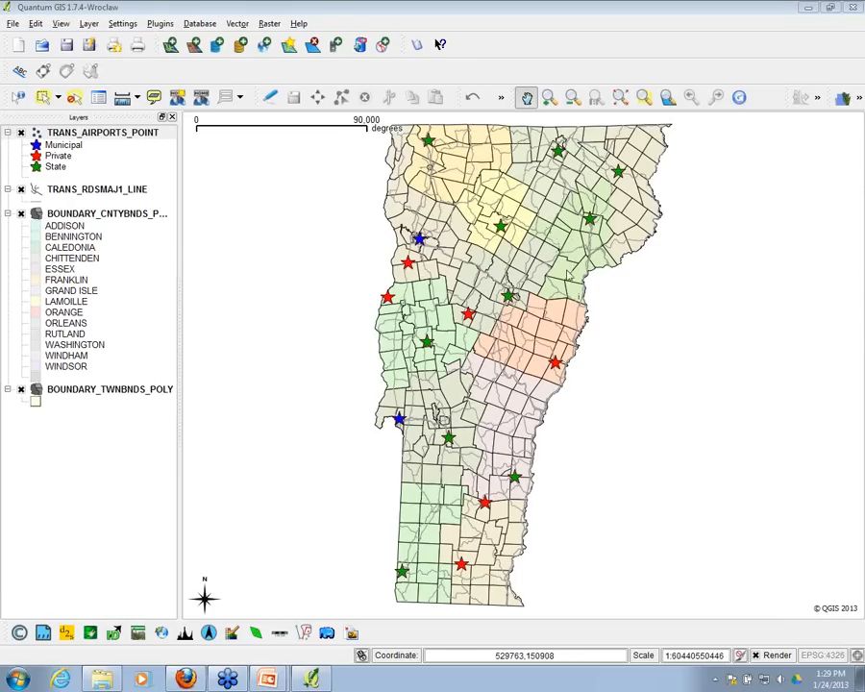
pyautogui.click(570, 368)
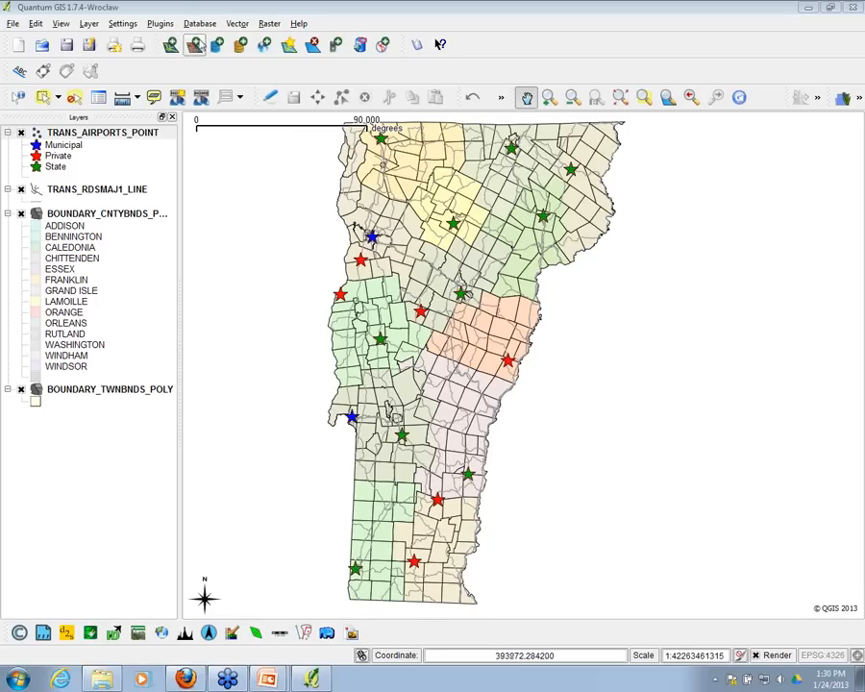
pyautogui.click(193, 46)
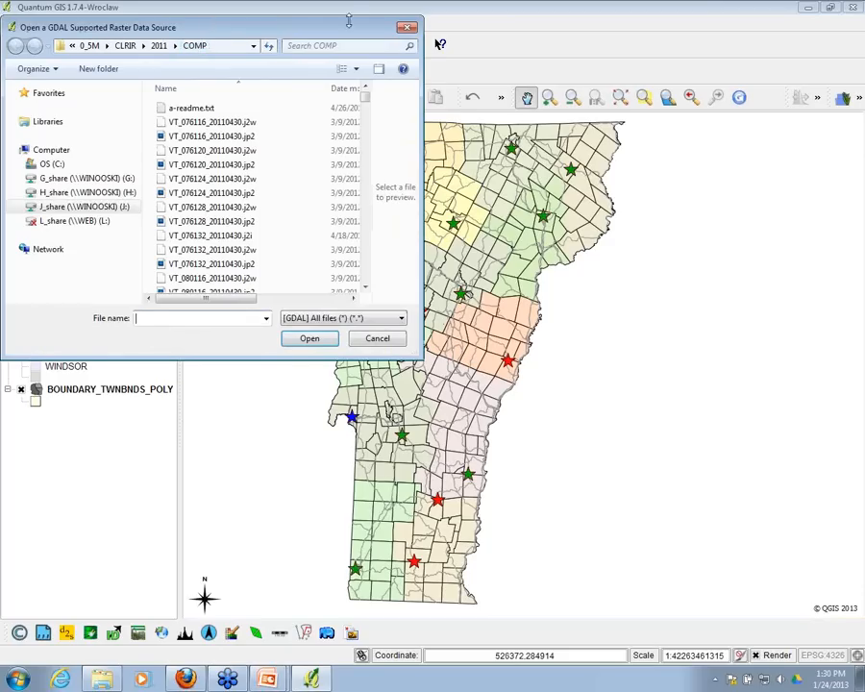
pyautogui.click(407, 27)
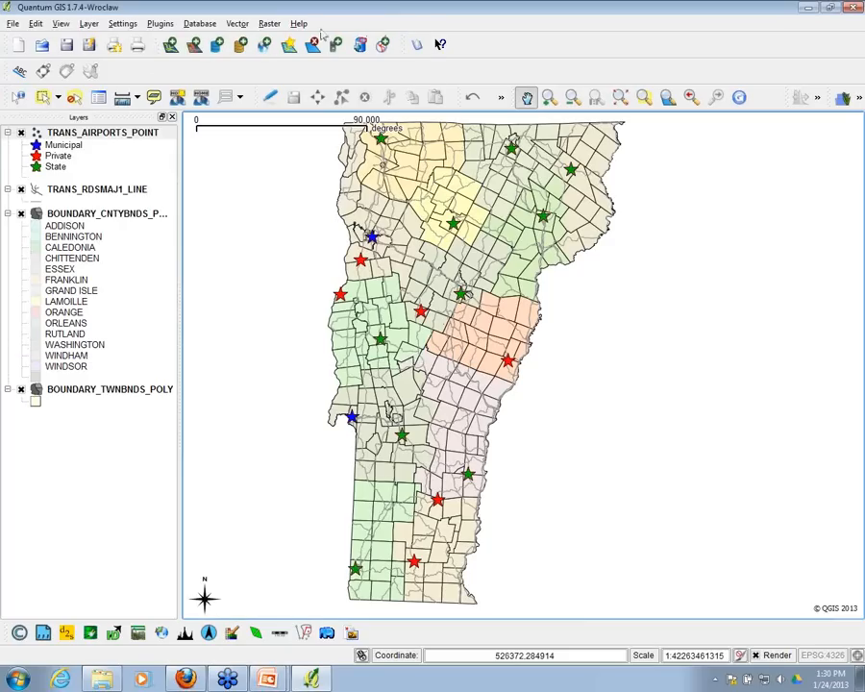
# - Start adding a raster layer and browse to the INTROGIS\DATA\Lyndonville folder on the C: drive
pyautogui.click(193, 46)
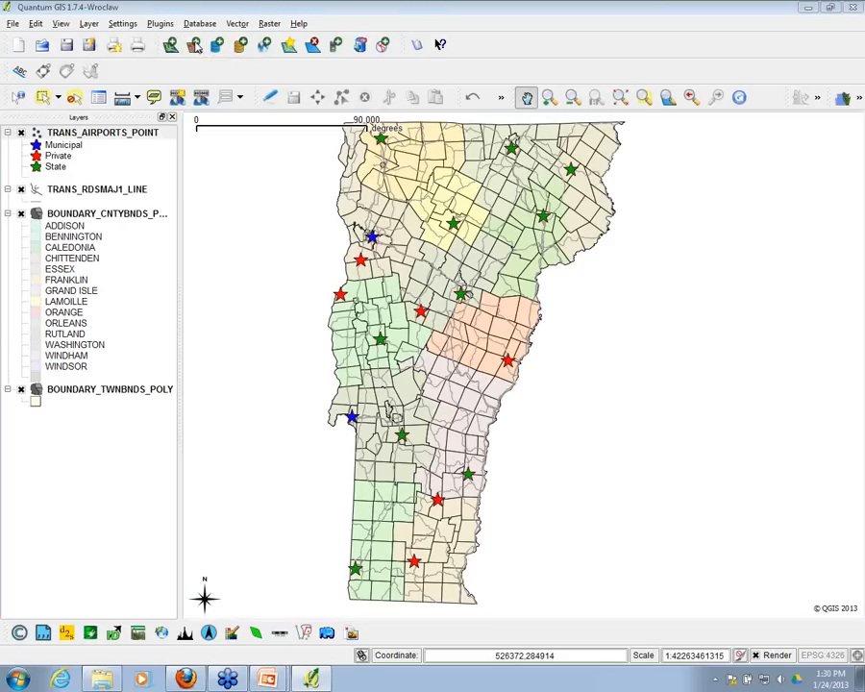
pyautogui.moveTo(260, 13); pyautogui.dragTo(527, 132)
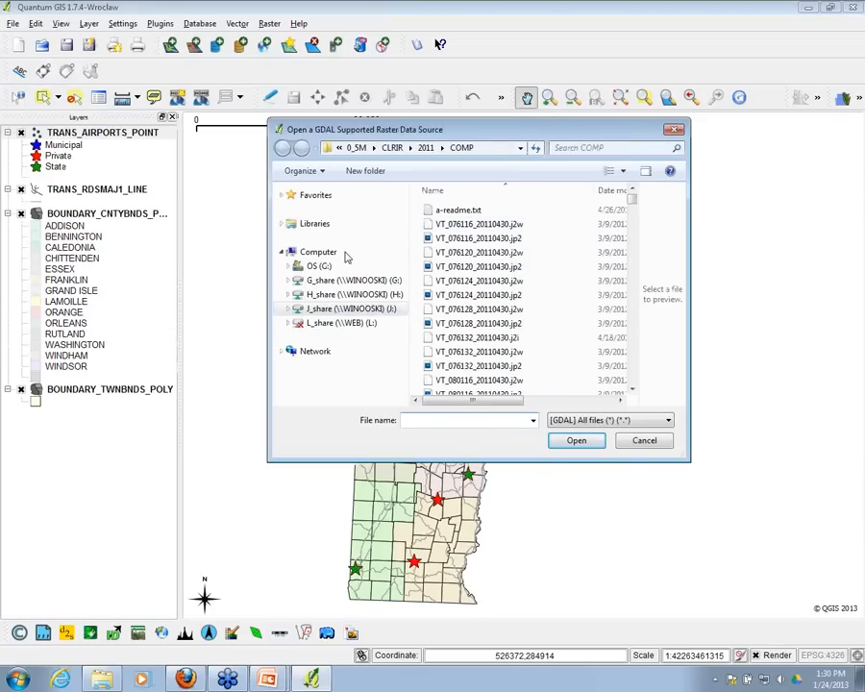
pyautogui.click(288, 266)
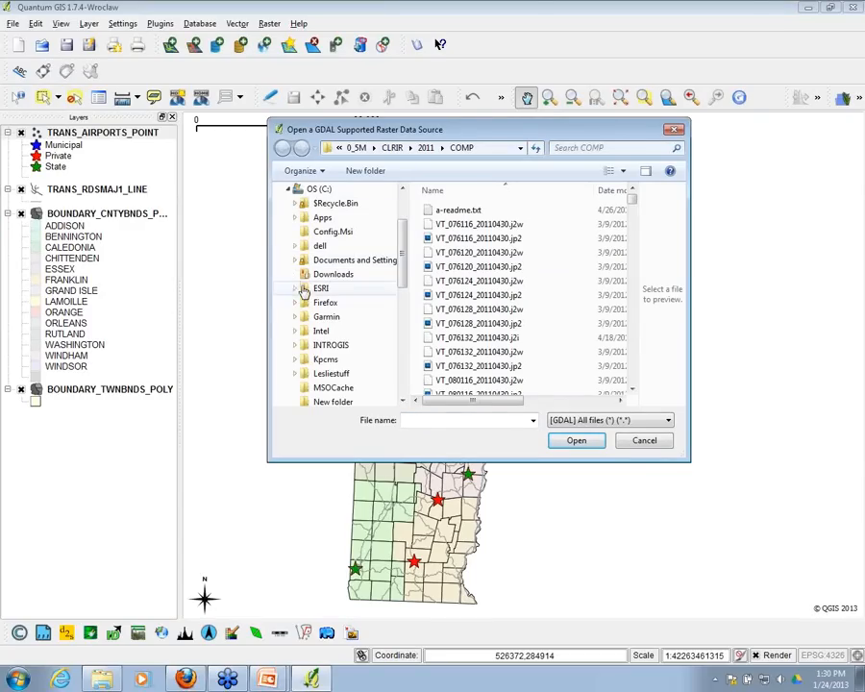
pyautogui.click(296, 345)
pyautogui.click(302, 332)
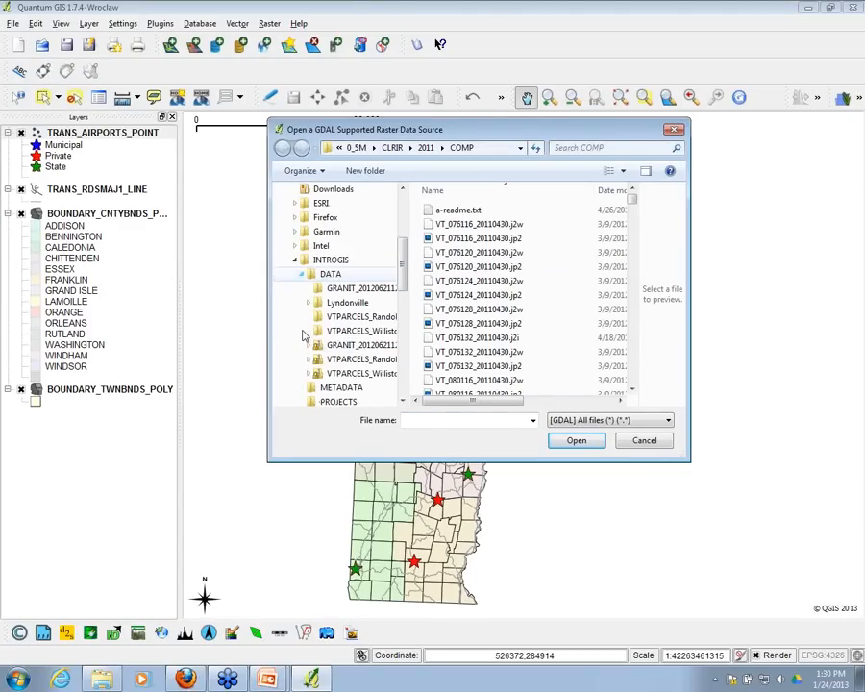
pyautogui.click(331, 274)
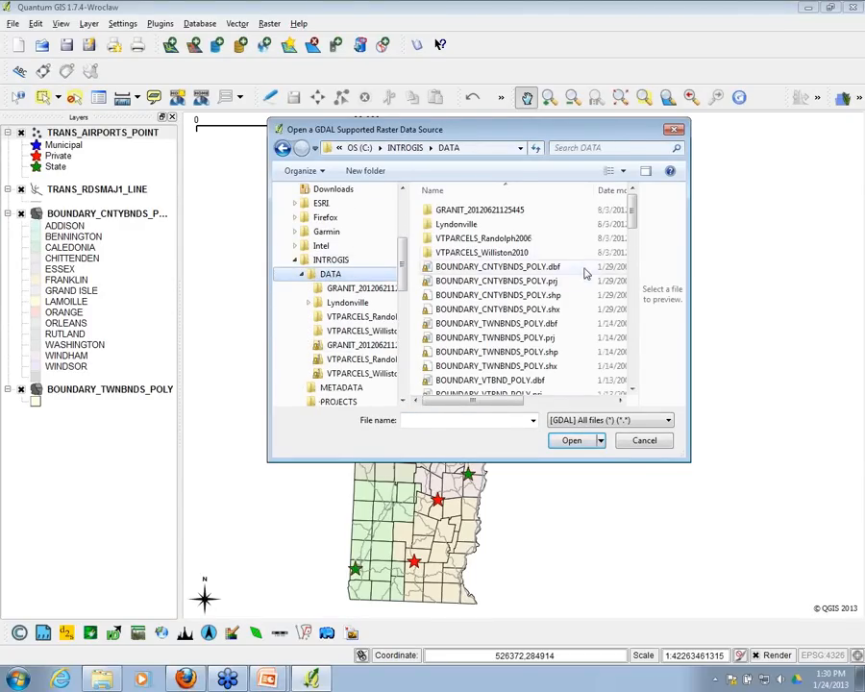
pyautogui.doubleClick(448, 225)
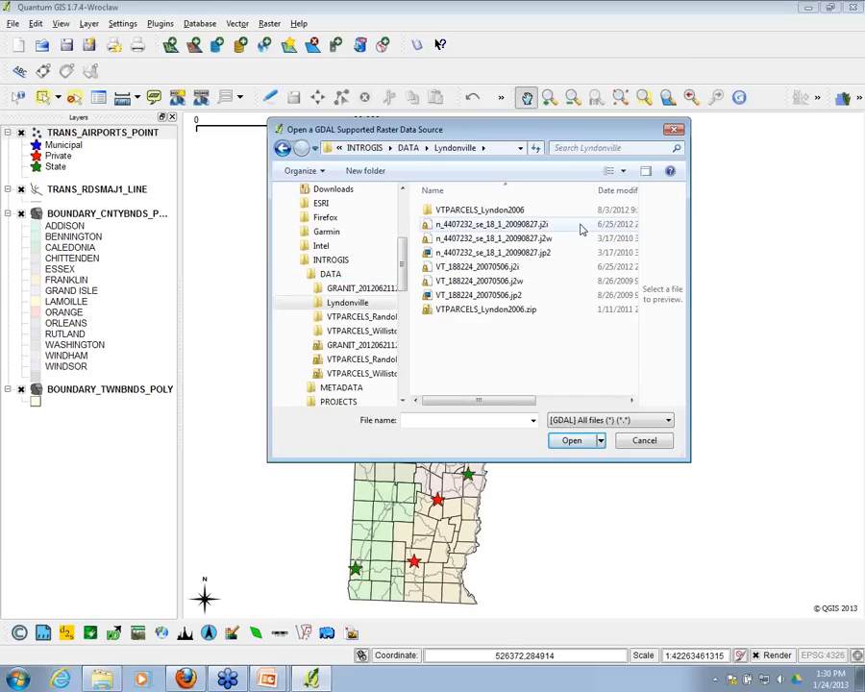
# - Add the n_4407232_se_18_1_20090827.jp2 image as a raster layer and zoom the map to its extent
pyautogui.click(534, 254)
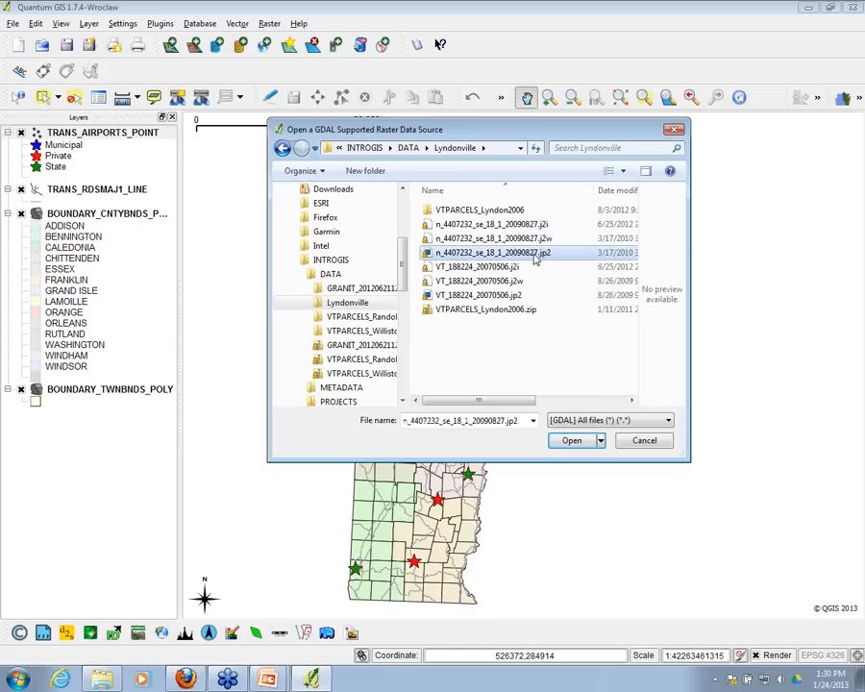
pyautogui.click(572, 441)
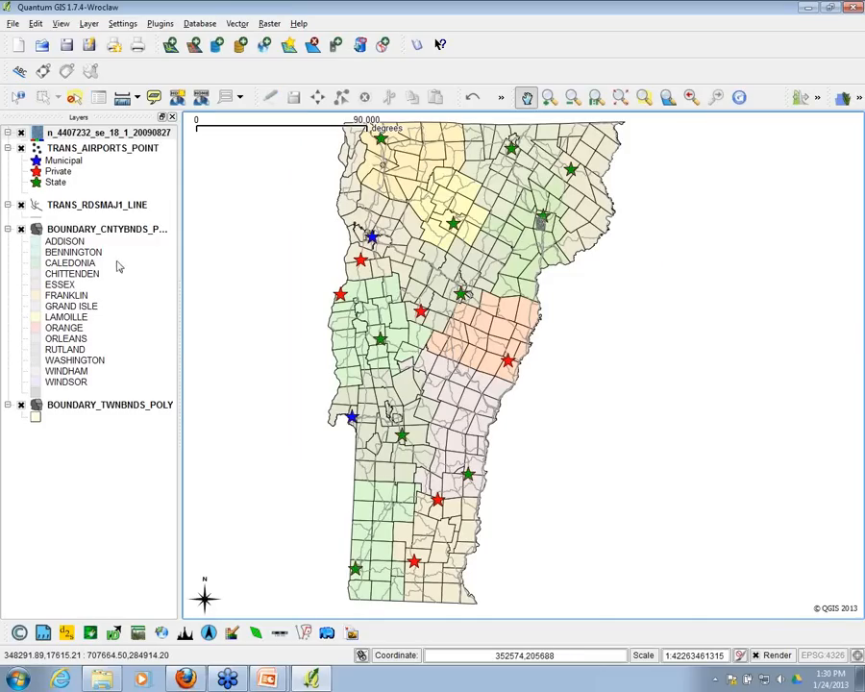
pyautogui.rightClick(75, 134)
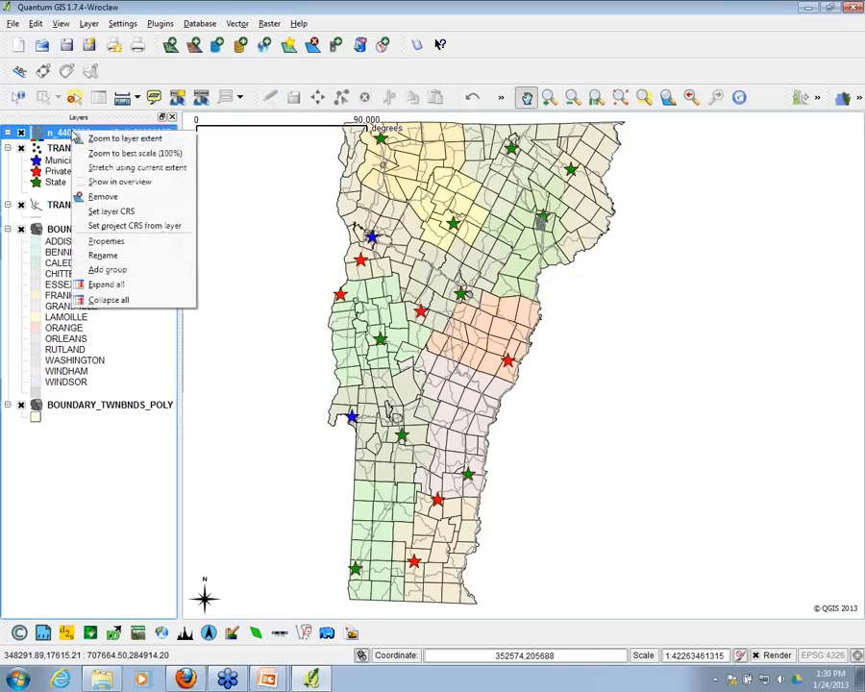
pyautogui.click(90, 138)
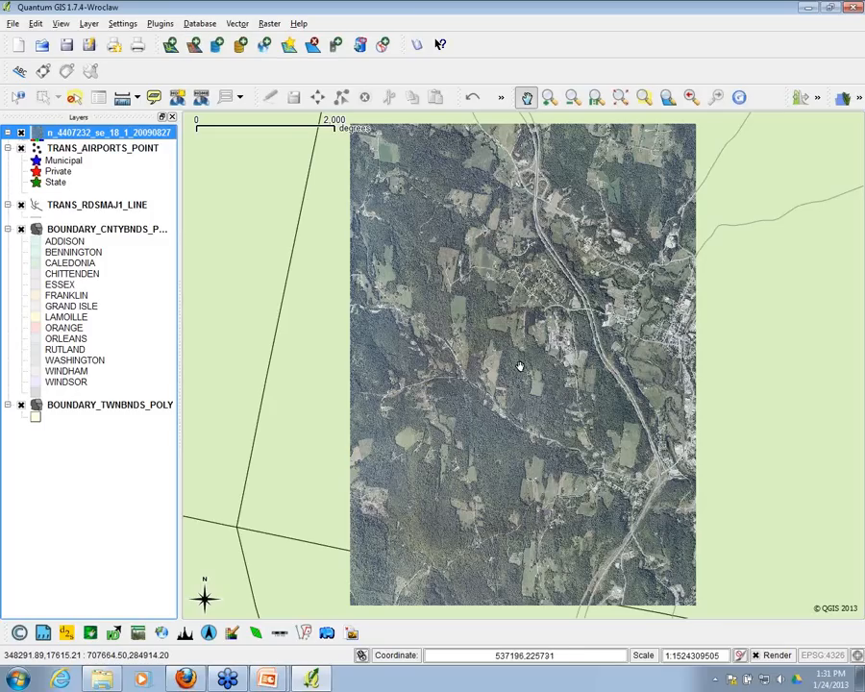
# - Hide the n_4407232_se_18_1_20090827 aerial image layer
pyautogui.click(196, 47)
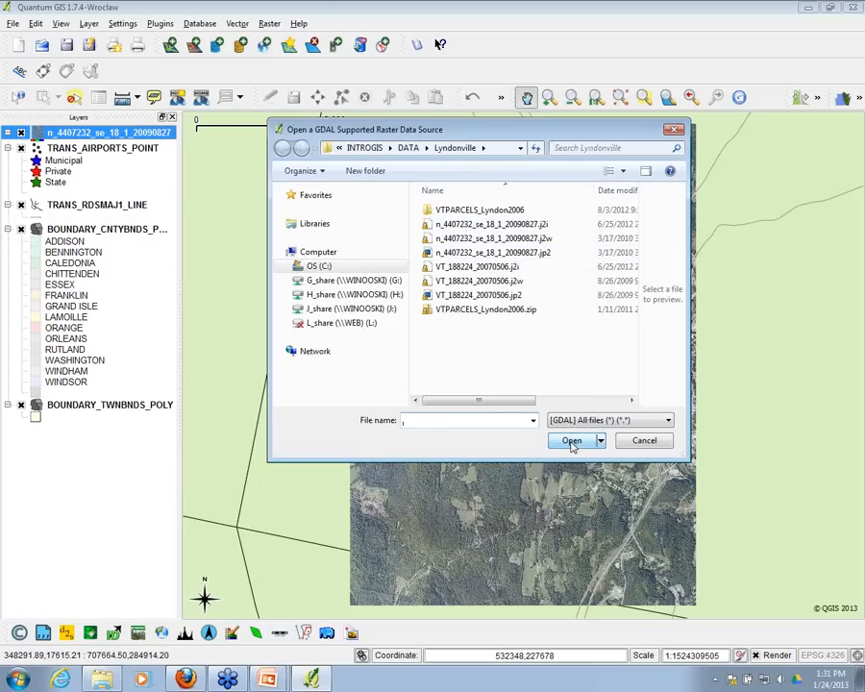
pyautogui.click(642, 440)
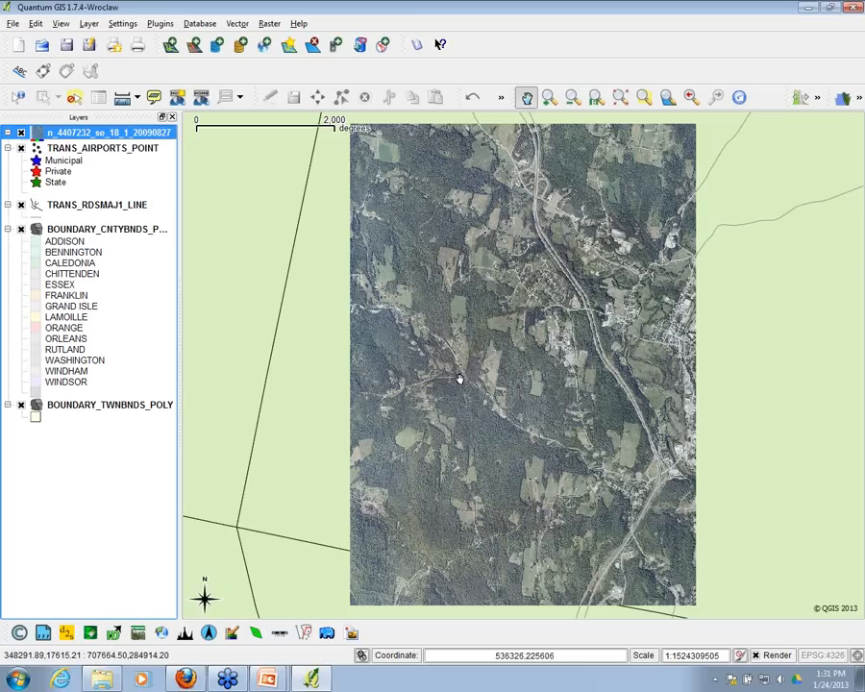
pyautogui.click(21, 132)
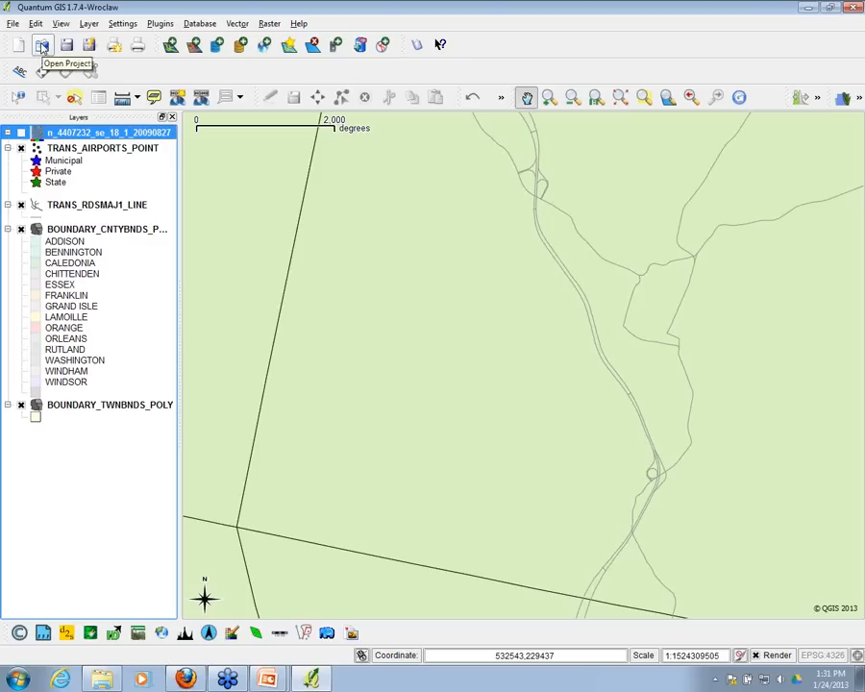
# - Open the project ch4exerciseb.qgs from the PROJECTS folder, discarding the changes to the current project
pyautogui.click(43, 45)
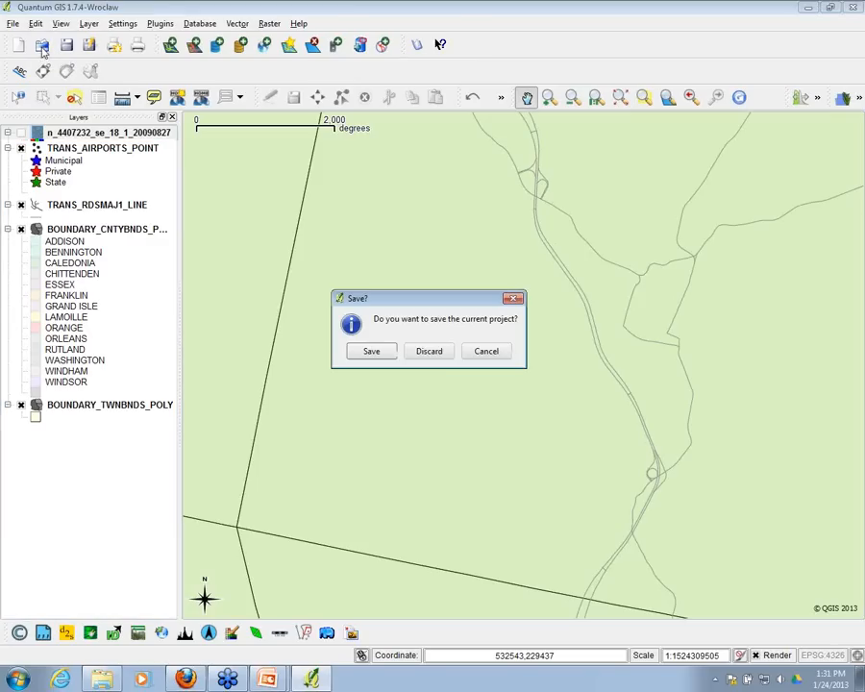
pyautogui.click(430, 352)
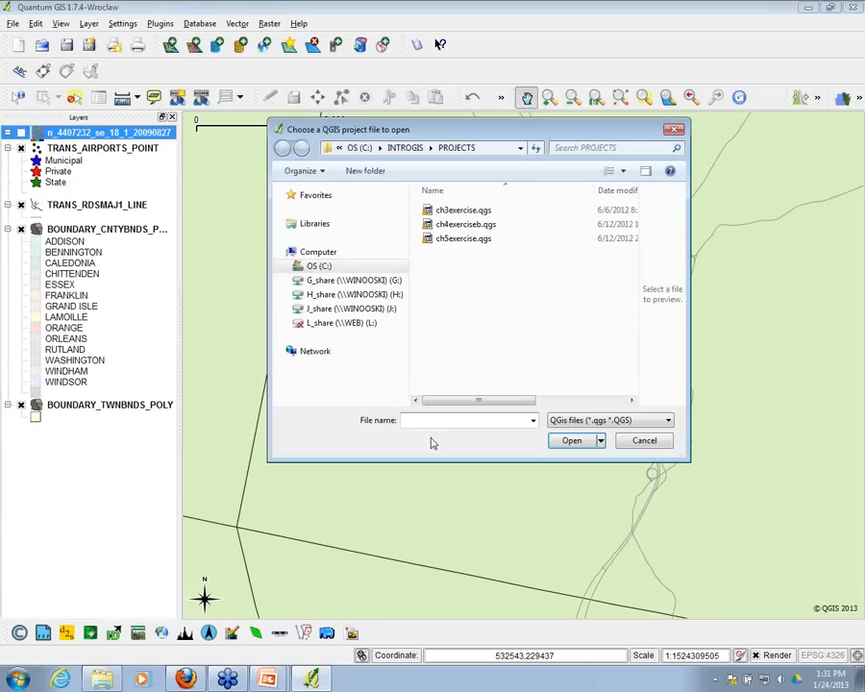
pyautogui.click(438, 223)
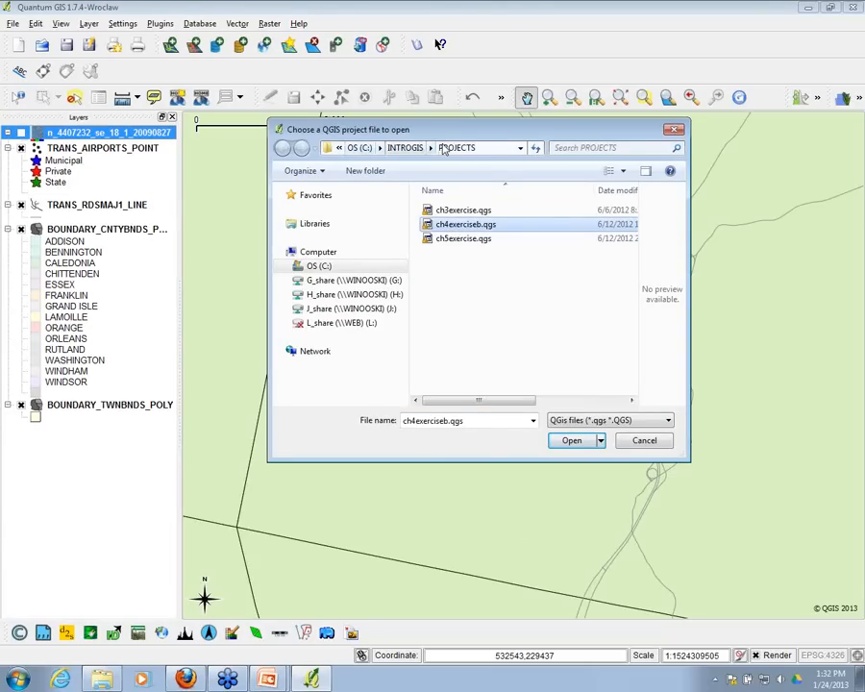
pyautogui.click(571, 442)
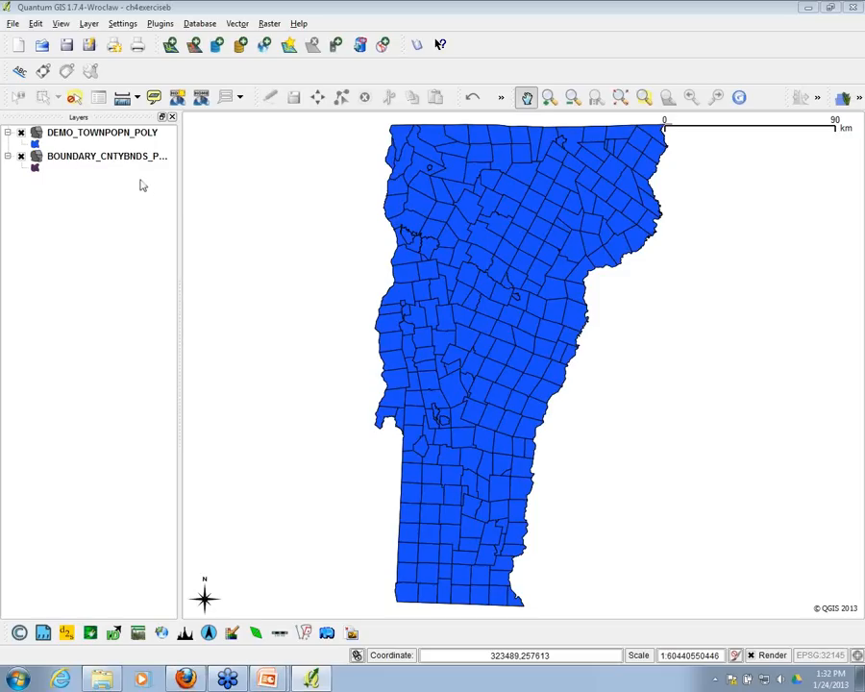
# - Open the properties of the DEMO_TOWNPOPN_POLY layer and switch its style to the new symbology
pyautogui.click(95, 134)
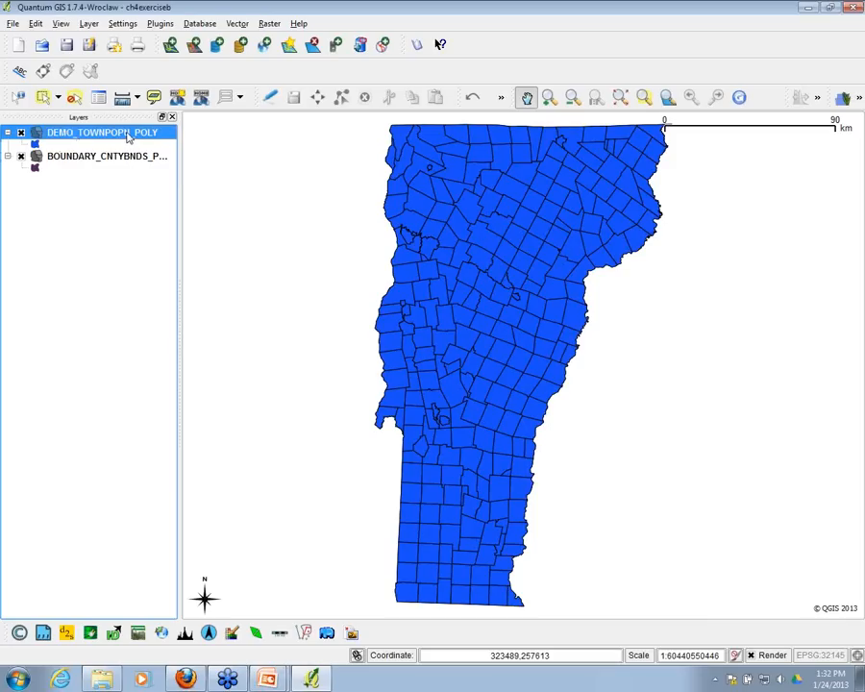
pyautogui.rightClick(128, 137)
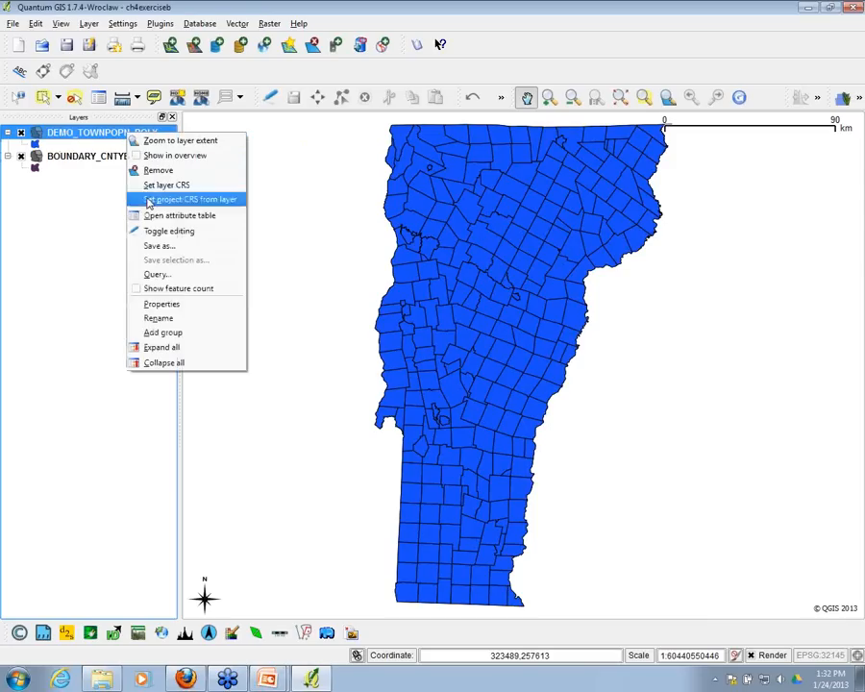
pyautogui.click(157, 304)
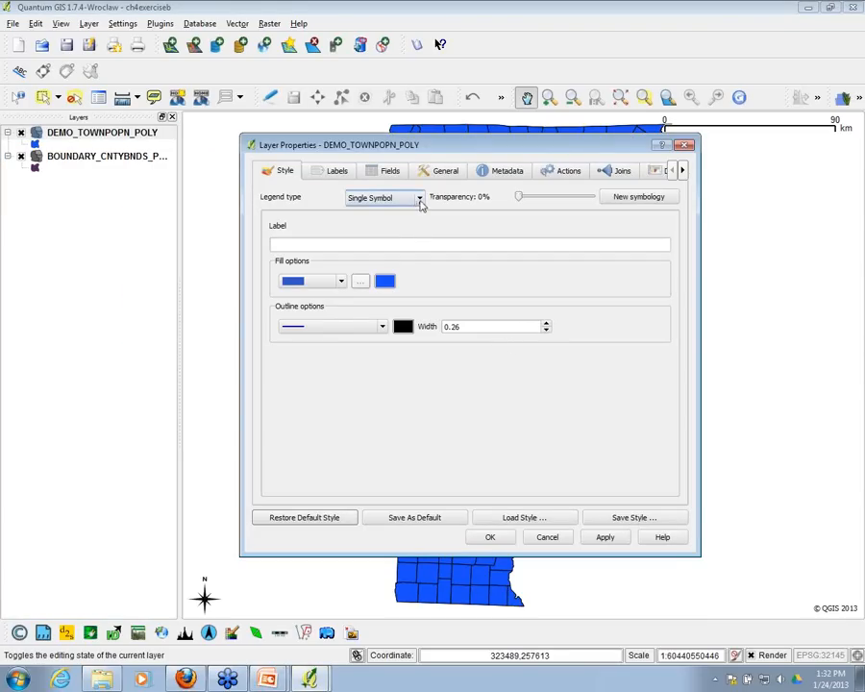
pyautogui.click(633, 198)
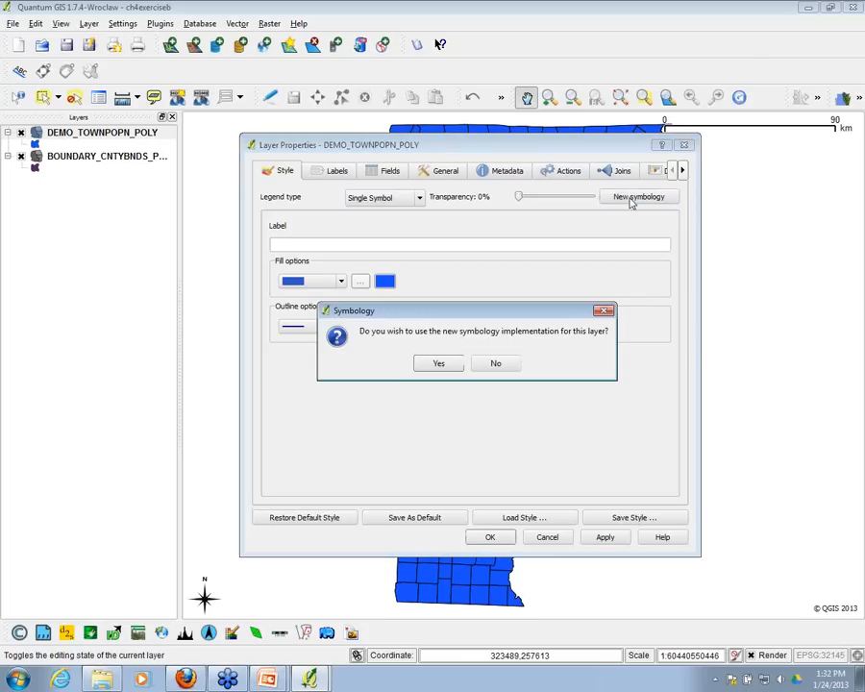
pyautogui.click(440, 366)
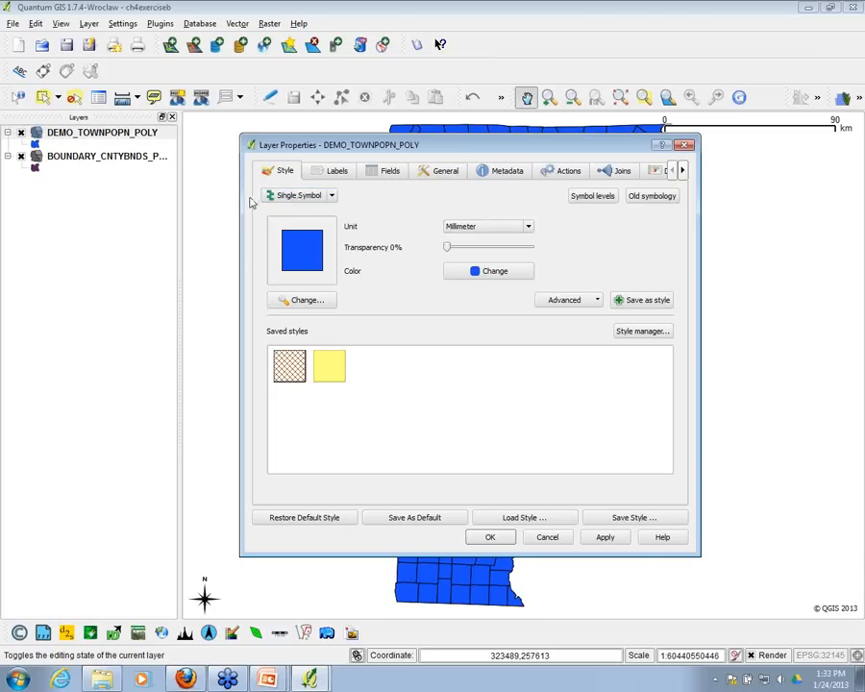
# - Set the layer's style to Graduated, using the POPN2000 column
pyautogui.click(332, 197)
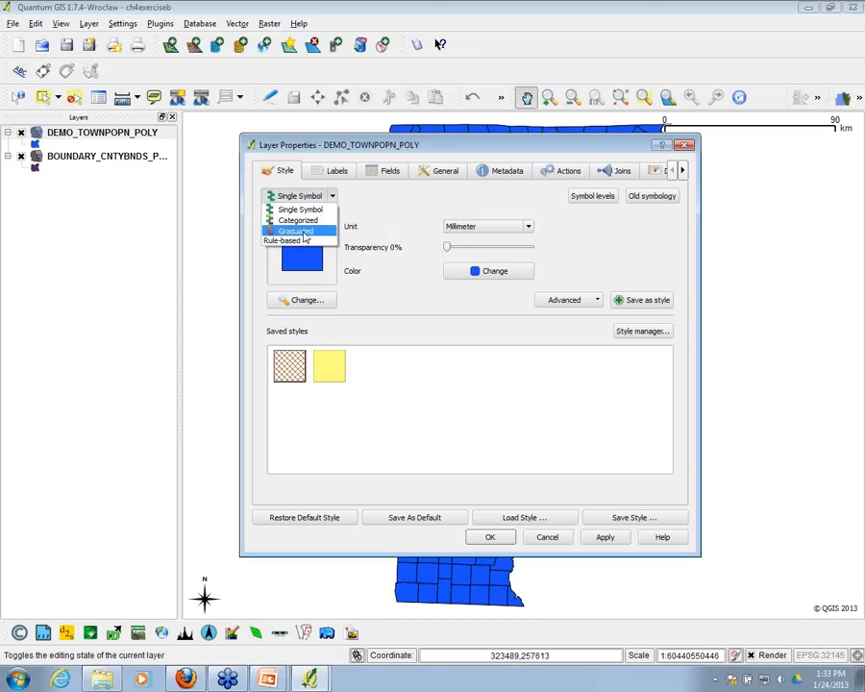
pyautogui.click(303, 234)
pyautogui.click(543, 223)
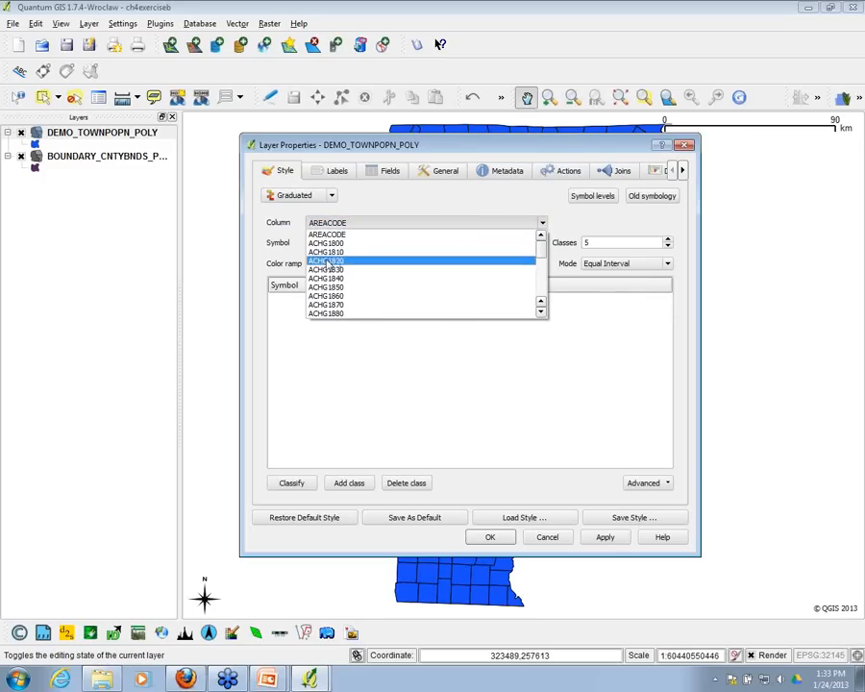
pyautogui.click(542, 313)
pyautogui.click(542, 314)
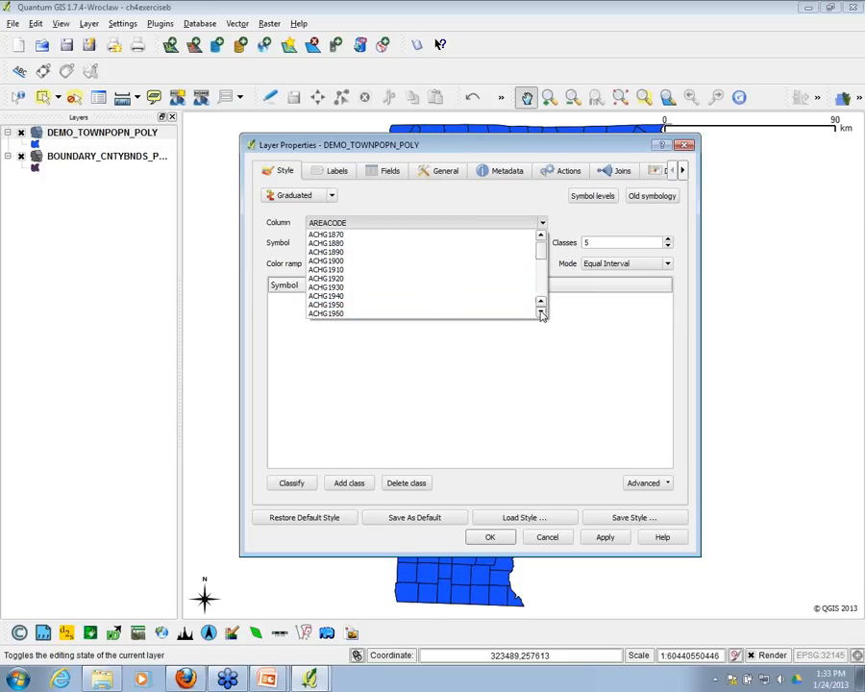
pyautogui.click(541, 313)
pyautogui.click(541, 313)
pyautogui.click(541, 313)
pyautogui.click(541, 314)
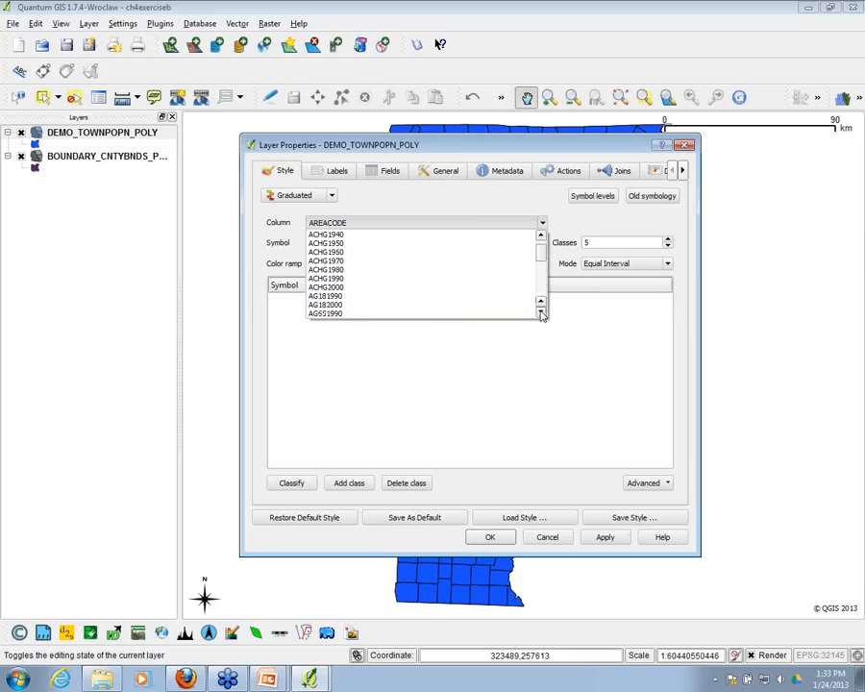
pyautogui.click(541, 313)
pyautogui.click(541, 313)
pyautogui.click(541, 314)
pyautogui.click(541, 313)
pyautogui.click(541, 313)
pyautogui.click(541, 313)
pyautogui.click(541, 313)
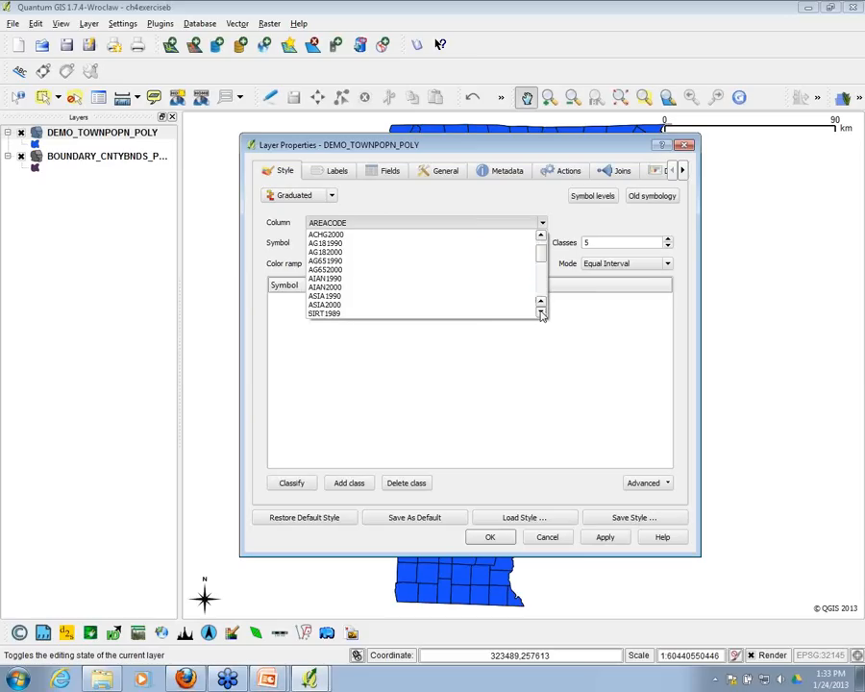
pyautogui.click(541, 314)
pyautogui.click(541, 313)
pyautogui.click(541, 313)
pyautogui.click(541, 314)
pyautogui.click(541, 313)
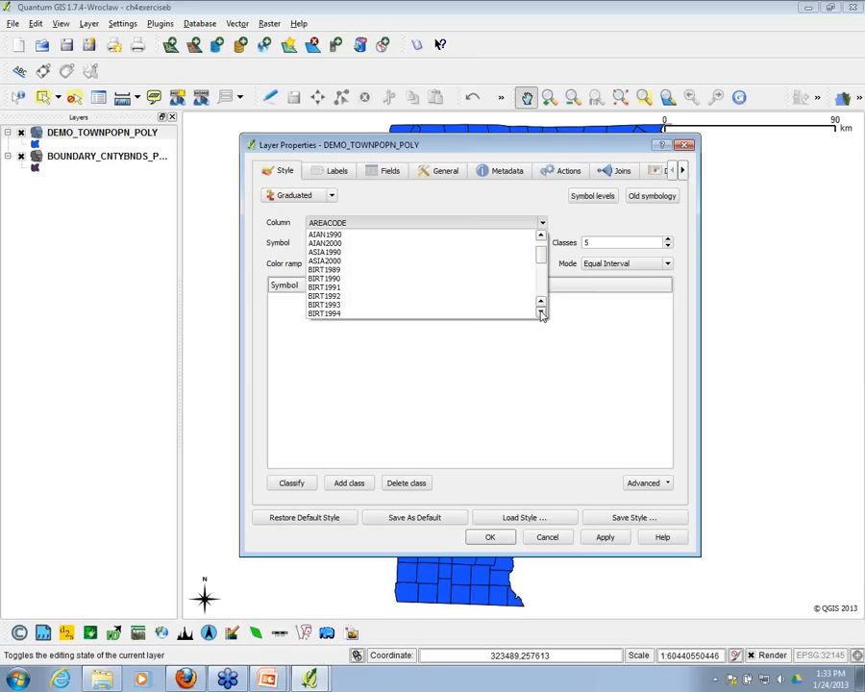
pyautogui.click(541, 313)
pyautogui.click(541, 313)
pyautogui.click(541, 314)
pyautogui.click(541, 314)
pyautogui.moveTo(542, 260); pyautogui.dragTo(547, 292)
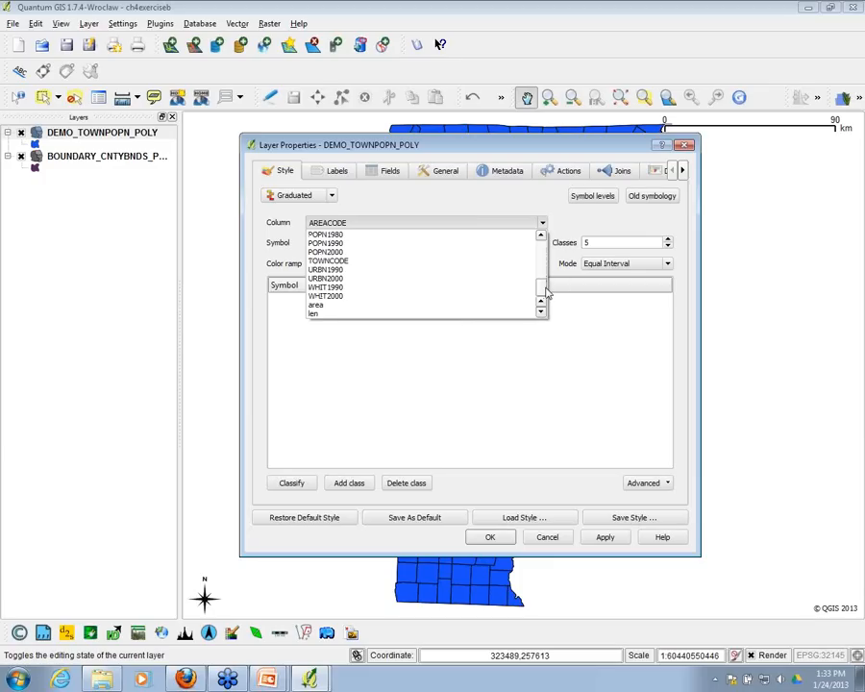
pyautogui.click(541, 235)
pyautogui.click(541, 236)
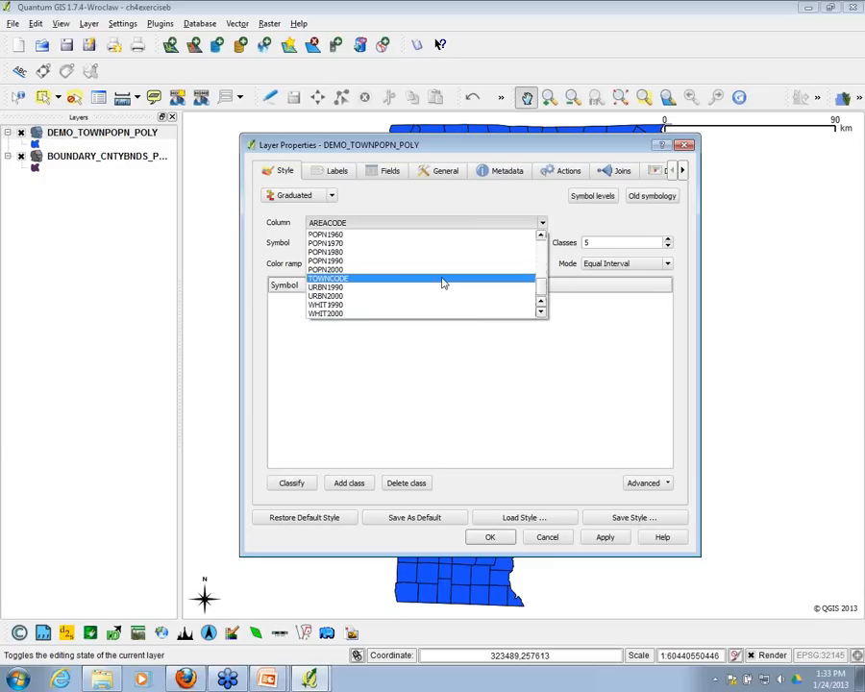
pyautogui.click(320, 270)
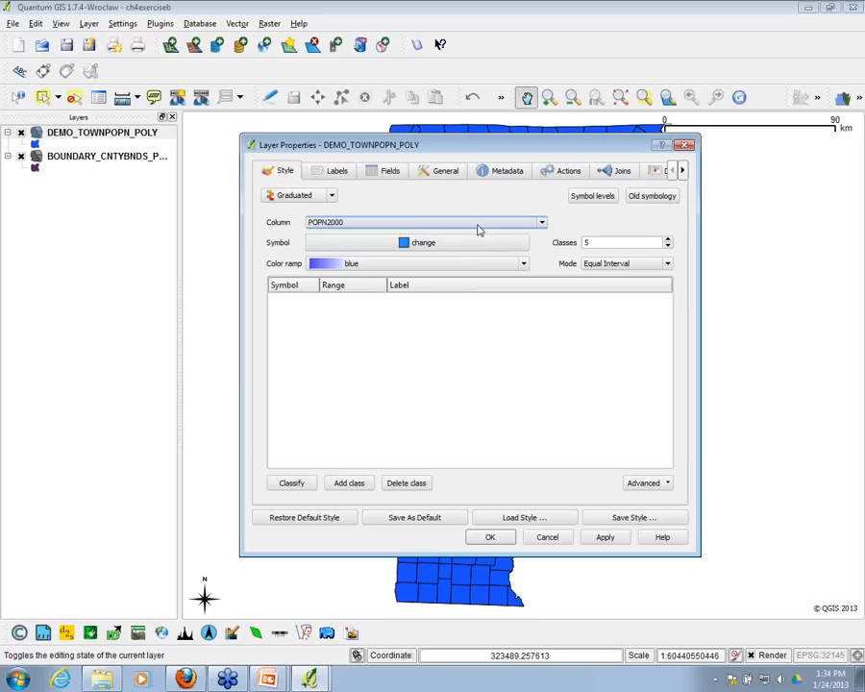
# - Examine the symbol settings and the available color ramps, keeping the blue ramp
pyautogui.click(419, 246)
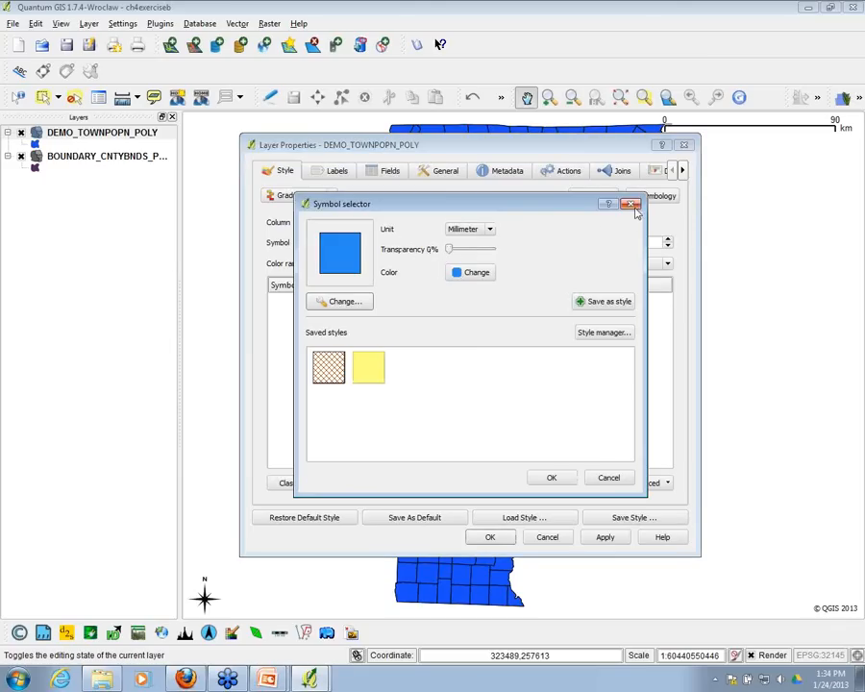
pyautogui.click(553, 481)
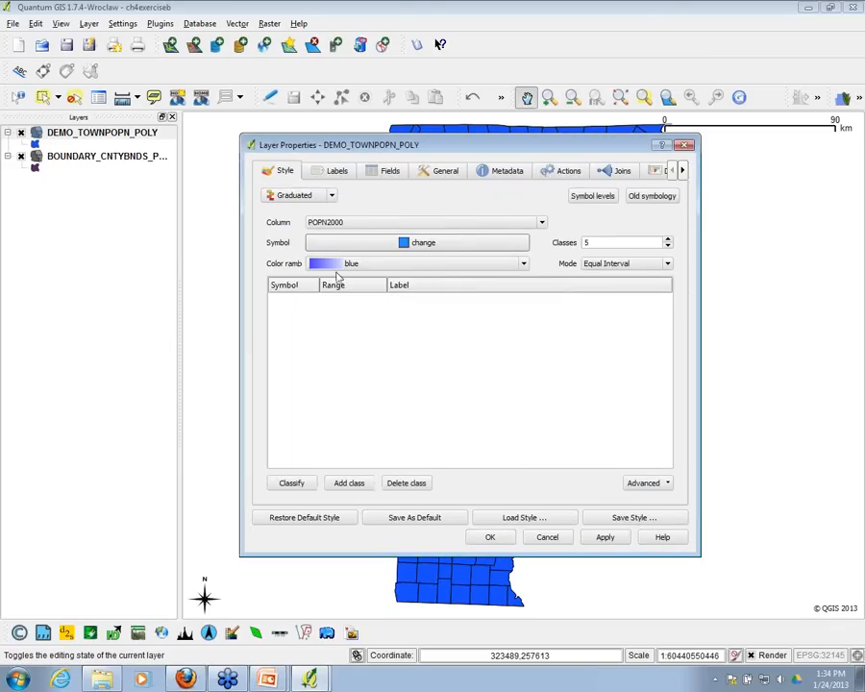
pyautogui.click(524, 265)
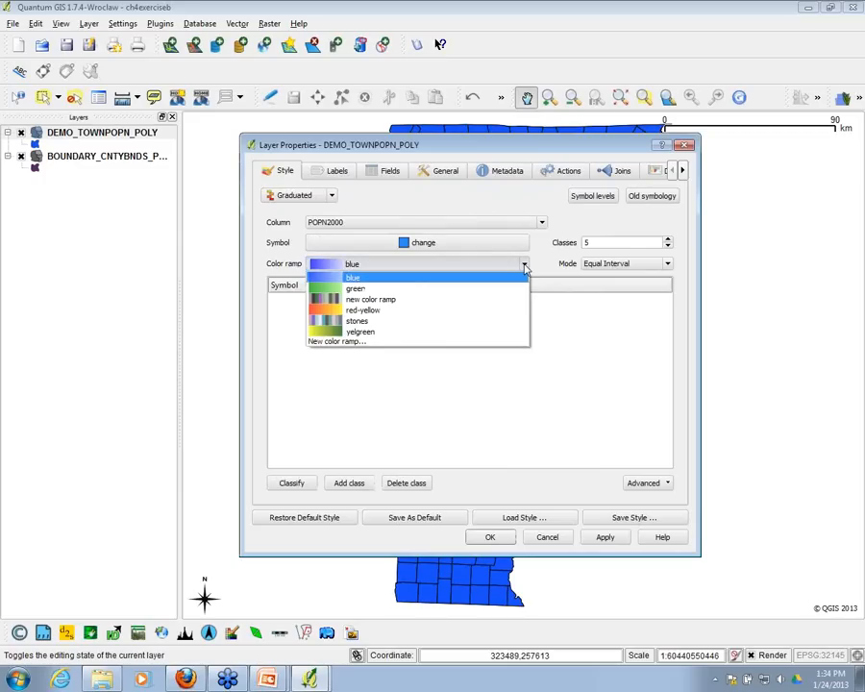
pyautogui.click(439, 278)
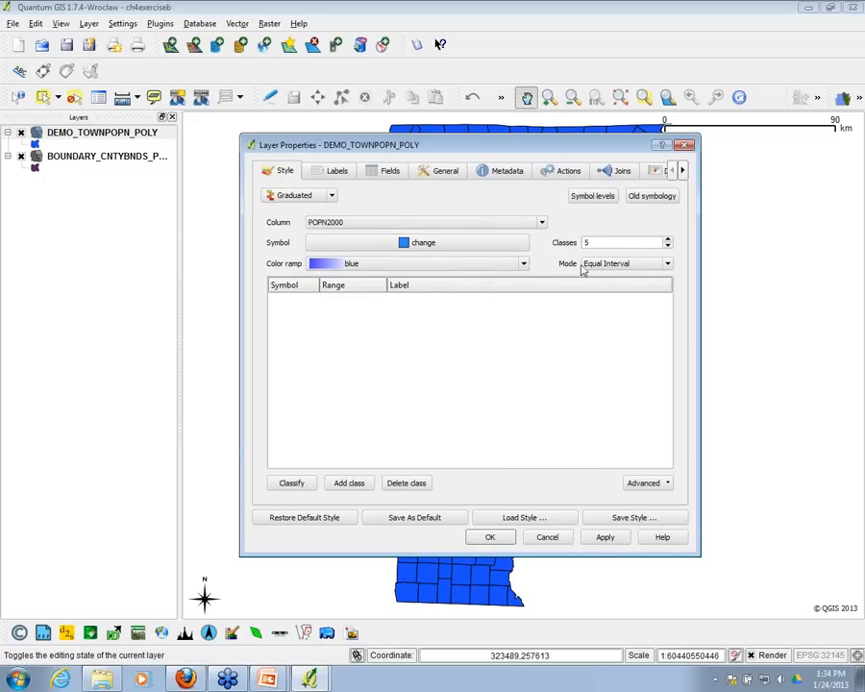
pyautogui.click(524, 265)
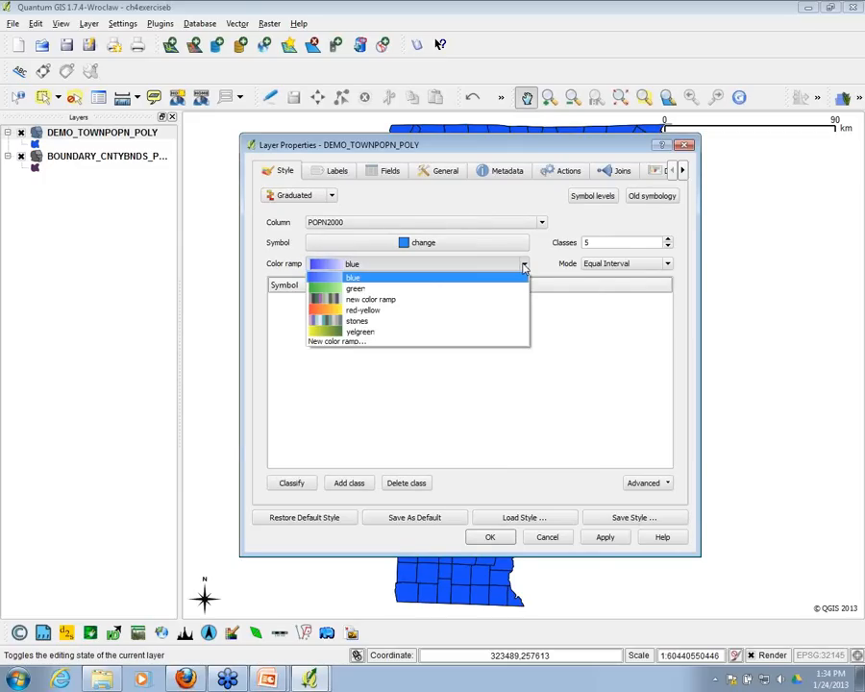
pyautogui.click(369, 279)
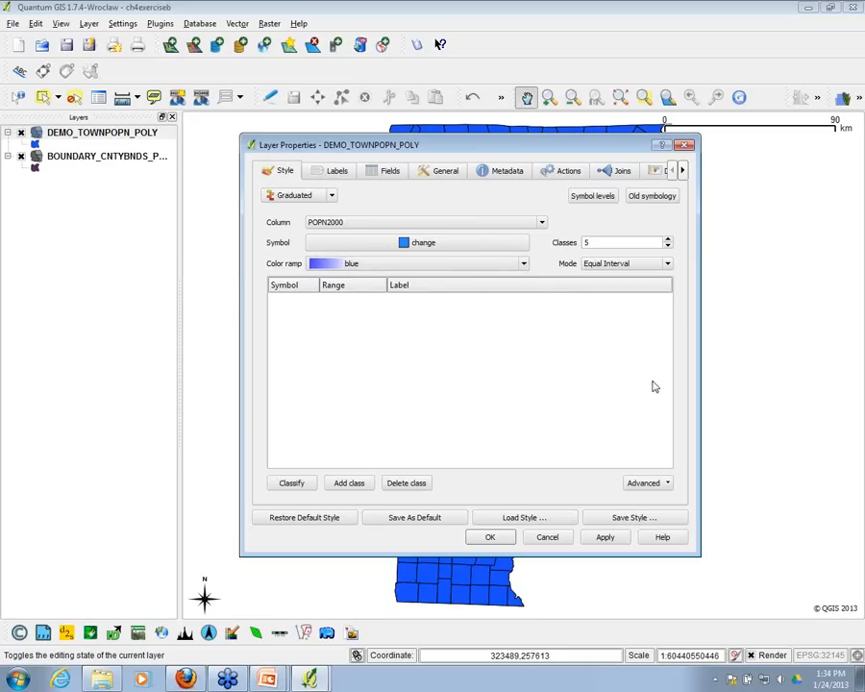
pyautogui.click(523, 265)
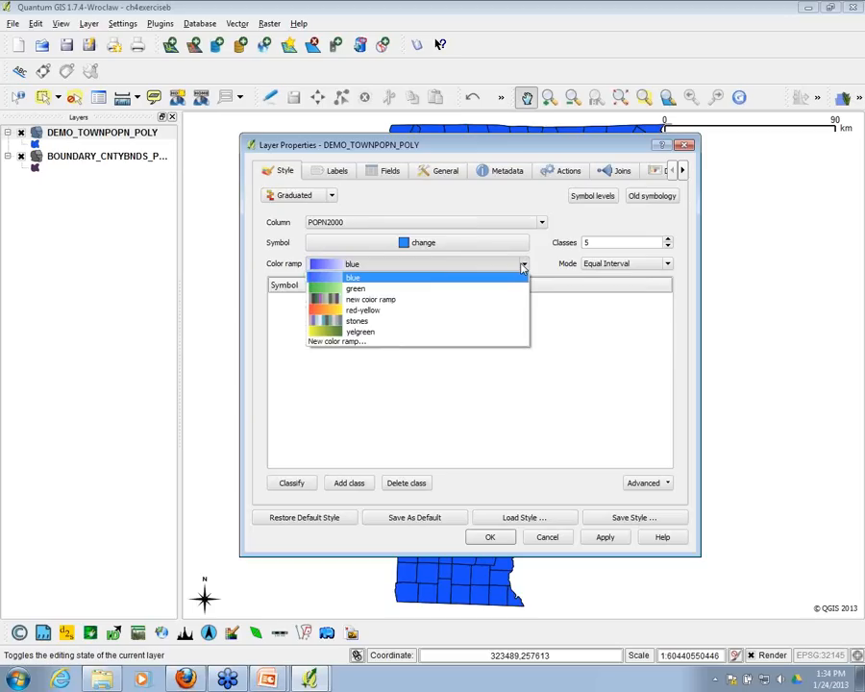
pyautogui.click(523, 265)
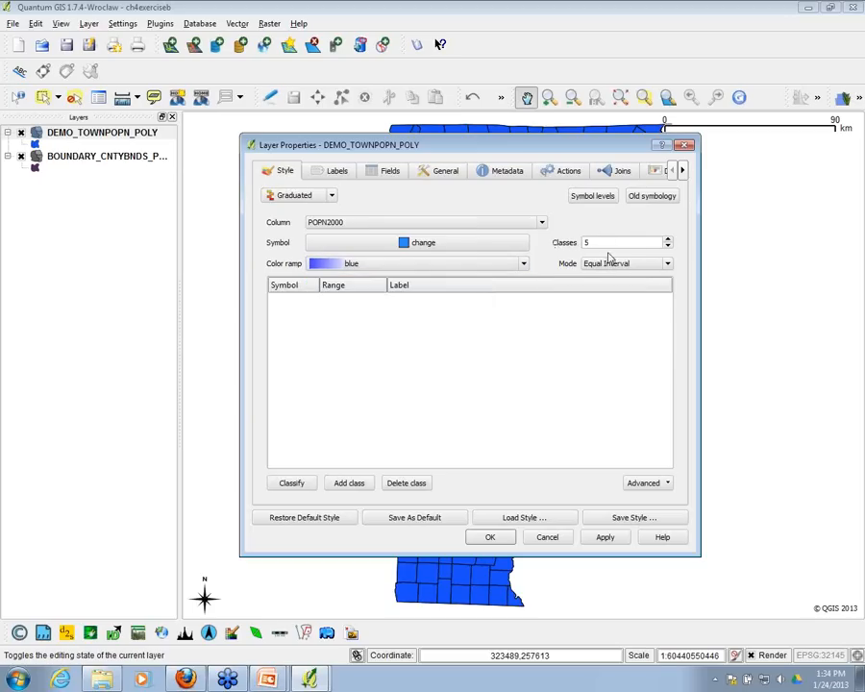
# - Classify the population values into 5 classes with the Quantile mode and select the lowest class
pyautogui.click(668, 246)
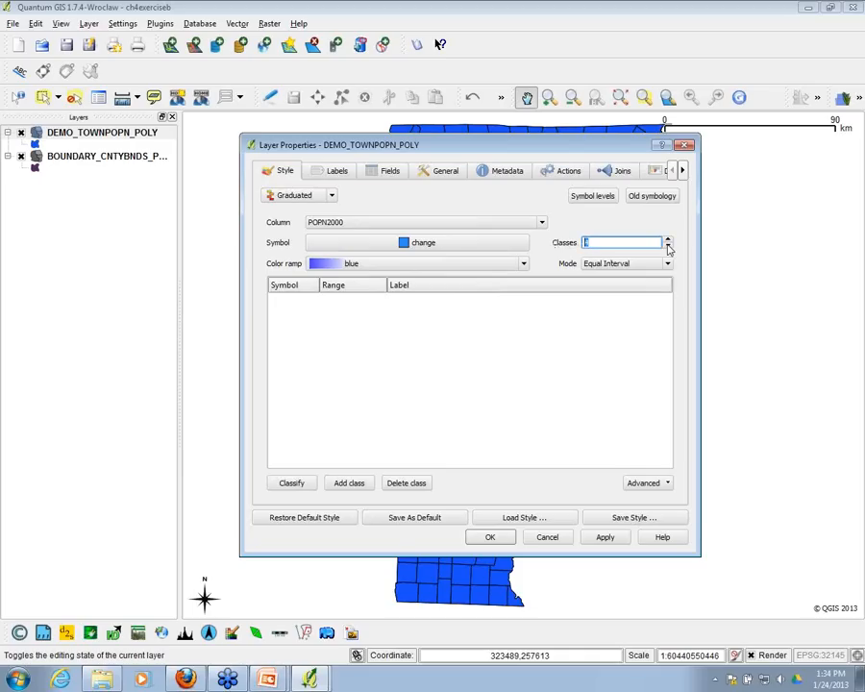
pyautogui.click(668, 239)
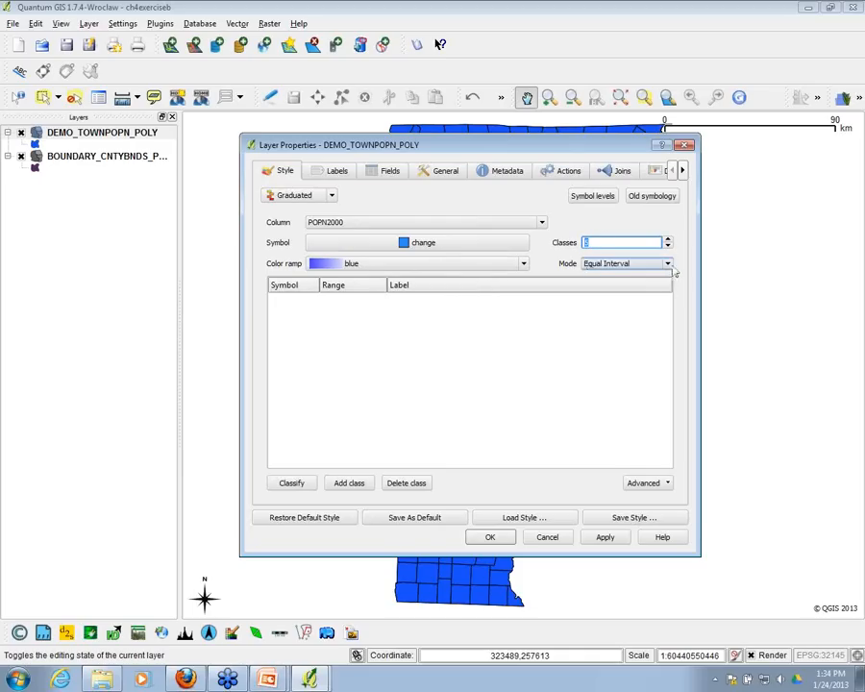
pyautogui.click(668, 264)
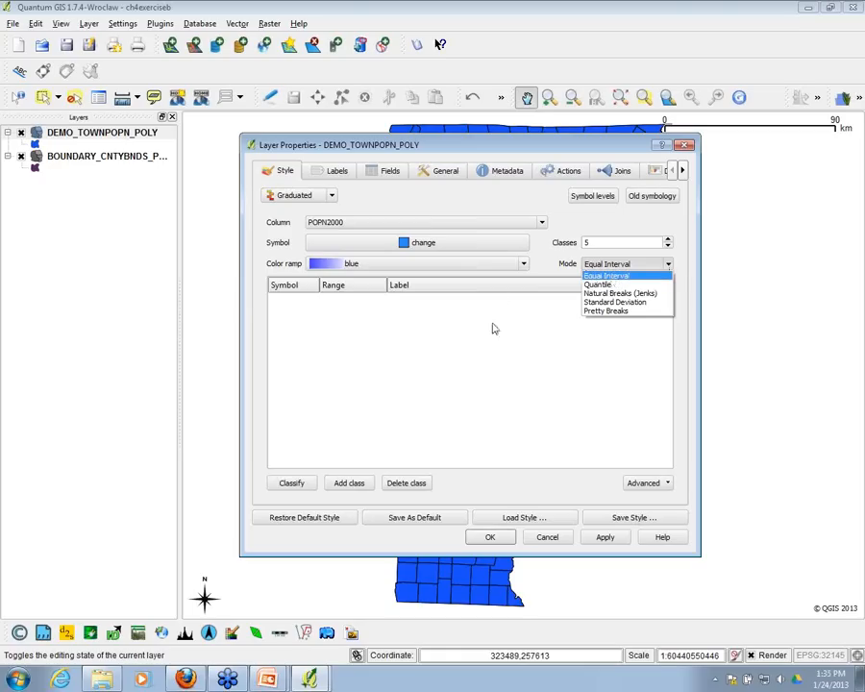
pyautogui.click(598, 285)
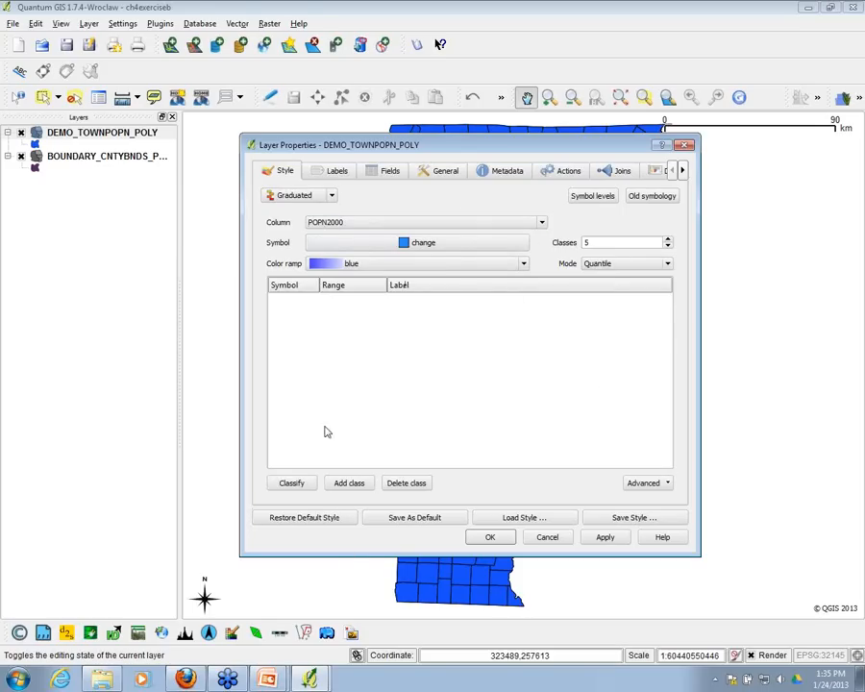
pyautogui.click(290, 484)
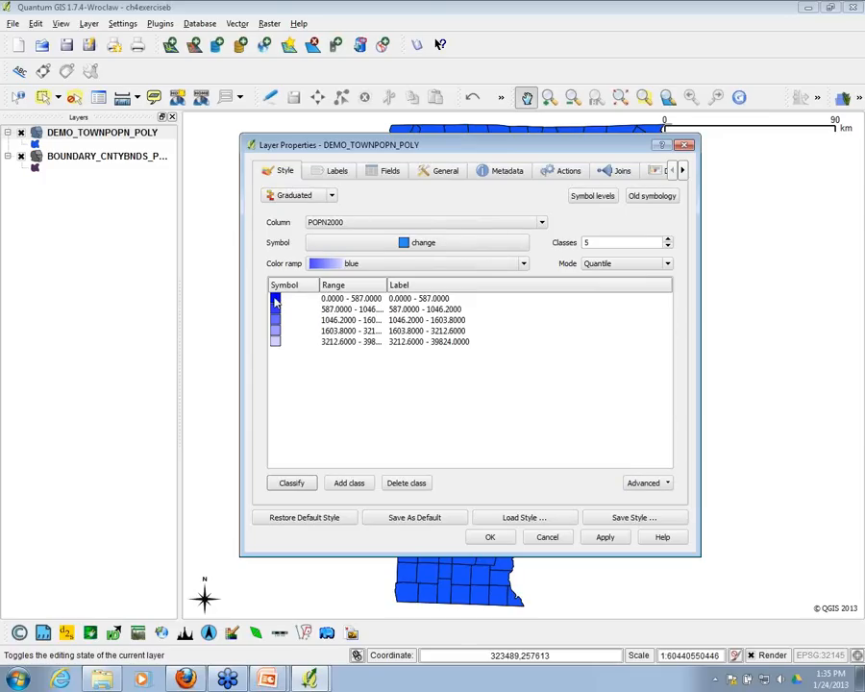
pyautogui.click(434, 299)
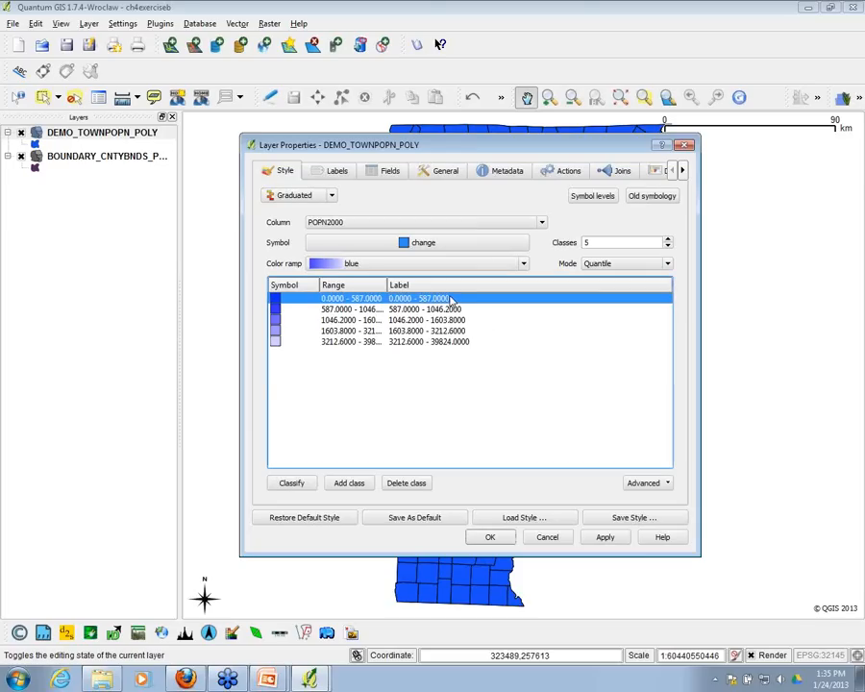
# - Widen the Range column of the class list to show the full ranges and apply the quantile classification to the map
pyautogui.click(450, 301)
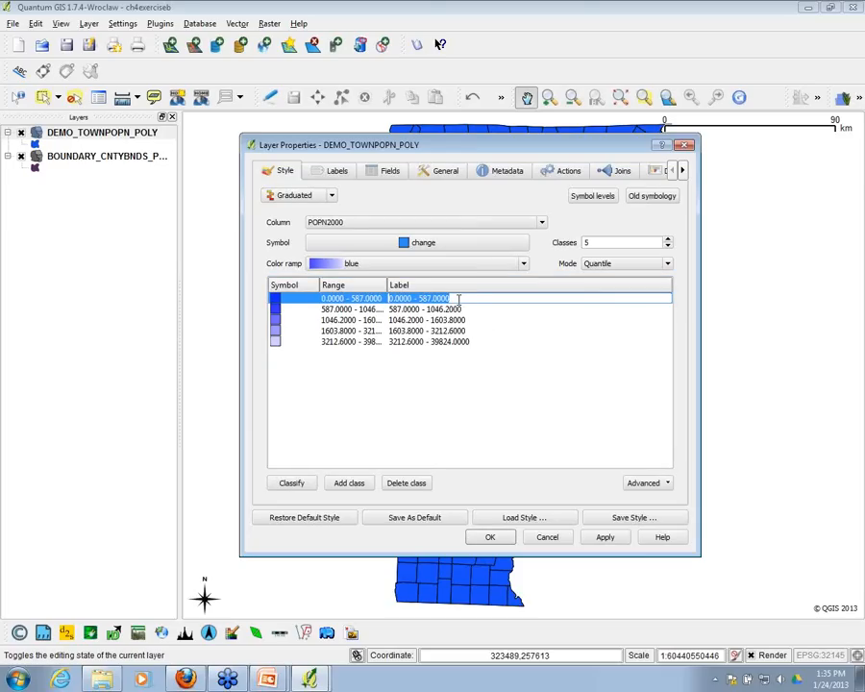
pyautogui.press('Tab')
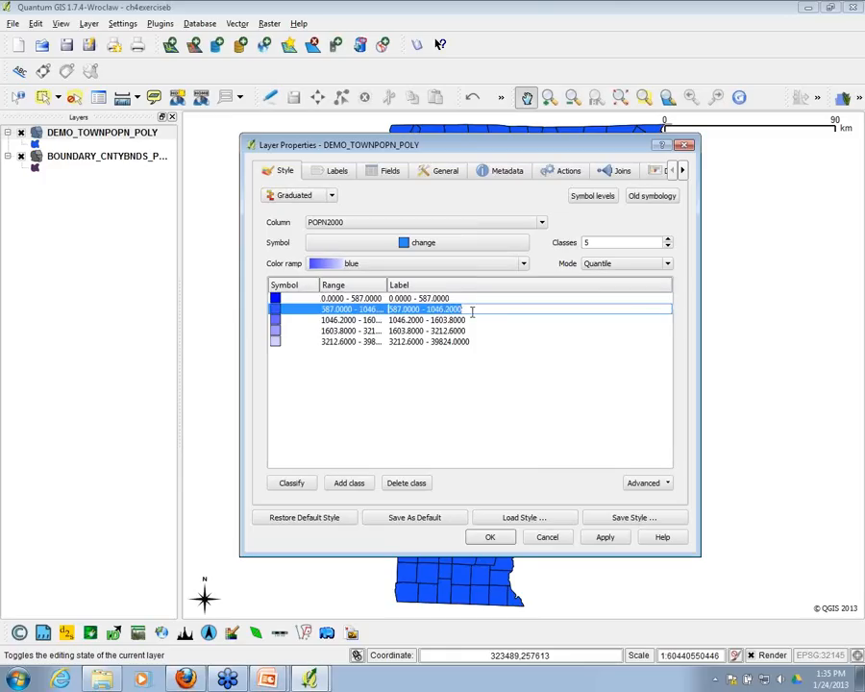
pyautogui.click(477, 361)
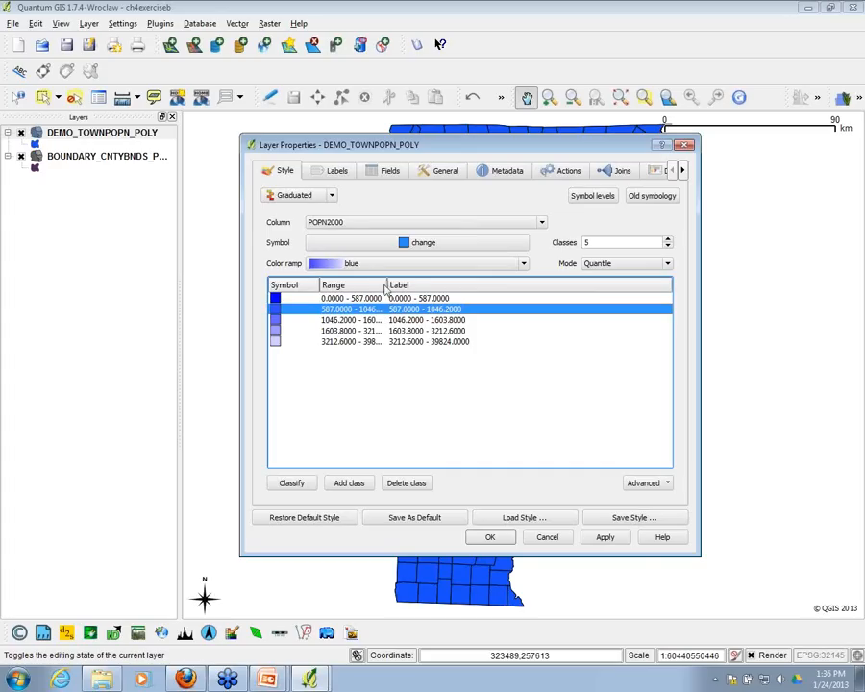
pyautogui.moveTo(385, 285); pyautogui.dragTo(437, 285)
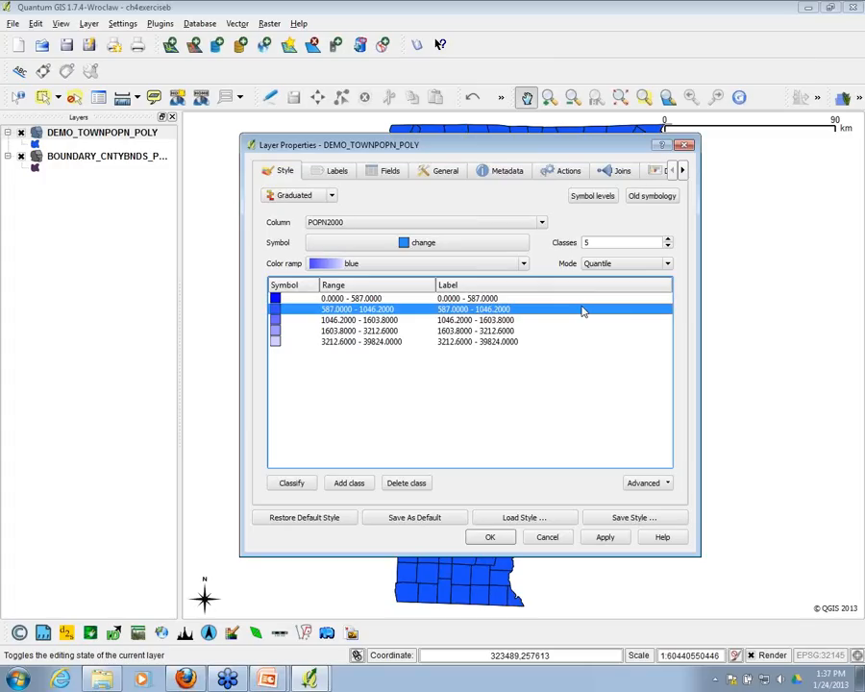
pyautogui.click(605, 537)
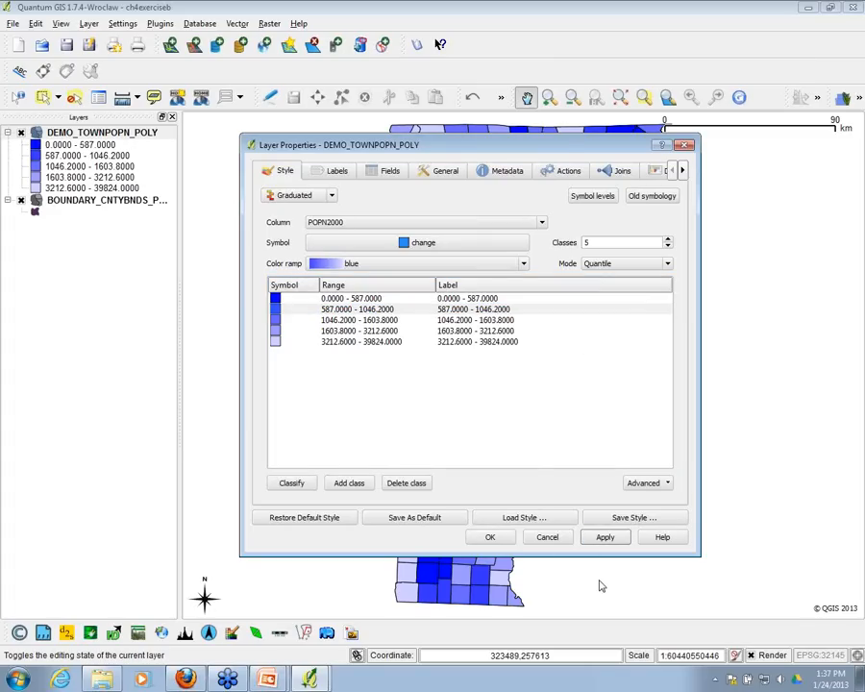
# - Move the layer properties dialog aside and compare the quantile classes with the town map
pyautogui.moveTo(564, 146); pyautogui.dragTo(203, 229)
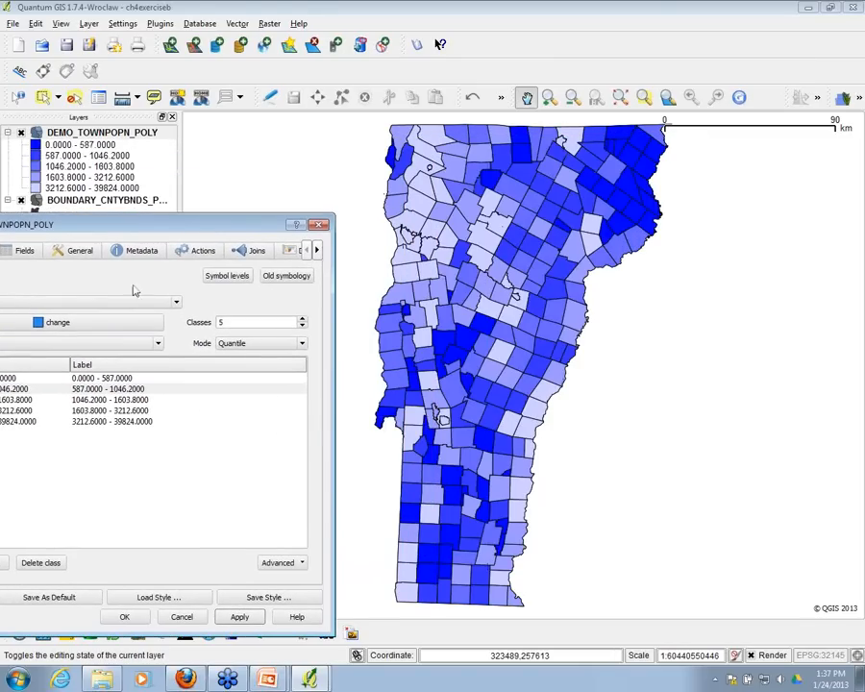
pyautogui.moveTo(116, 228); pyautogui.dragTo(211, 164)
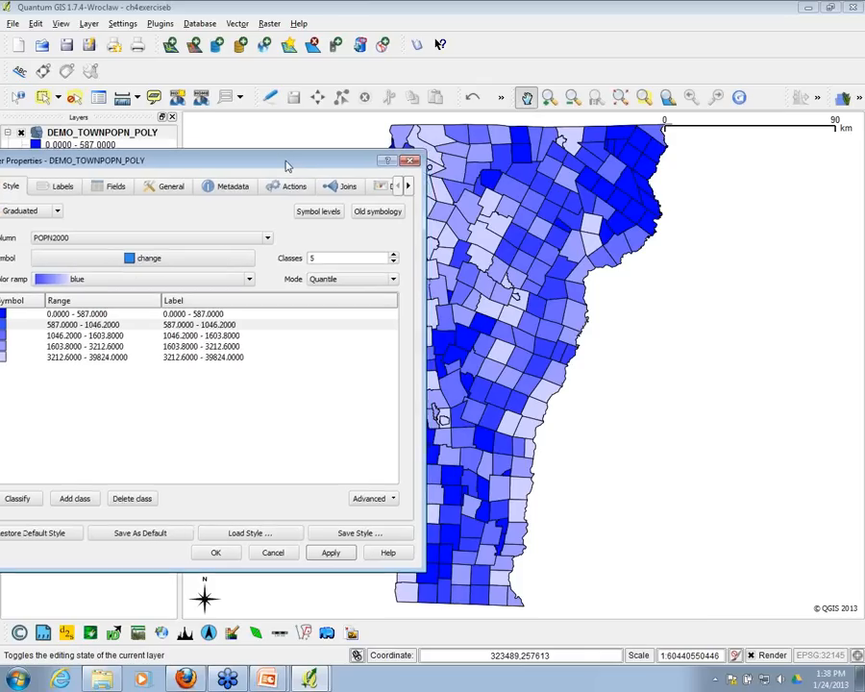
pyautogui.moveTo(285, 161); pyautogui.dragTo(236, 174)
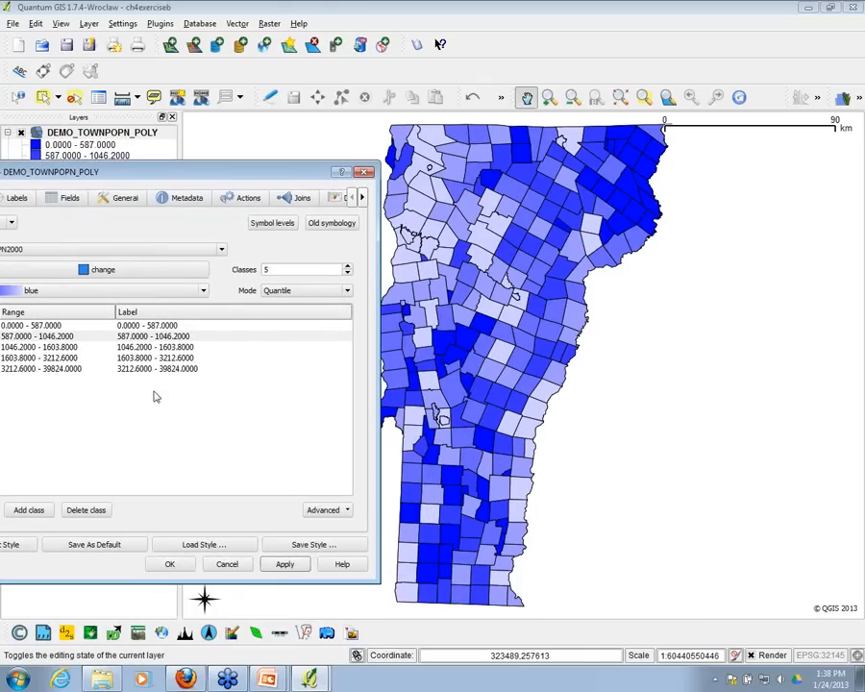
pyautogui.moveTo(250, 177); pyautogui.dragTo(595, 159)
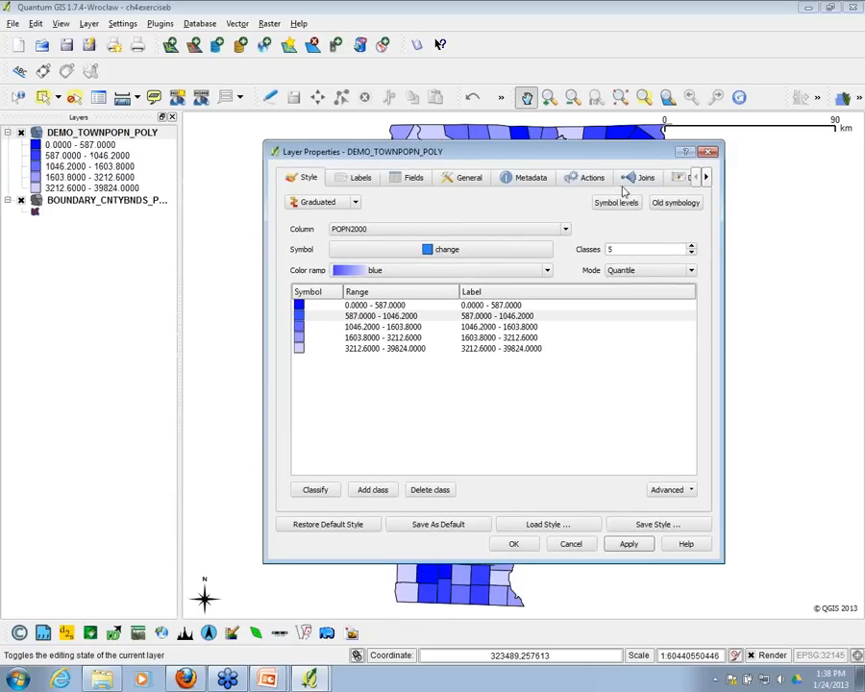
# - Reclassify the population values into 5 classes with the Equal Interval mode and apply them to the map
pyautogui.click(691, 271)
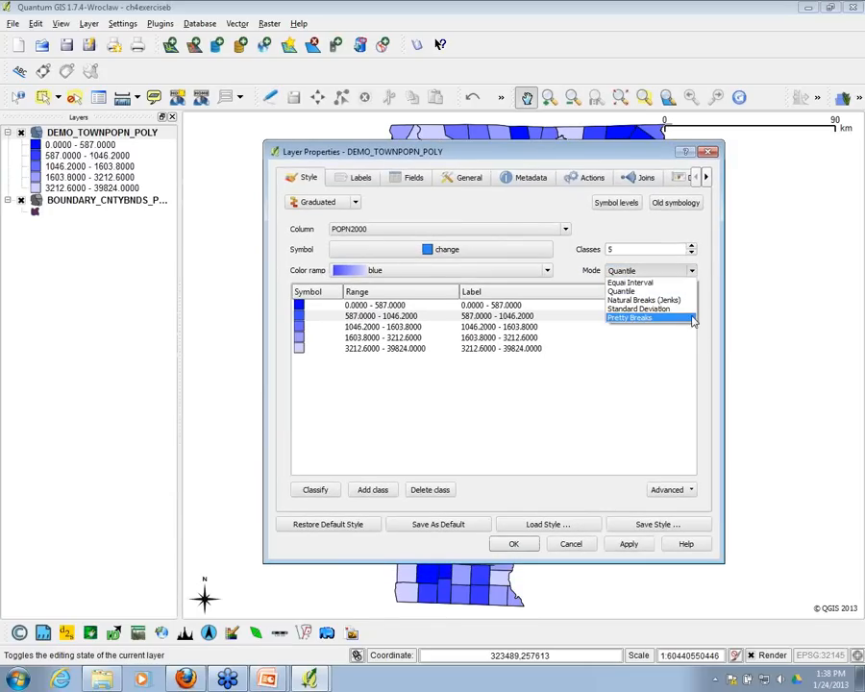
pyautogui.click(642, 282)
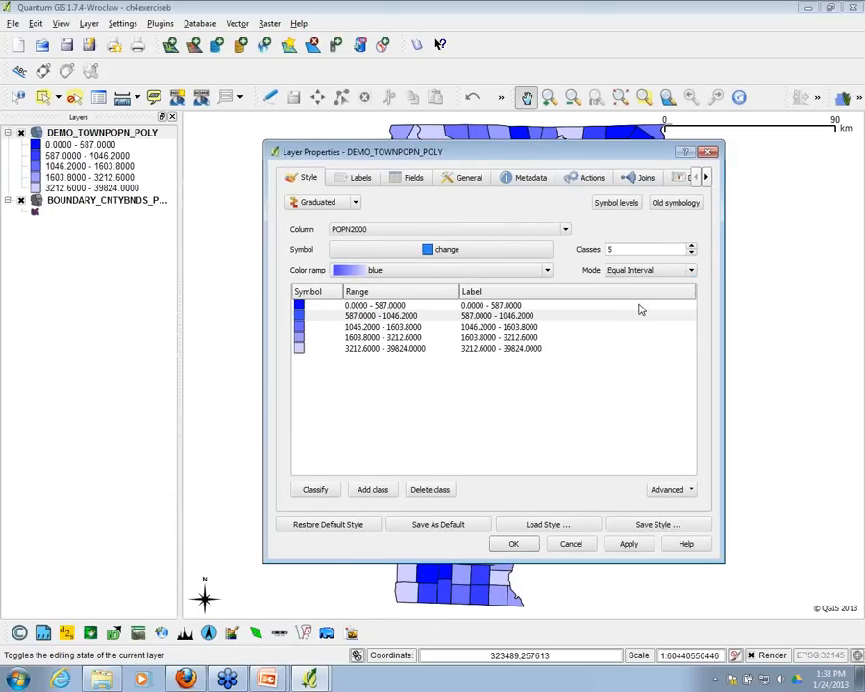
pyautogui.click(423, 495)
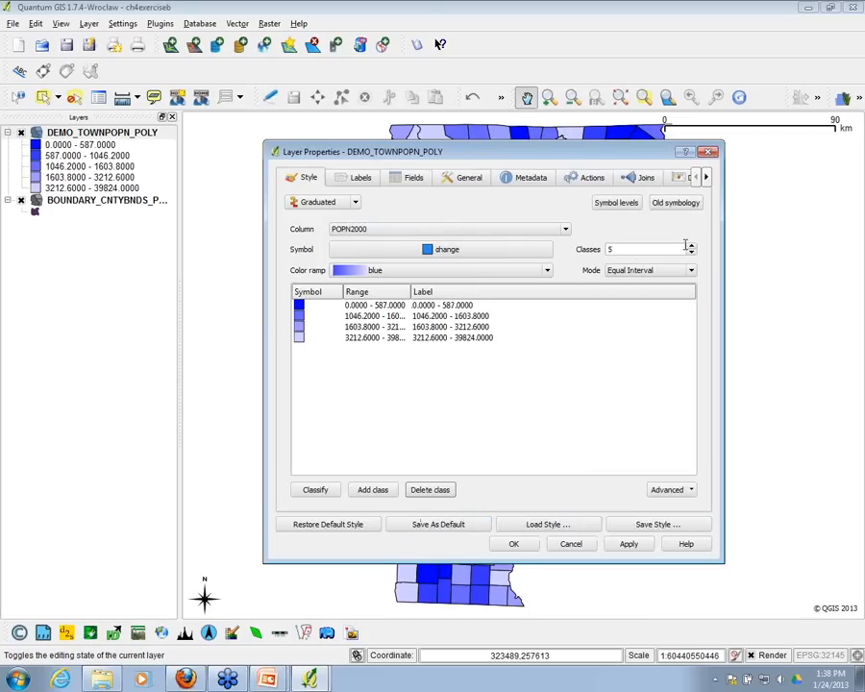
pyautogui.click(315, 491)
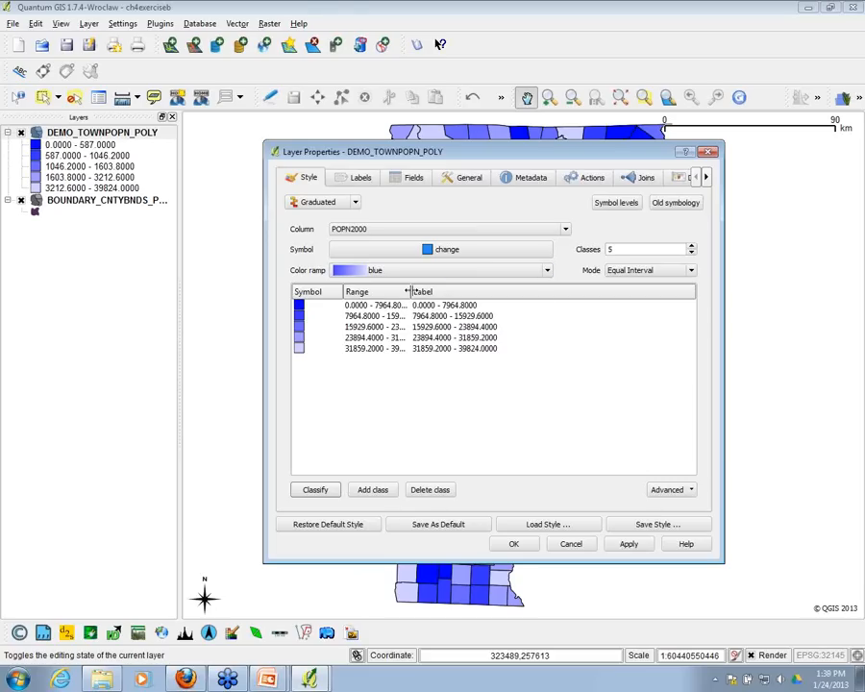
pyautogui.moveTo(411, 291); pyautogui.dragTo(462, 291)
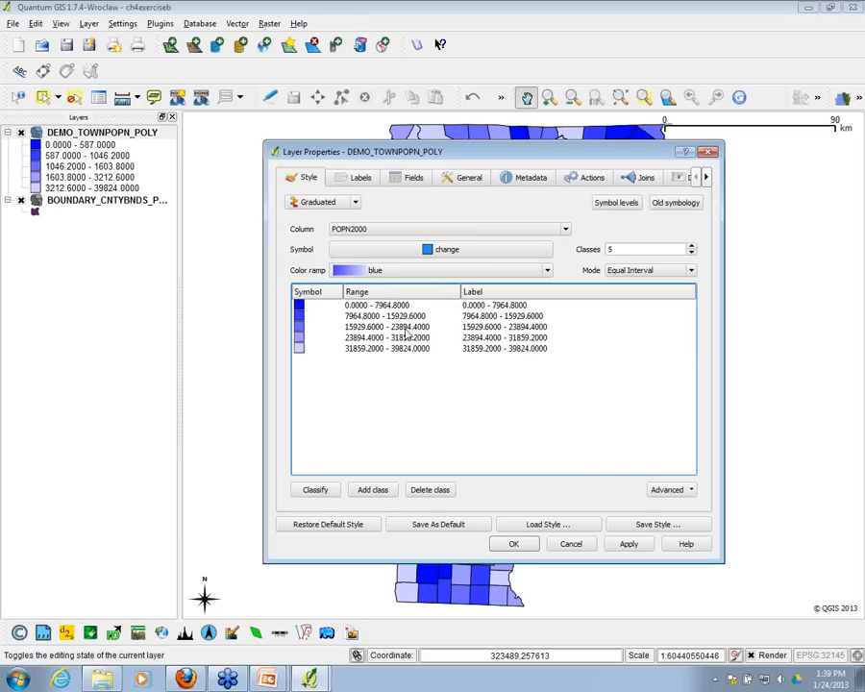
pyautogui.click(630, 544)
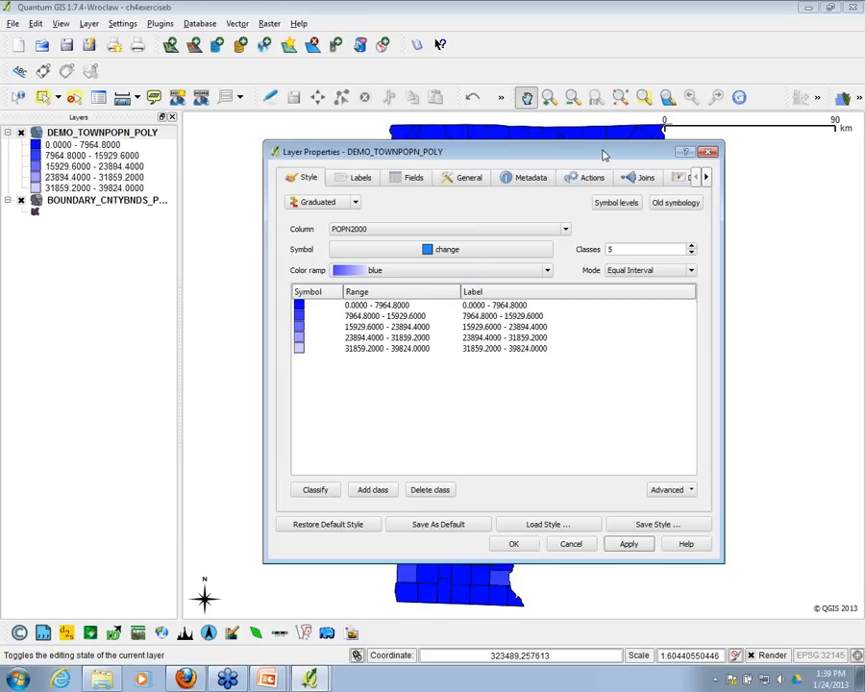
# - Examine how the equal interval classes are distributed across the towns, moving the layer properties dialog out of the way
pyautogui.moveTo(602, 151); pyautogui.dragTo(246, 244)
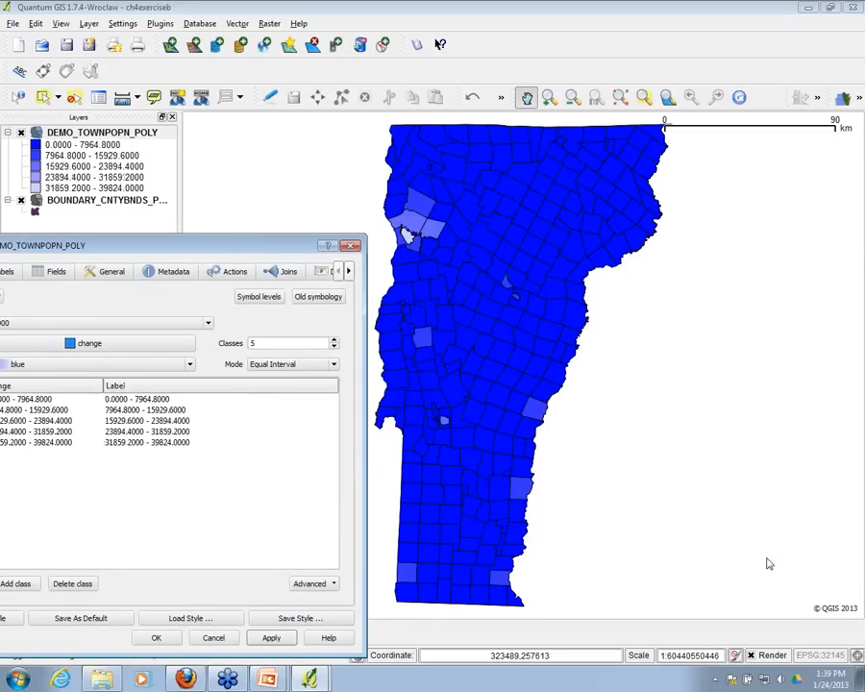
pyautogui.moveTo(222, 252); pyautogui.dragTo(305, 193)
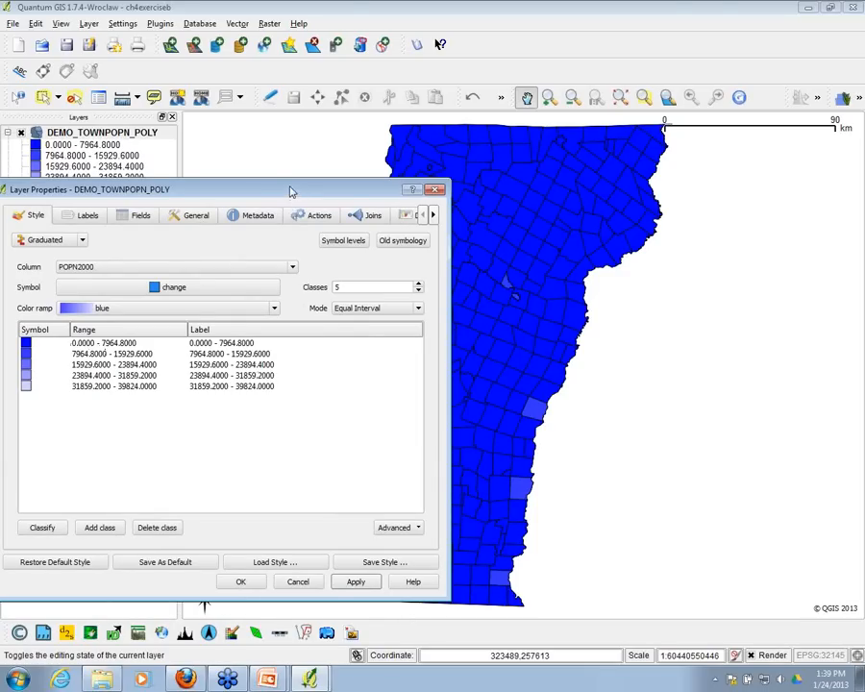
pyautogui.moveTo(288, 189); pyautogui.dragTo(148, 259)
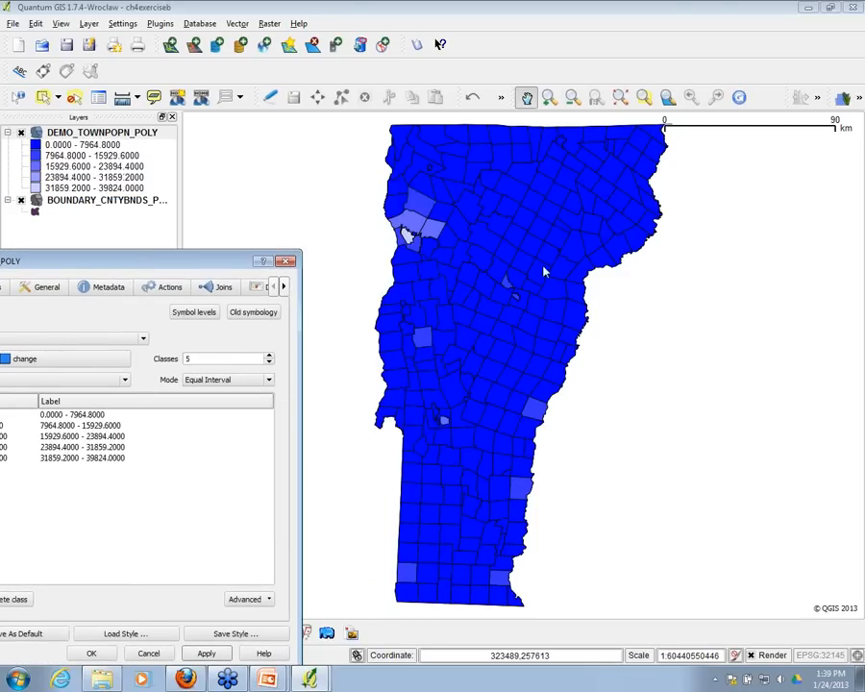
pyautogui.moveTo(110, 265); pyautogui.dragTo(391, 156)
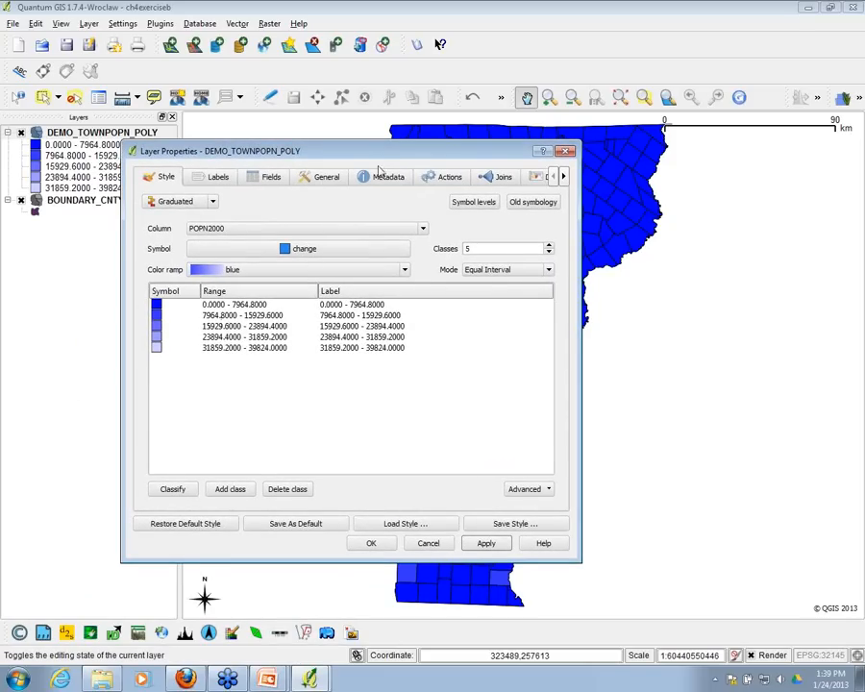
pyautogui.moveTo(396, 151); pyautogui.dragTo(318, 188)
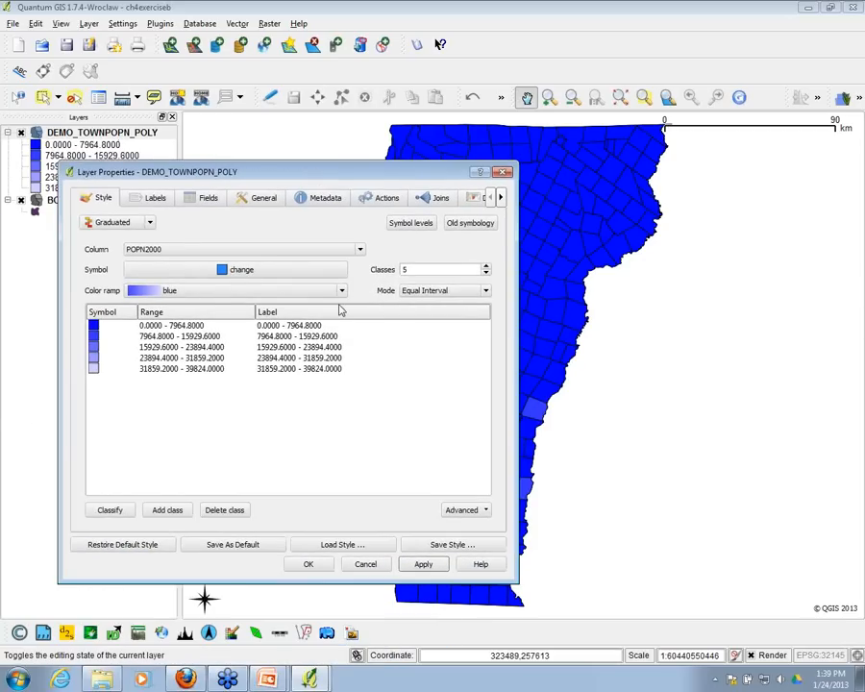
# - Reclassify the population values with the Quantile mode and accept the layer's style
pyautogui.click(471, 290)
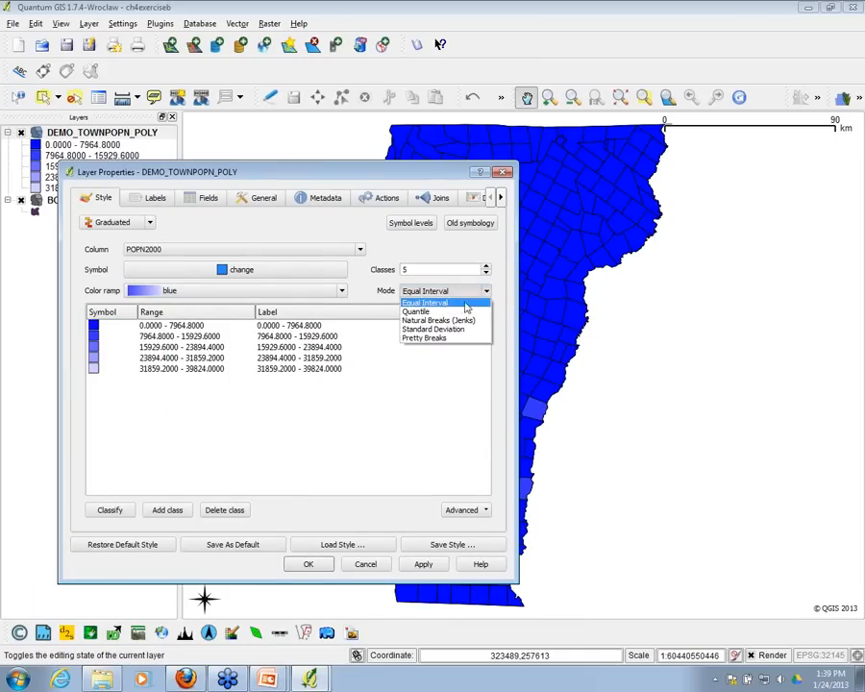
pyautogui.click(468, 311)
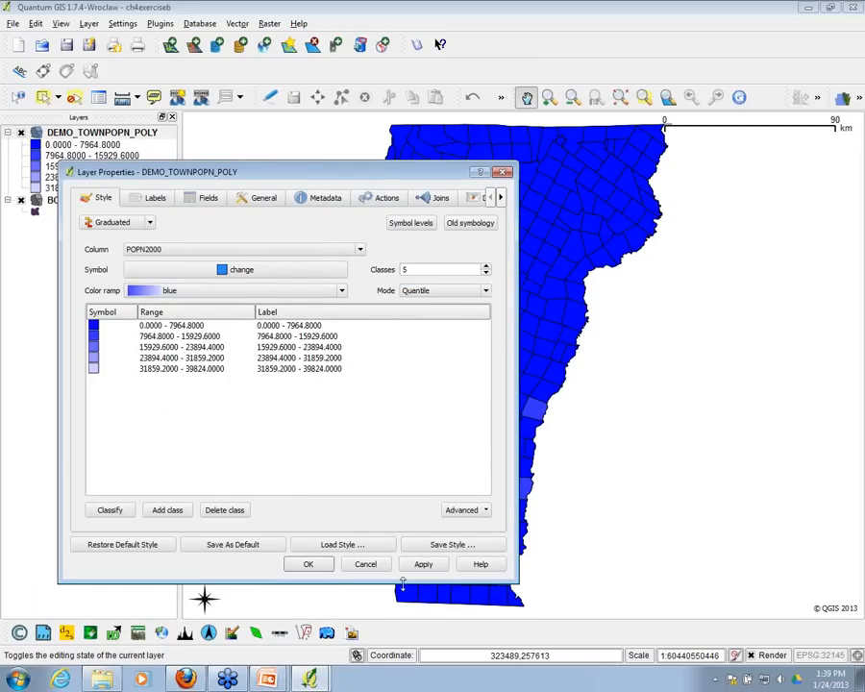
pyautogui.click(114, 510)
pyautogui.click(310, 563)
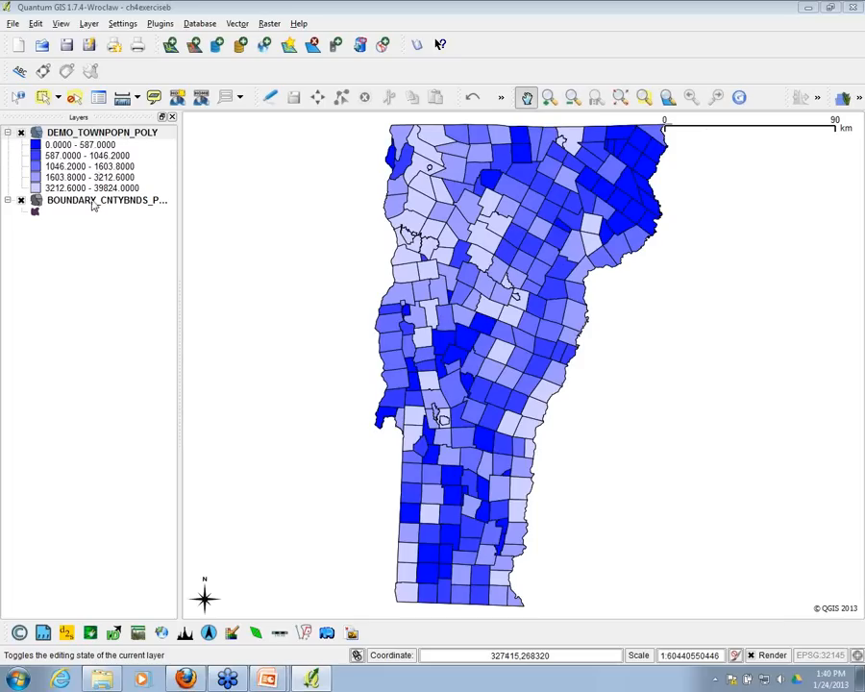
pyautogui.click(93, 202)
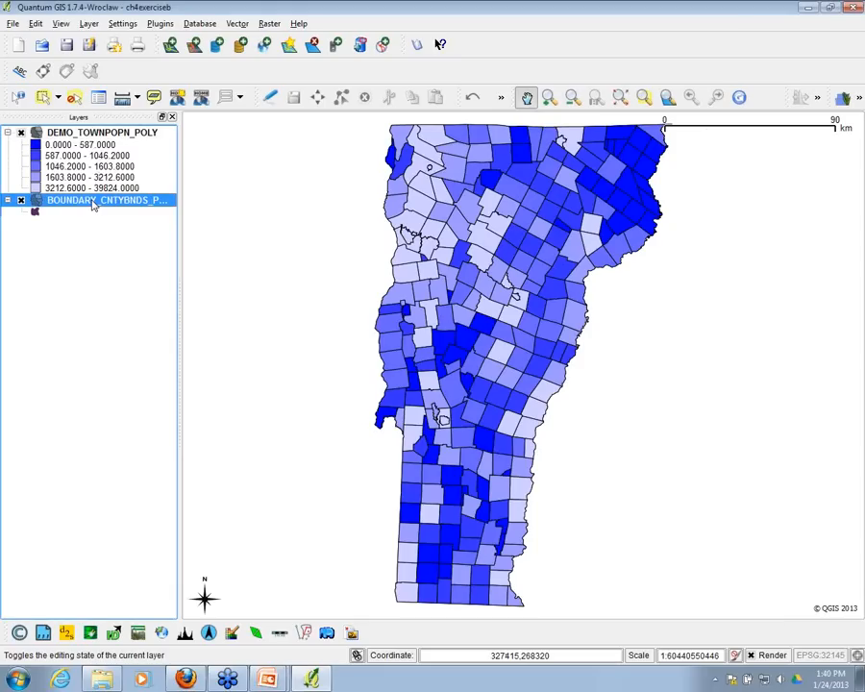
pyautogui.rightClick(95, 203)
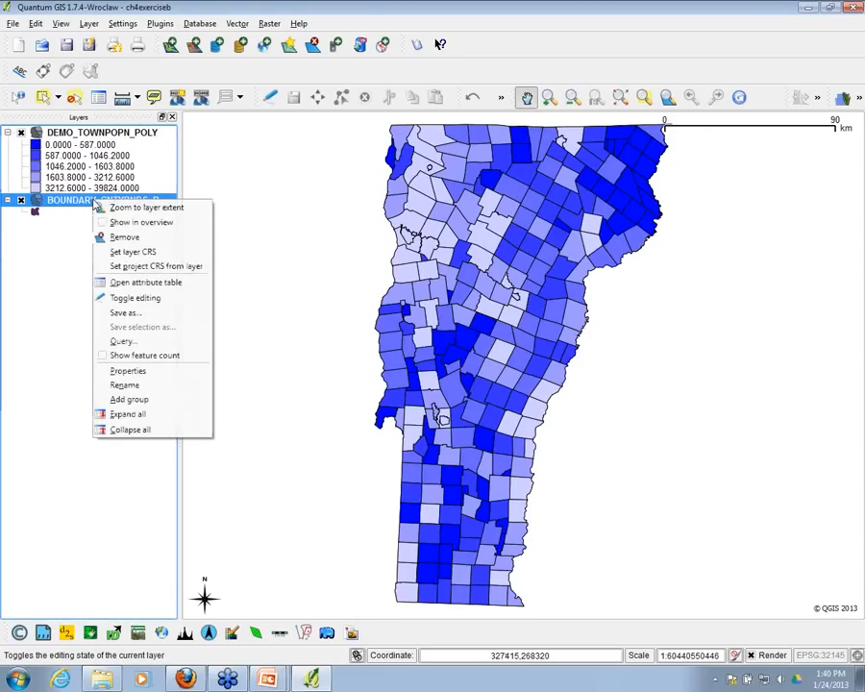
pyautogui.click(120, 371)
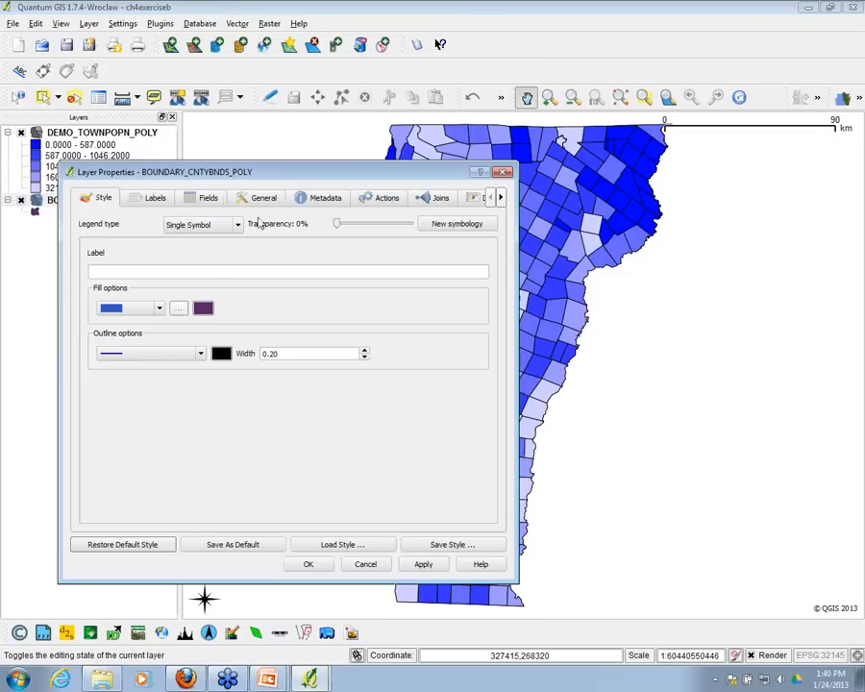
pyautogui.click(455, 224)
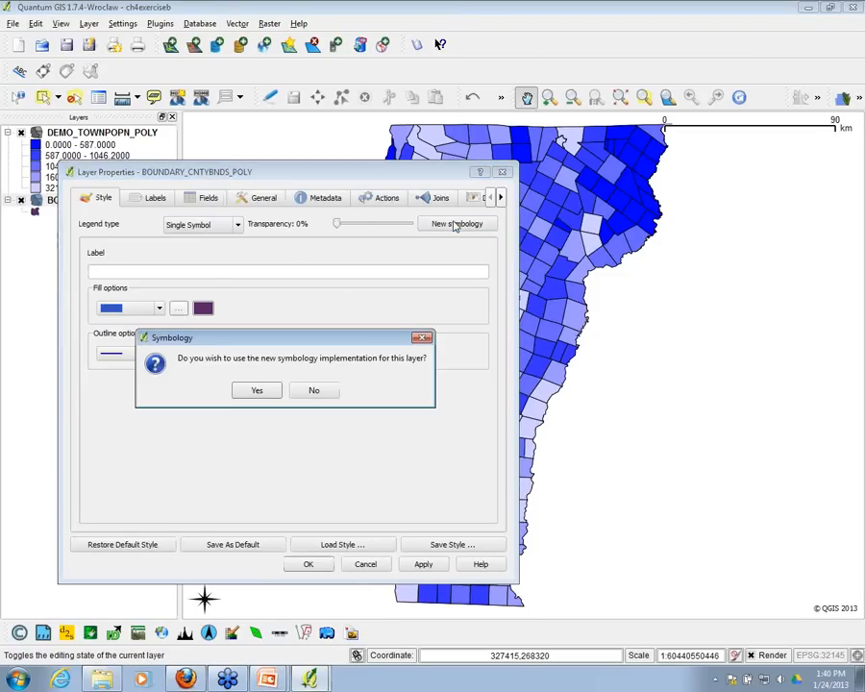
pyautogui.click(325, 396)
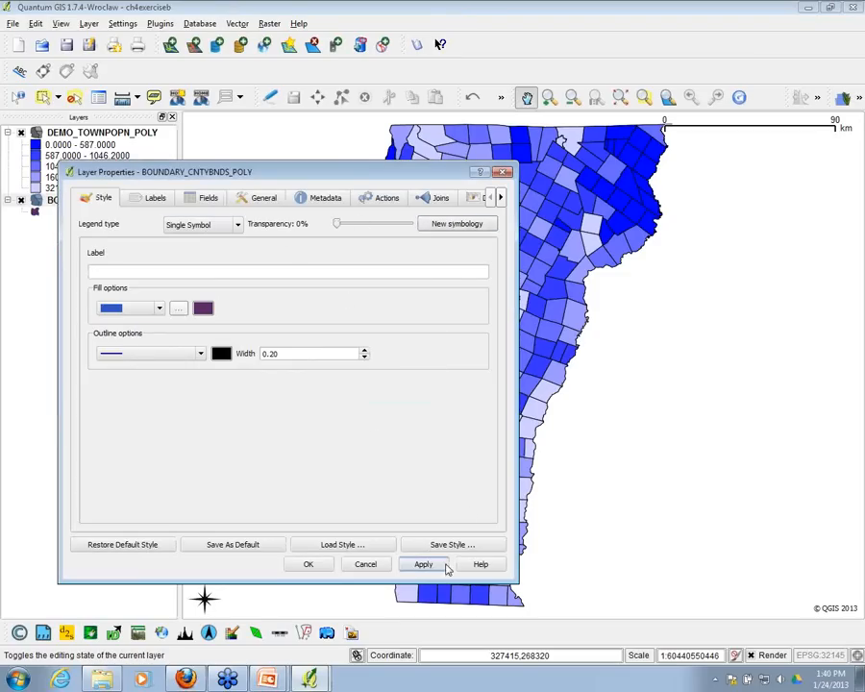
pyautogui.click(387, 565)
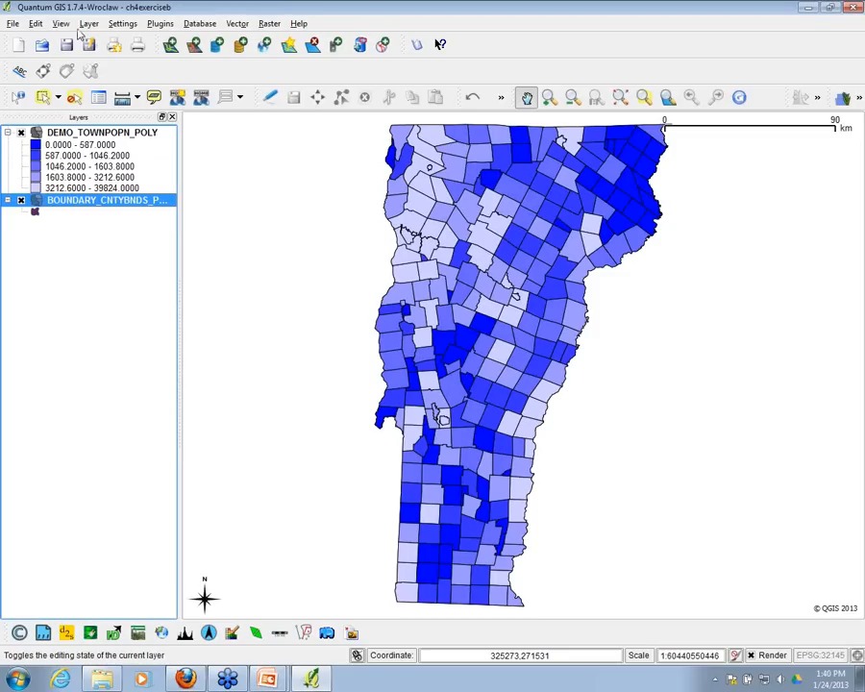
# - Check the label options in the BOUNDARY_CNTYBNDS_POLY layer's properties, leaving them unchanged
pyautogui.rightClick(64, 201)
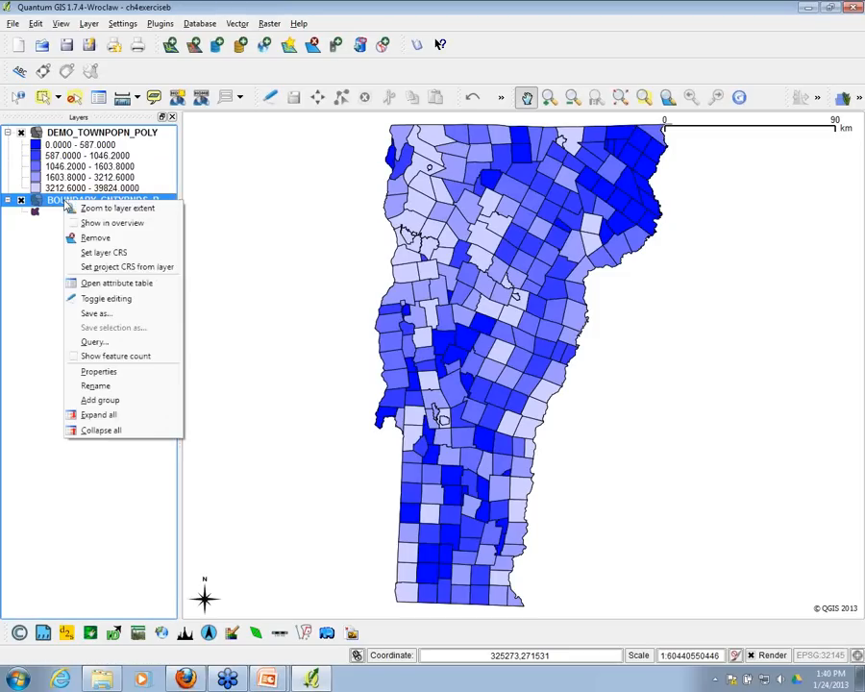
pyautogui.click(98, 371)
pyautogui.click(152, 198)
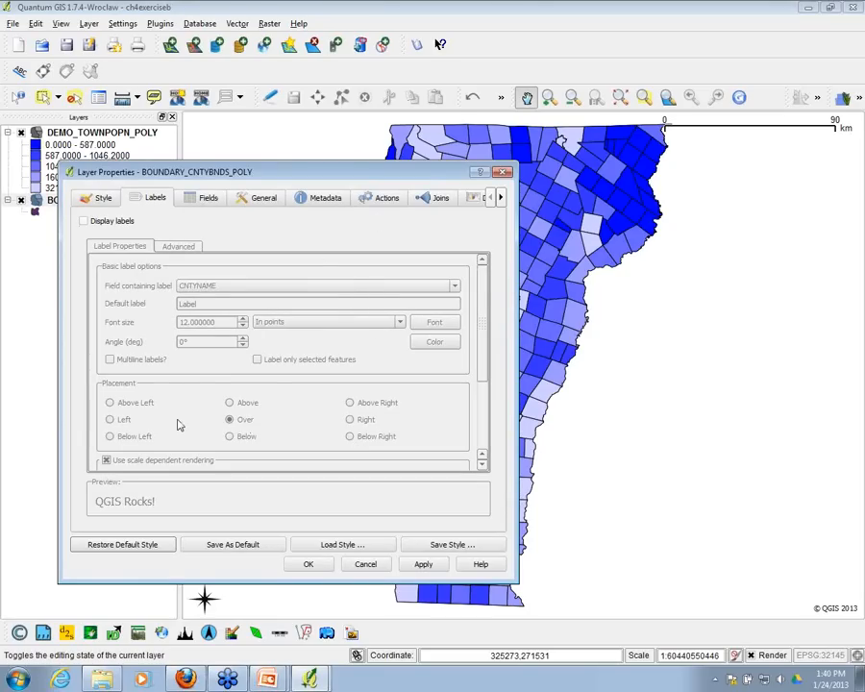
pyautogui.click(502, 173)
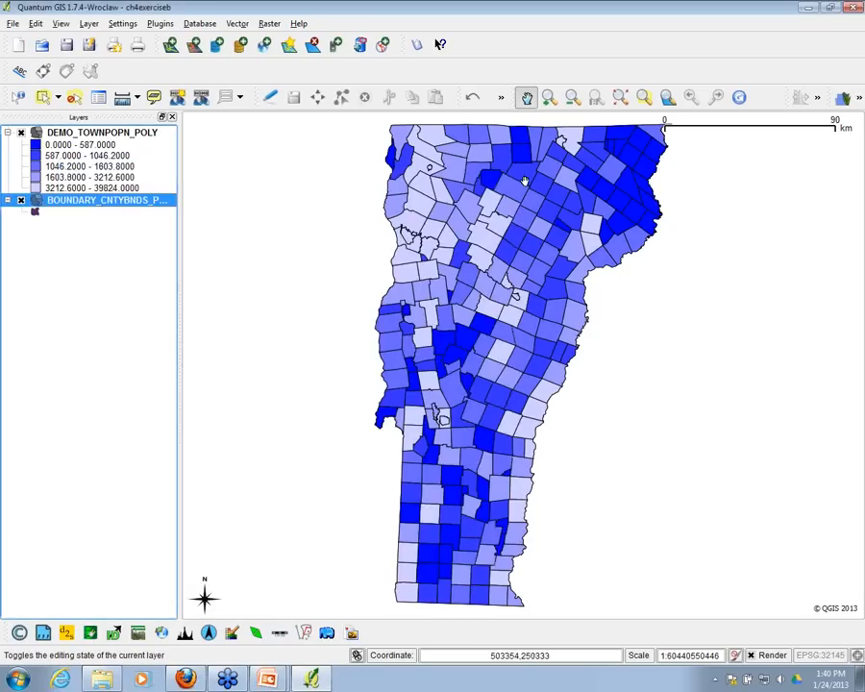
# - Turn on labels for the BOUNDARY_CNTYBNDS_POLY layer using the CNTYNAME field, with scale-based visibility disabled
pyautogui.click(20, 71)
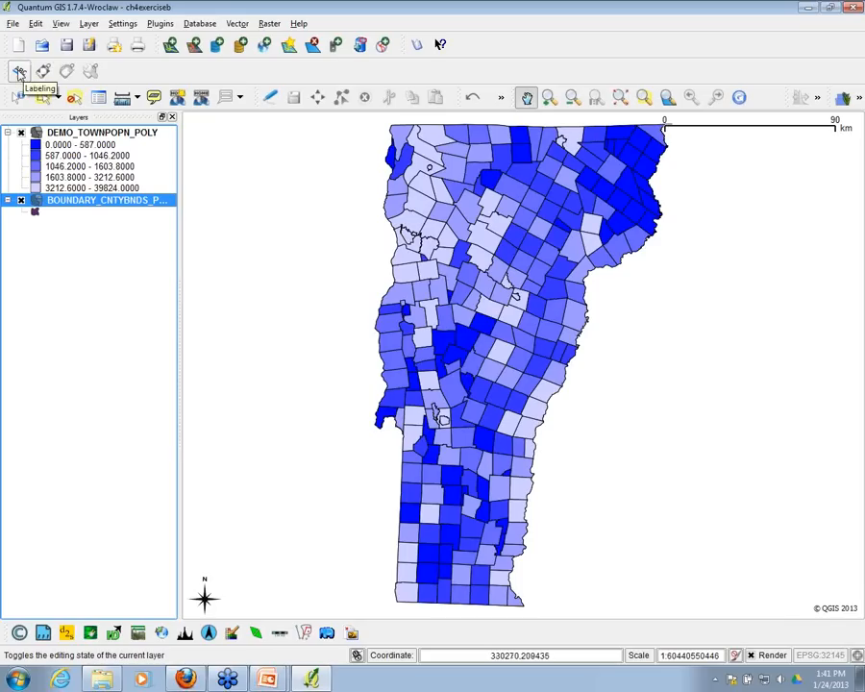
pyautogui.rightClick(89, 201)
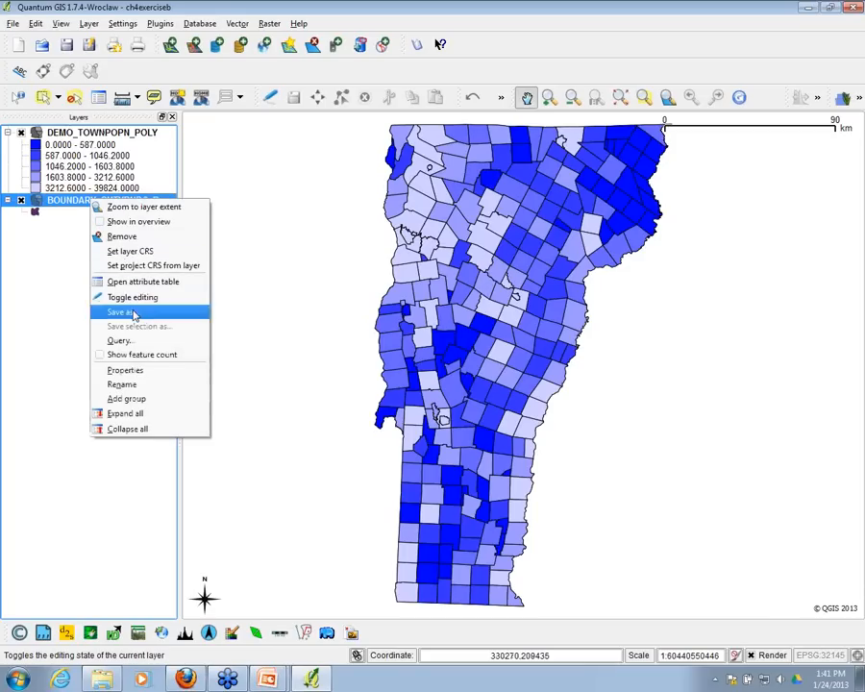
pyautogui.click(19, 72)
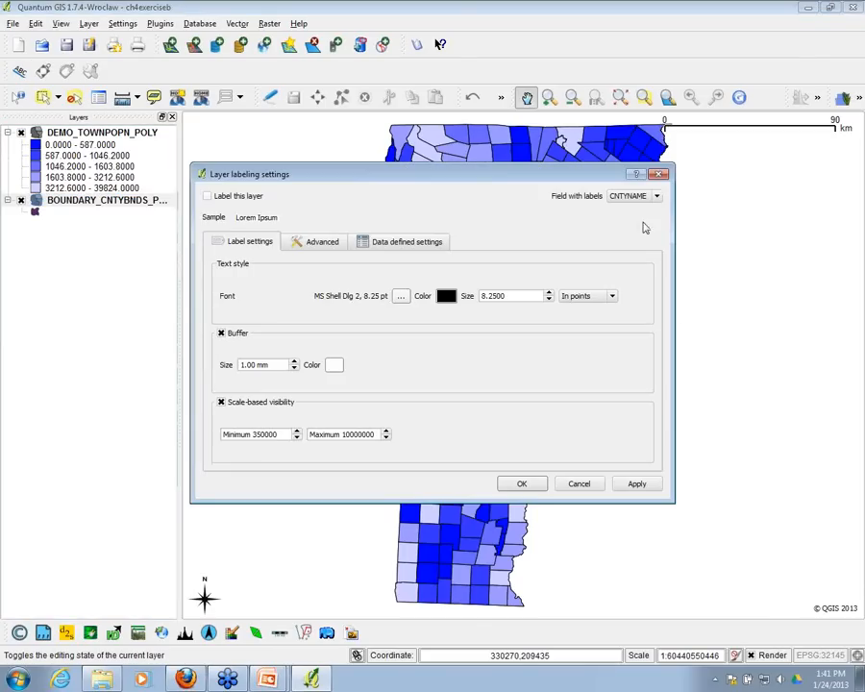
pyautogui.moveTo(421, 177); pyautogui.dragTo(418, 144)
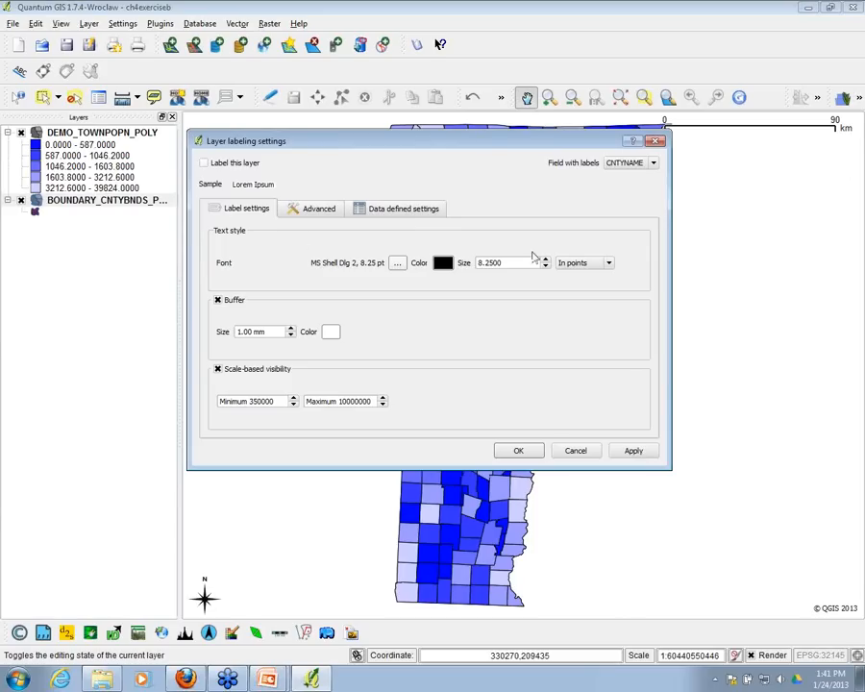
pyautogui.click(204, 166)
pyautogui.click(218, 370)
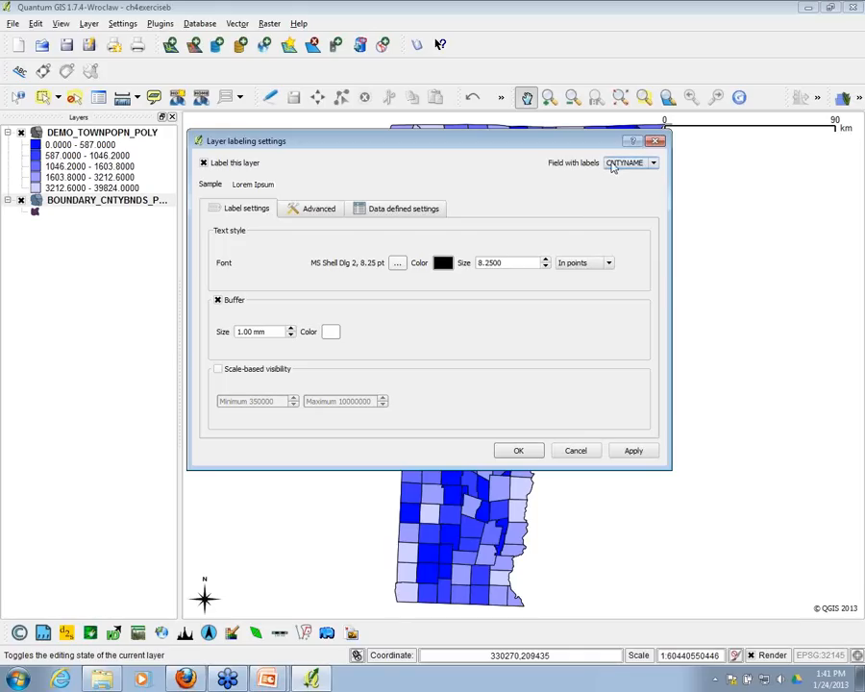
pyautogui.click(655, 163)
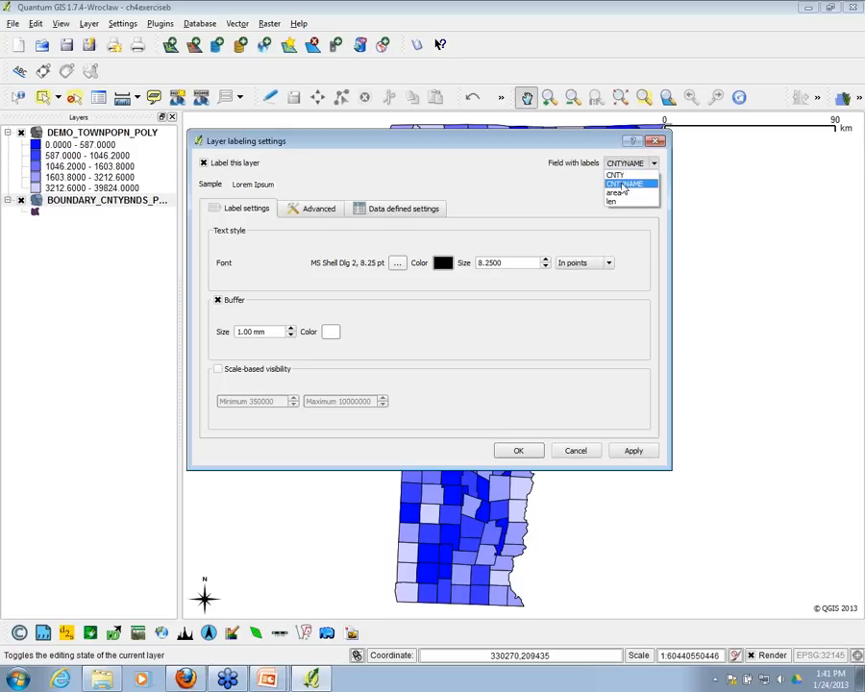
pyautogui.click(627, 182)
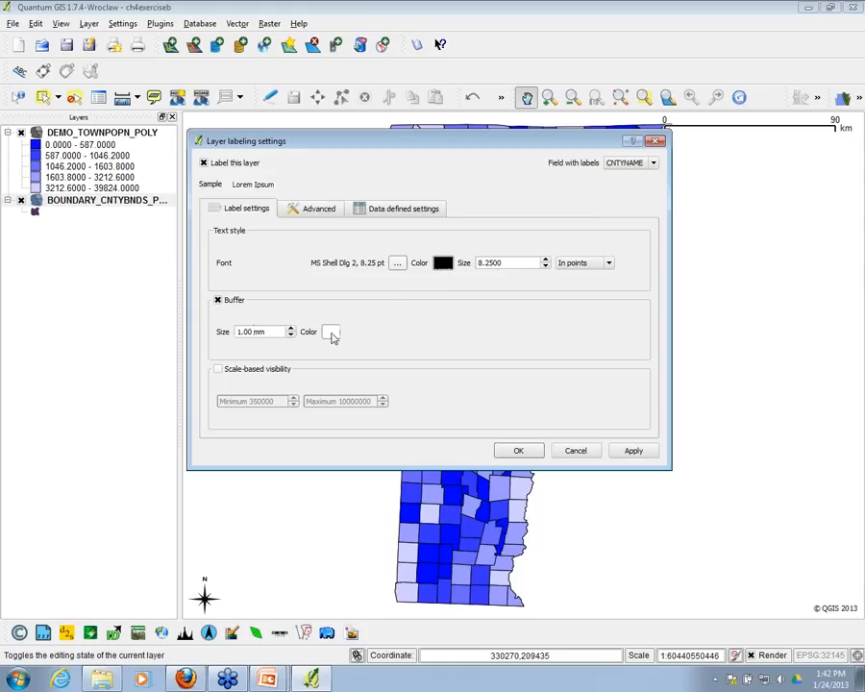
# - Check the label text's color and size unit options without changing them, and accept the labeling settings
pyautogui.click(443, 263)
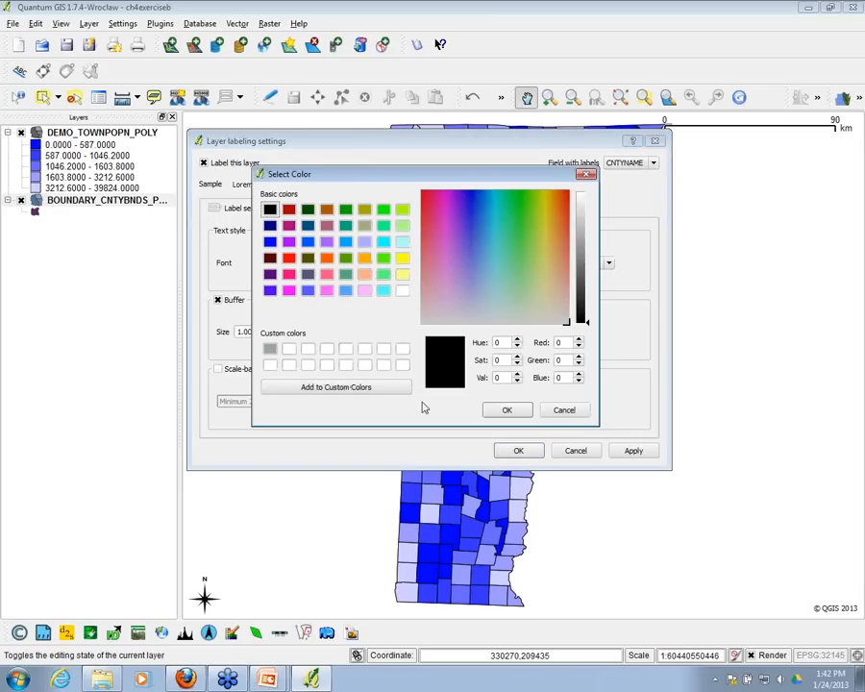
pyautogui.click(588, 176)
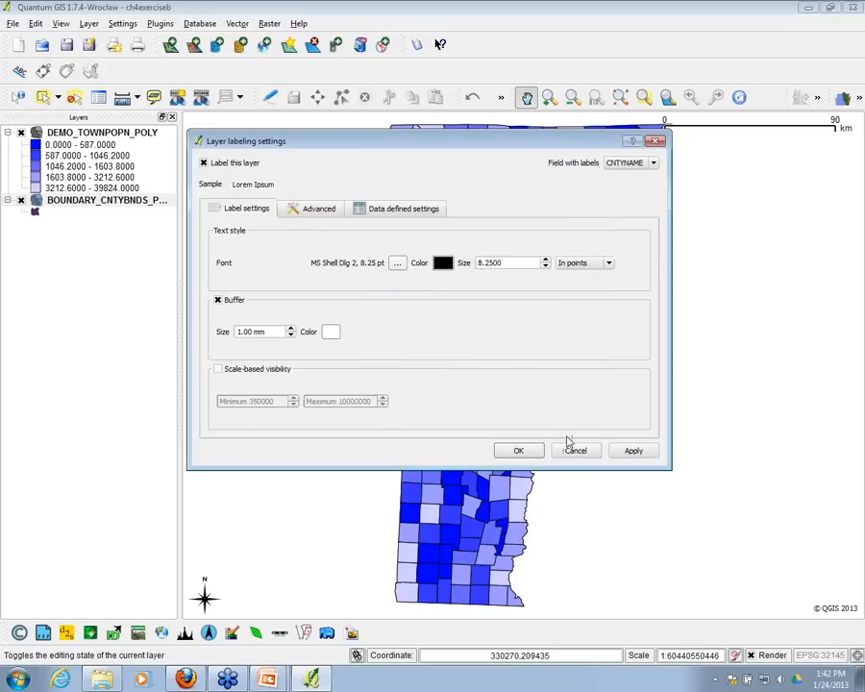
pyautogui.click(610, 263)
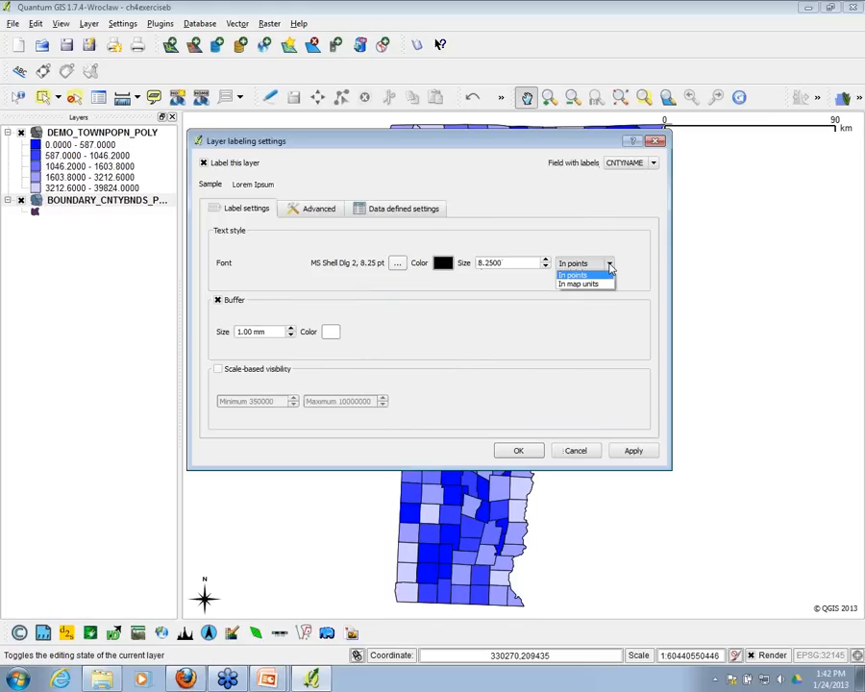
pyautogui.click(609, 263)
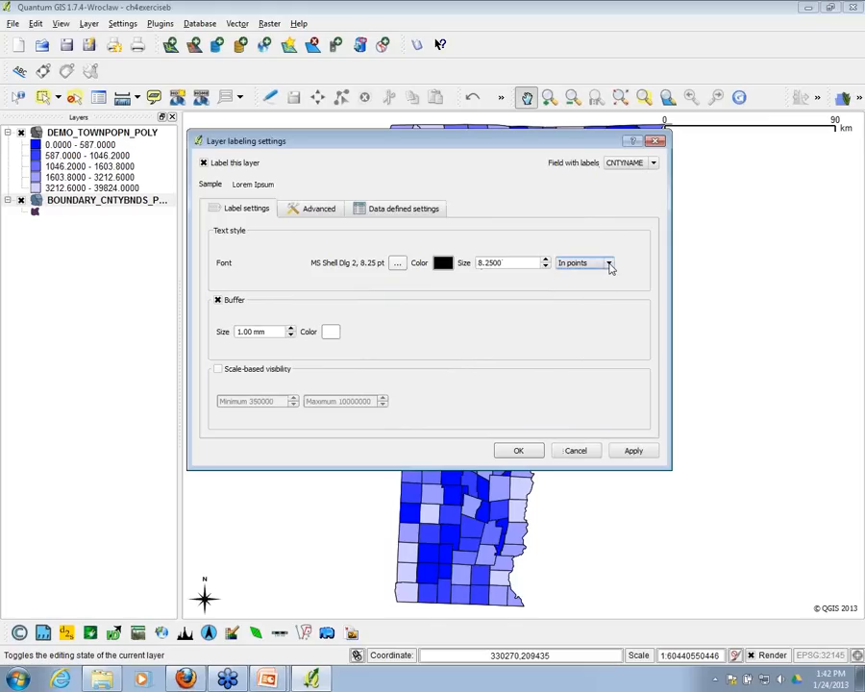
pyautogui.click(519, 451)
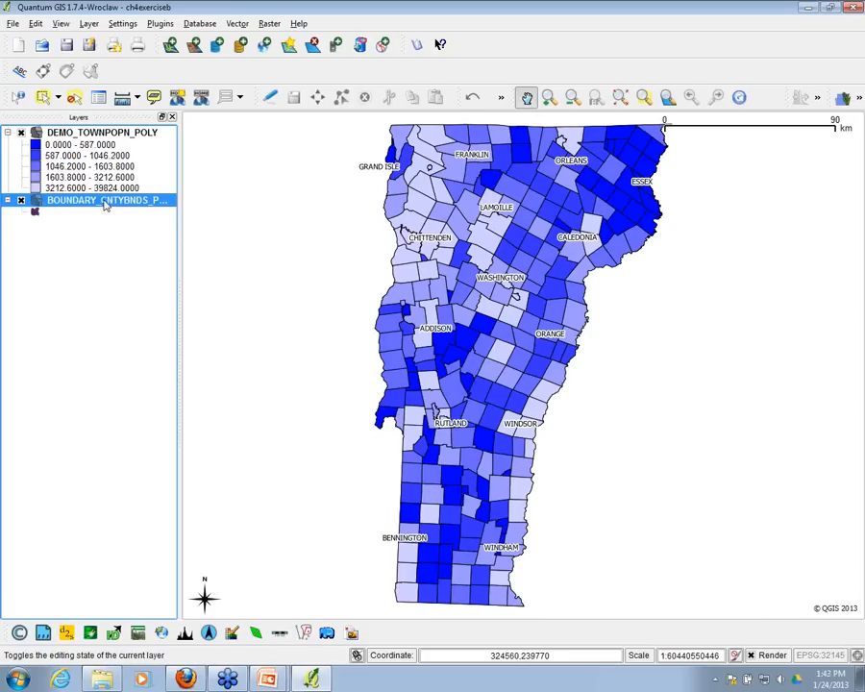
# - Move the BOUNDARY_CNTYBNDS_POLY layer above DEMO_TOWNPOPN_POLY in the layer order
pyautogui.moveTo(106, 203); pyautogui.dragTo(107, 135)
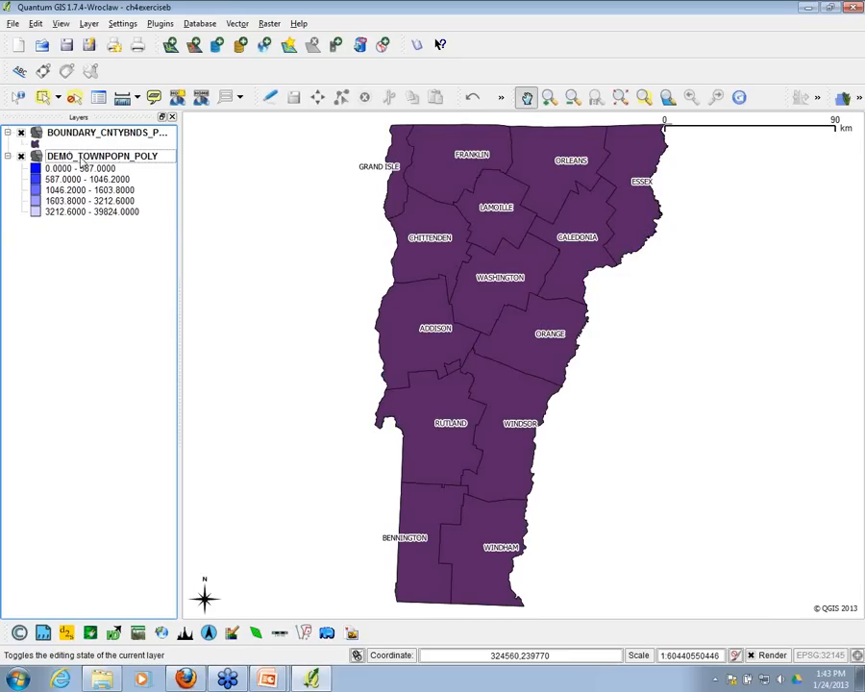
pyautogui.click(84, 137)
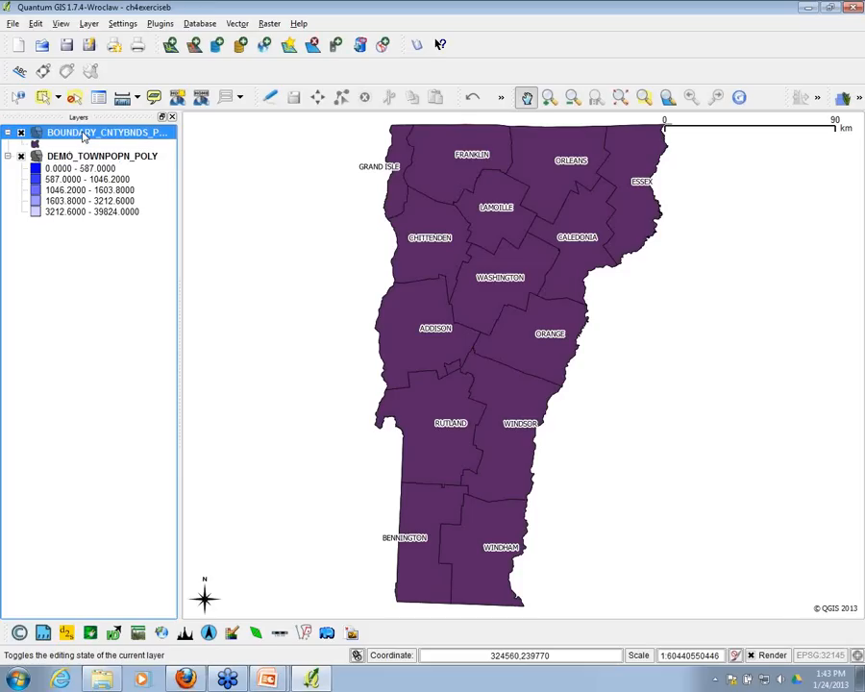
pyautogui.moveTo(84, 138)
pyautogui.mouseDown()
pyautogui.moveTo(94, 212)
pyautogui.moveTo(96, 131)
pyautogui.mouseUp()
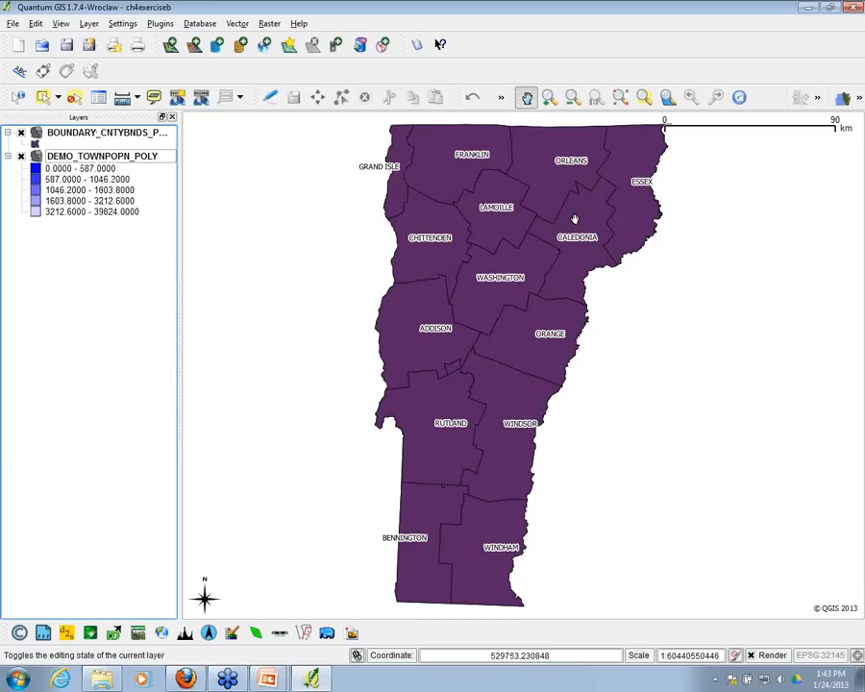
# - Open the style properties of the BOUNDARY_CNTYBNDS_POLY layer and switch it to the new symbology
pyautogui.click(108, 134)
pyautogui.rightClick(107, 135)
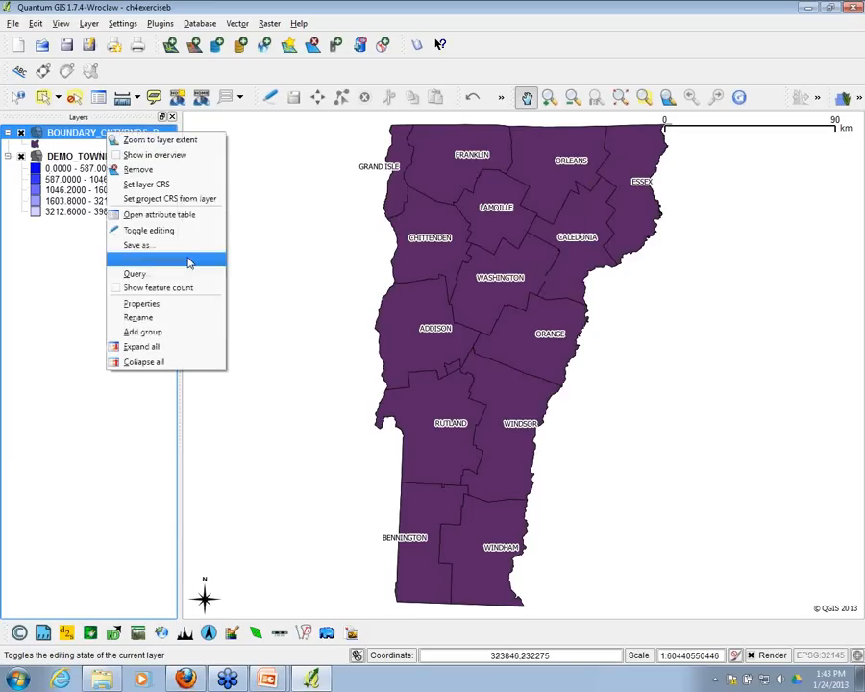
pyautogui.click(142, 304)
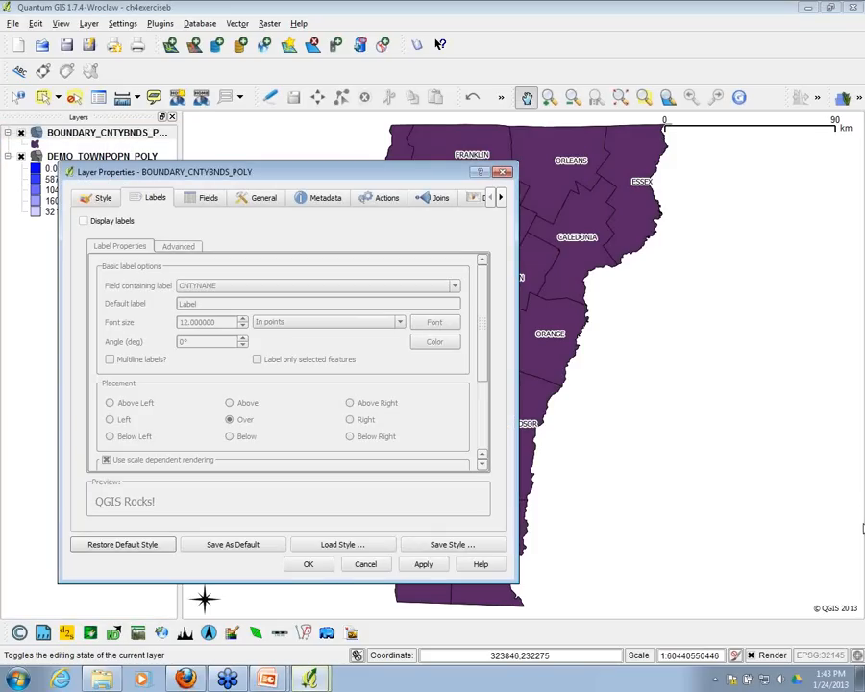
pyautogui.click(100, 199)
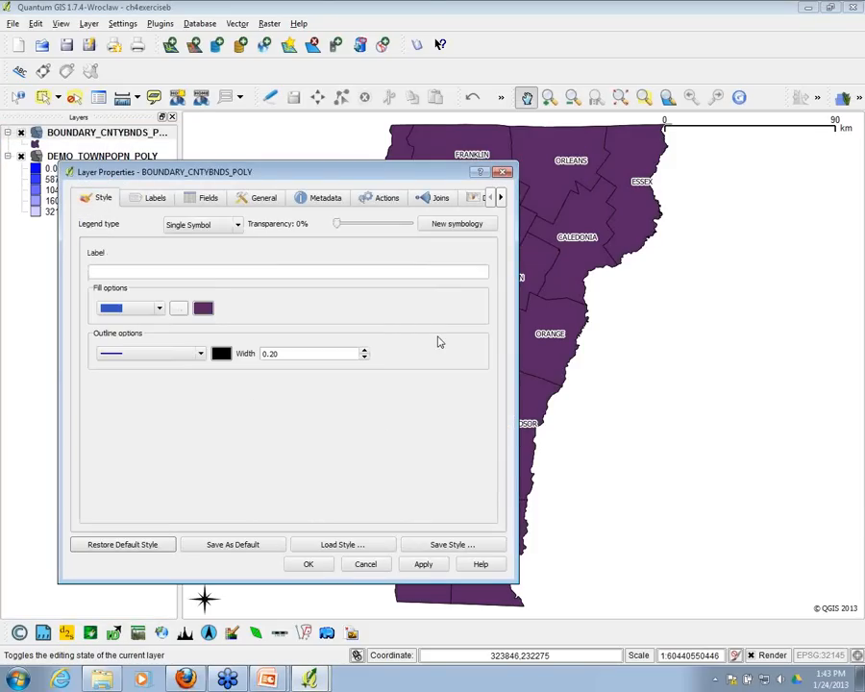
pyautogui.moveTo(283, 176); pyautogui.dragTo(405, 115)
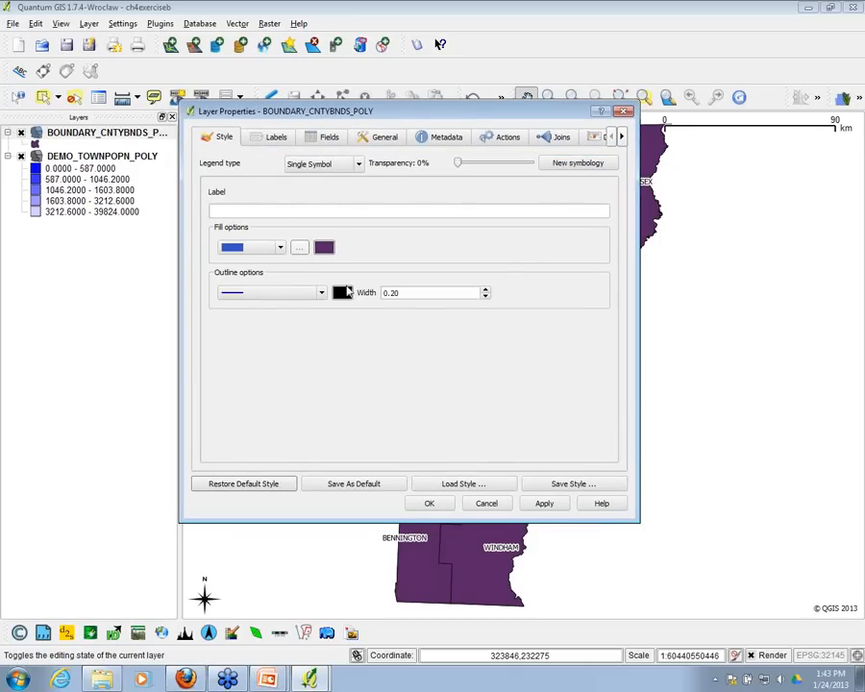
pyautogui.click(570, 166)
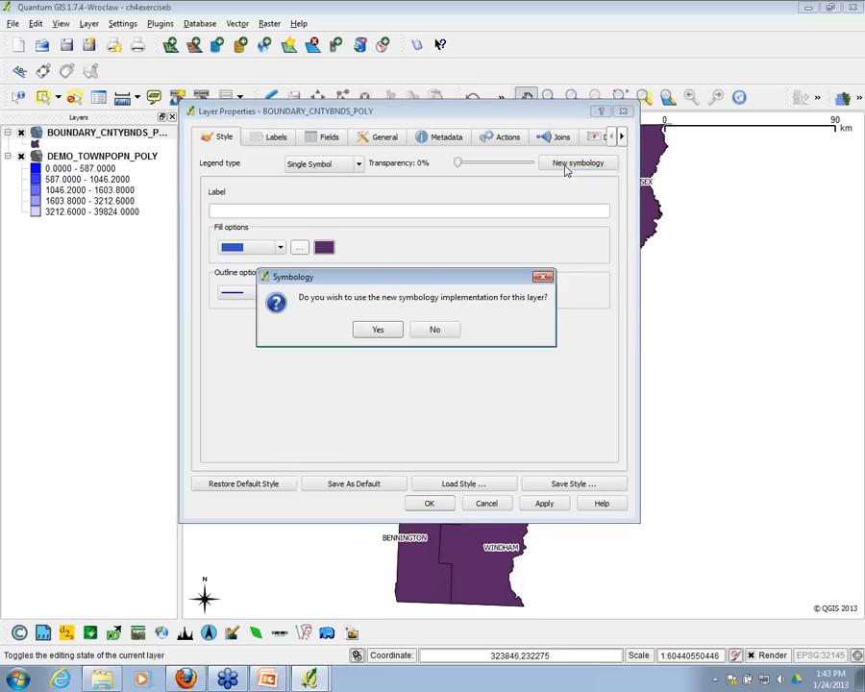
pyautogui.click(384, 330)
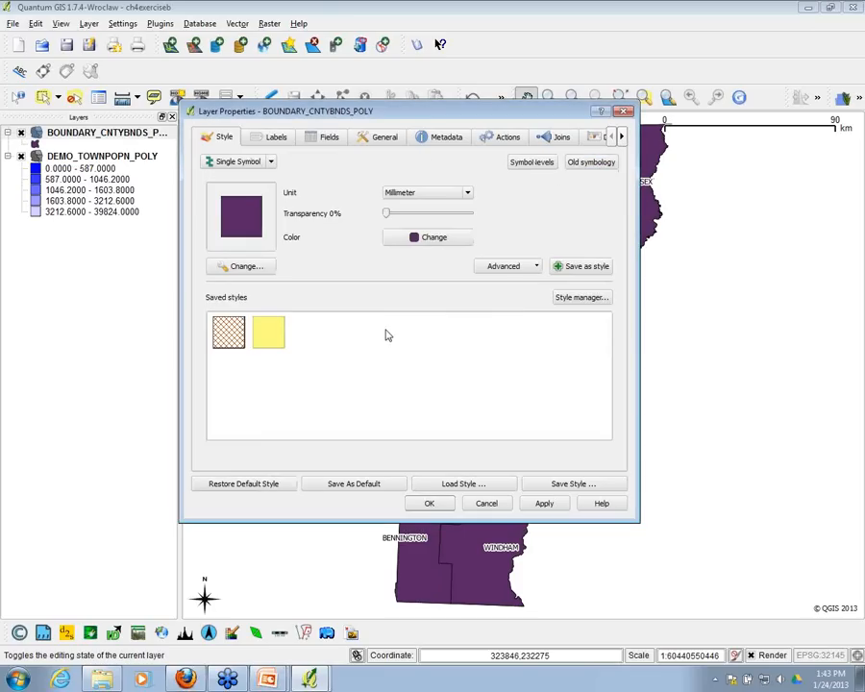
# - Examine the fill styles and fill color choices available for the county layer's simple fill symbol
pyautogui.click(246, 267)
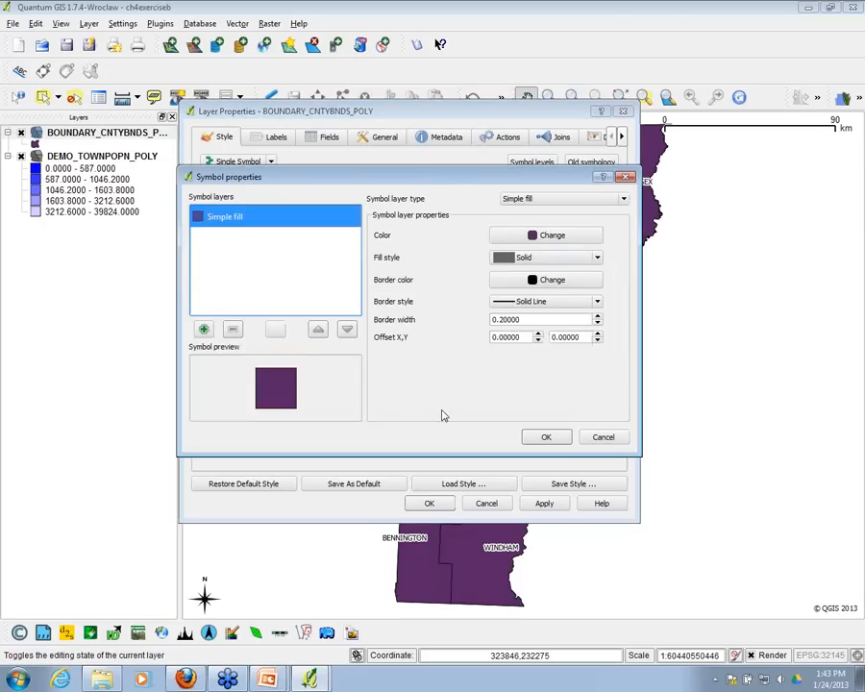
pyautogui.click(624, 177)
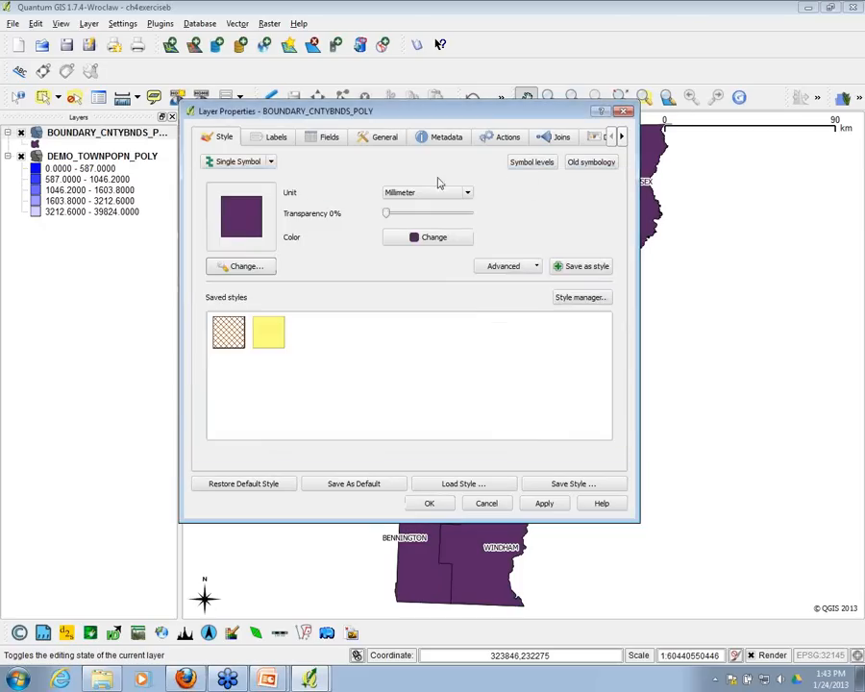
pyautogui.click(248, 268)
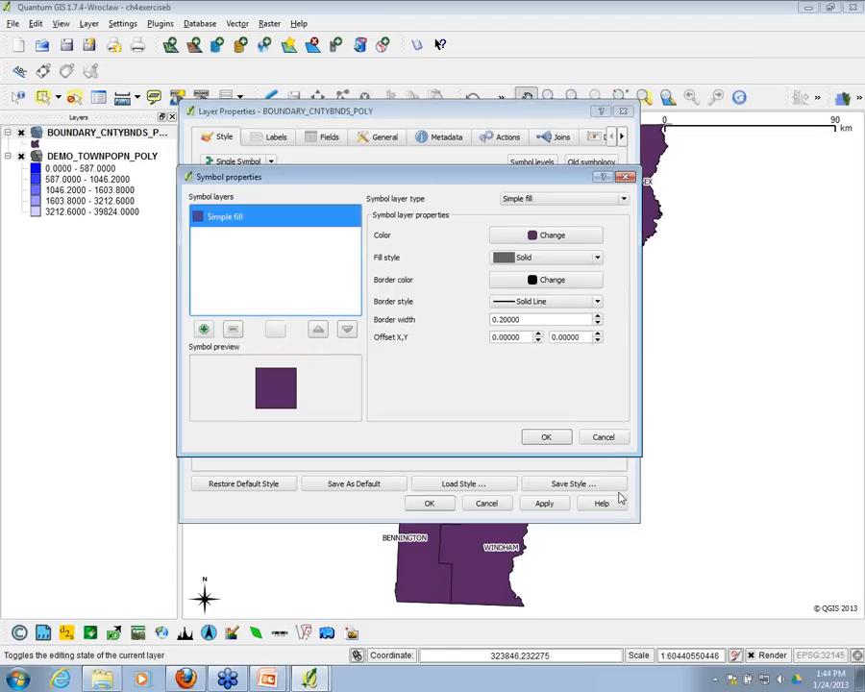
pyautogui.click(597, 258)
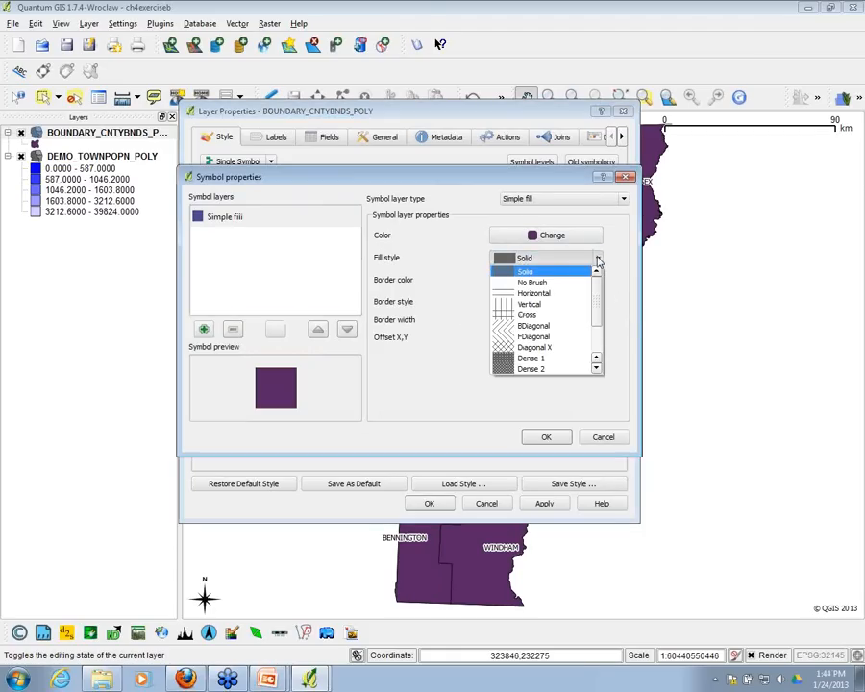
pyautogui.scroll(-2, 597, 269)
pyautogui.scroll(2, 597, 269)
pyautogui.scroll(-2, 598, 304)
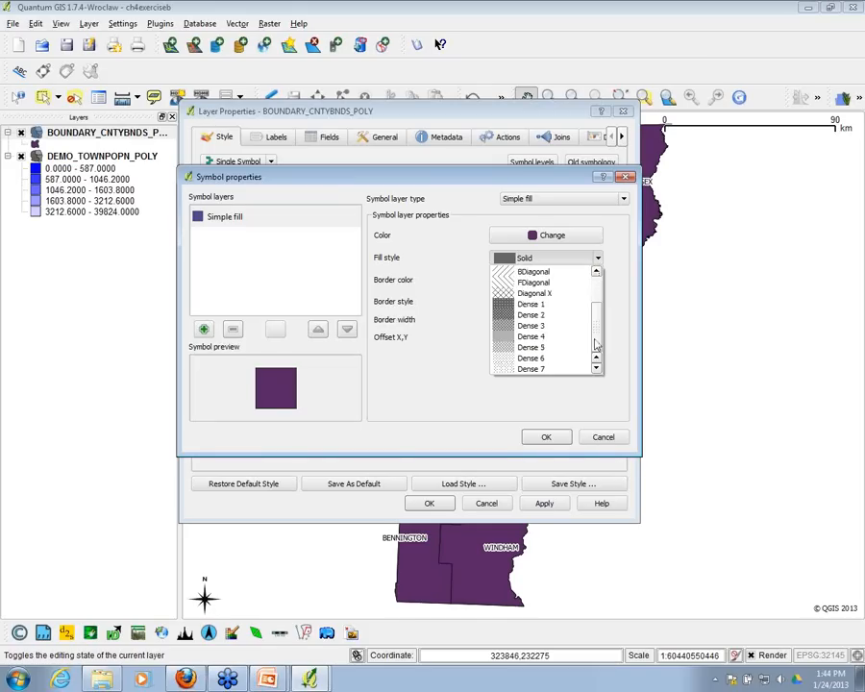
pyautogui.scroll(2, 598, 304)
pyautogui.click(543, 237)
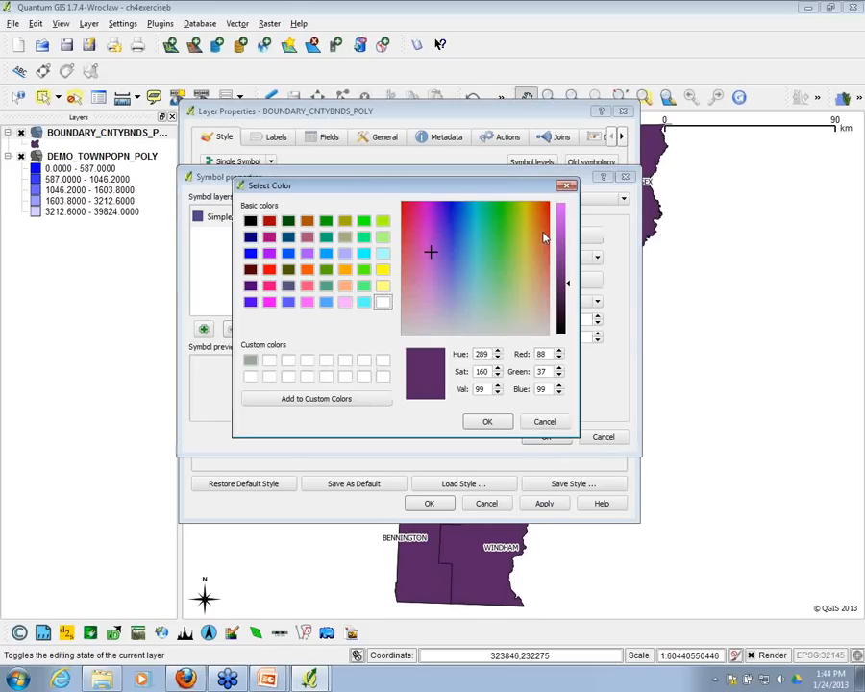
pyautogui.click(567, 186)
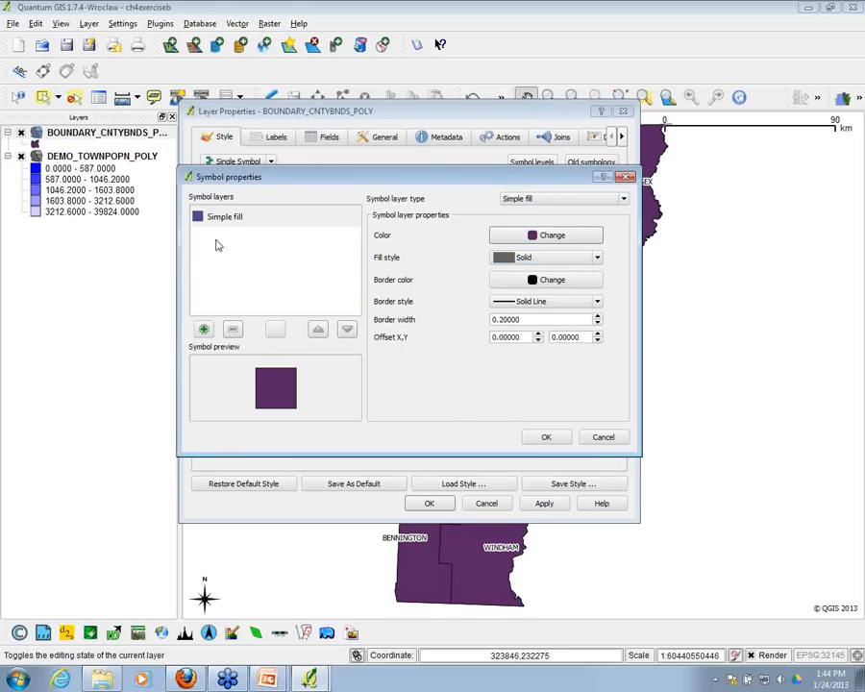
# - Set the county symbol's fill style to No Brush
pyautogui.click(597, 258)
pyautogui.click(557, 282)
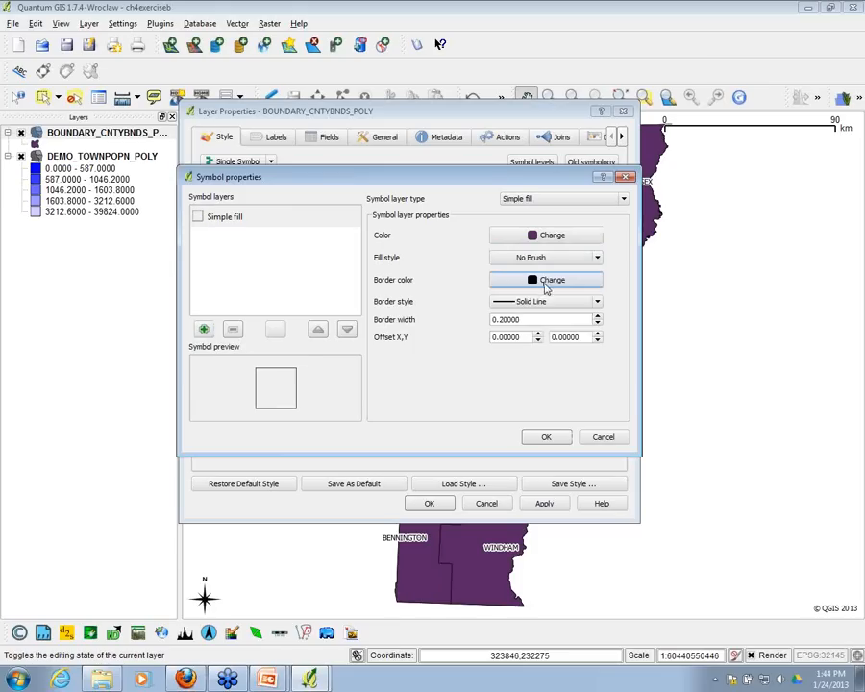
pyautogui.click(602, 258)
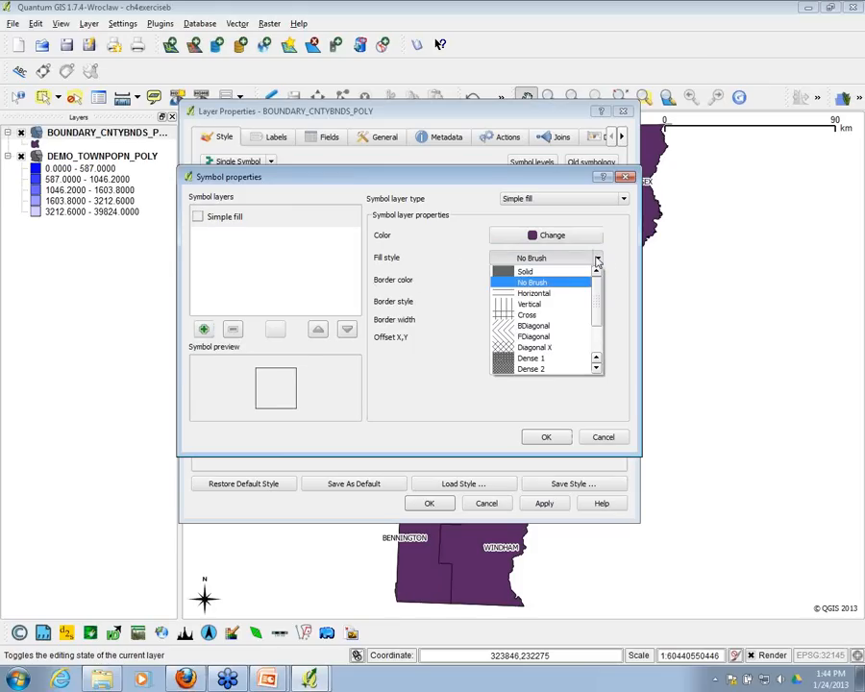
pyautogui.click(540, 283)
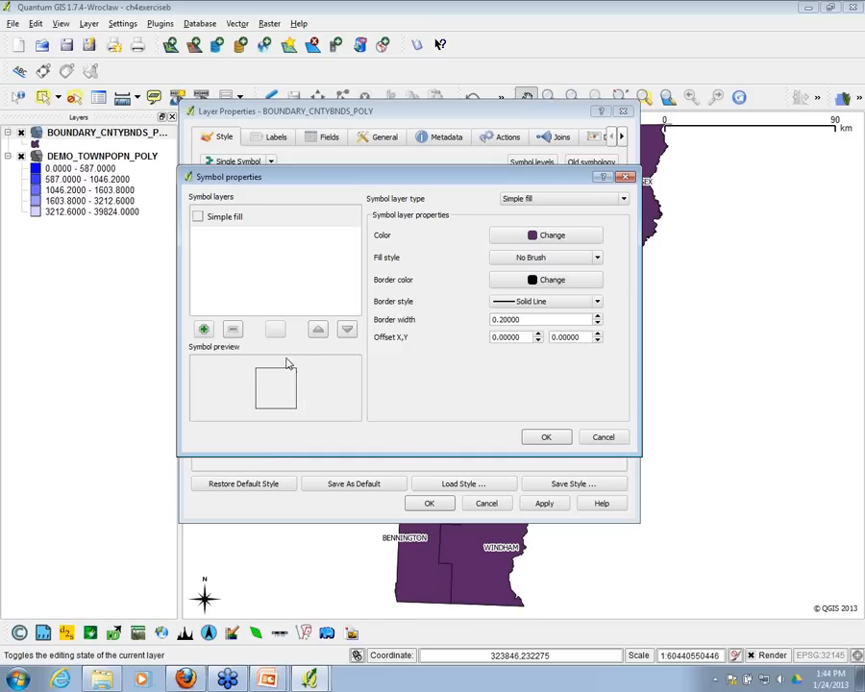
# - Set the county symbol's border color to yellow, keeping the Solid Line border style
pyautogui.click(552, 281)
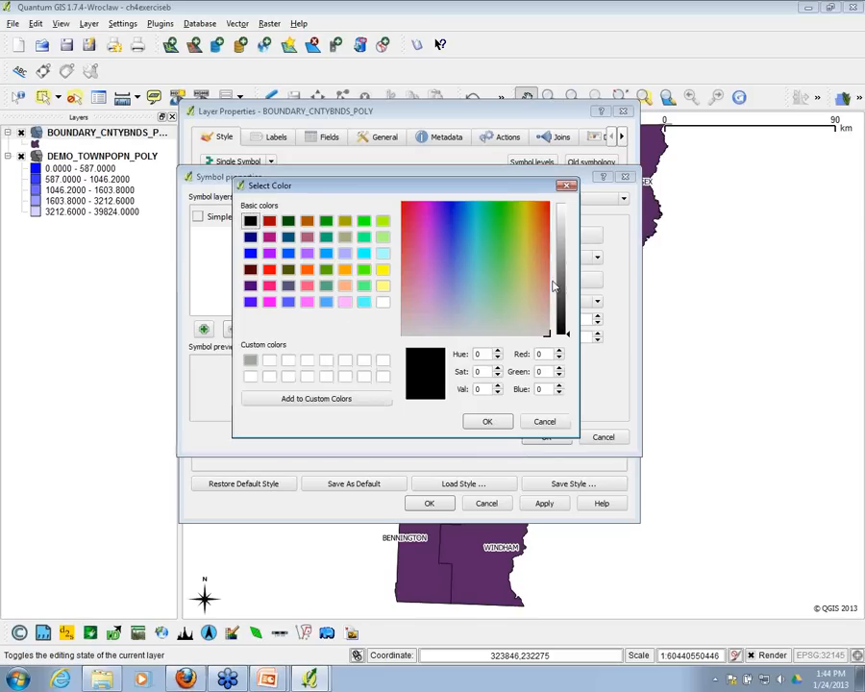
pyautogui.click(383, 269)
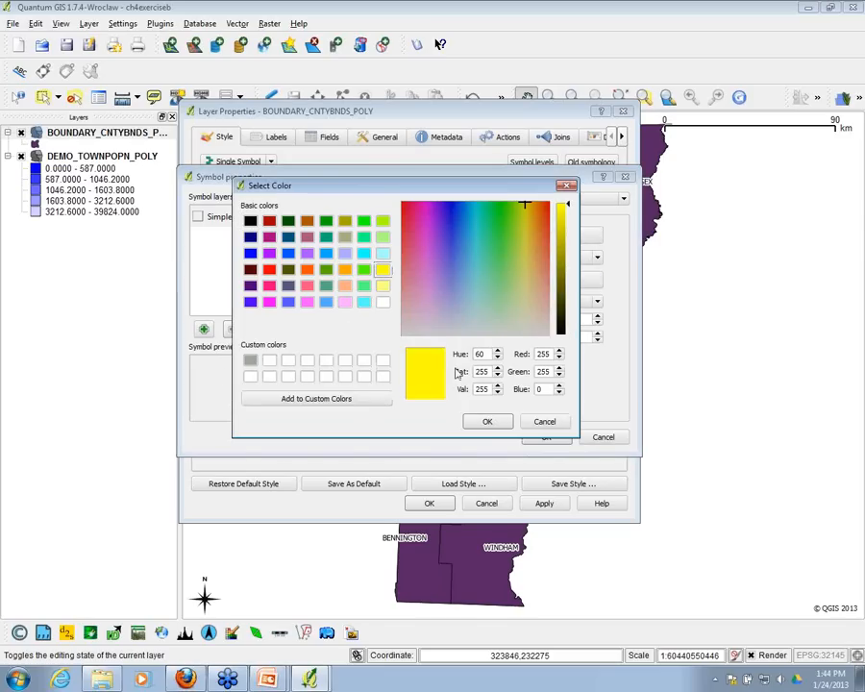
pyautogui.click(487, 421)
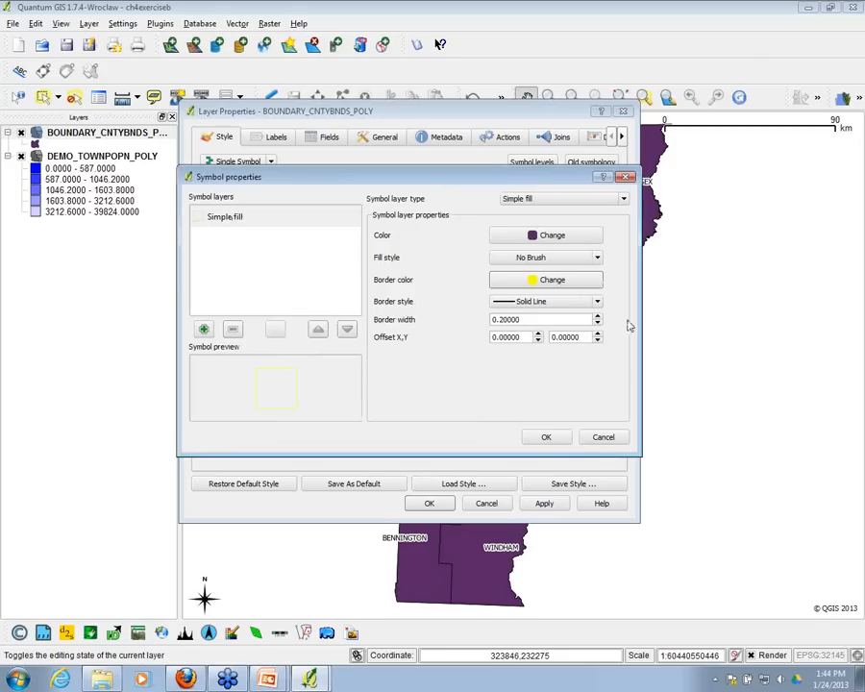
pyautogui.click(597, 302)
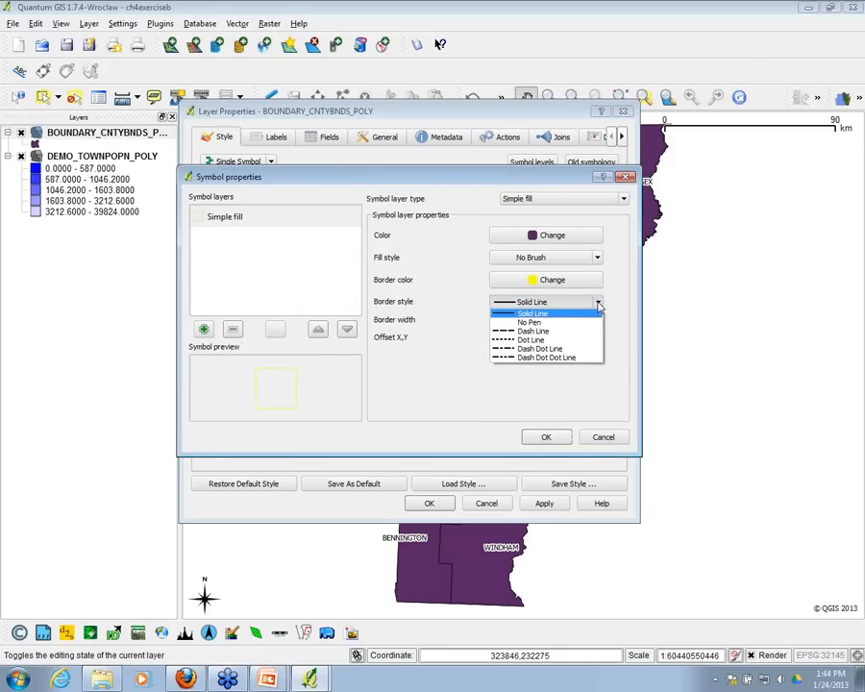
pyautogui.click(598, 305)
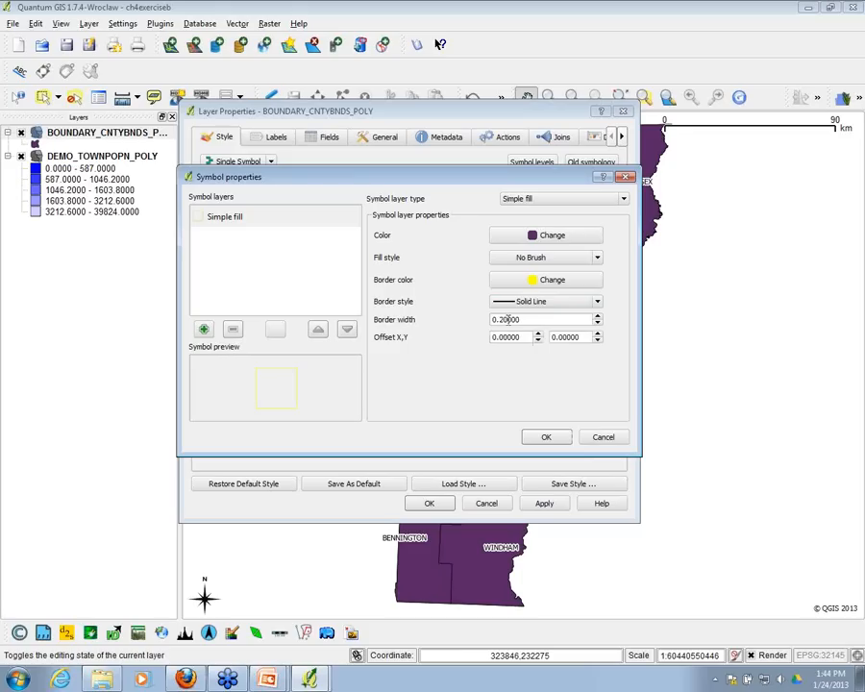
# - Set the county symbol's border width to 0.5 and apply the style to the map
pyautogui.click(598, 319)
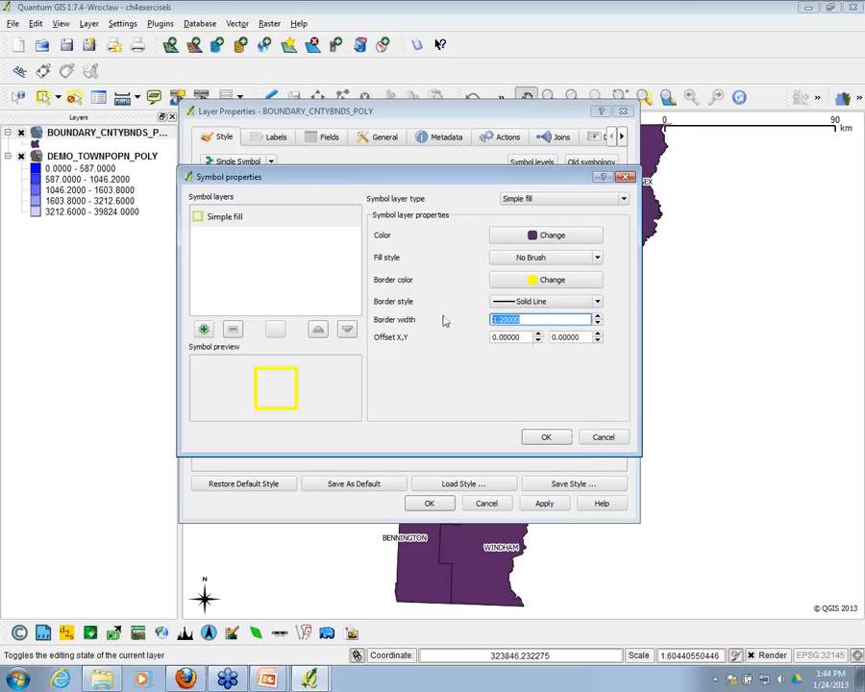
pyautogui.write('0.3')
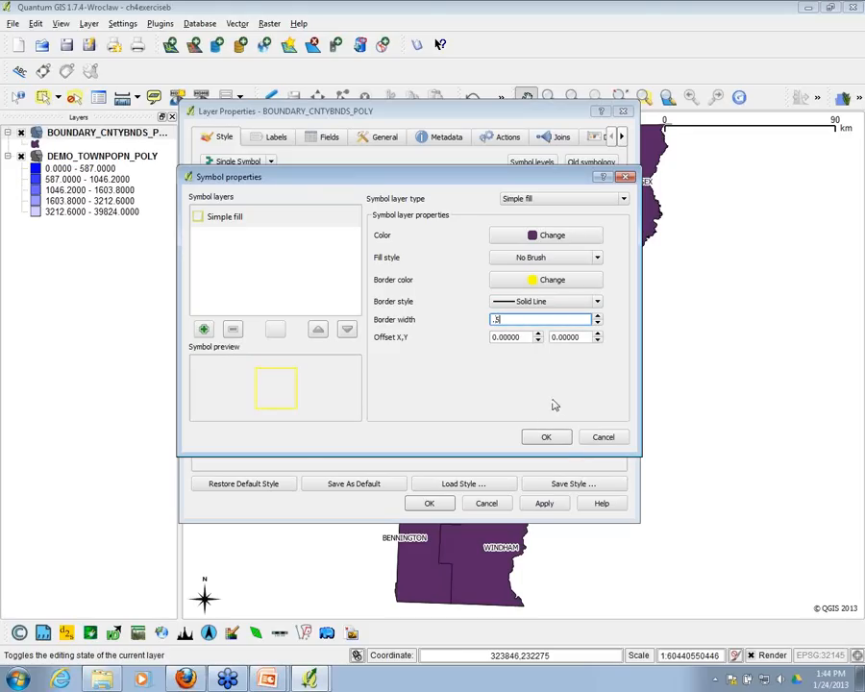
pyautogui.click(546, 436)
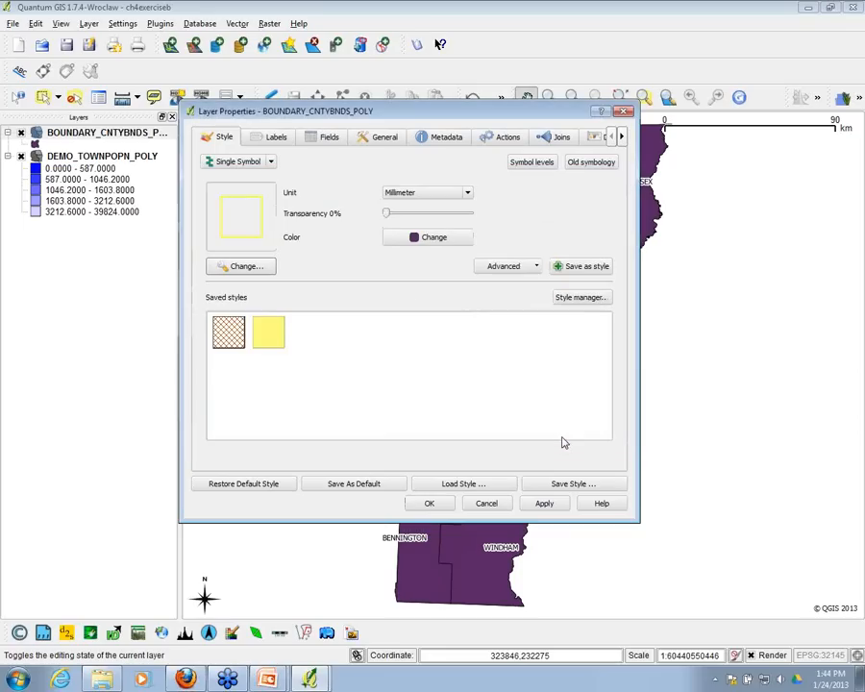
pyautogui.click(543, 504)
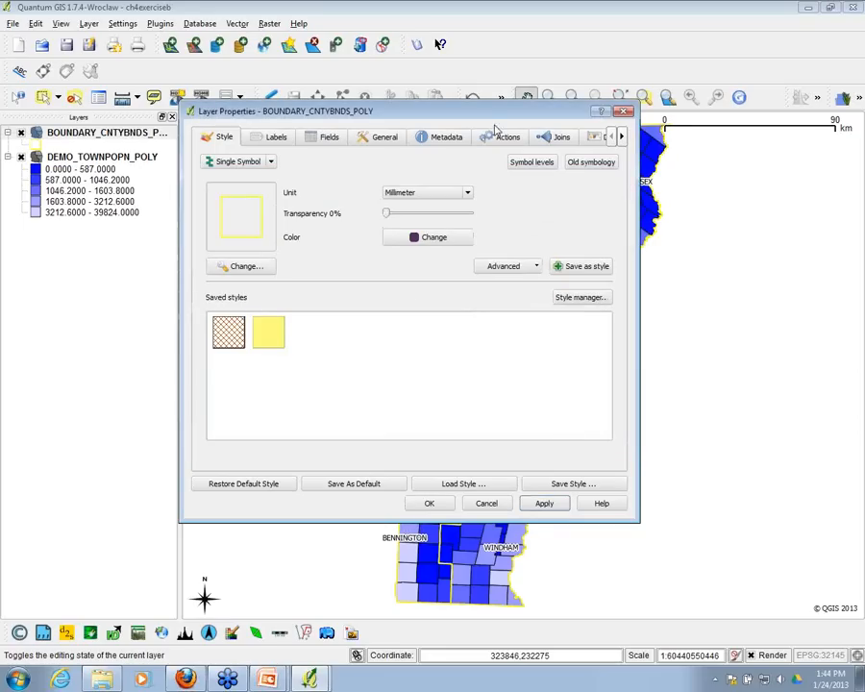
# - Review the county layer's symbol properties once more and close the layer properties
pyautogui.moveTo(493, 112); pyautogui.dragTo(494, 139)
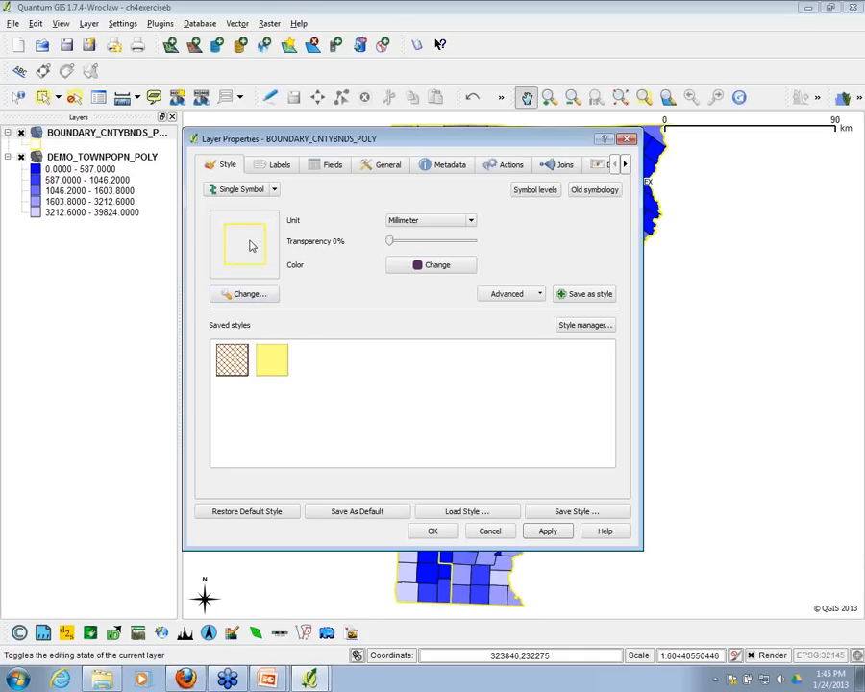
pyautogui.click(243, 295)
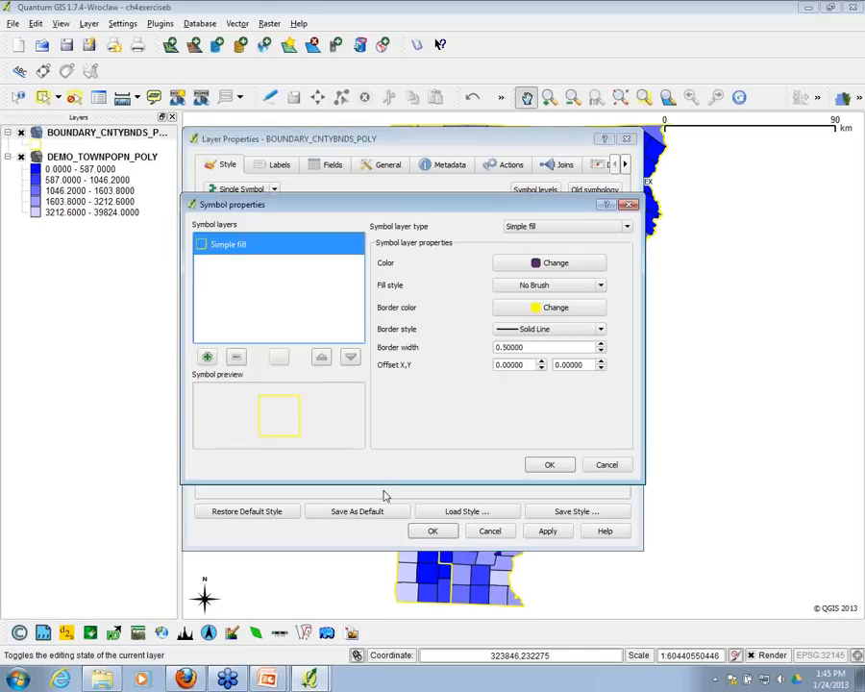
pyautogui.click(631, 206)
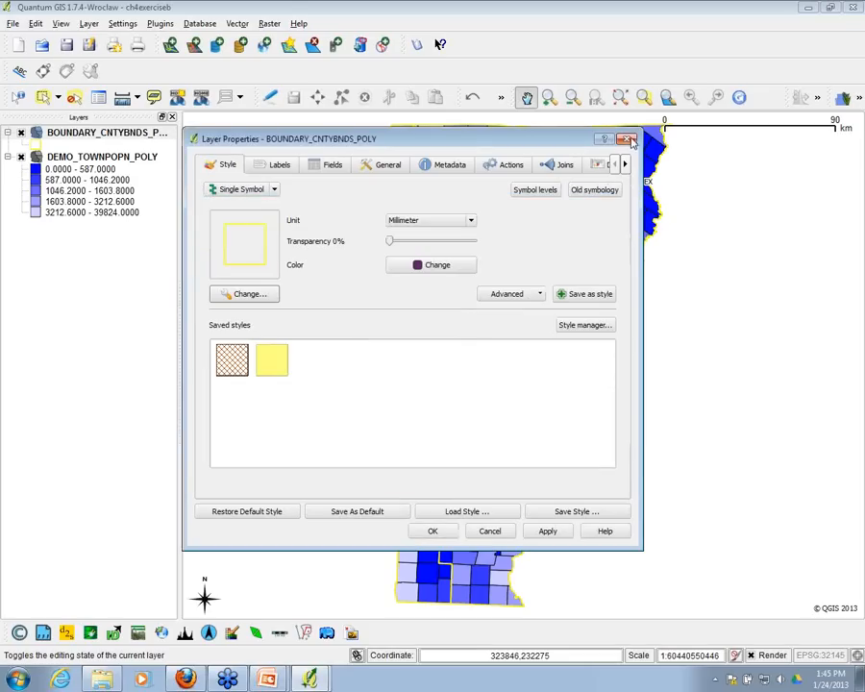
pyautogui.click(435, 529)
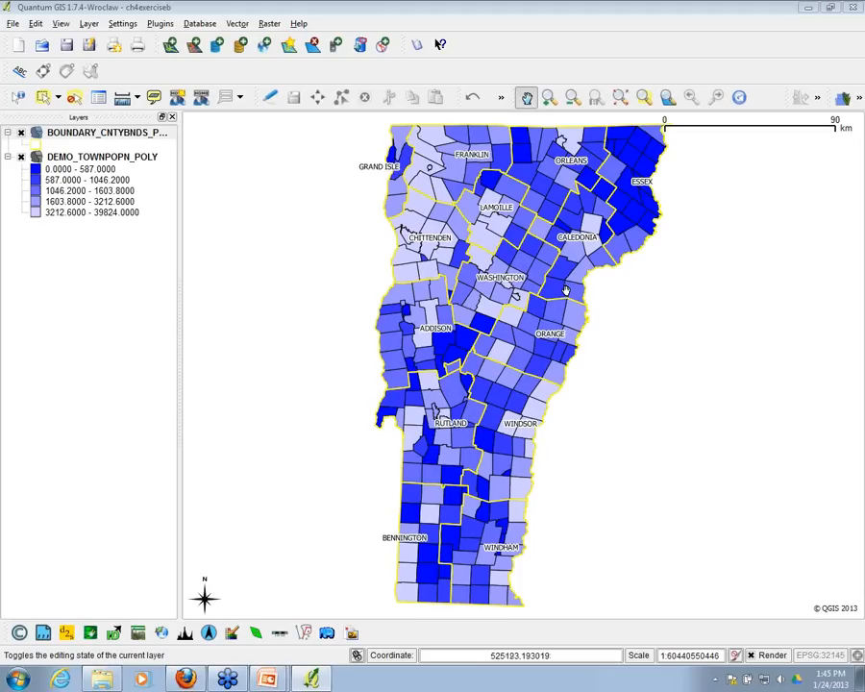
# - Inspect the WASHINGTON county label at close range and return to the full map extent
pyautogui.click(552, 99)
pyautogui.click(552, 99)
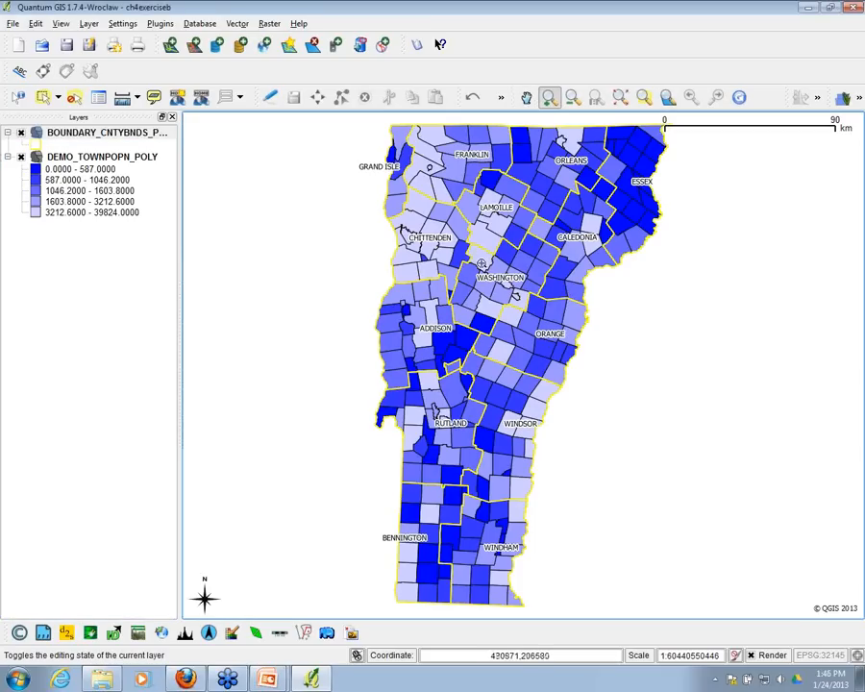
pyautogui.moveTo(476, 251); pyautogui.dragTo(535, 304)
pyautogui.moveTo(515, 395); pyautogui.dragTo(591, 440)
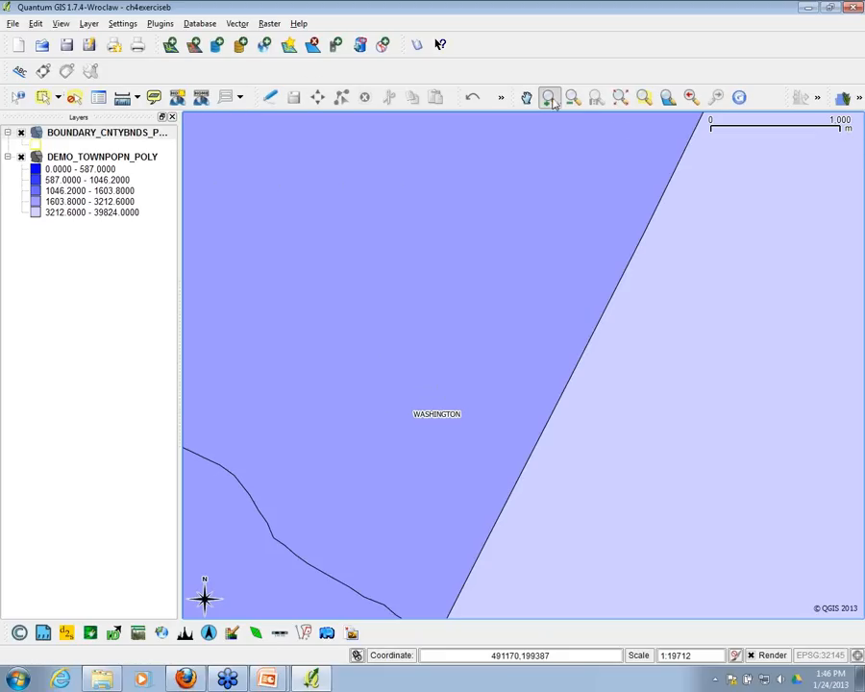
pyautogui.click(620, 97)
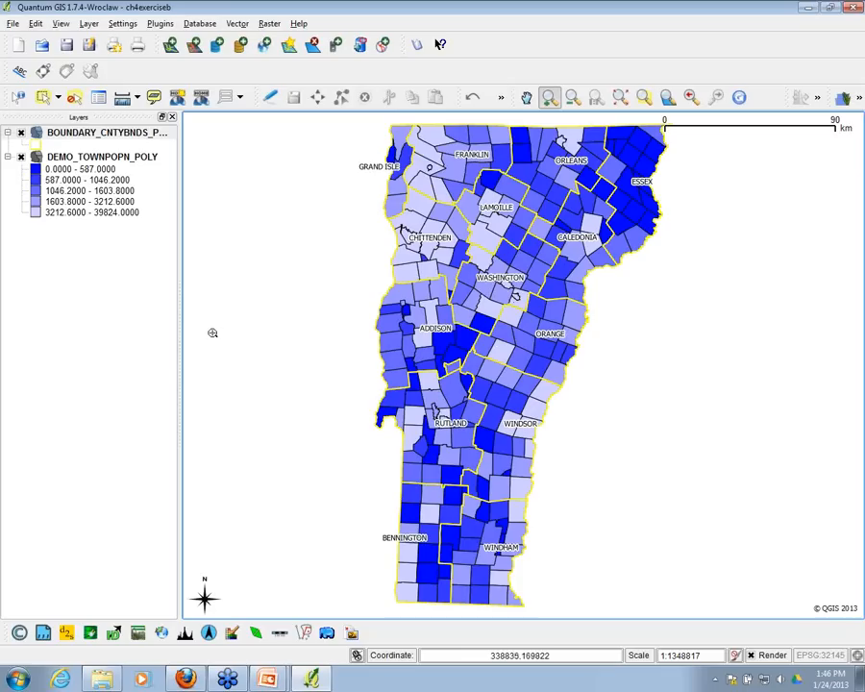
# - Enable scale-based visibility for the BOUNDARY_CNTYBNDS_POLY labels with a minimum of 350000 and a maximum of 100000000
pyautogui.click(75, 138)
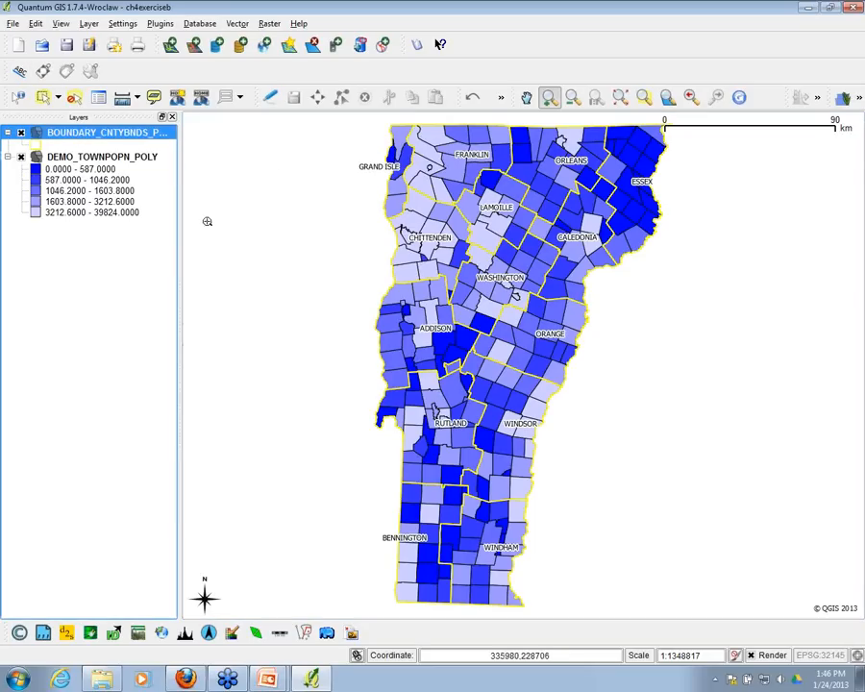
pyautogui.click(20, 72)
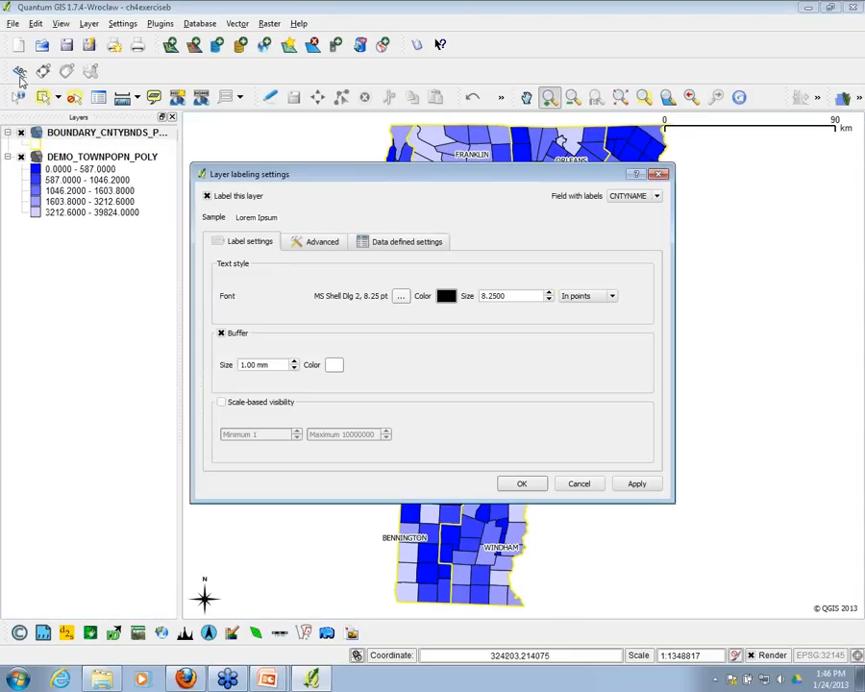
pyautogui.click(222, 402)
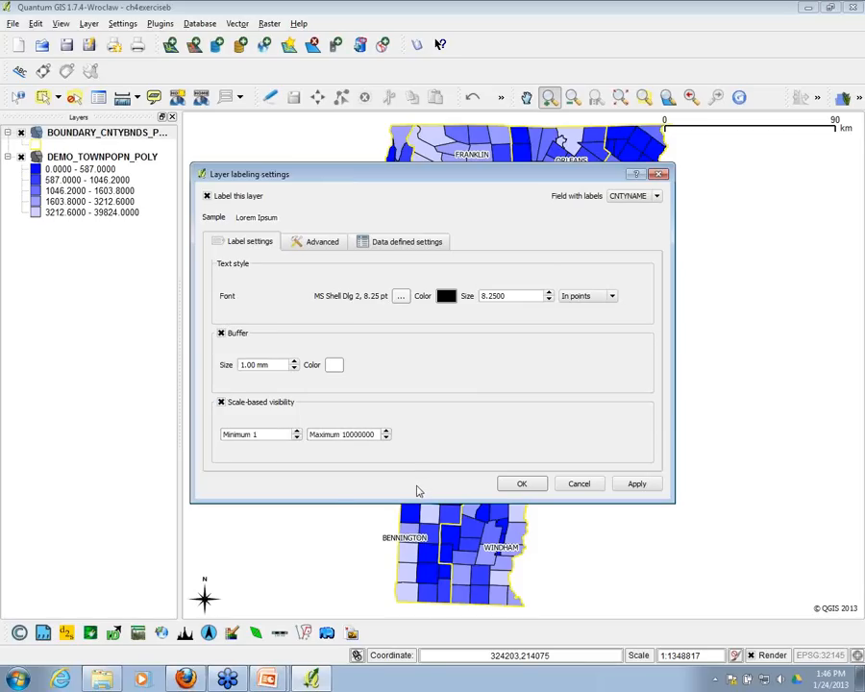
pyautogui.click(279, 433)
pyautogui.moveTo(279, 433); pyautogui.dragTo(209, 436)
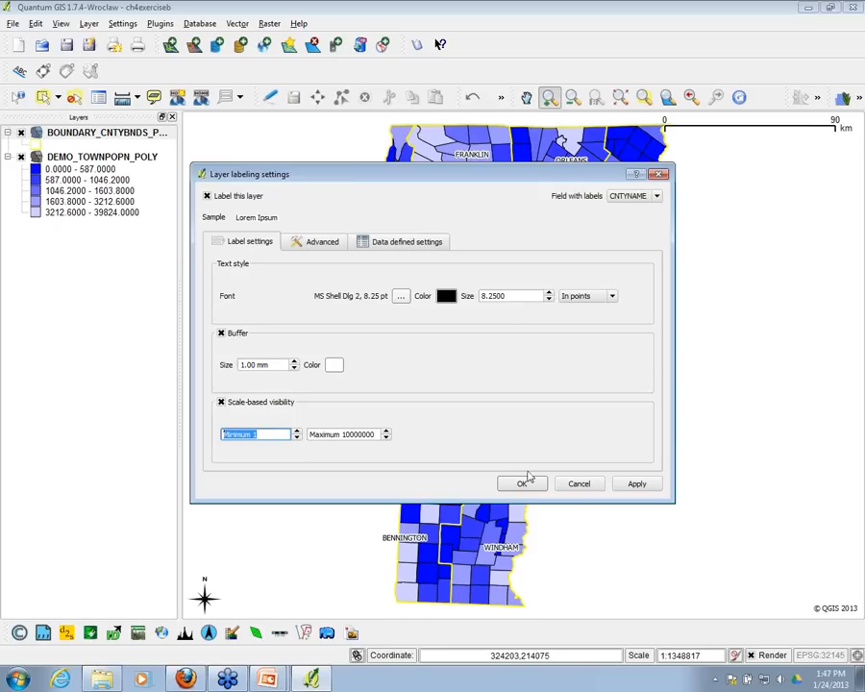
pyautogui.write('350000')
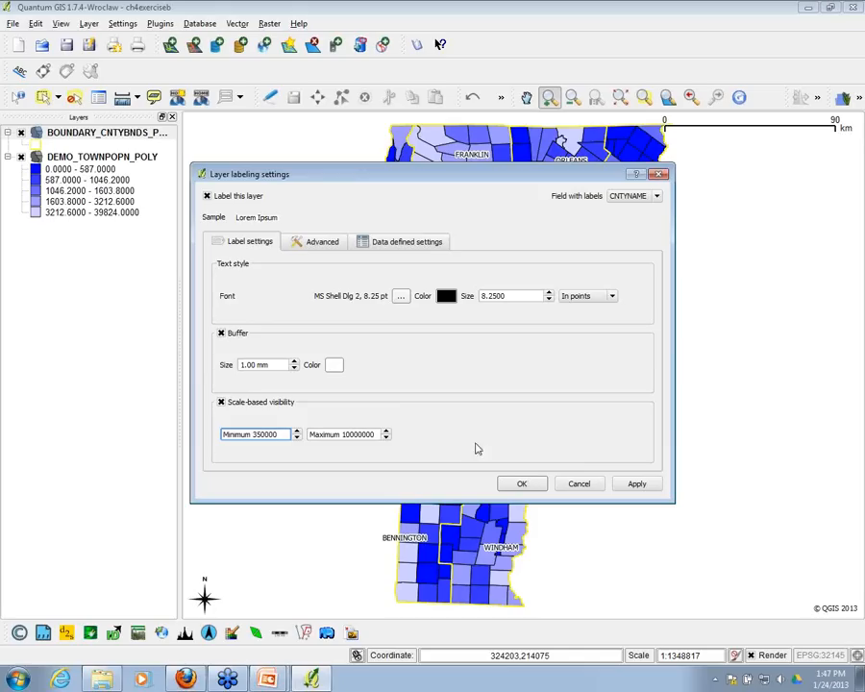
pyautogui.click(375, 434)
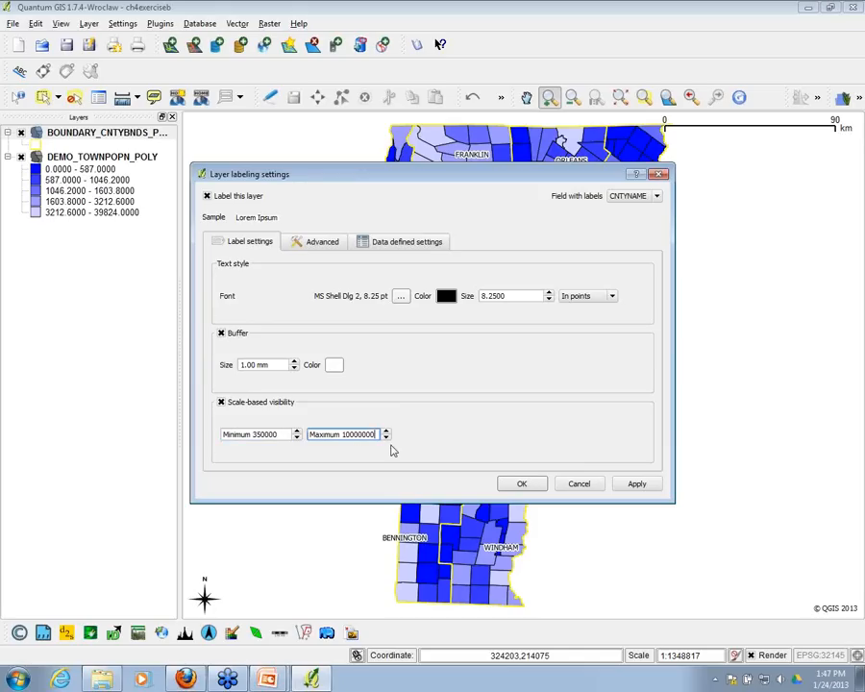
pyautogui.write('00')
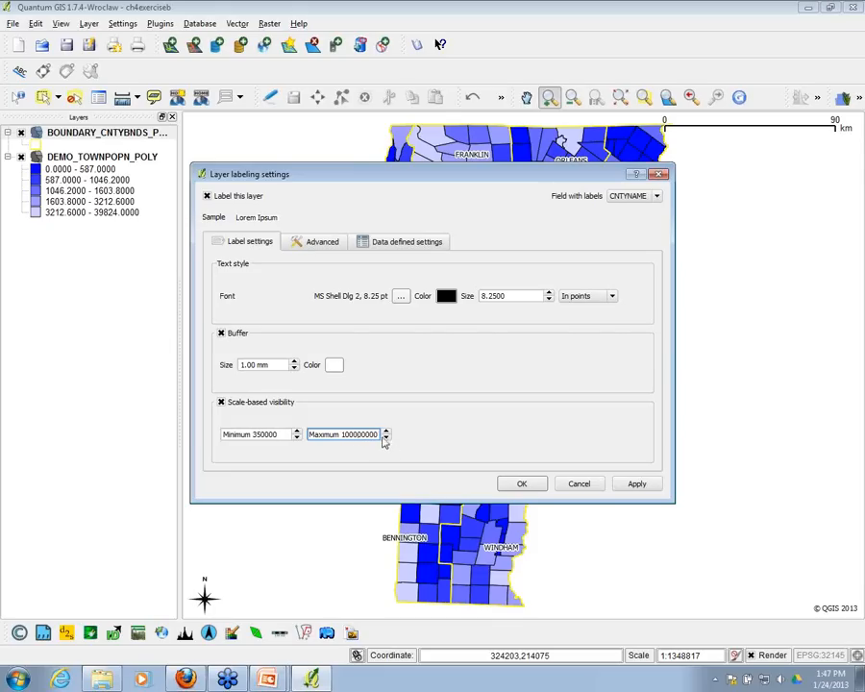
pyautogui.click(522, 485)
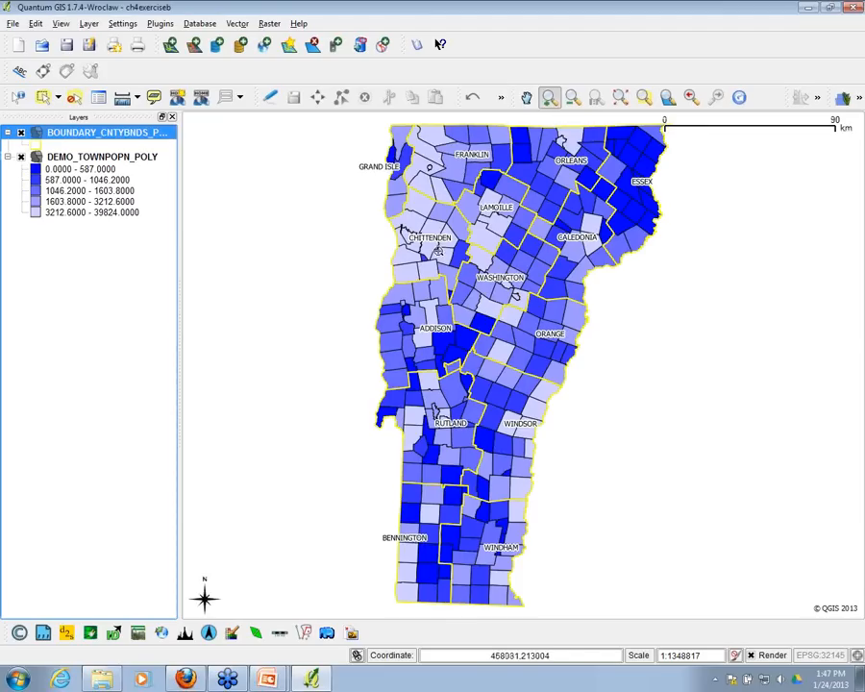
# - Test the county labels' visibility around Washington county at map scales of 1:350000 and 1:349000
pyautogui.moveTo(450, 253); pyautogui.dragTo(531, 331)
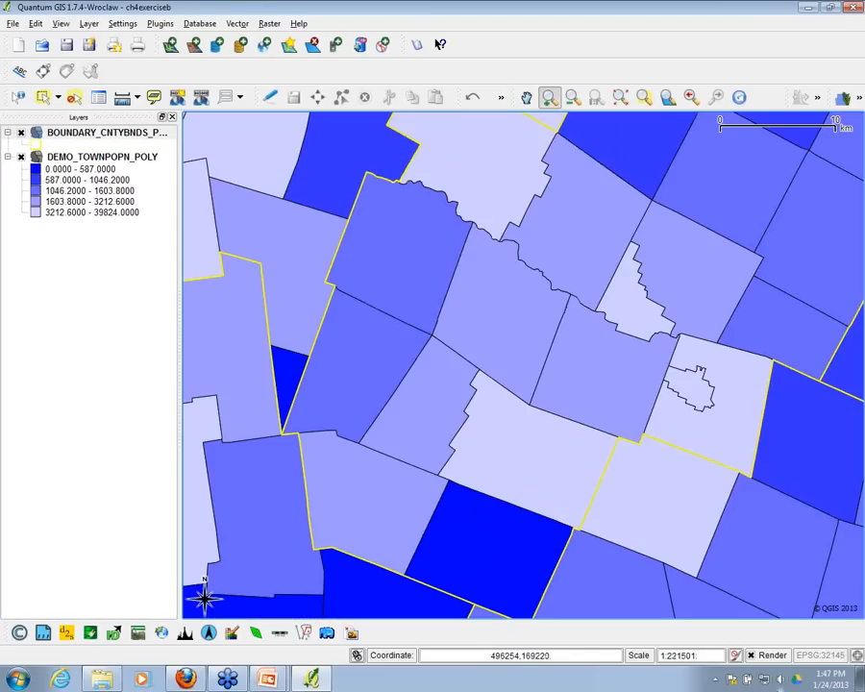
pyautogui.tripleClick(692, 655)
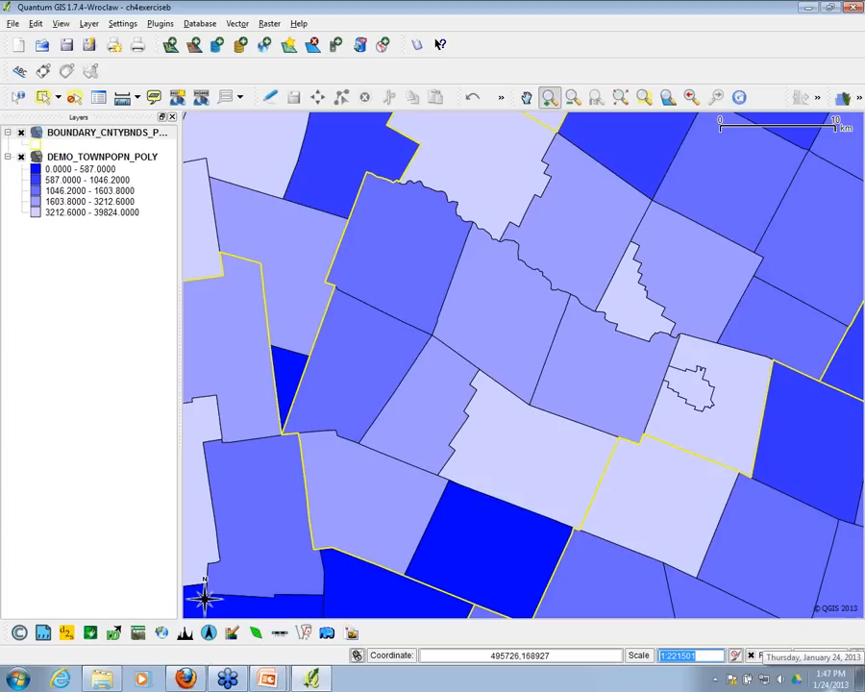
pyautogui.write('350000')
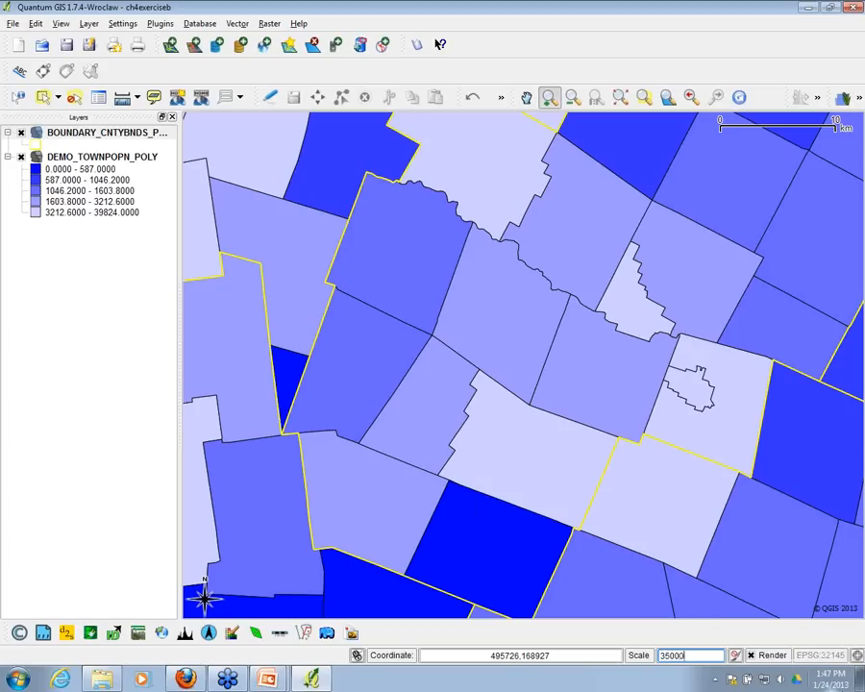
pyautogui.press('Return')
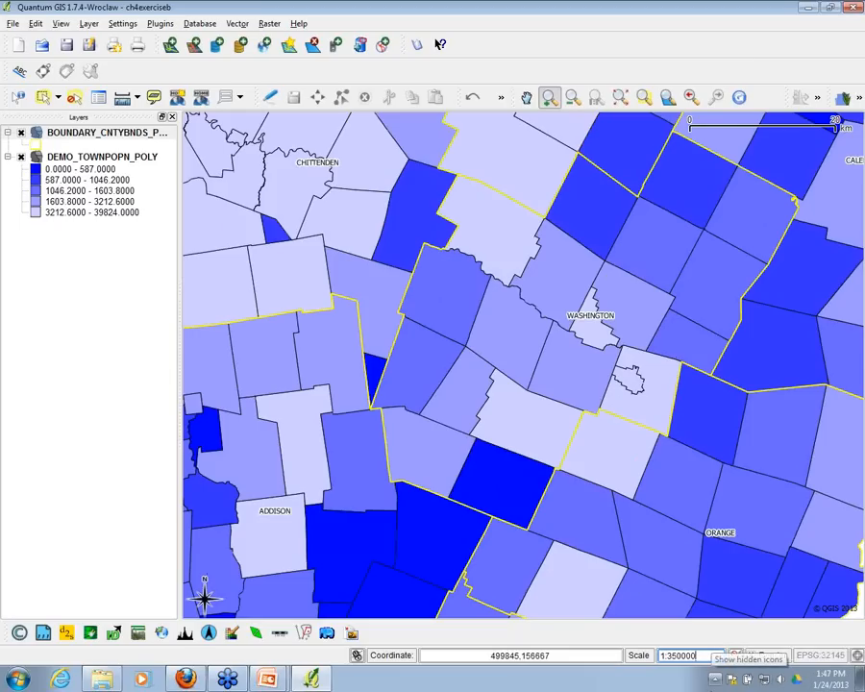
pyautogui.click(708, 656)
pyautogui.write('349')
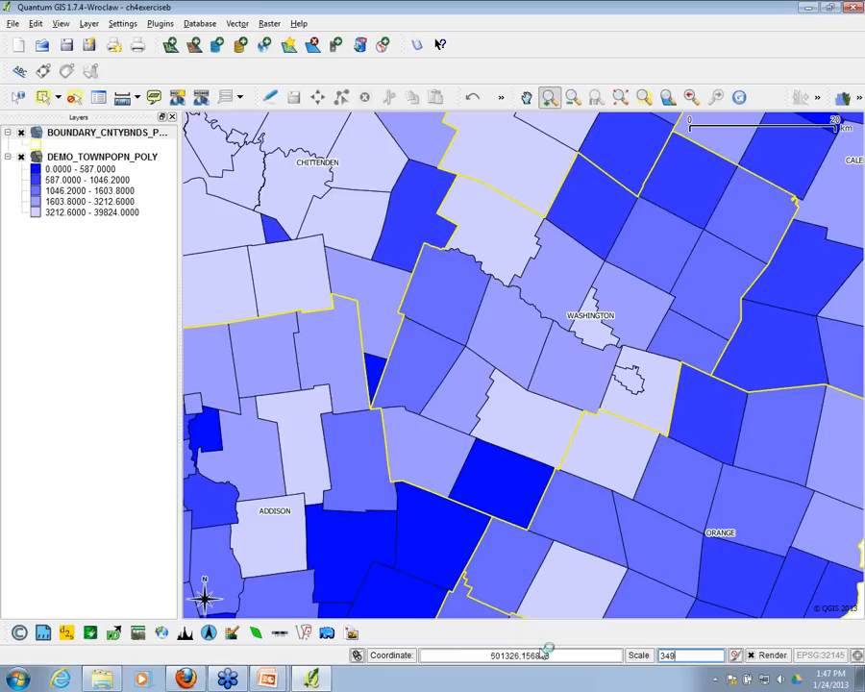
pyautogui.write('000')
pyautogui.press('Return')
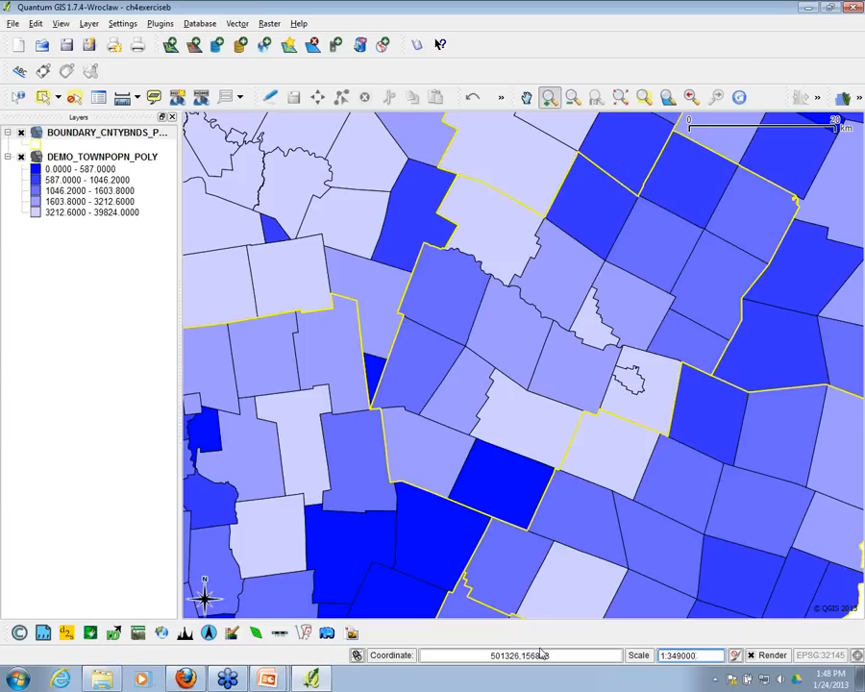
# - Set the map scale to 1:500000 to check the county labels at a smaller scale
pyautogui.moveTo(702, 656); pyautogui.dragTo(634, 659)
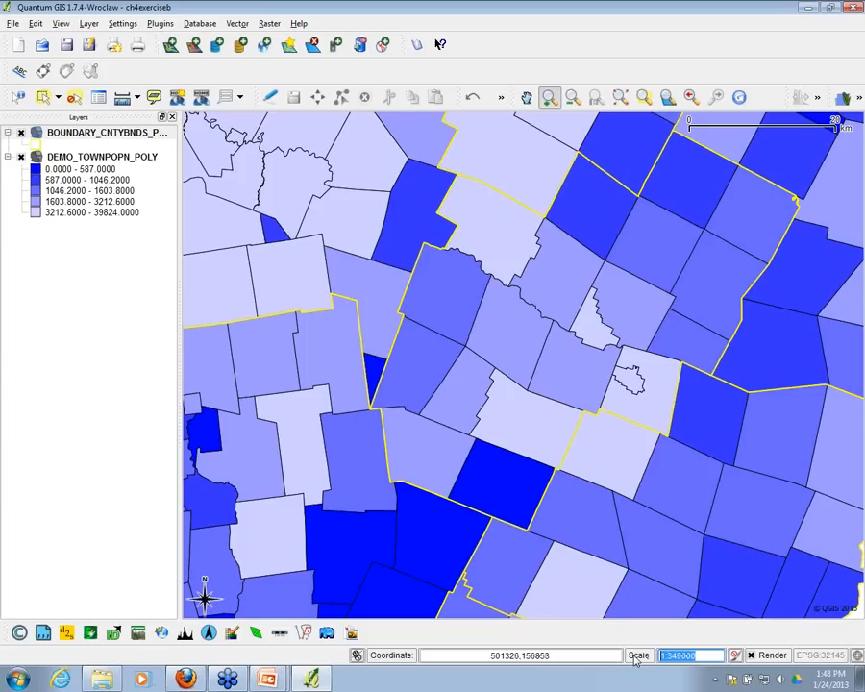
pyautogui.write('5000')
pyautogui.press('Return')
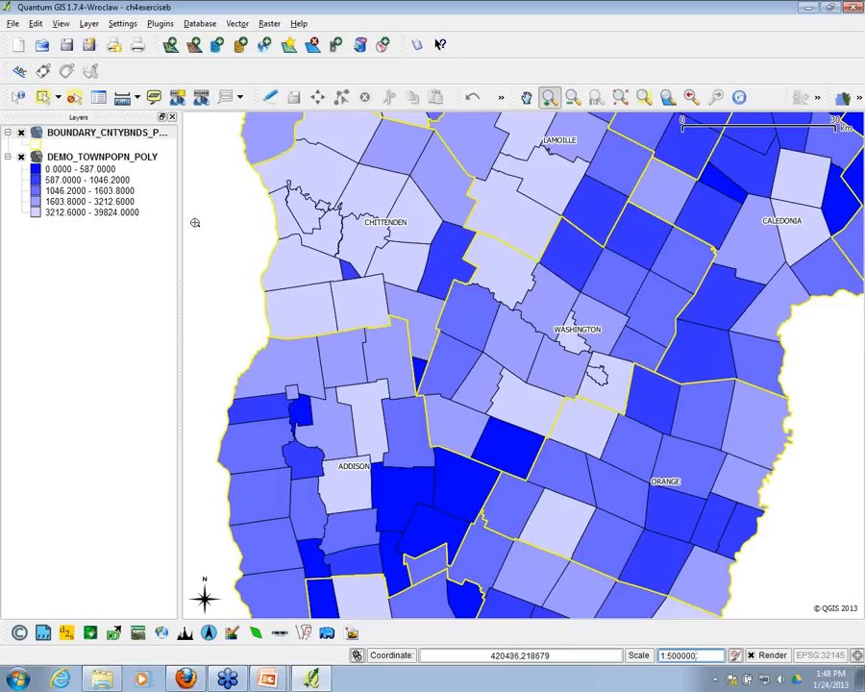
# - Turn on TOWNNAME labels for the DEMO_TOWNPOPN_POLY layer
pyautogui.click(111, 157)
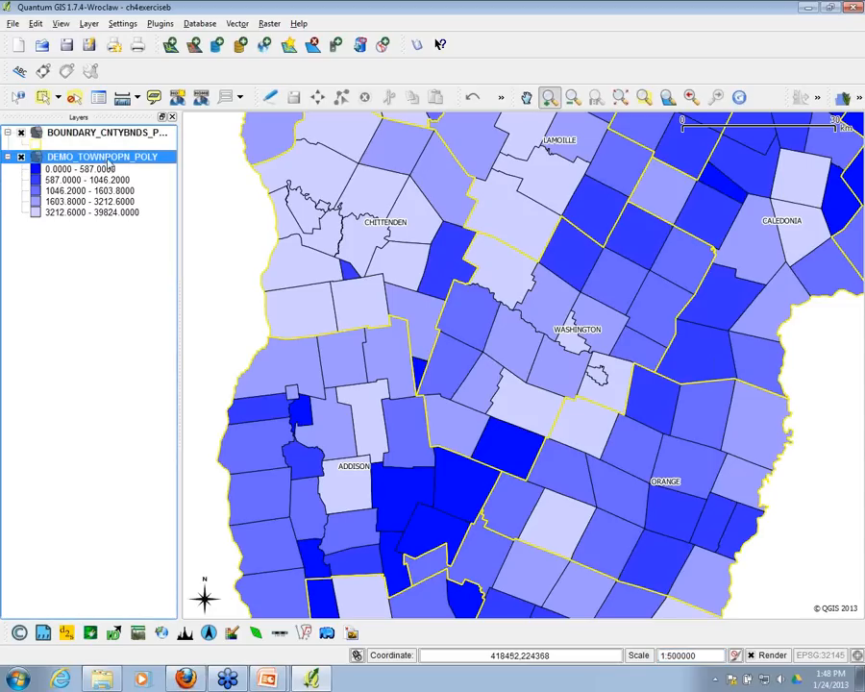
pyautogui.rightClick(113, 159)
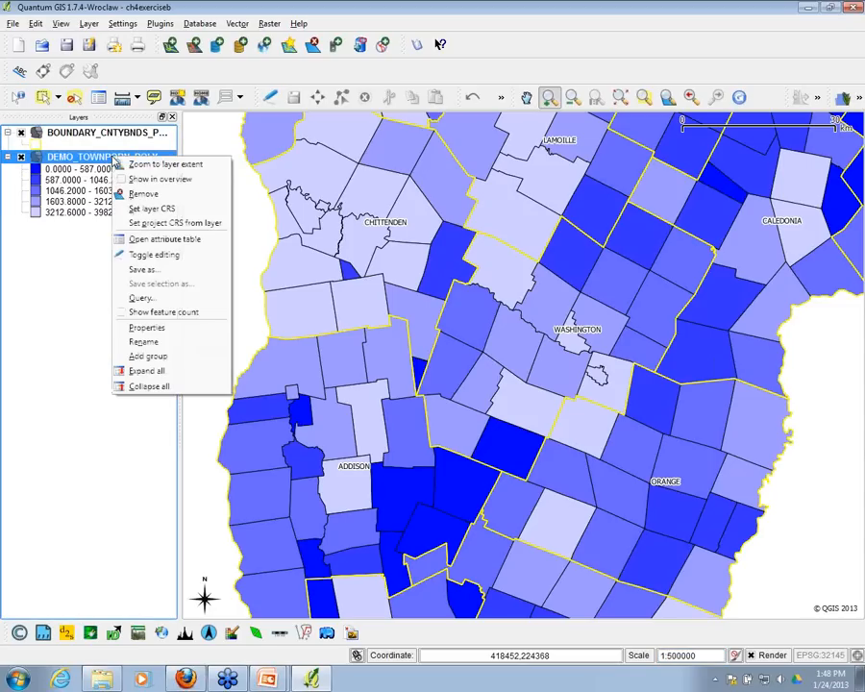
pyautogui.click(69, 113)
pyautogui.click(20, 72)
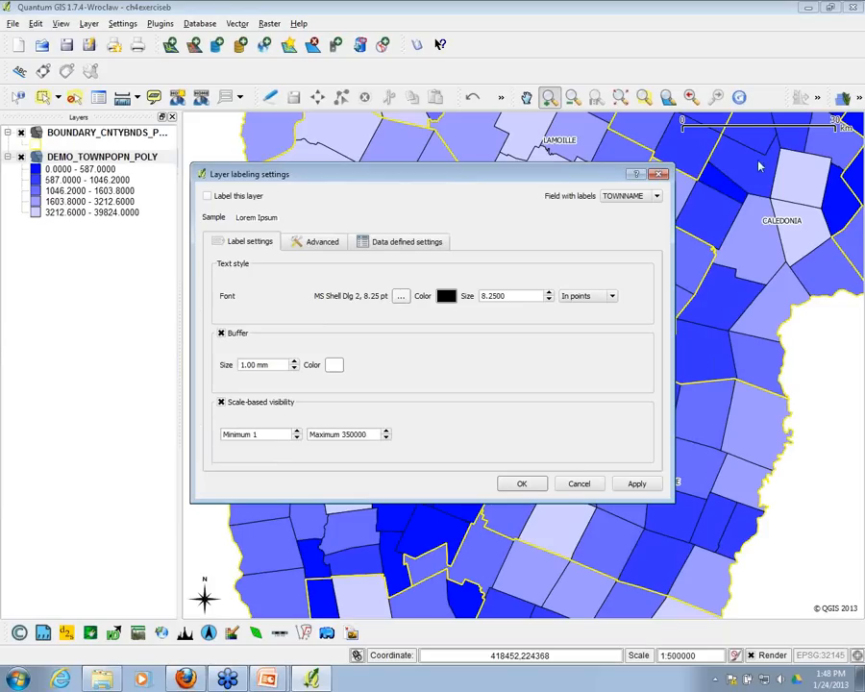
pyautogui.click(659, 174)
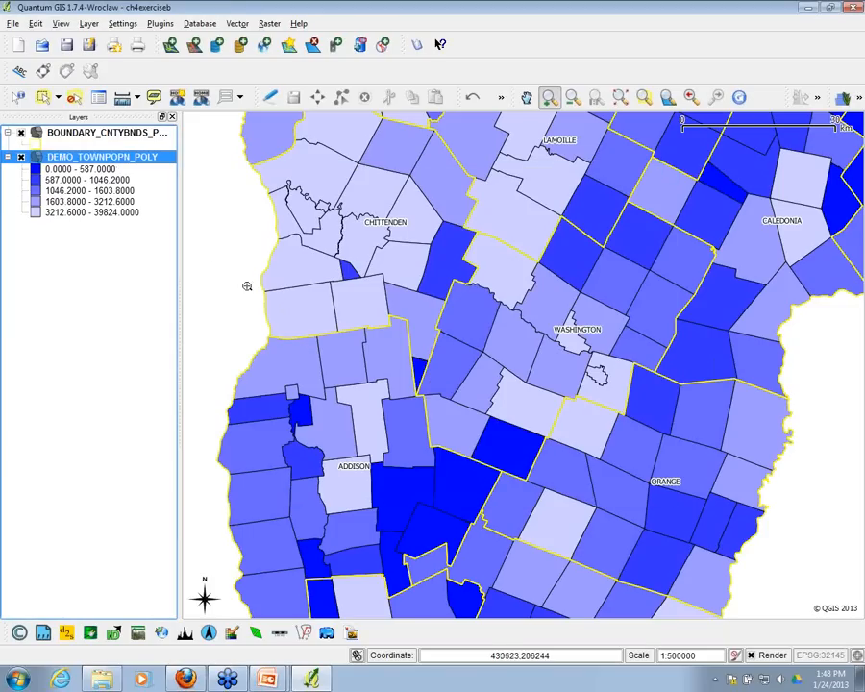
pyautogui.click(19, 71)
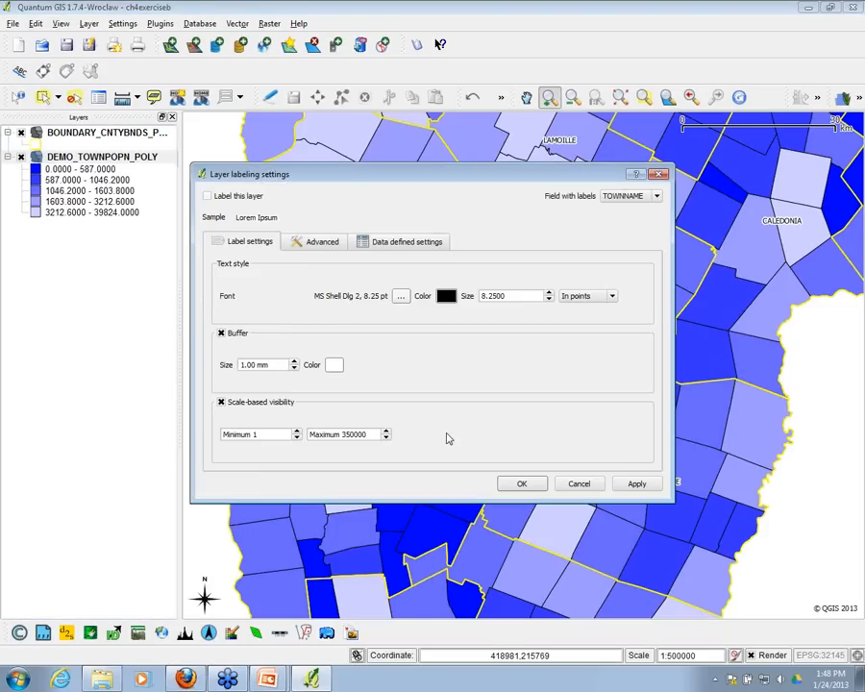
pyautogui.click(207, 196)
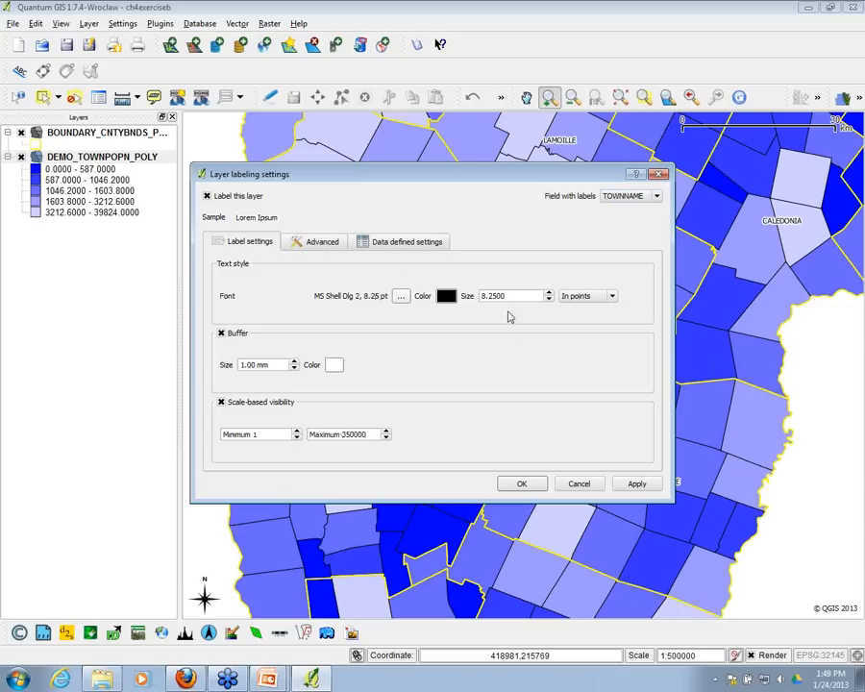
pyautogui.click(519, 485)
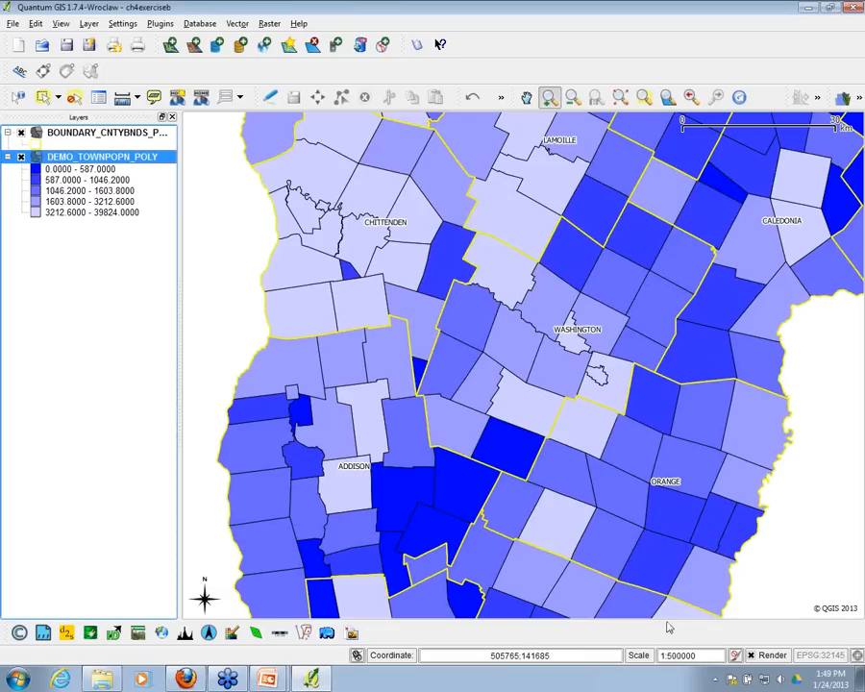
# - Check which labels are drawn at map scales of 1:350000 and 1:300000
pyautogui.click(702, 655)
pyautogui.tripleClick(702, 655)
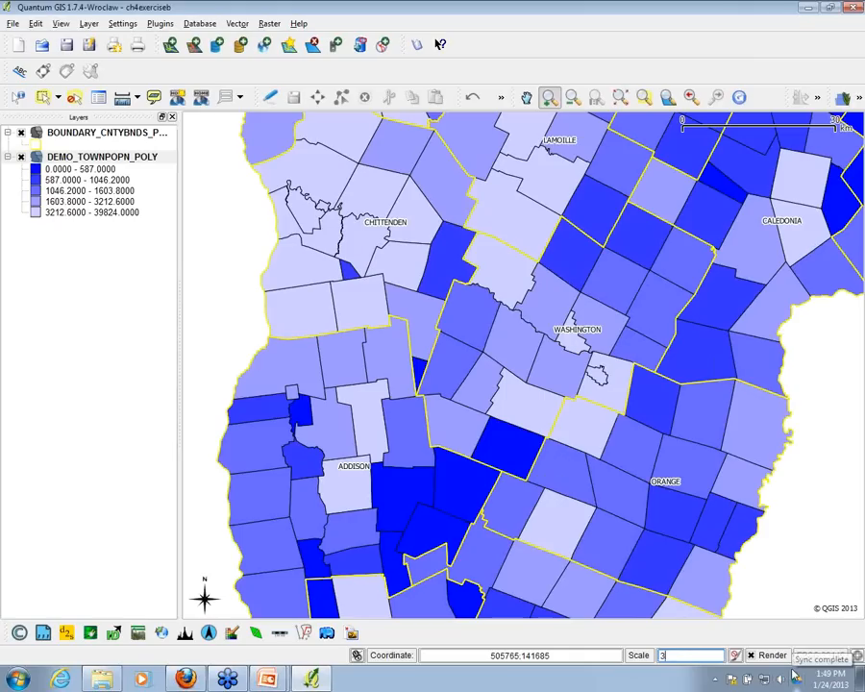
pyautogui.write('350000')
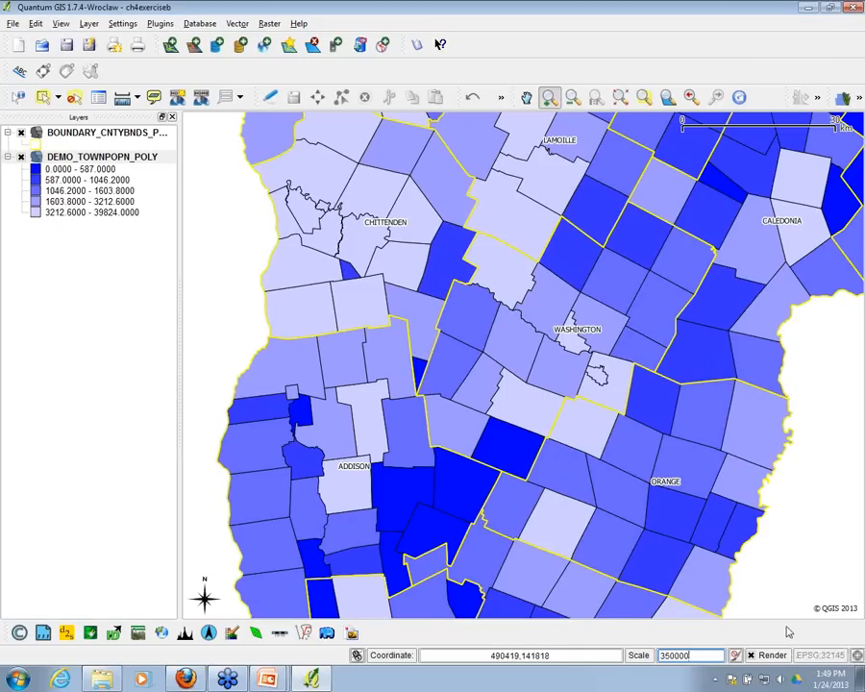
pyautogui.press('Return')
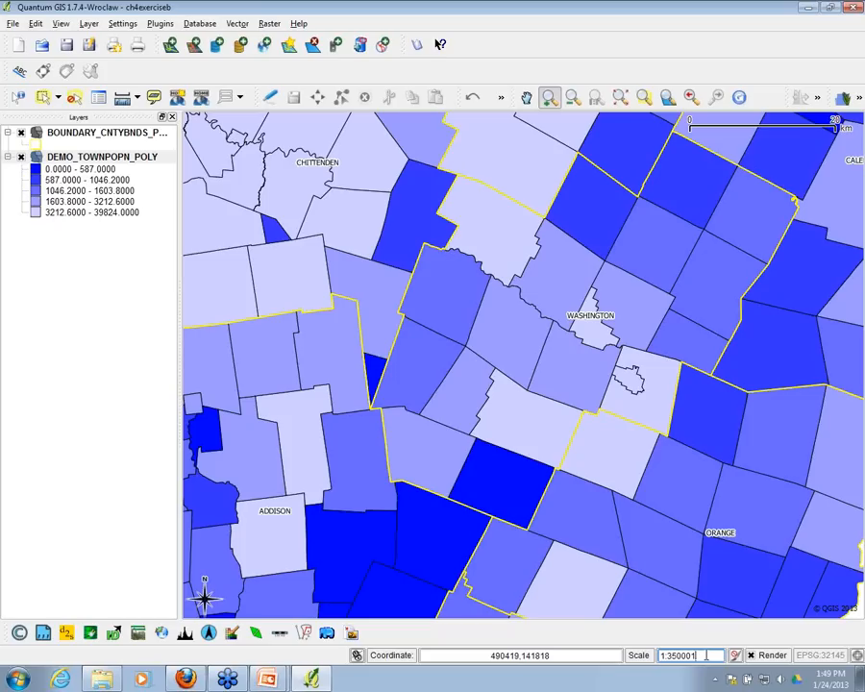
pyautogui.moveTo(706, 655); pyautogui.dragTo(615, 655)
pyautogui.write('35000')
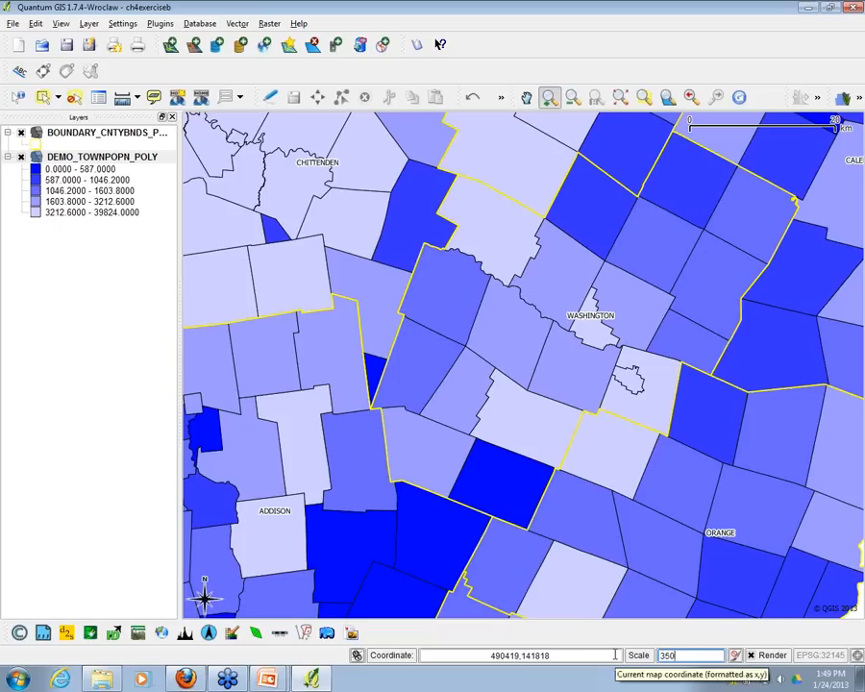
pyautogui.press('Return')
pyautogui.doubleClick(704, 657)
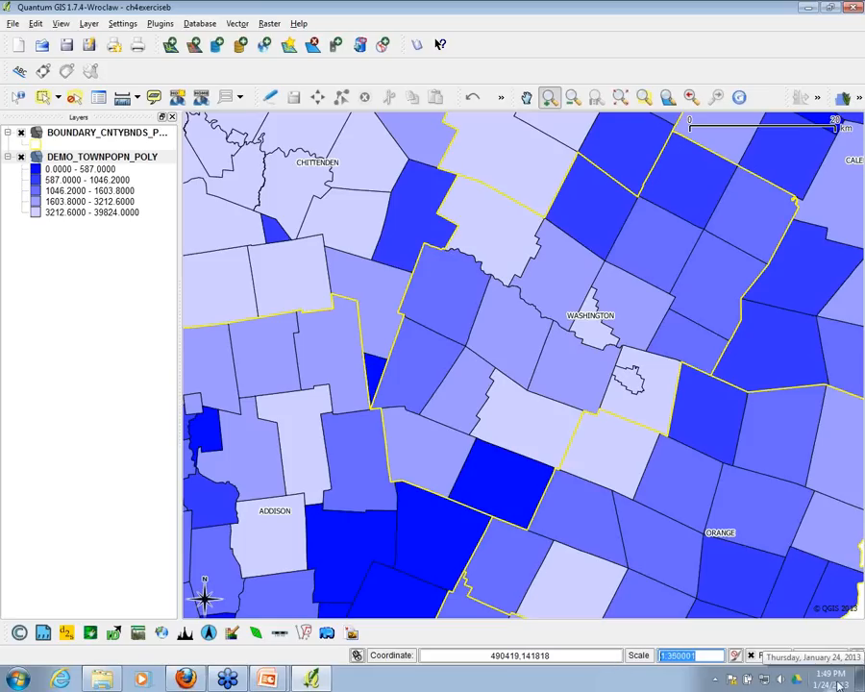
pyautogui.write('300000')
pyautogui.press('Return')
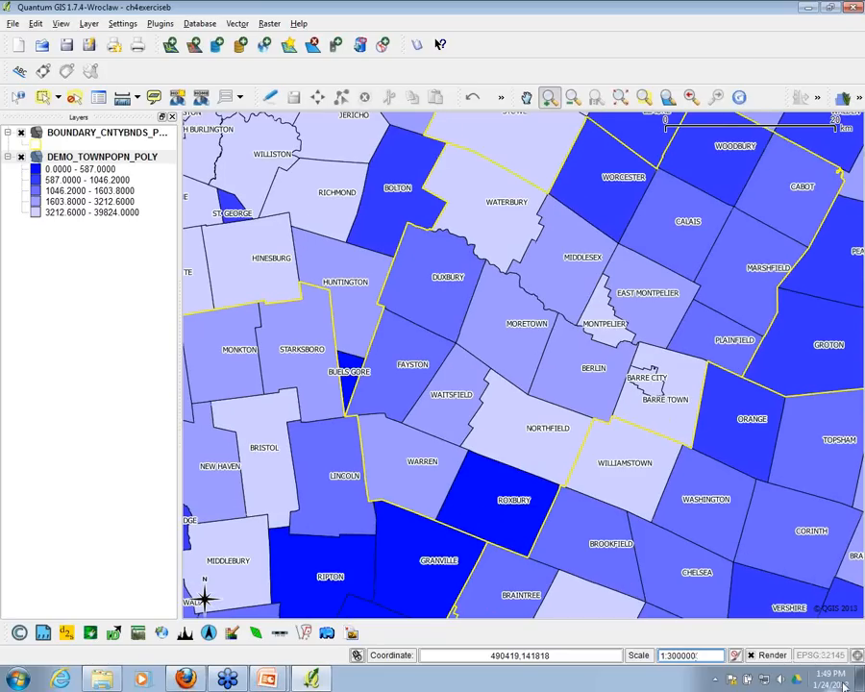
# - Set the map scale to 1:349000 to check the town labels just below the visibility limit
pyautogui.tripleClick(701, 654)
pyautogui.write('3')
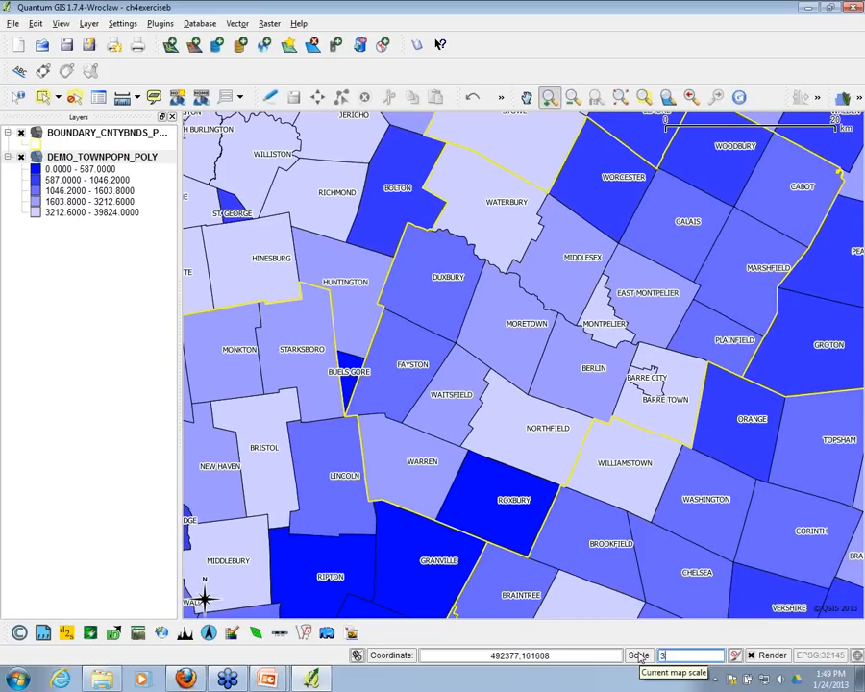
pyautogui.write('50')
pyautogui.press('BackSpace')
pyautogui.press('BackSpace')
pyautogui.press('BackSpace')
pyautogui.write('349000')
pyautogui.press('Return')
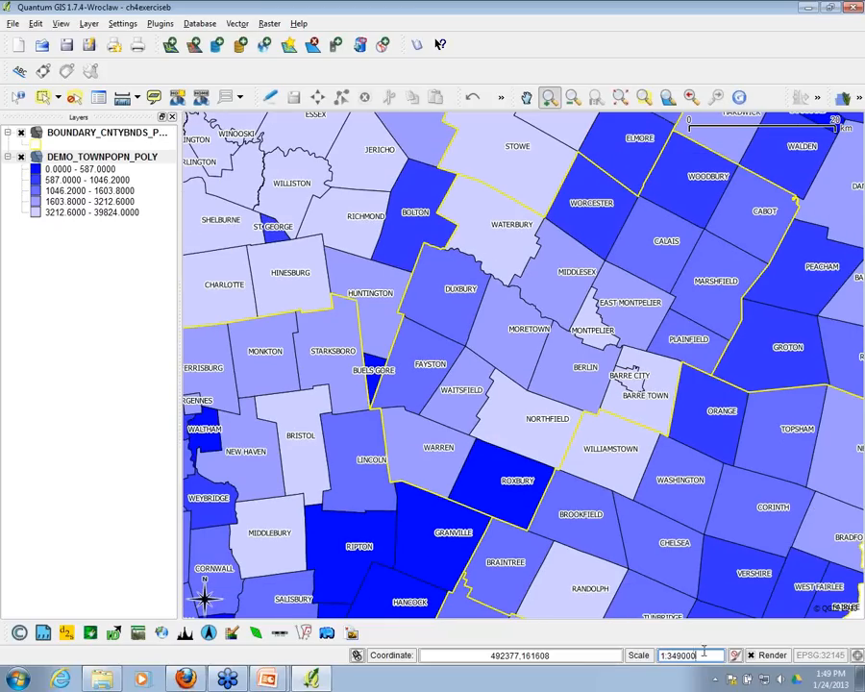
# - Compare the county and town labels at map scales of 1:350000 and 1:349999
pyautogui.tripleClick(703, 654)
pyautogui.write('3509')
pyautogui.press('BackSpace')
pyautogui.write('000')
pyautogui.press('Return')
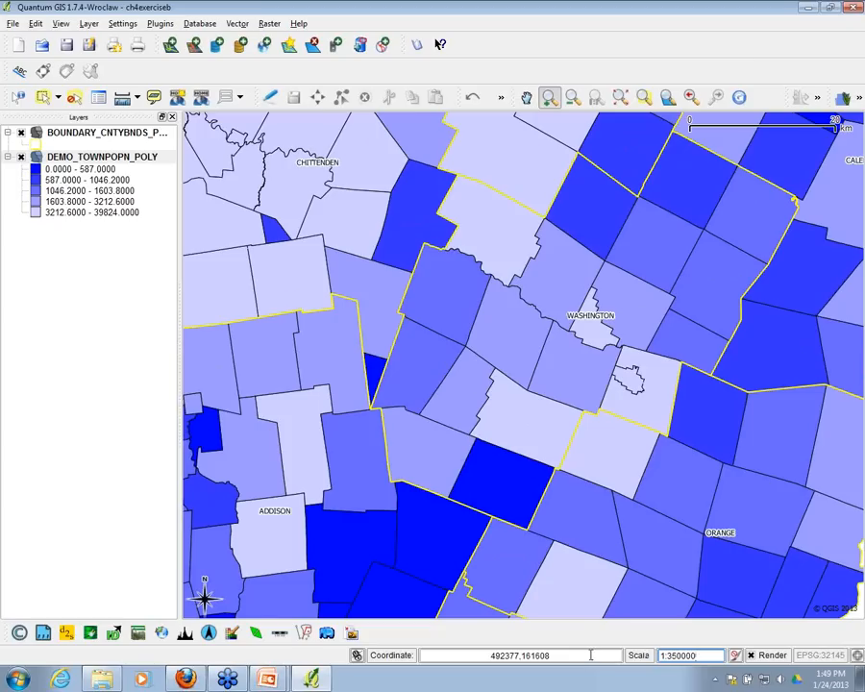
pyautogui.moveTo(699, 655); pyautogui.dragTo(660, 655)
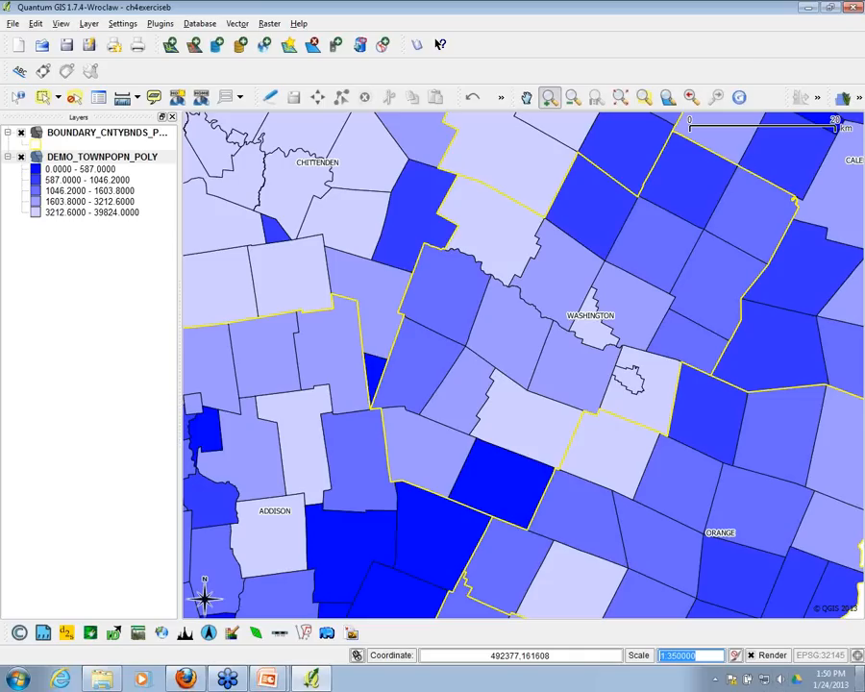
pyautogui.write('34')
pyautogui.write('9999')
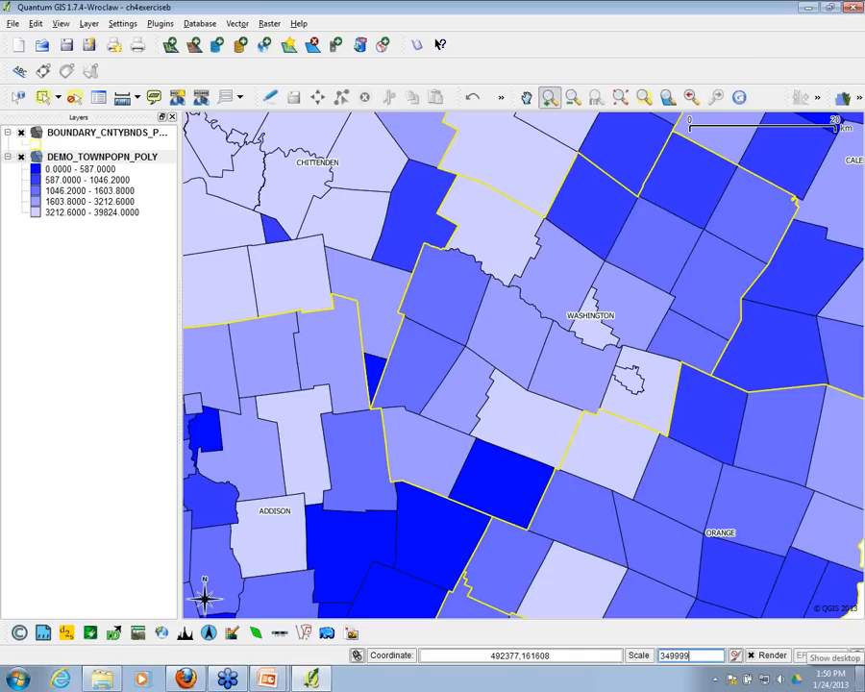
pyautogui.press('Return')
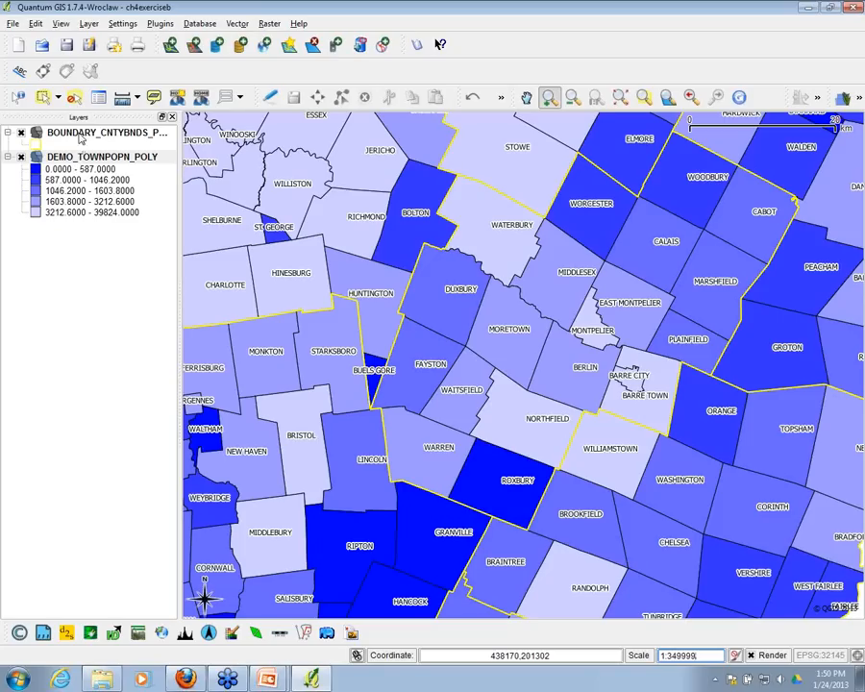
# - Check the labels at full extent and at close range in Washington county, ending at the full extent
pyautogui.click(620, 97)
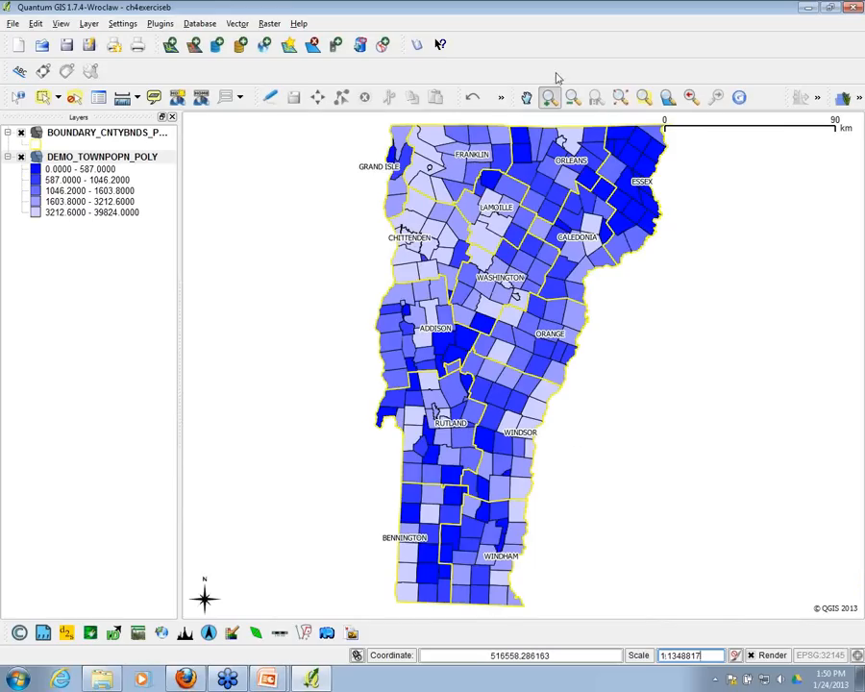
pyautogui.moveTo(473, 271); pyautogui.dragTo(497, 304)
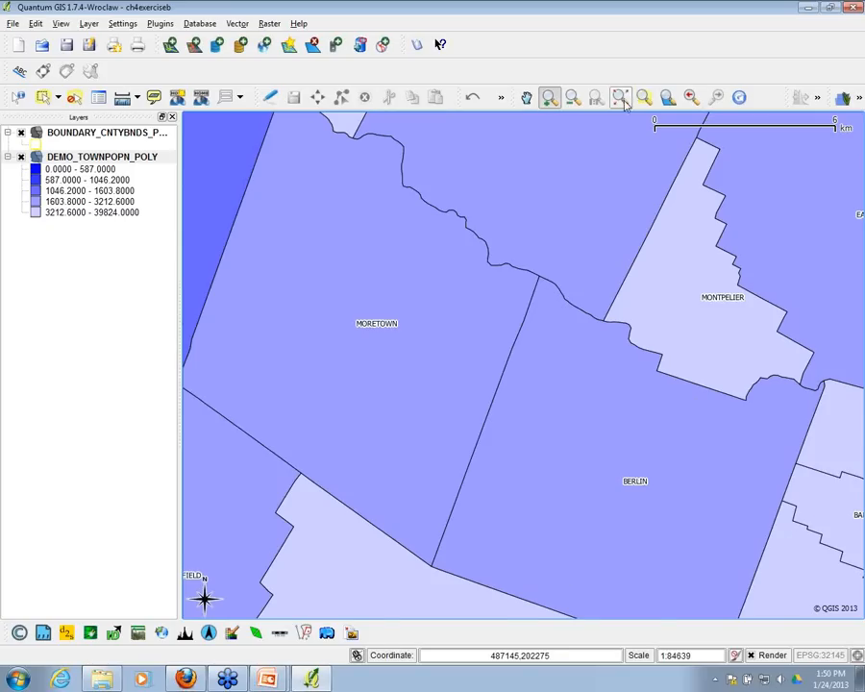
pyautogui.click(620, 98)
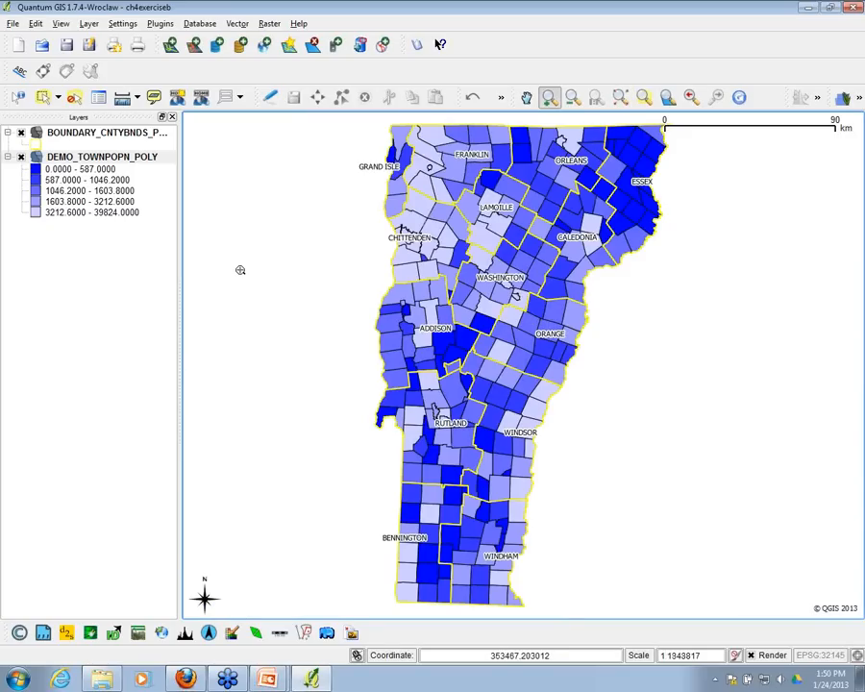
# - Add the TRANS_RDSMAJ1_LINE.shp vector layer from the INTROGIS DATA folder
pyautogui.click(170, 45)
pyautogui.click(552, 365)
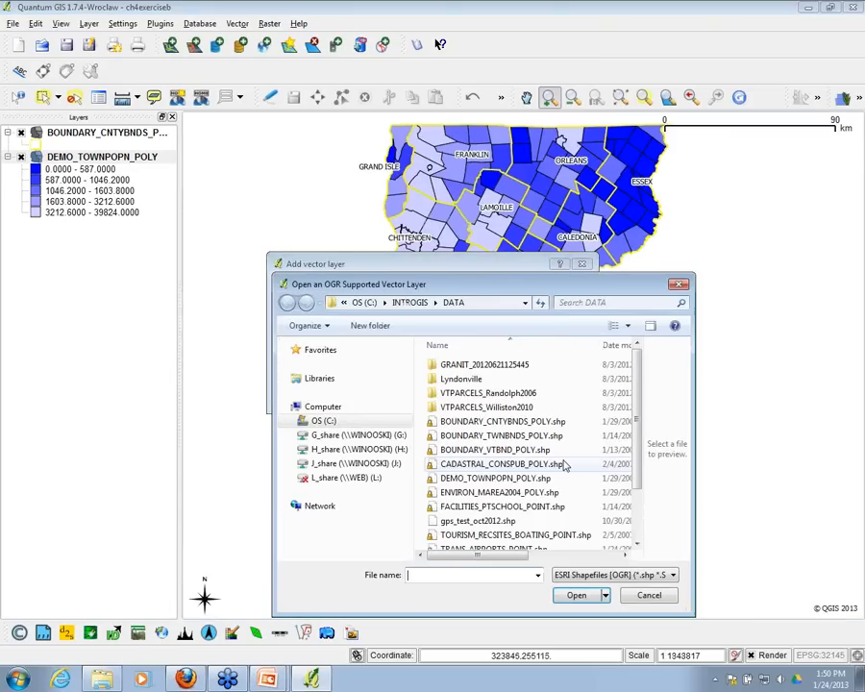
pyautogui.click(637, 545)
pyautogui.click(488, 499)
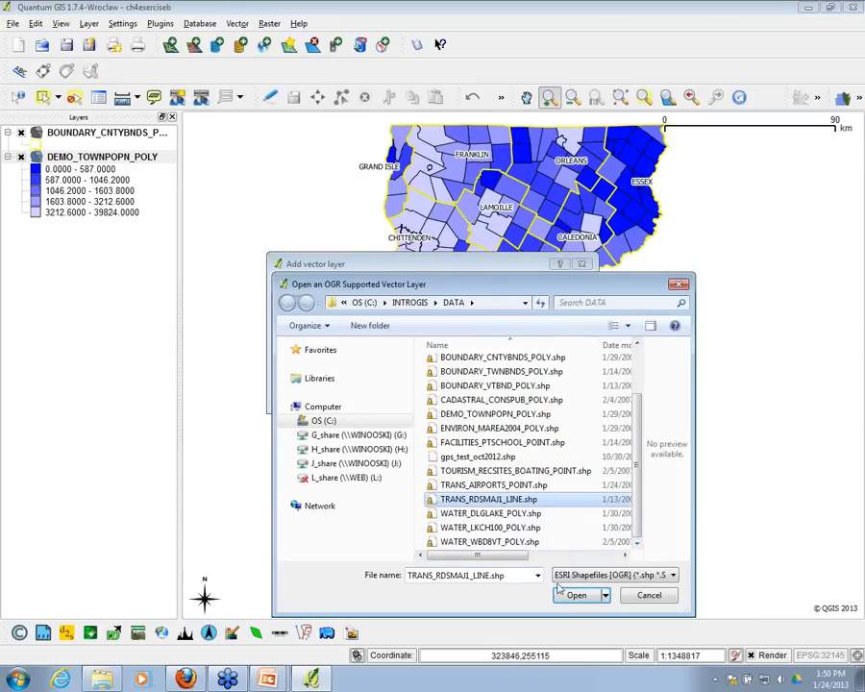
pyautogui.click(574, 595)
pyautogui.click(445, 394)
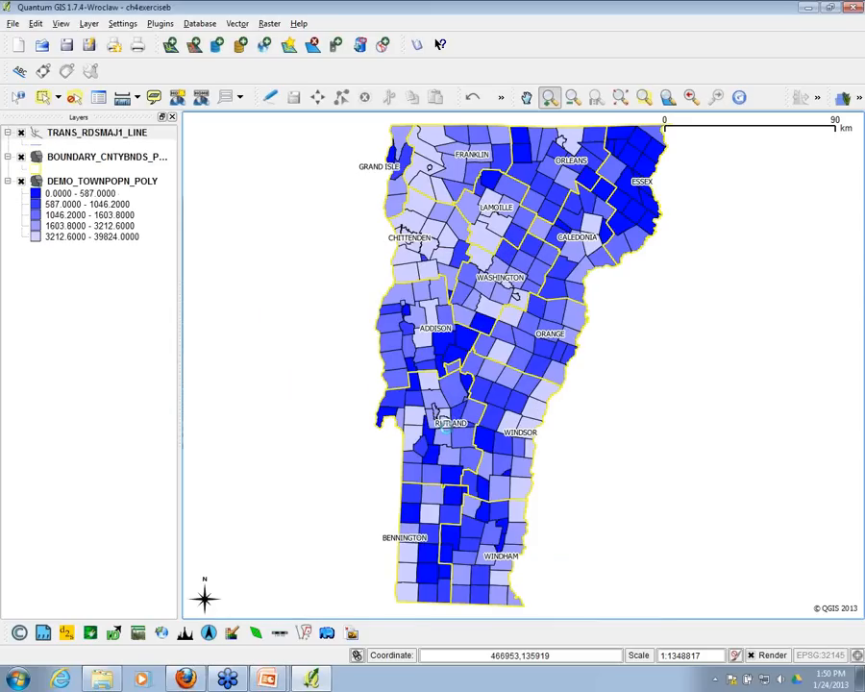
# - Change the TRANS_RDSMAJ1_LINE line color to a light gray with red, green and blue at 232
pyautogui.rightClick(64, 136)
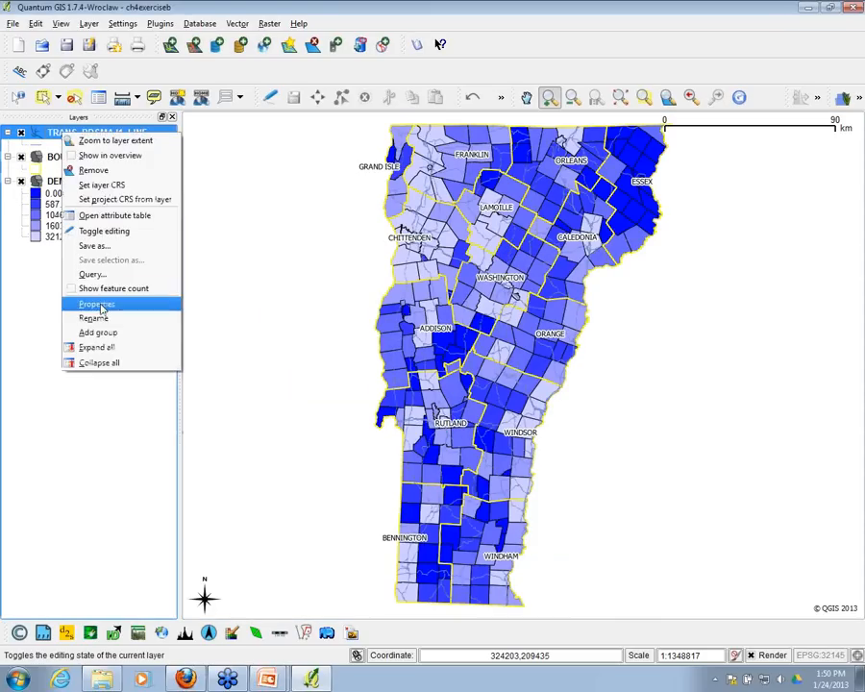
pyautogui.click(96, 299)
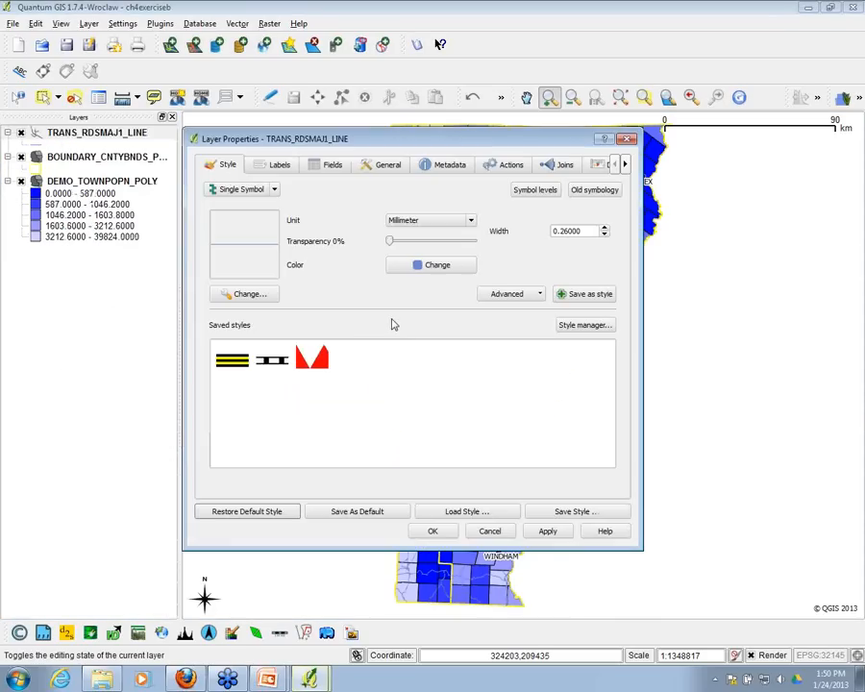
pyautogui.click(409, 265)
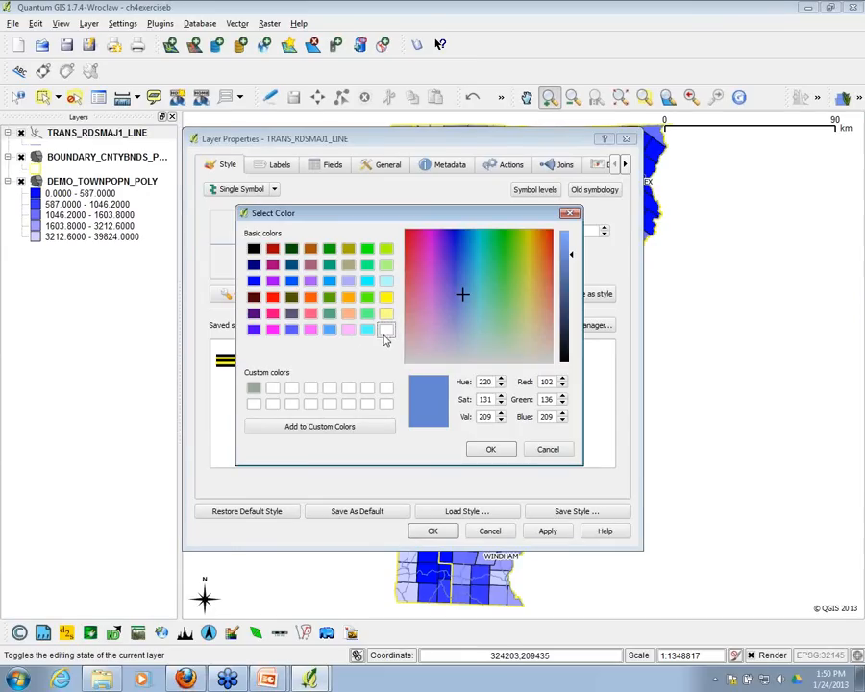
pyautogui.click(252, 248)
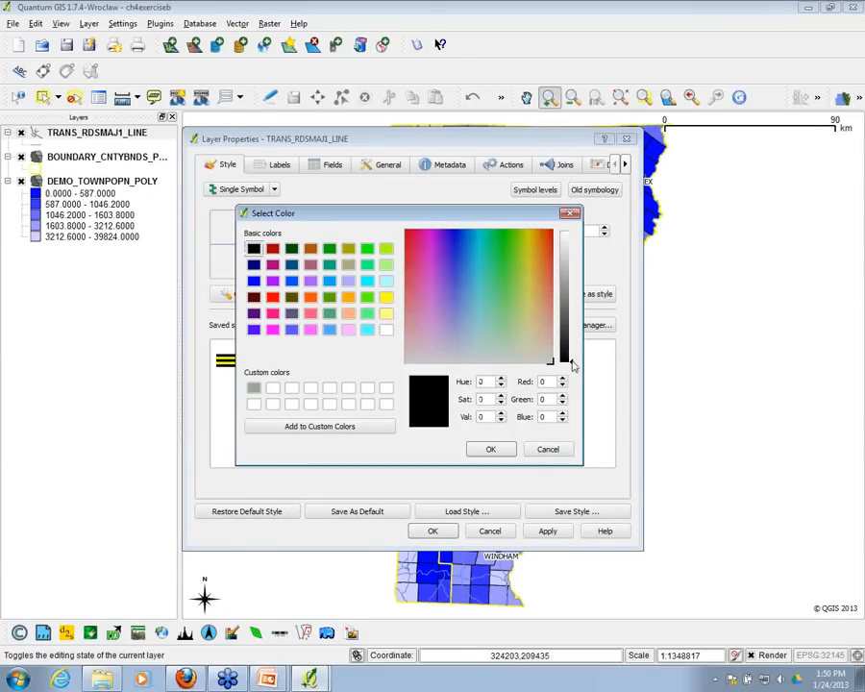
pyautogui.moveTo(571, 361); pyautogui.dragTo(573, 248)
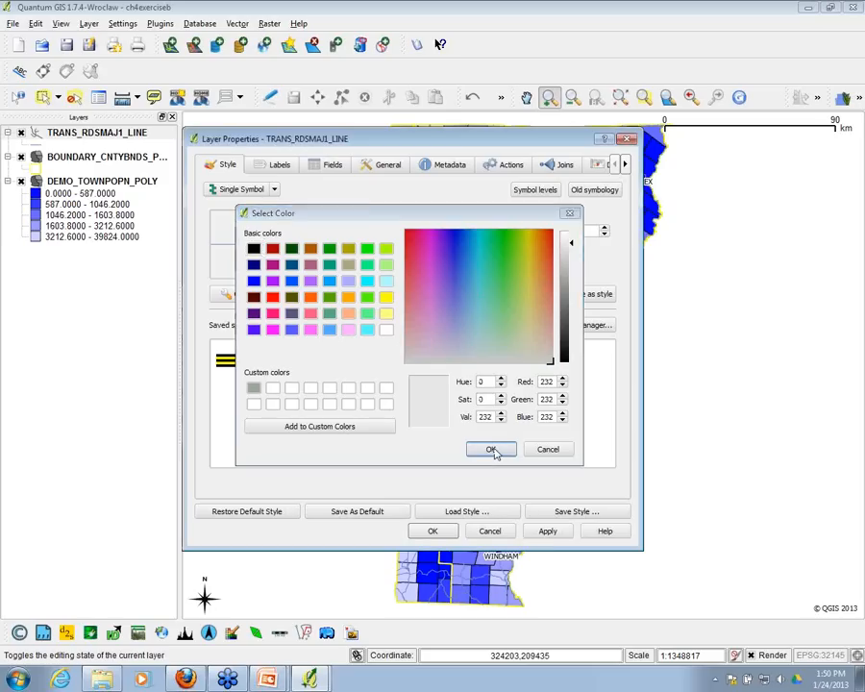
pyautogui.click(492, 449)
pyautogui.click(548, 532)
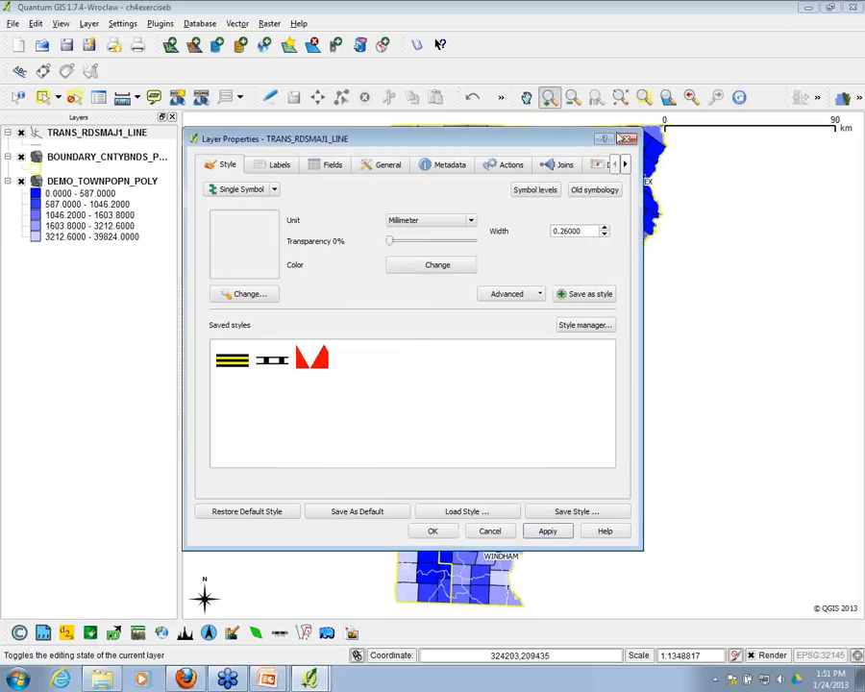
pyautogui.click(627, 139)
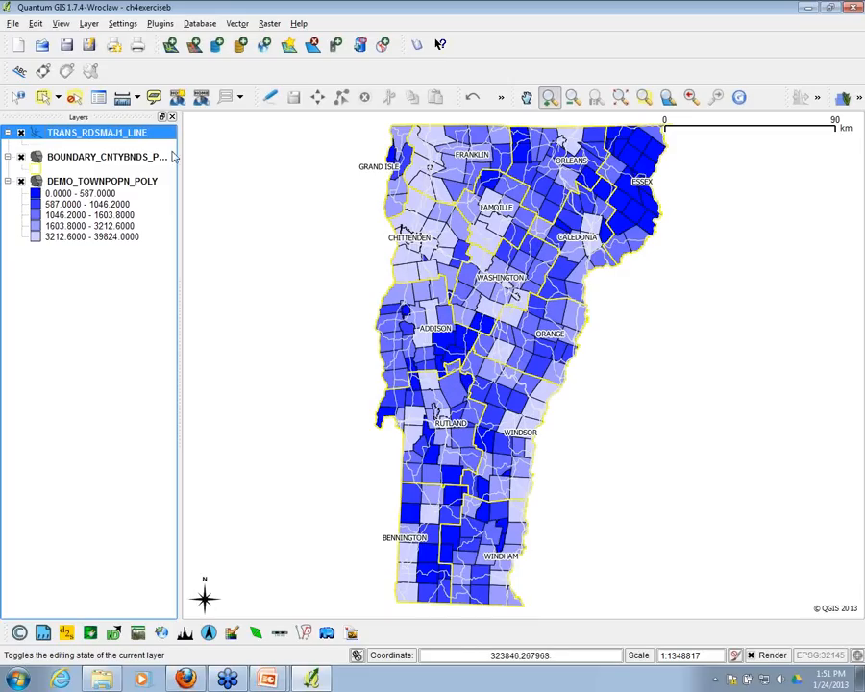
# - Enable scale dependent rendering for the TRANS_RDSMAJ1_LINE layer with a maximum of 350000
pyautogui.rightClick(100, 131)
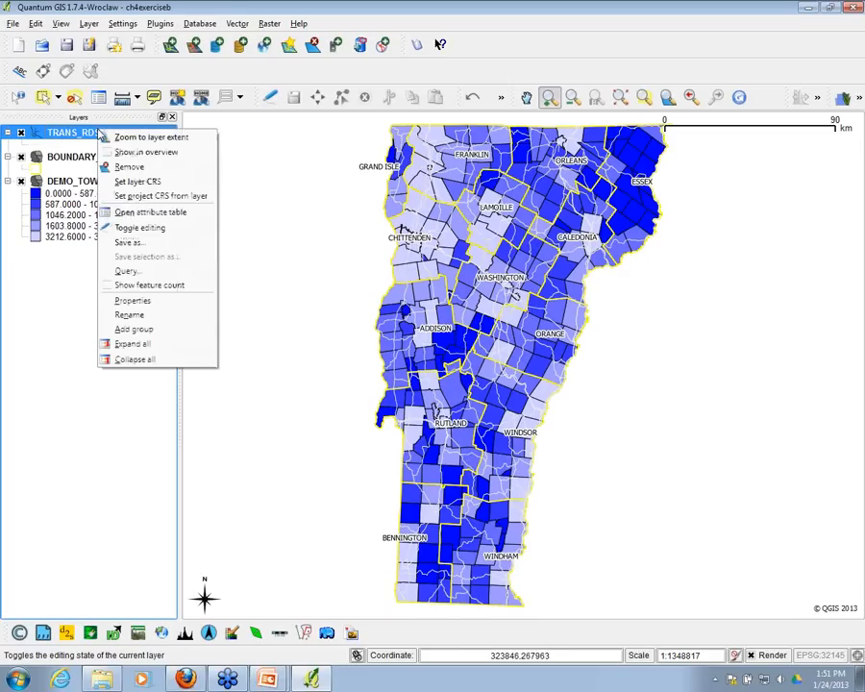
pyautogui.click(131, 301)
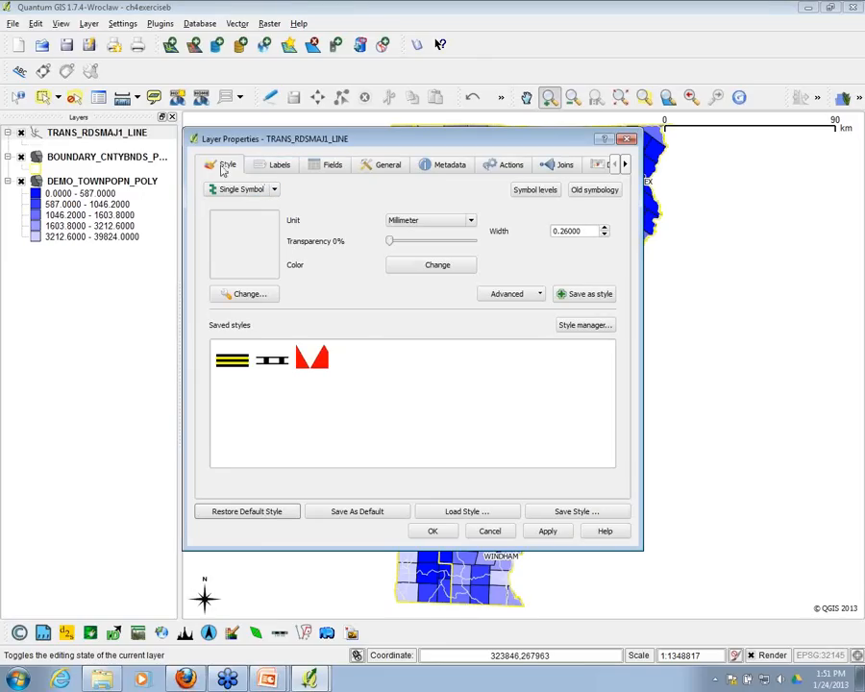
pyautogui.click(386, 166)
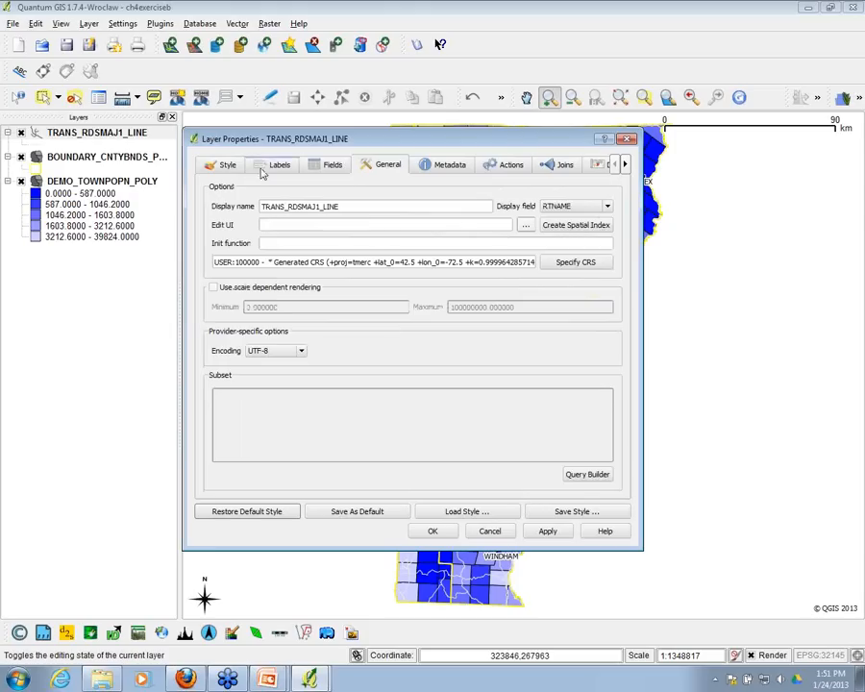
pyautogui.click(214, 289)
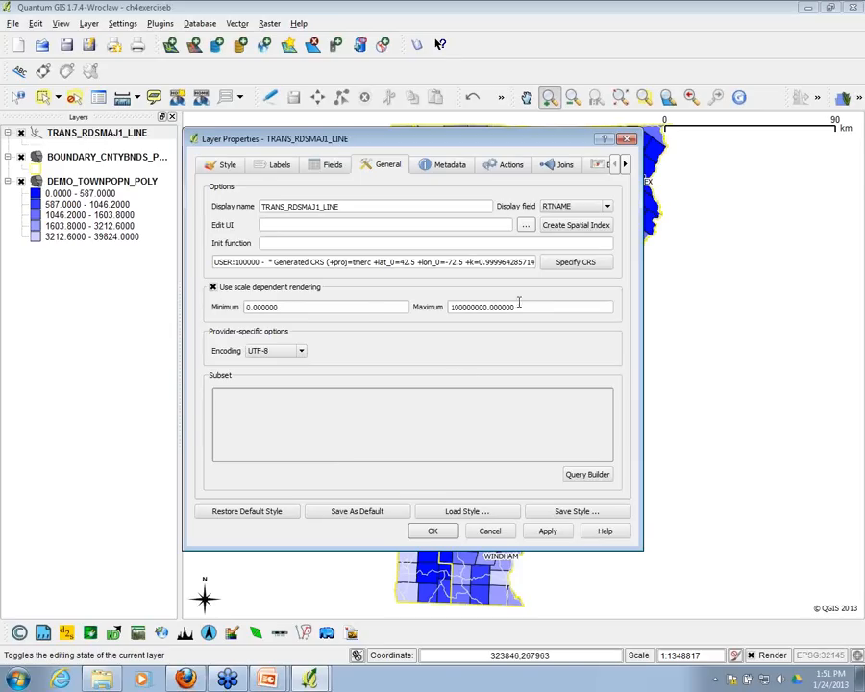
pyautogui.moveTo(515, 305); pyautogui.dragTo(367, 308)
pyautogui.write('3')
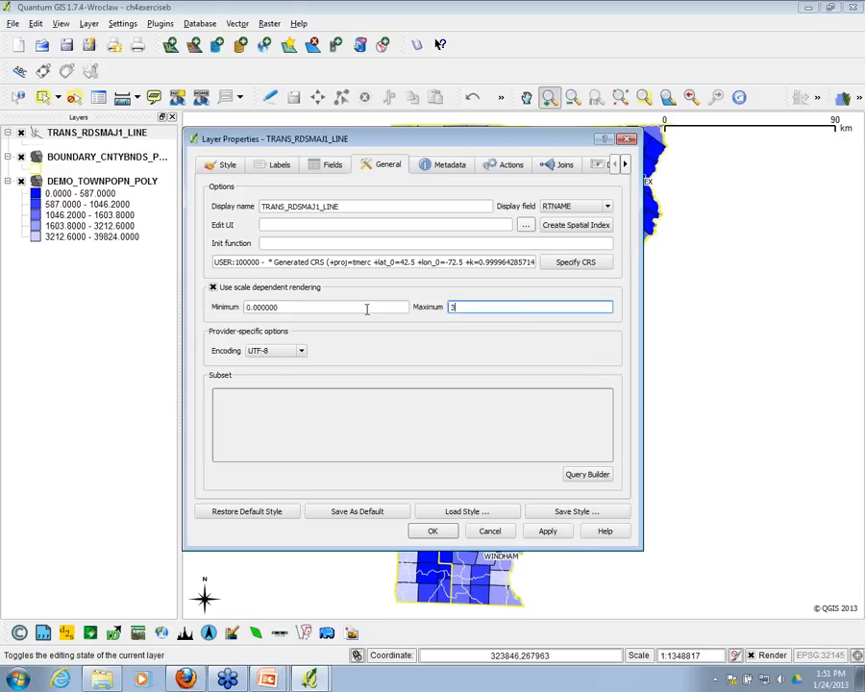
pyautogui.write('300000')
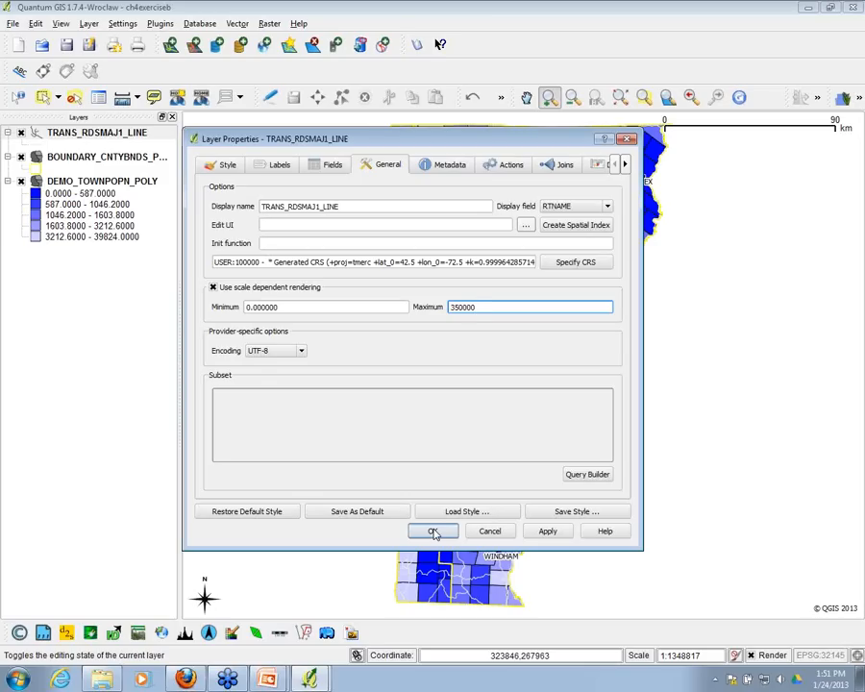
pyautogui.click(432, 532)
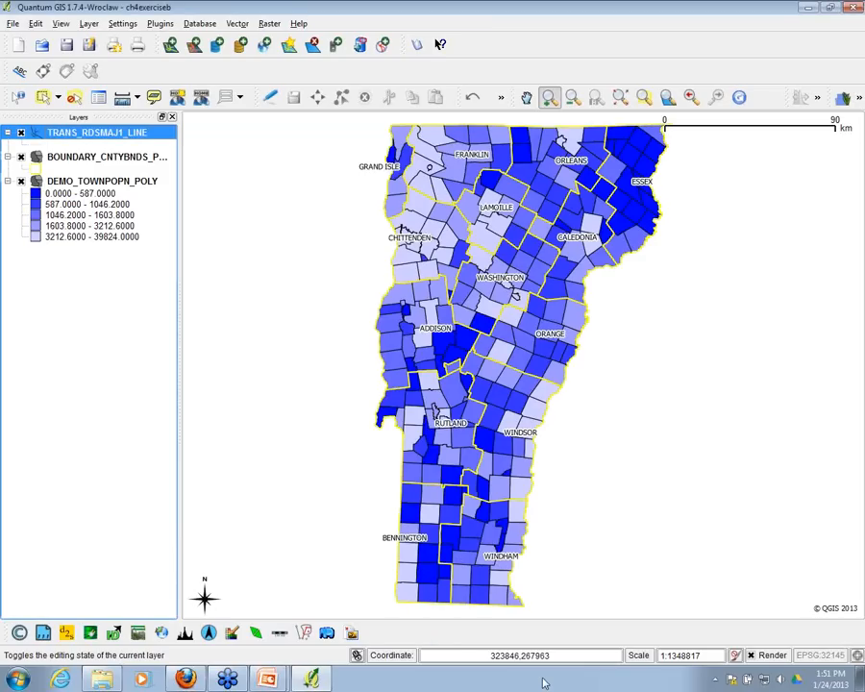
# - Check the display of the major roads at map scales of 1:300000 and 1:349999
pyautogui.press('Tab')
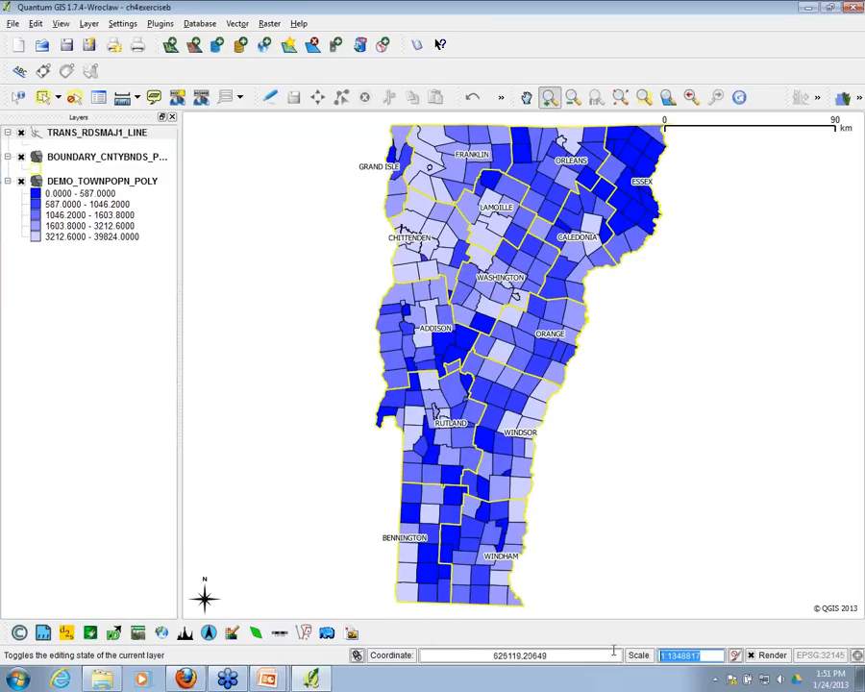
pyautogui.write('3')
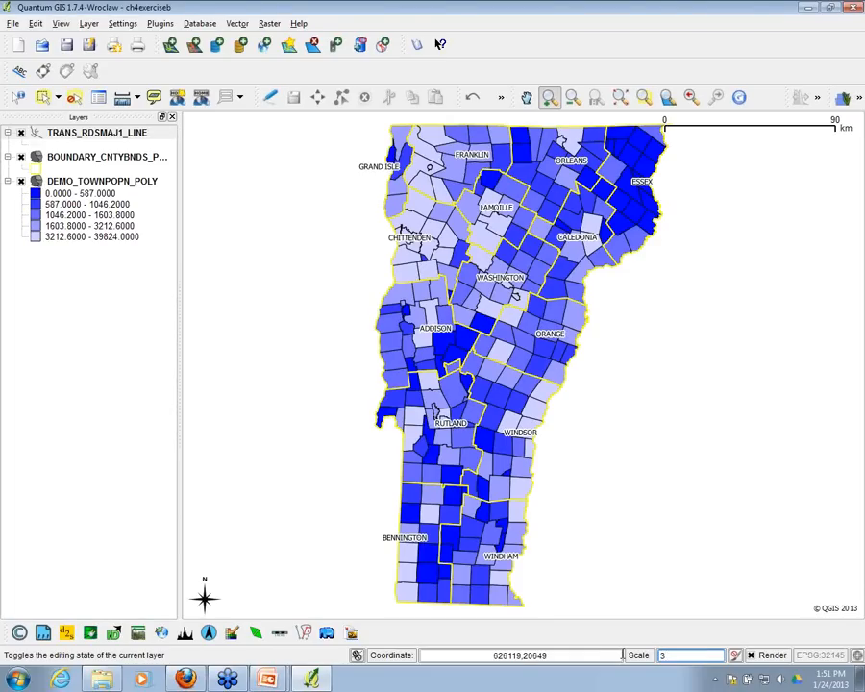
pyautogui.write('00000')
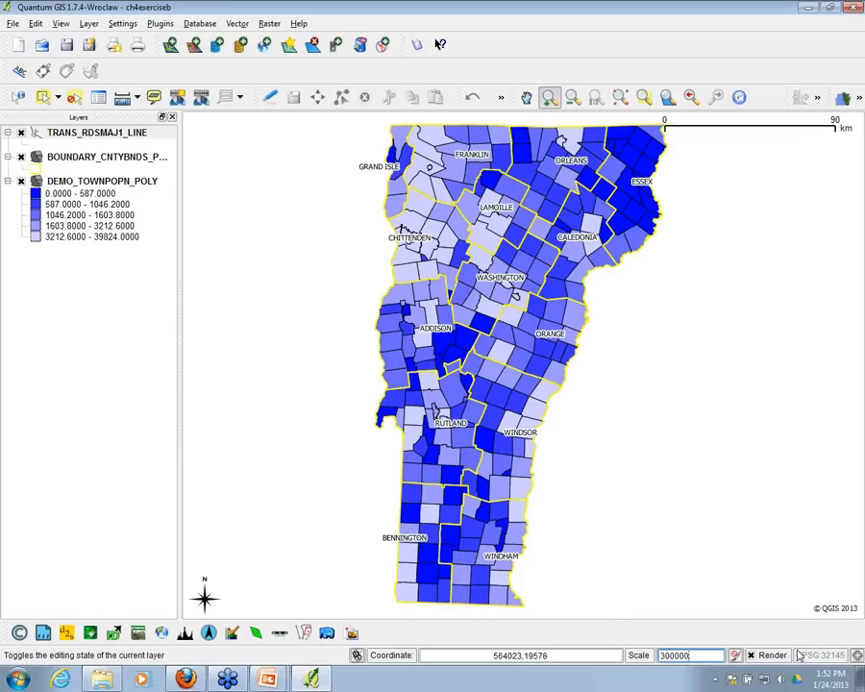
pyautogui.press('Return')
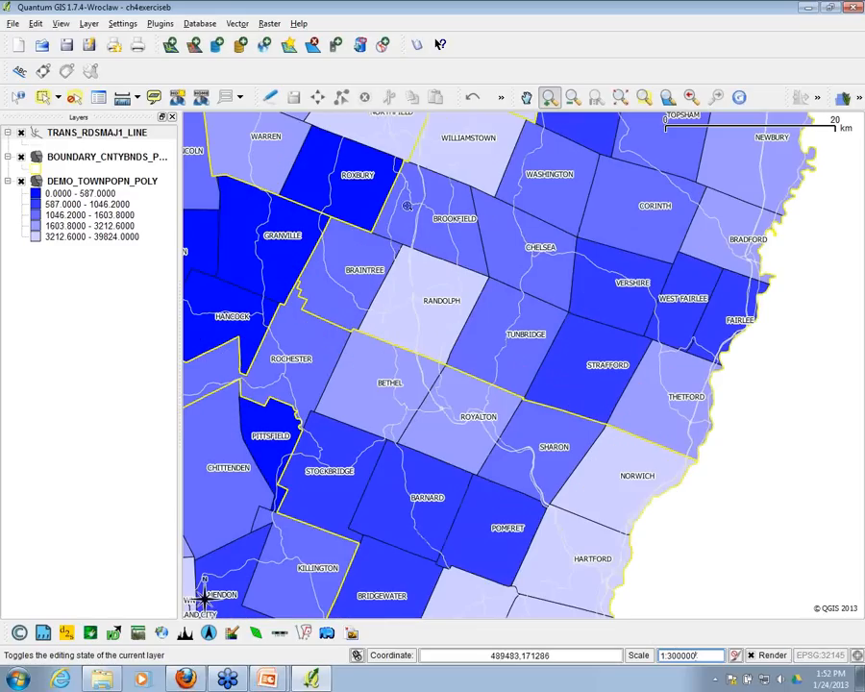
pyautogui.moveTo(702, 658); pyautogui.dragTo(620, 655)
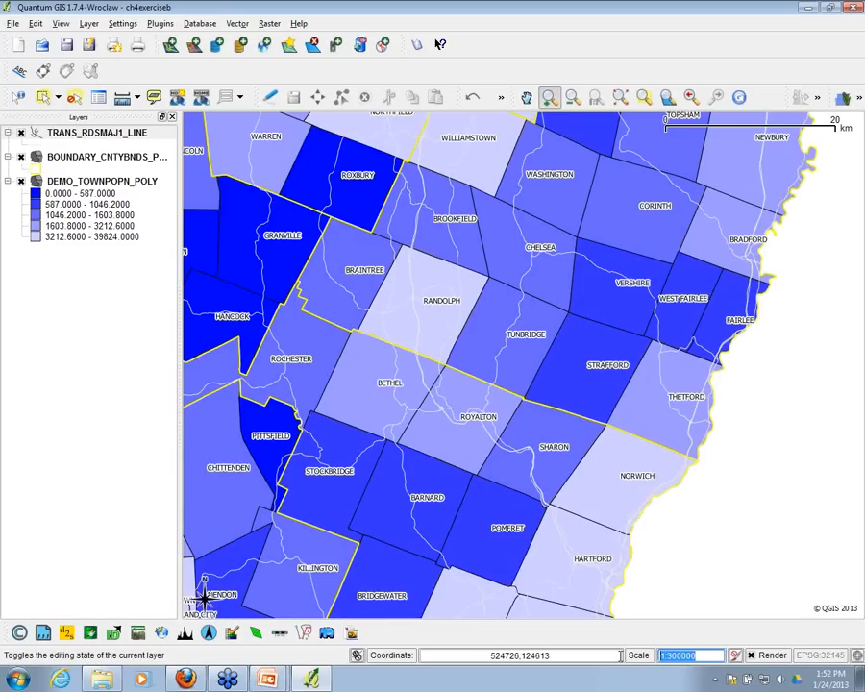
pyautogui.write('349999')
pyautogui.press('Return')
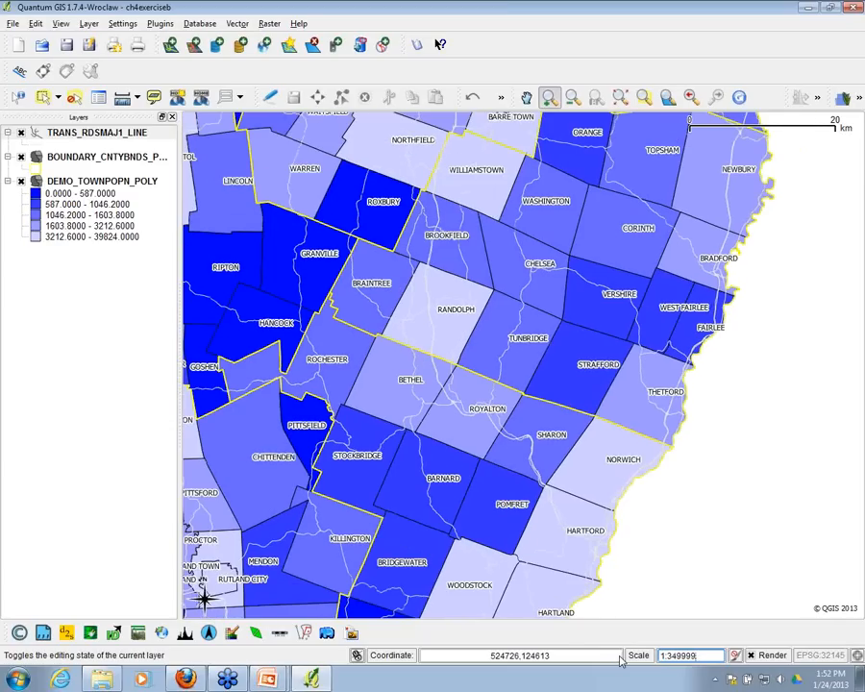
# - Check the roads layer at a map scale of 1:350001, then return to the full extent
pyautogui.moveTo(700, 656); pyautogui.dragTo(620, 656)
pyautogui.write('350000')
pyautogui.press('Return')
pyautogui.press('Return')
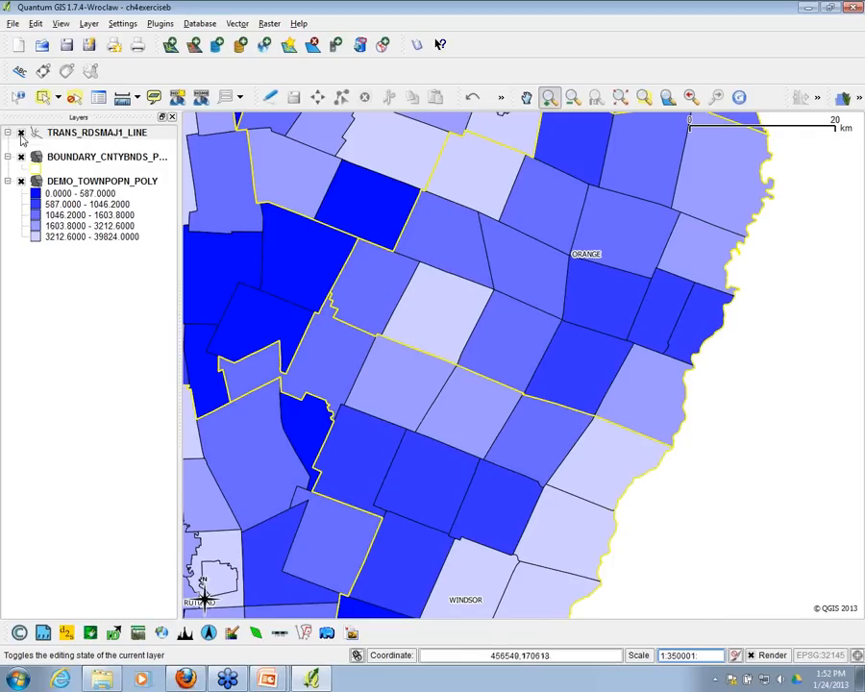
pyautogui.click(620, 97)
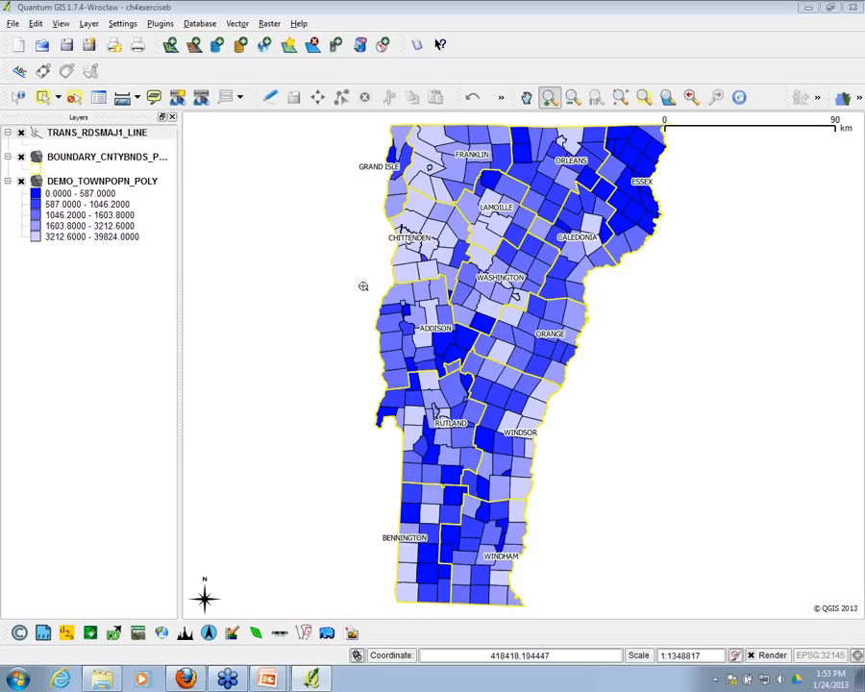
pyautogui.click(304, 277)
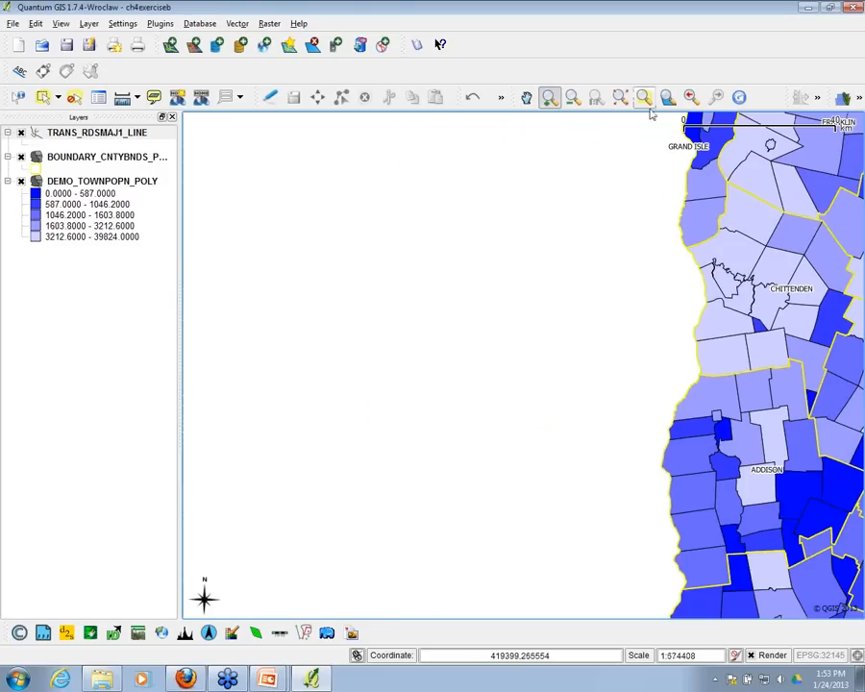
pyautogui.click(620, 96)
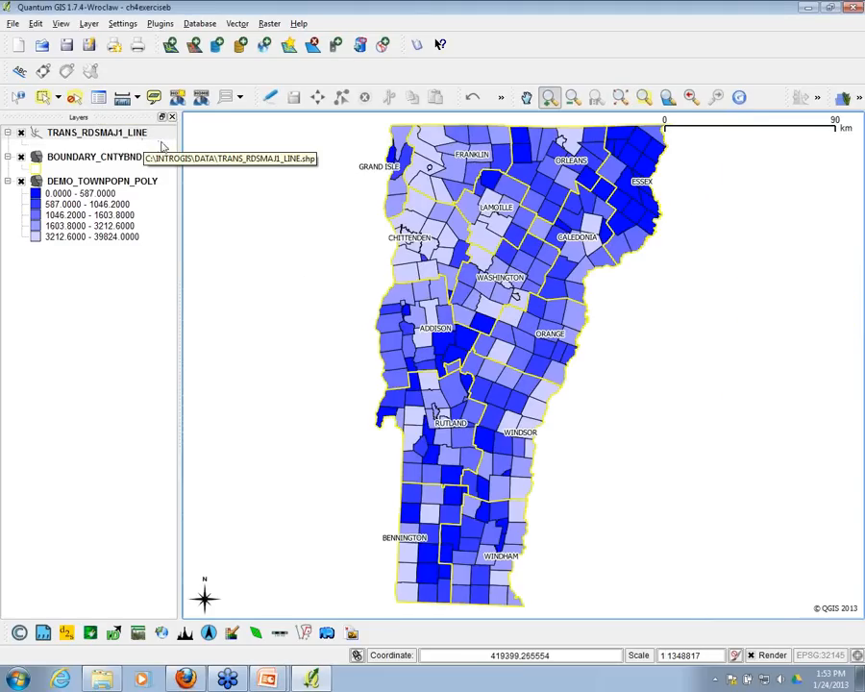
pyautogui.click(241, 98)
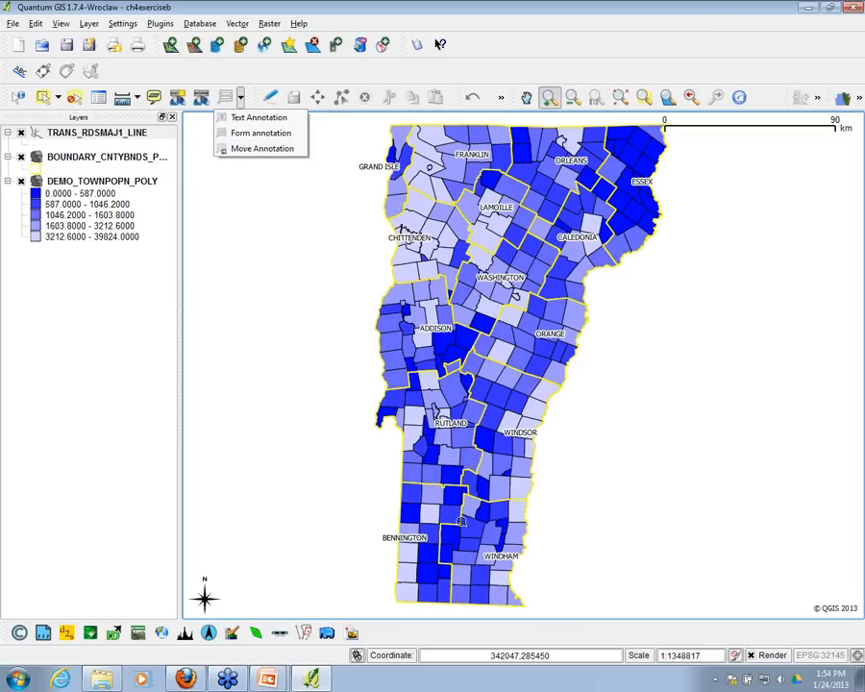
pyautogui.click(60, 24)
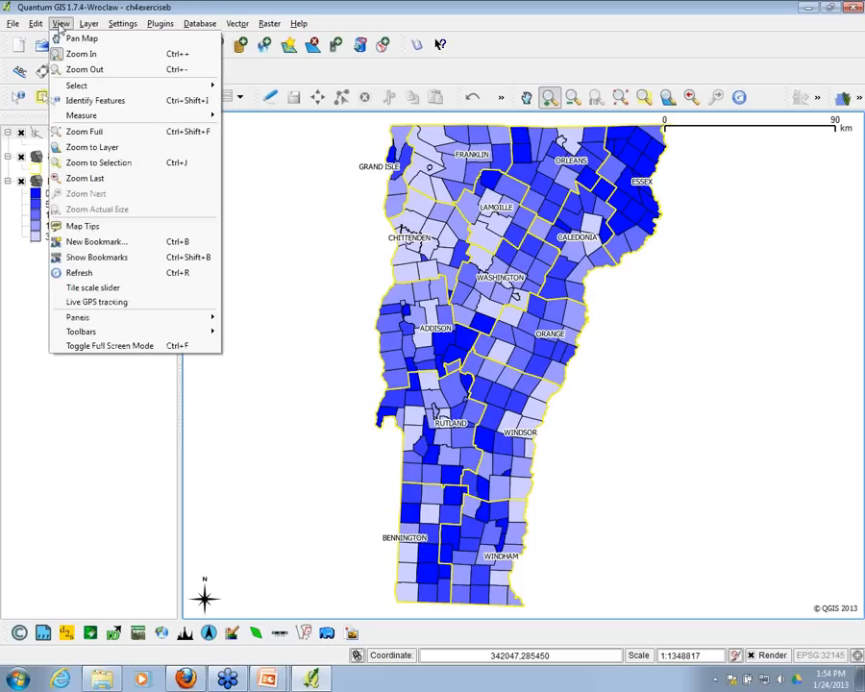
pyautogui.moveTo(83, 29)
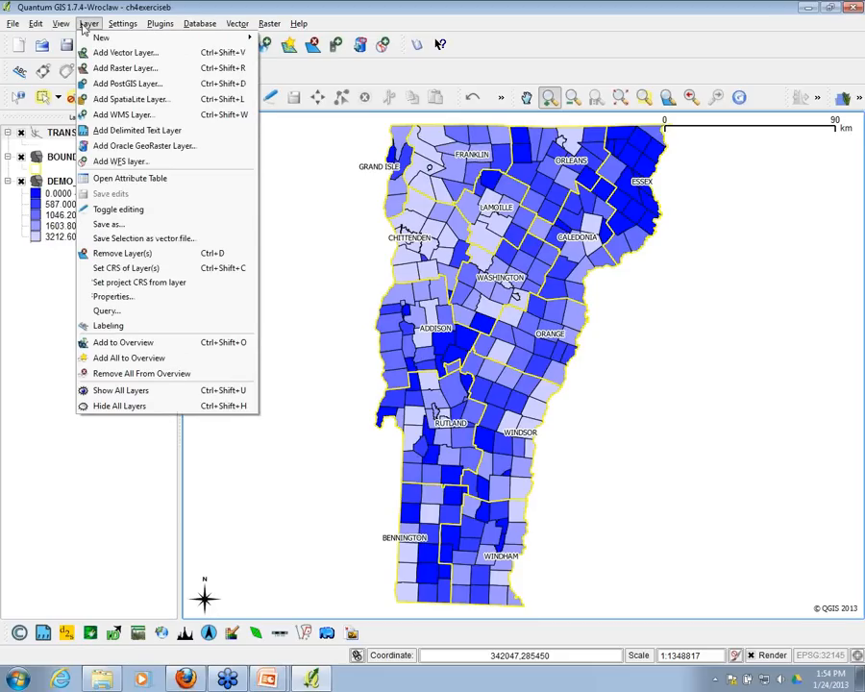
pyautogui.moveTo(162, 25)
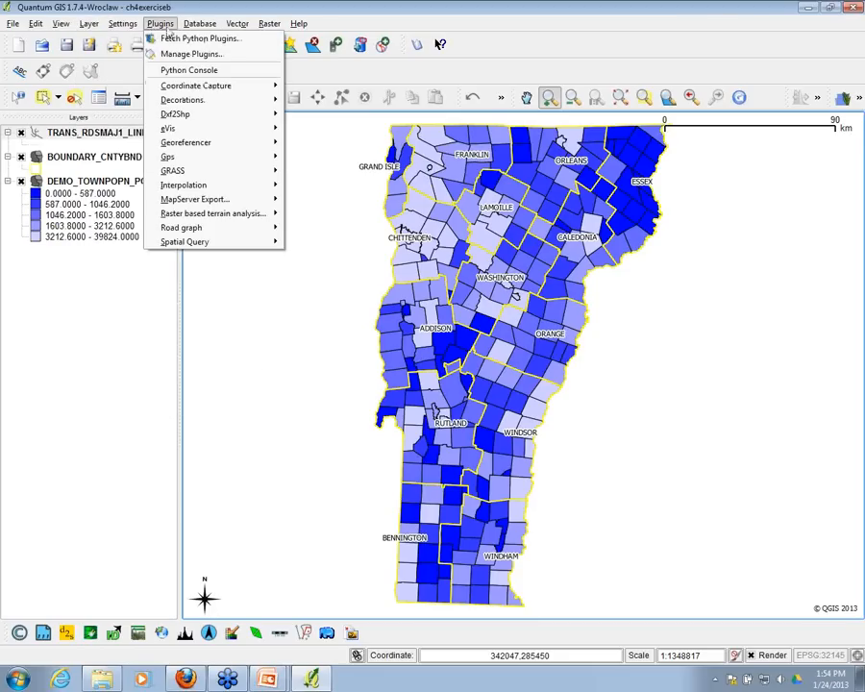
pyautogui.moveTo(243, 34)
pyautogui.moveTo(298, 24)
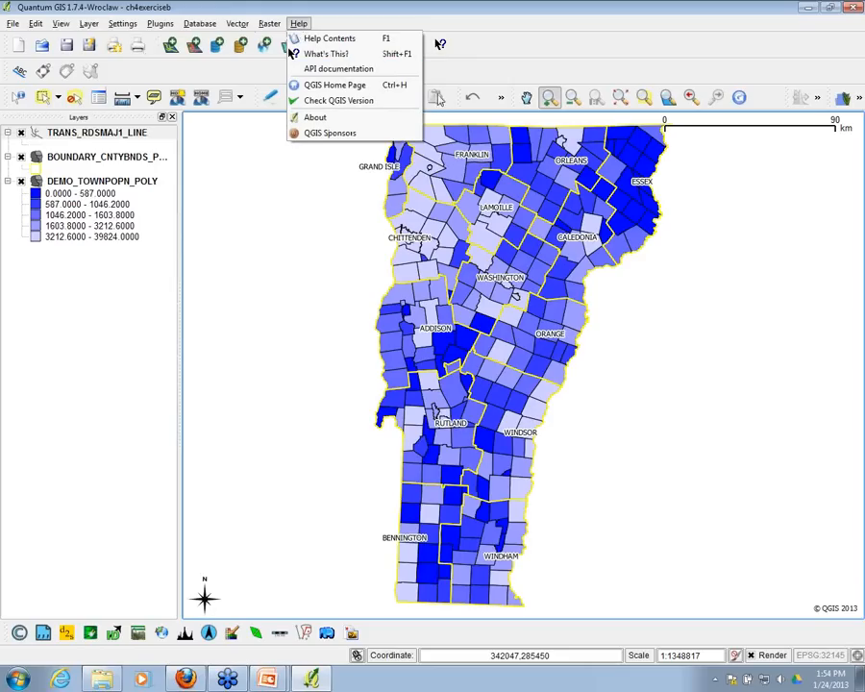
pyautogui.click(168, 76)
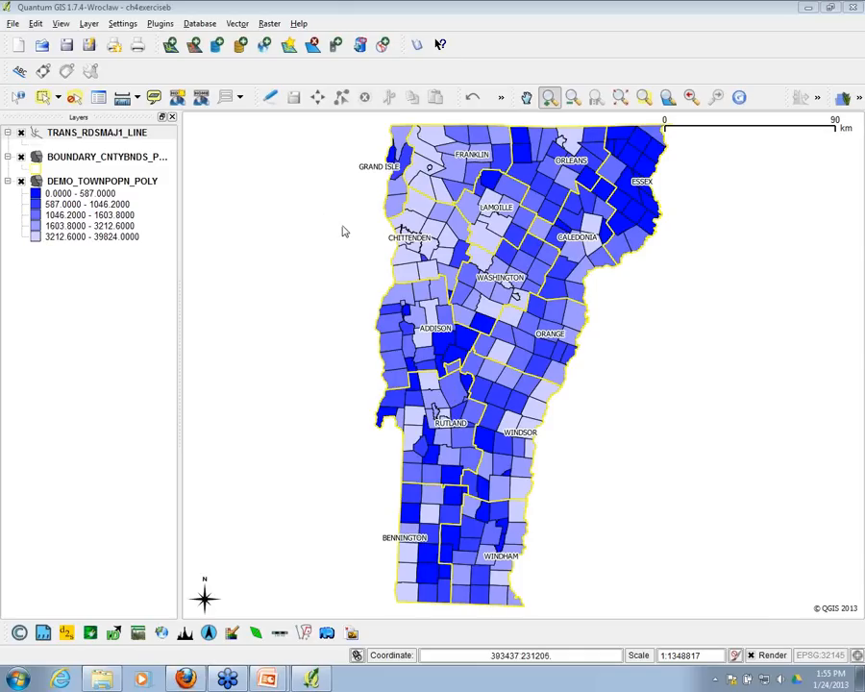
# - Open a new print composer and reposition its window so the page and its settings are fully in view
pyautogui.click(113, 46)
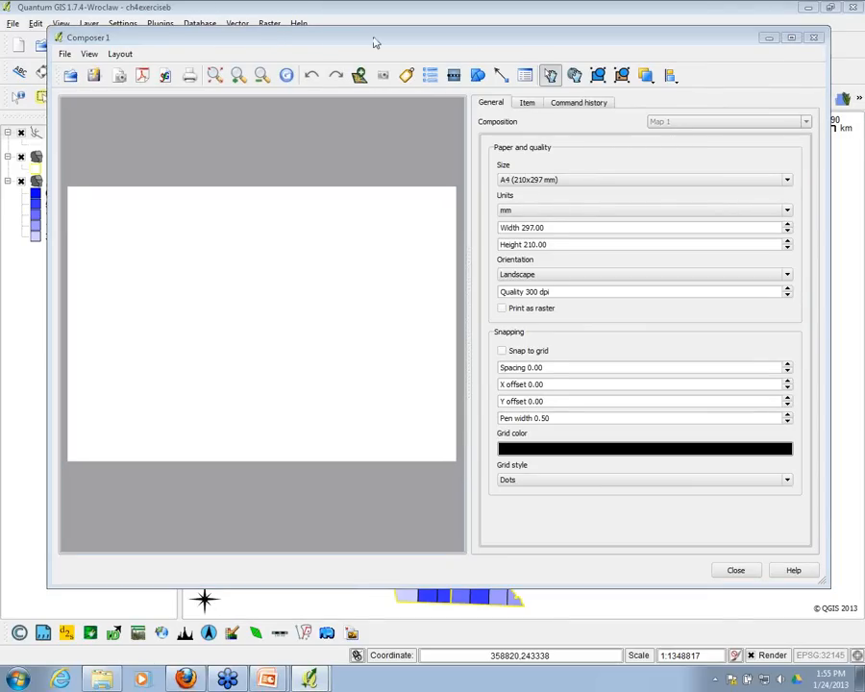
pyautogui.moveTo(373, 41); pyautogui.dragTo(331, 16)
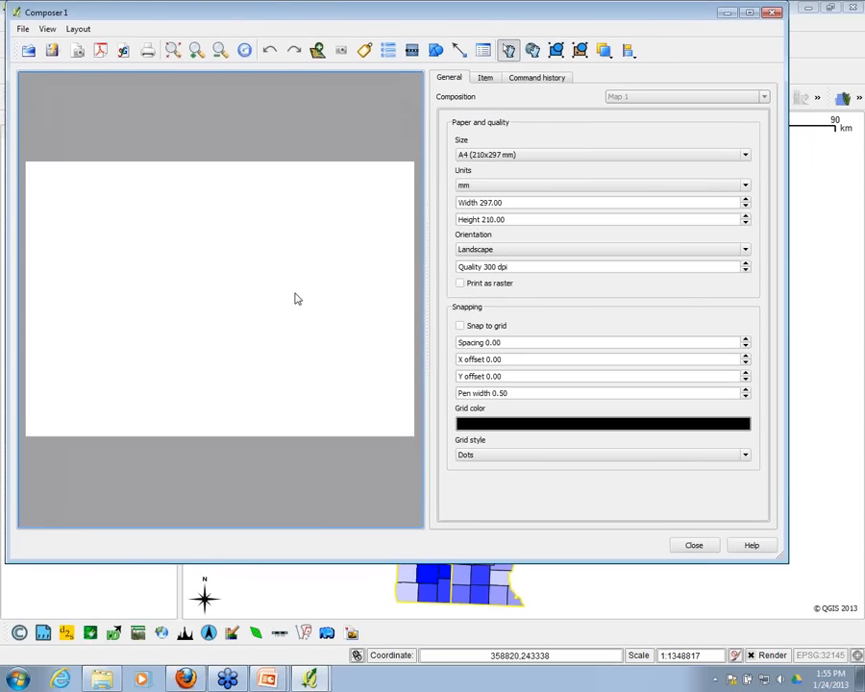
pyautogui.moveTo(255, 16); pyautogui.dragTo(286, 25)
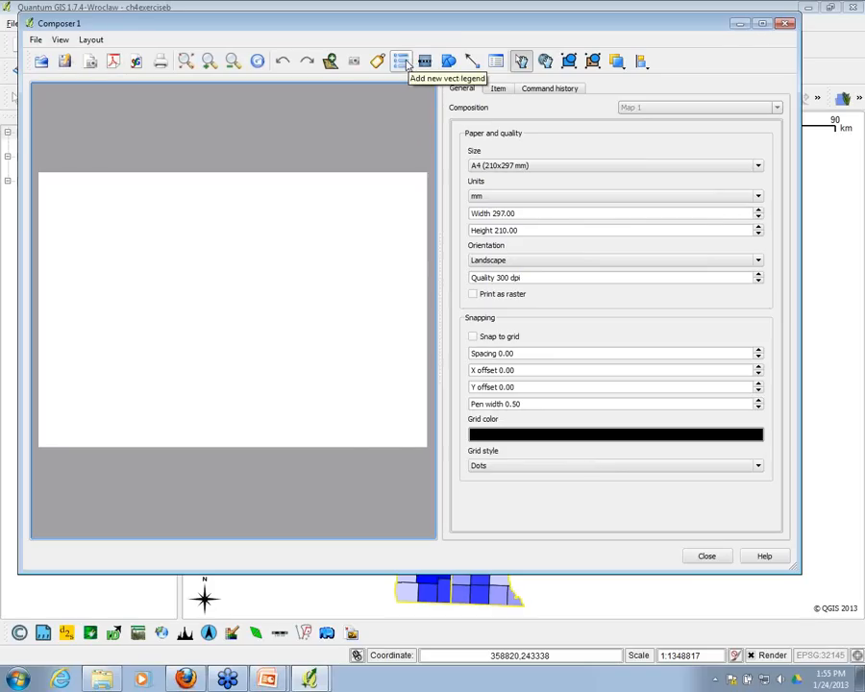
# - Add the Vermont map to the composer page, filling roughly the left half and leaving room beside it
pyautogui.click(91, 39)
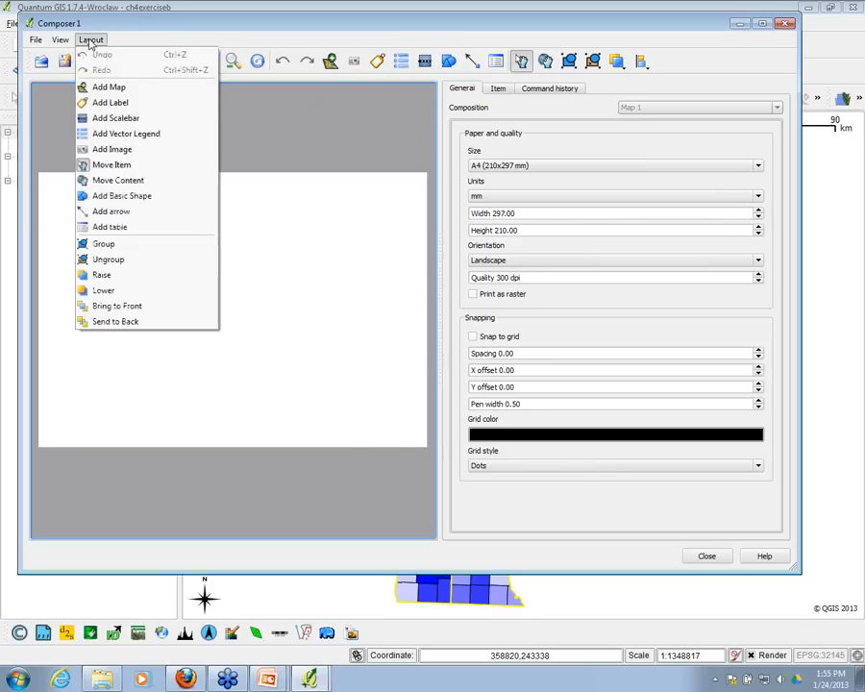
pyautogui.click(349, 41)
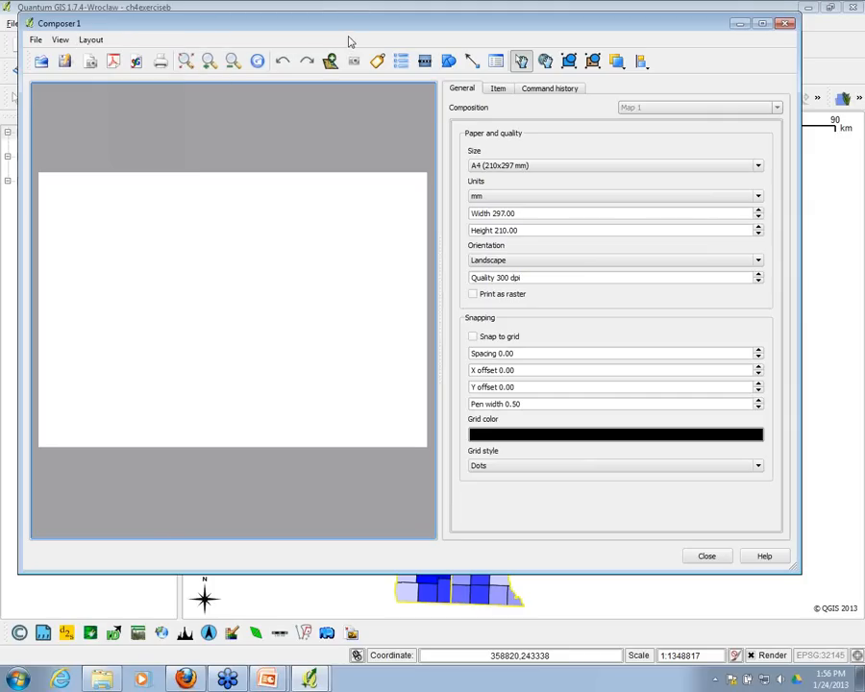
pyautogui.click(91, 40)
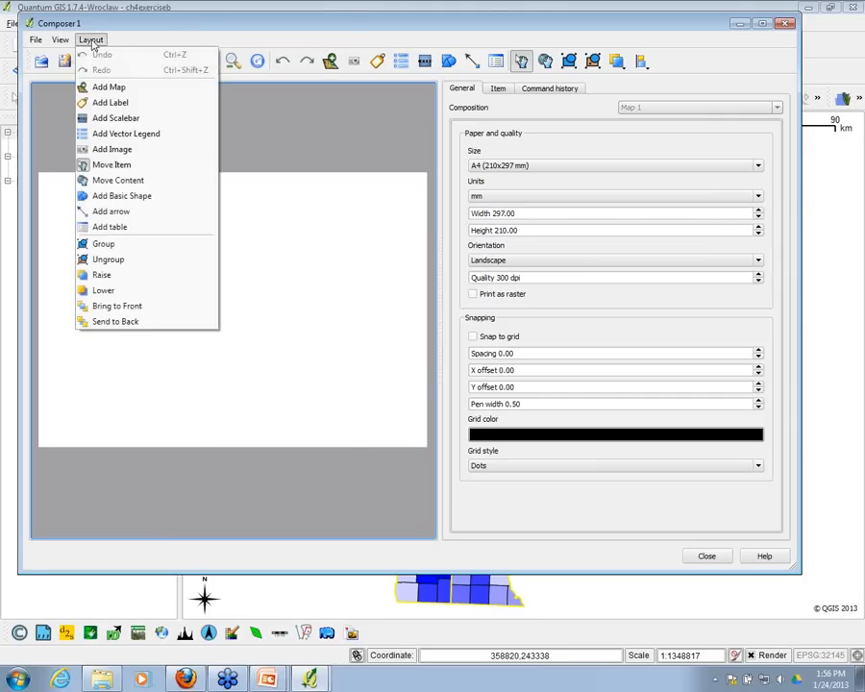
pyautogui.click(94, 87)
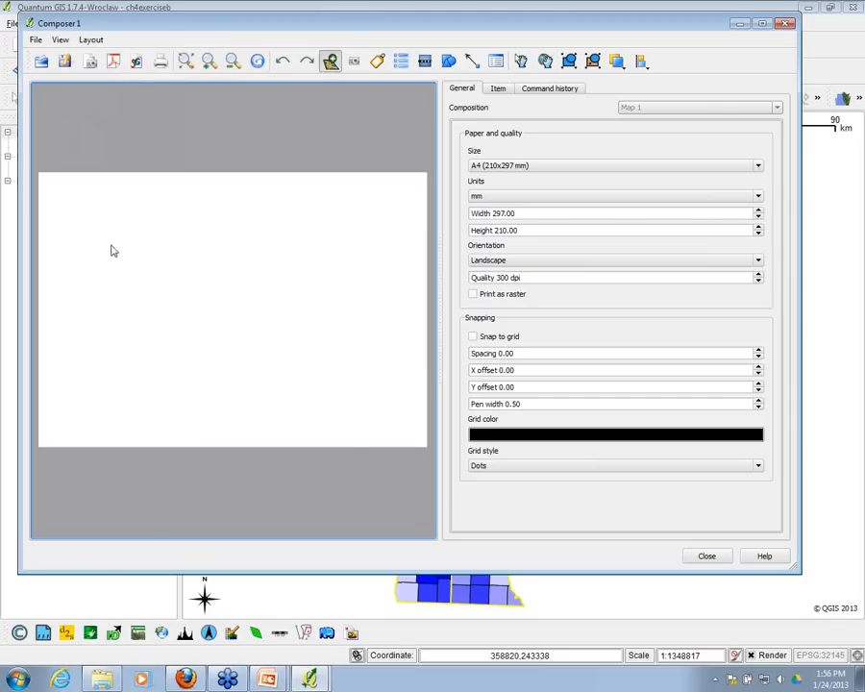
pyautogui.moveTo(67, 221); pyautogui.dragTo(276, 402)
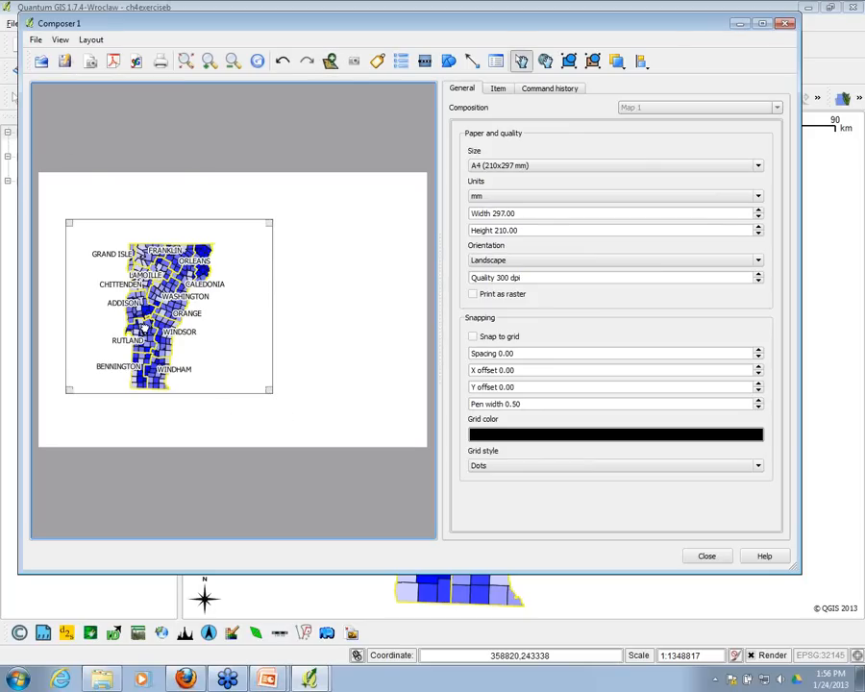
# - Add a vector legend to the page beside the map's right edge and leave the legend selected
pyautogui.click(401, 60)
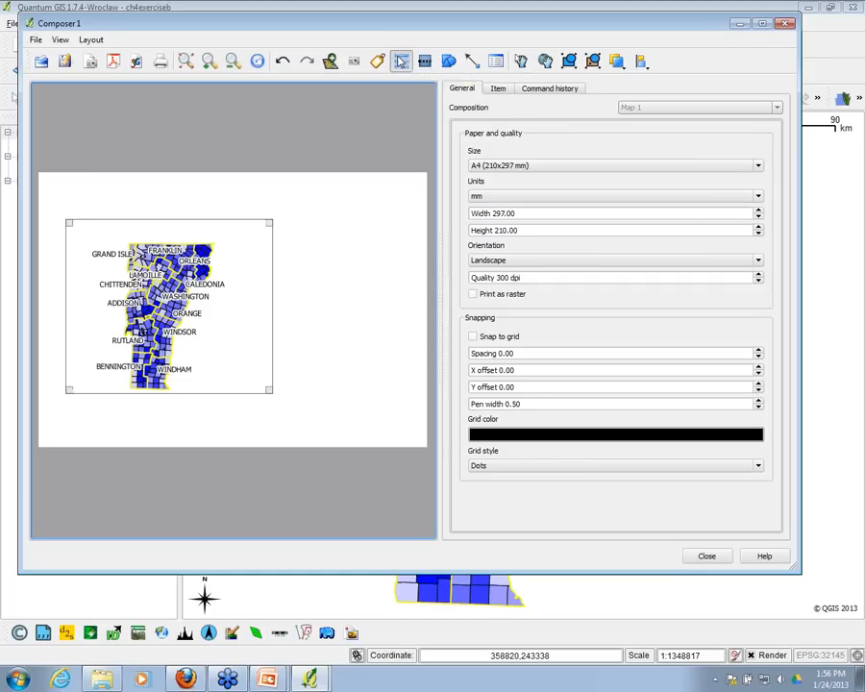
pyautogui.click(318, 260)
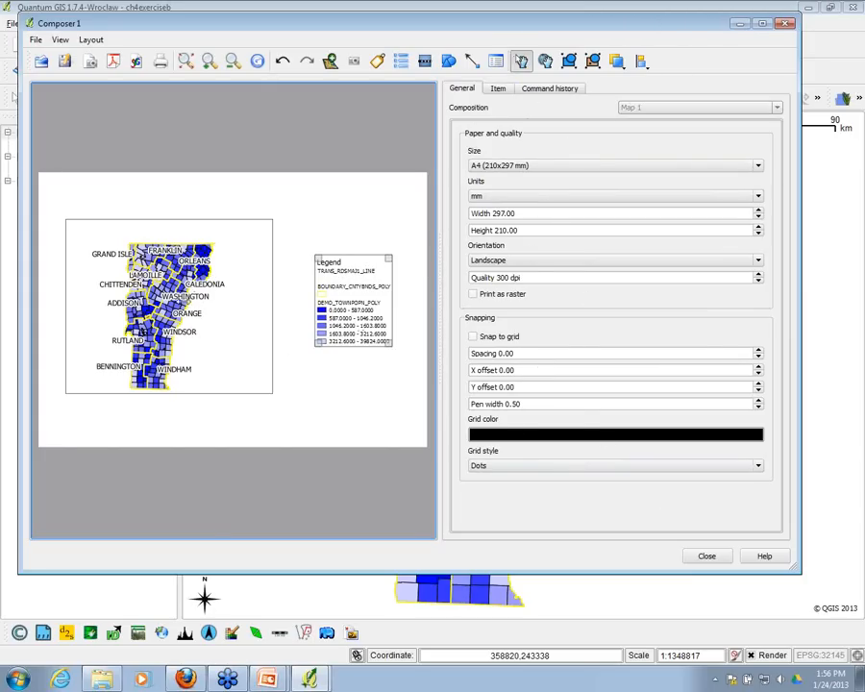
pyautogui.click(123, 210)
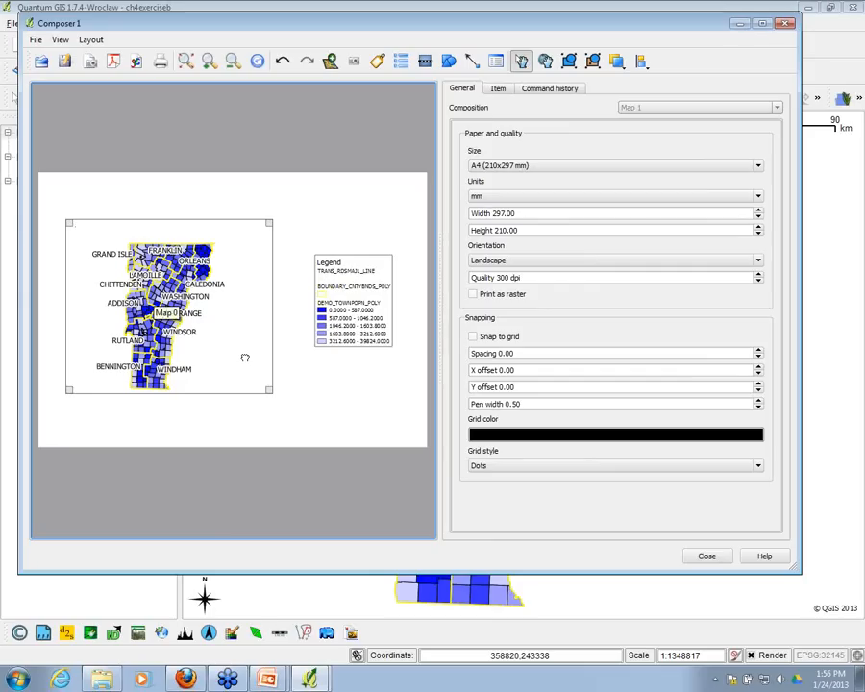
pyautogui.click(357, 296)
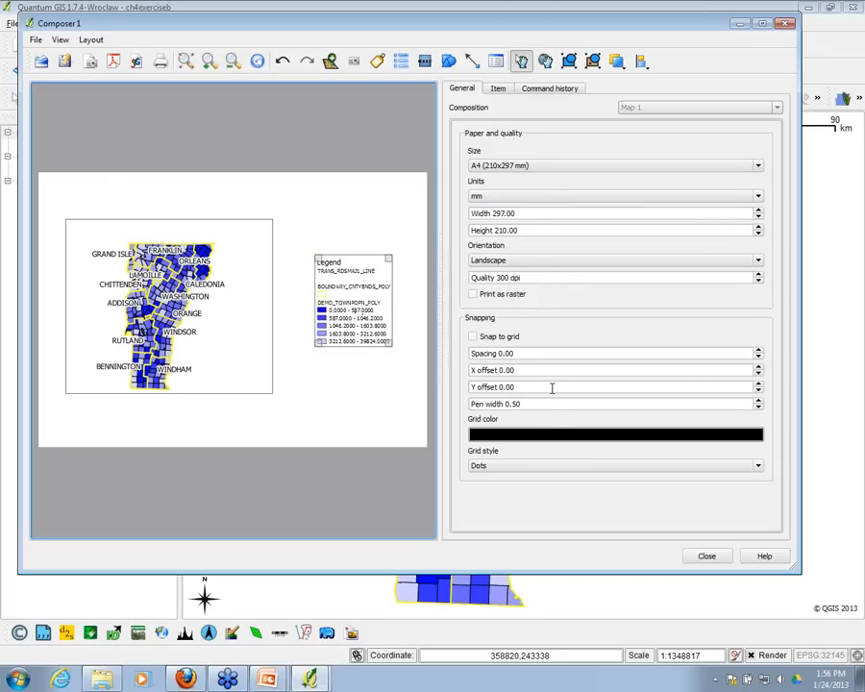
# - Review the selected legend's item properties, covering its general settings, legend items and item options
pyautogui.click(499, 90)
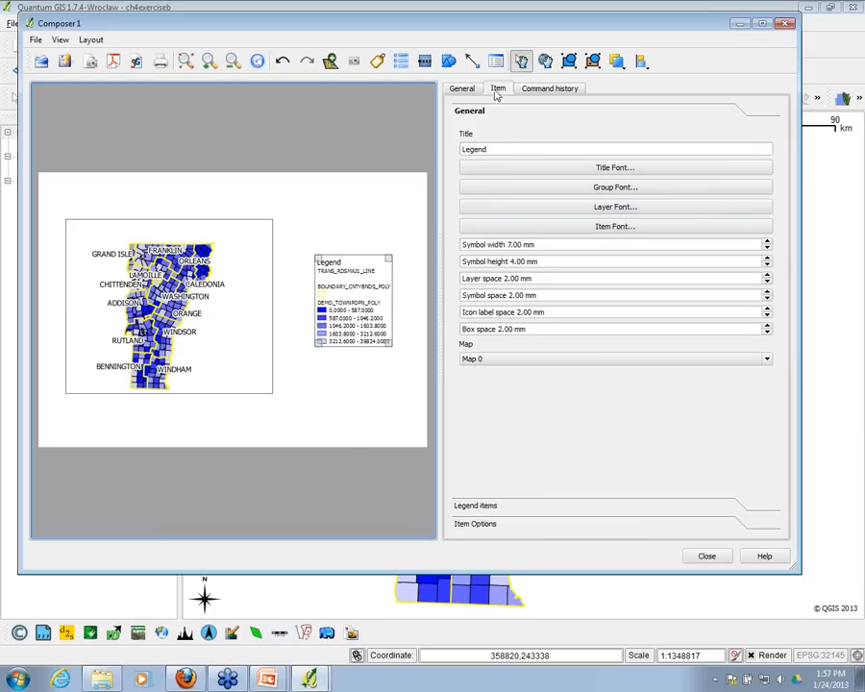
pyautogui.click(487, 510)
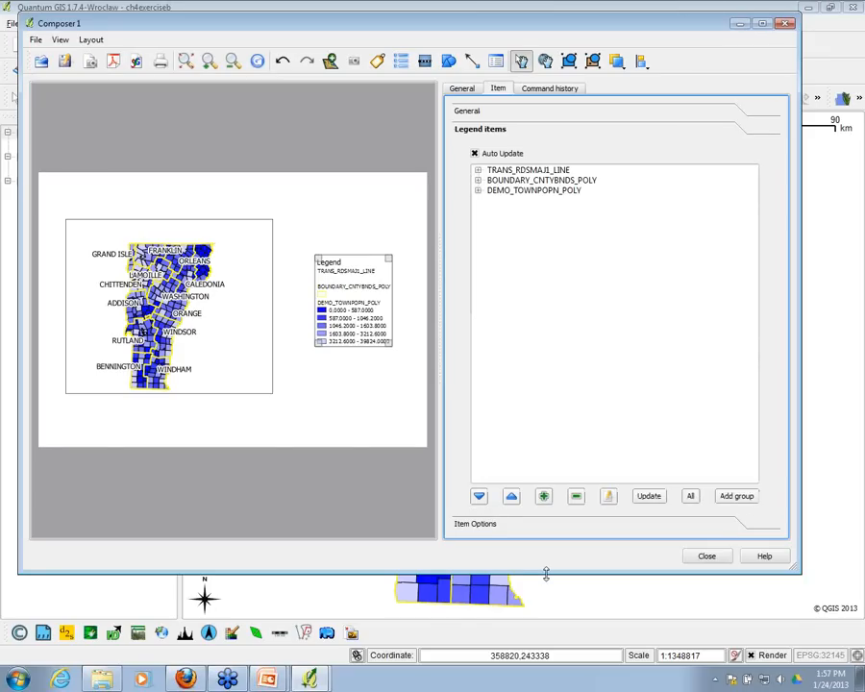
pyautogui.click(471, 524)
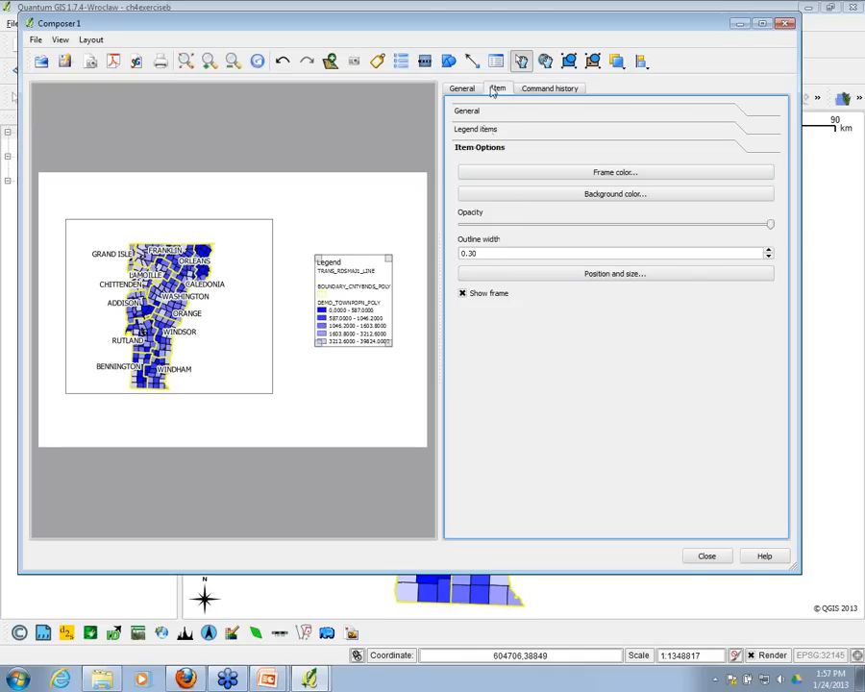
pyautogui.click(853, 173)
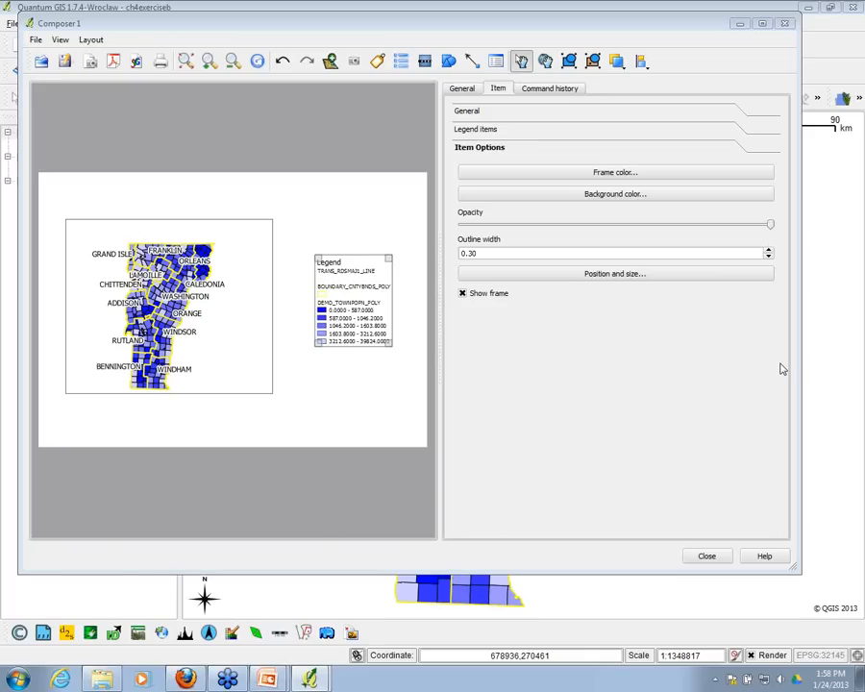
# - Switch to Firefox and view the outreach coordinator's staff profile on the VCGI website, followed by the Community Resources events calendar
pyautogui.click(186, 678)
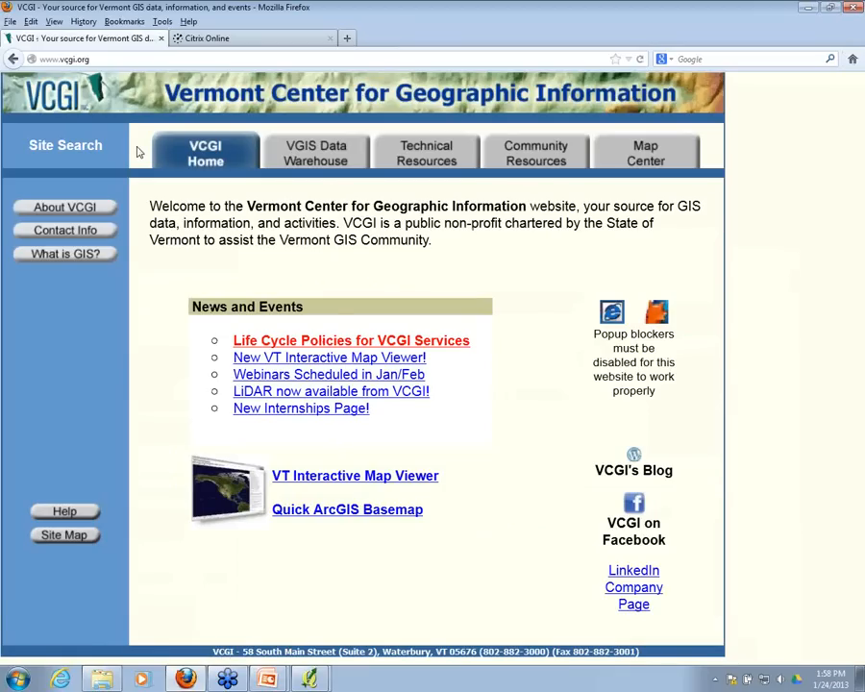
pyautogui.click(79, 209)
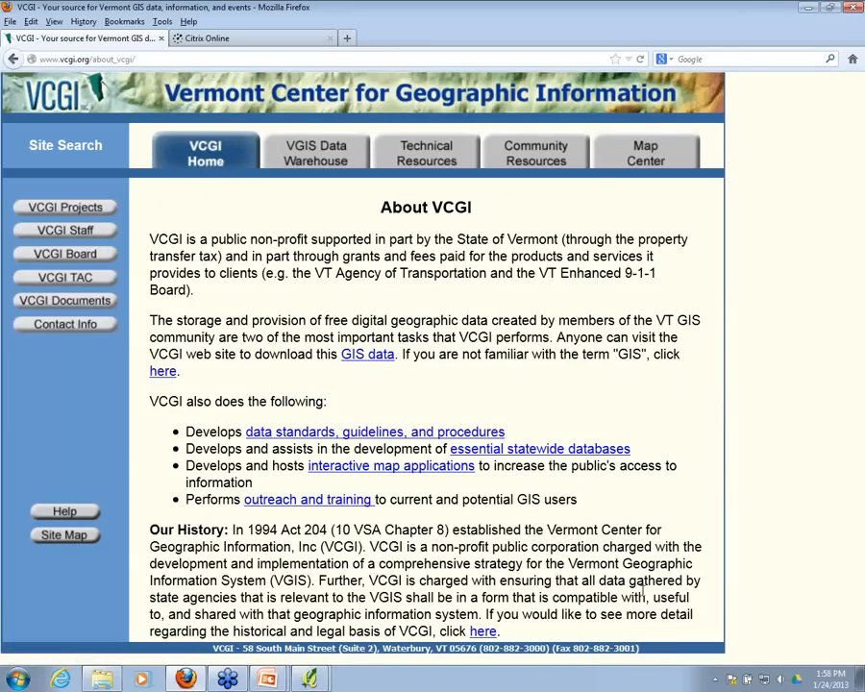
pyautogui.click(64, 229)
pyautogui.click(215, 264)
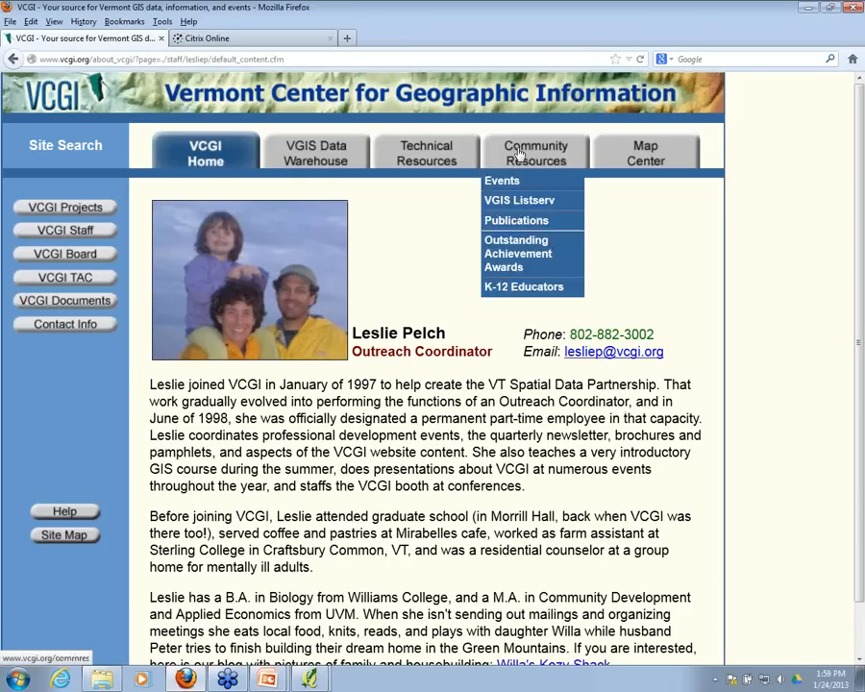
pyautogui.click(504, 183)
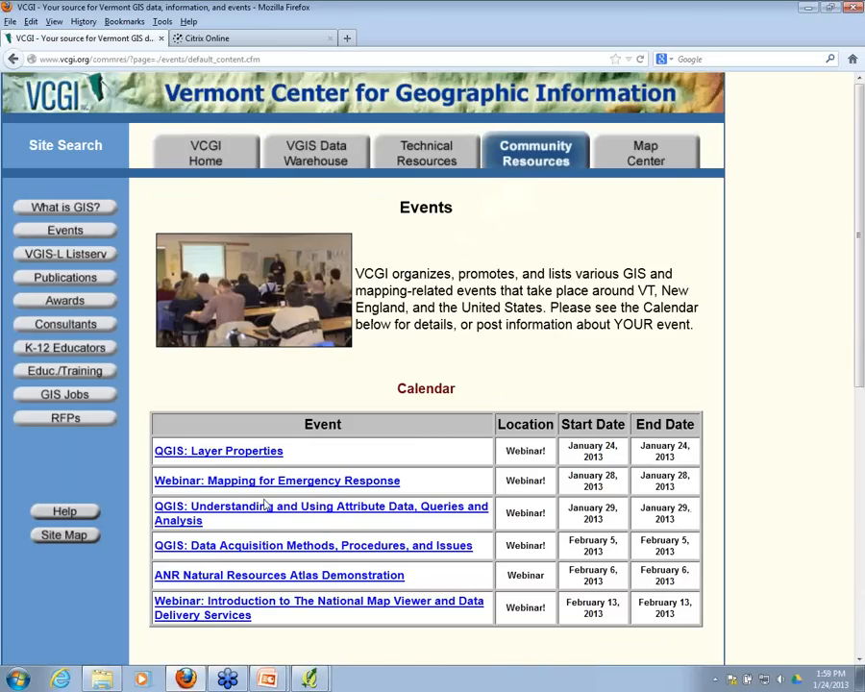